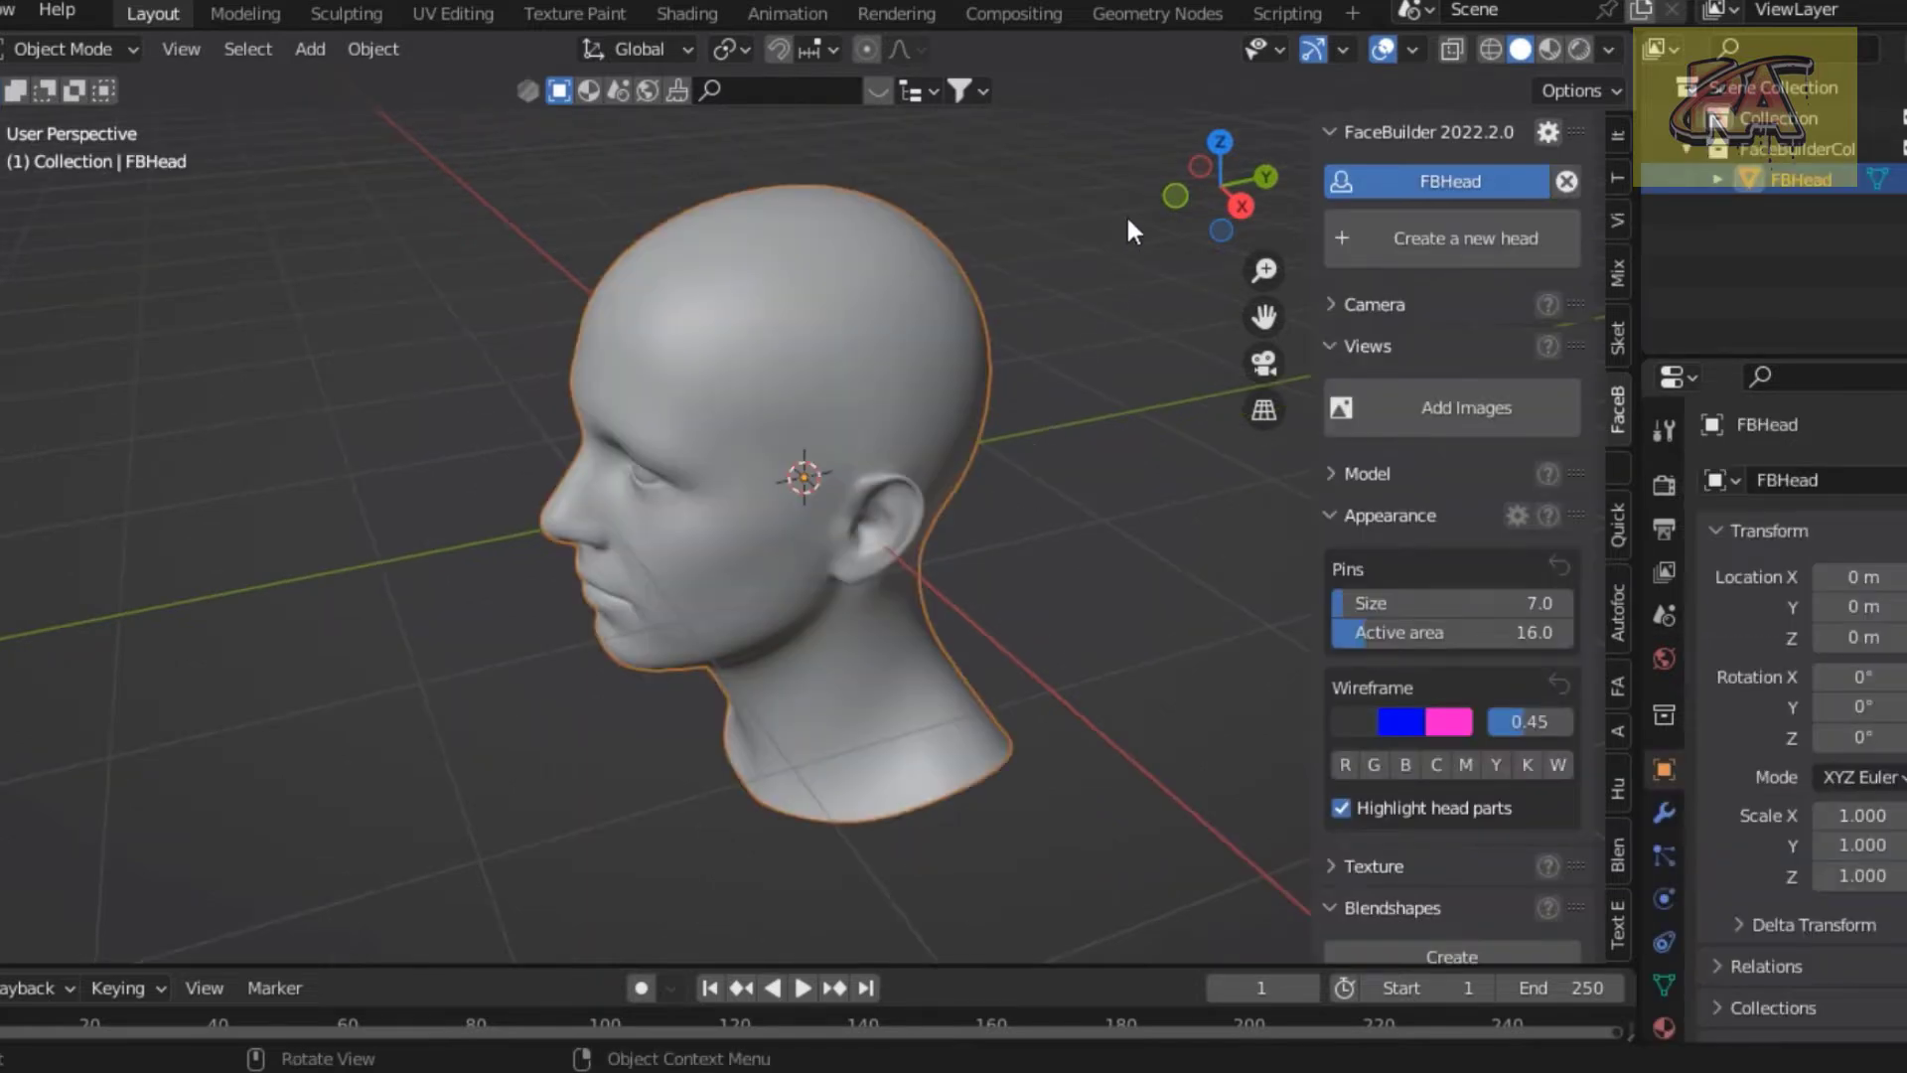
Orbit the viewport so the FBHead faces the viewer front-on.
left_click_drag(1252, 198, 1172, 203)
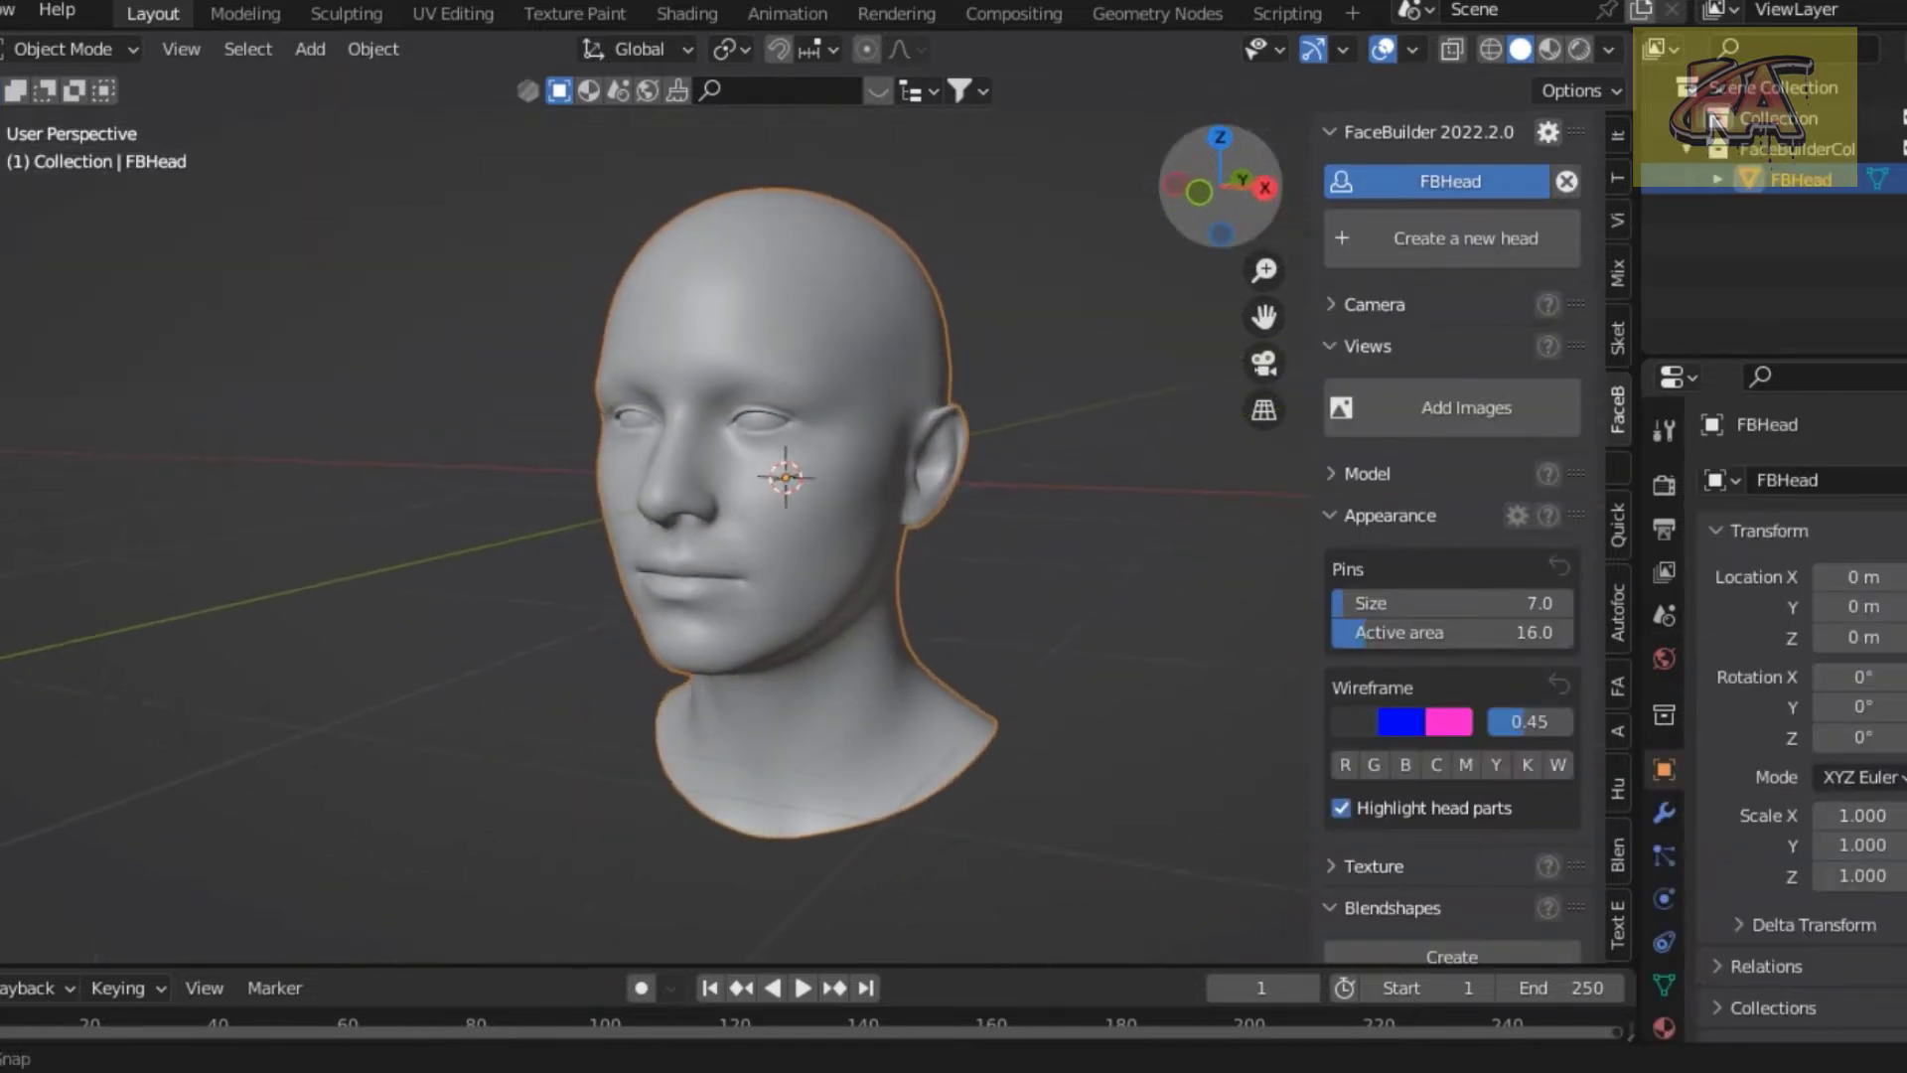
Load the four jpg photos from Desktop\New folder as FaceBuilder head views.
left_click(1366, 415)
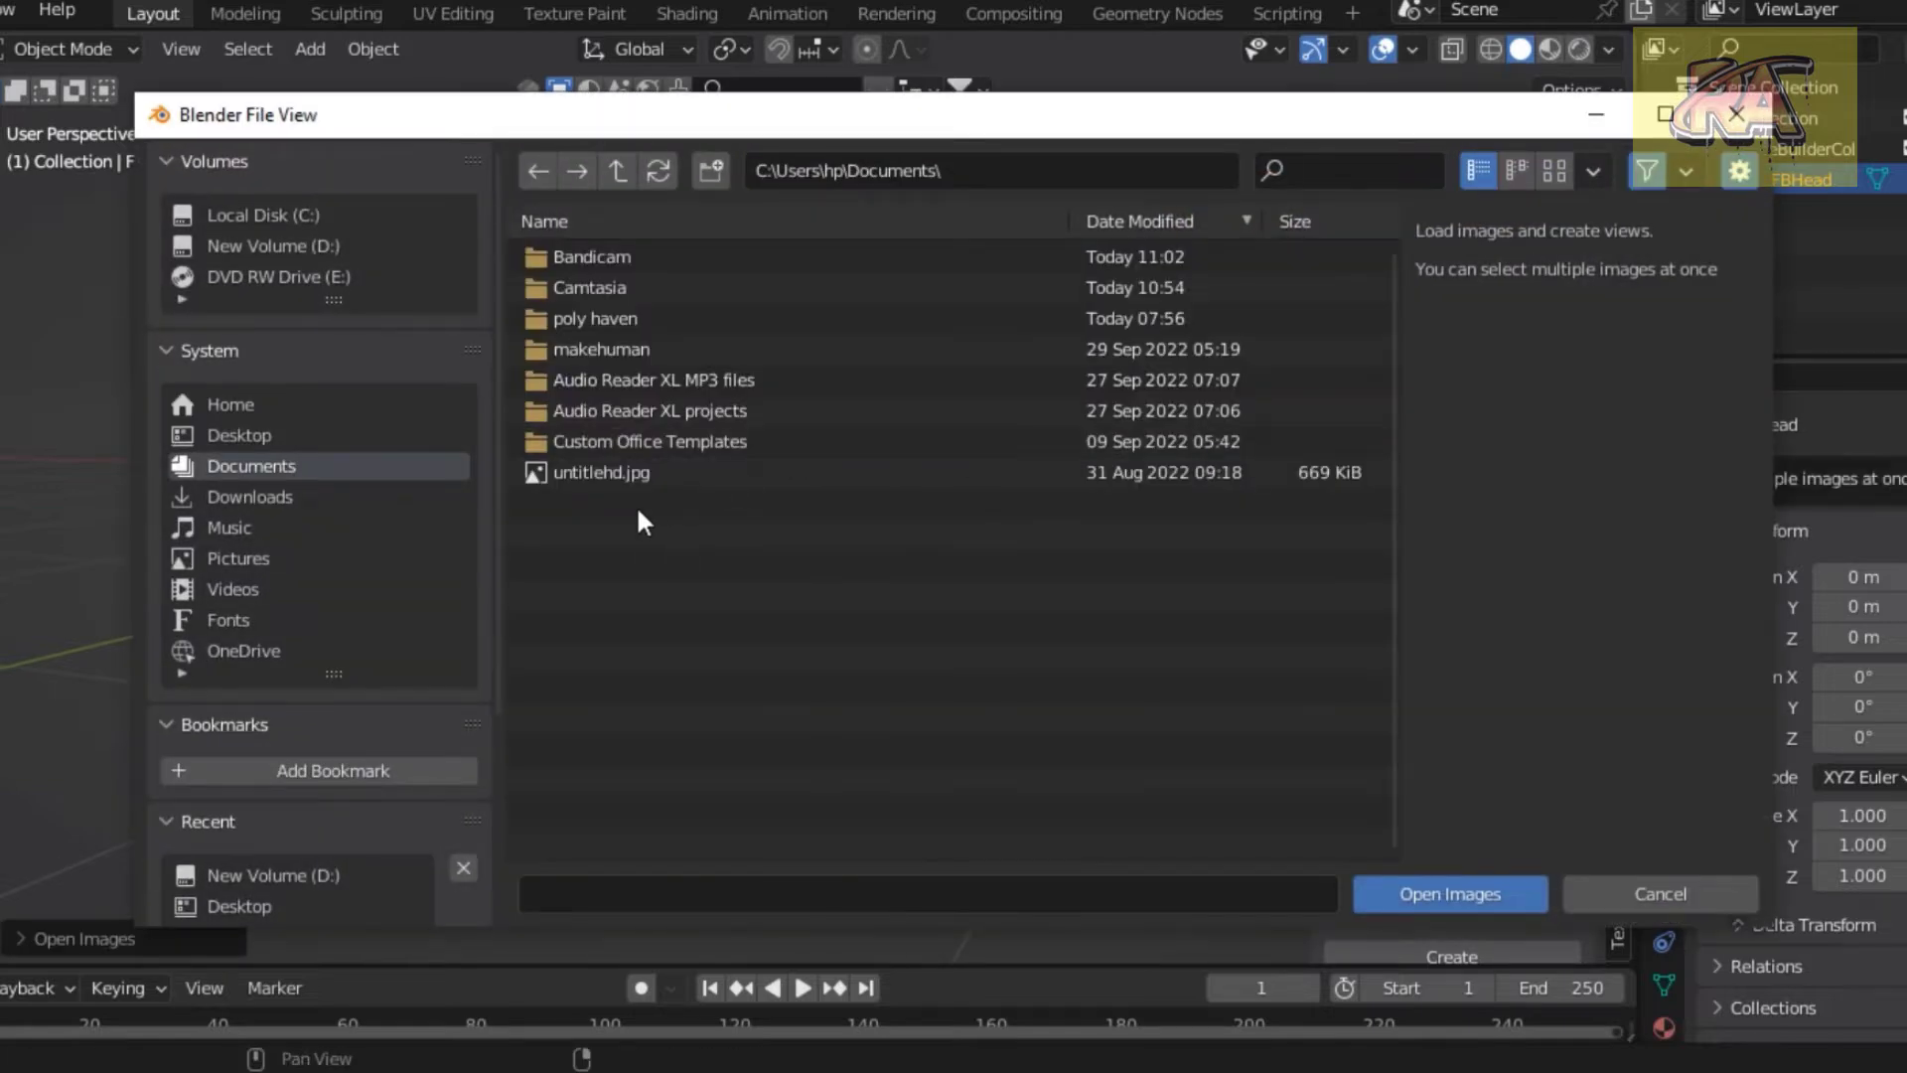
left_click(260, 496)
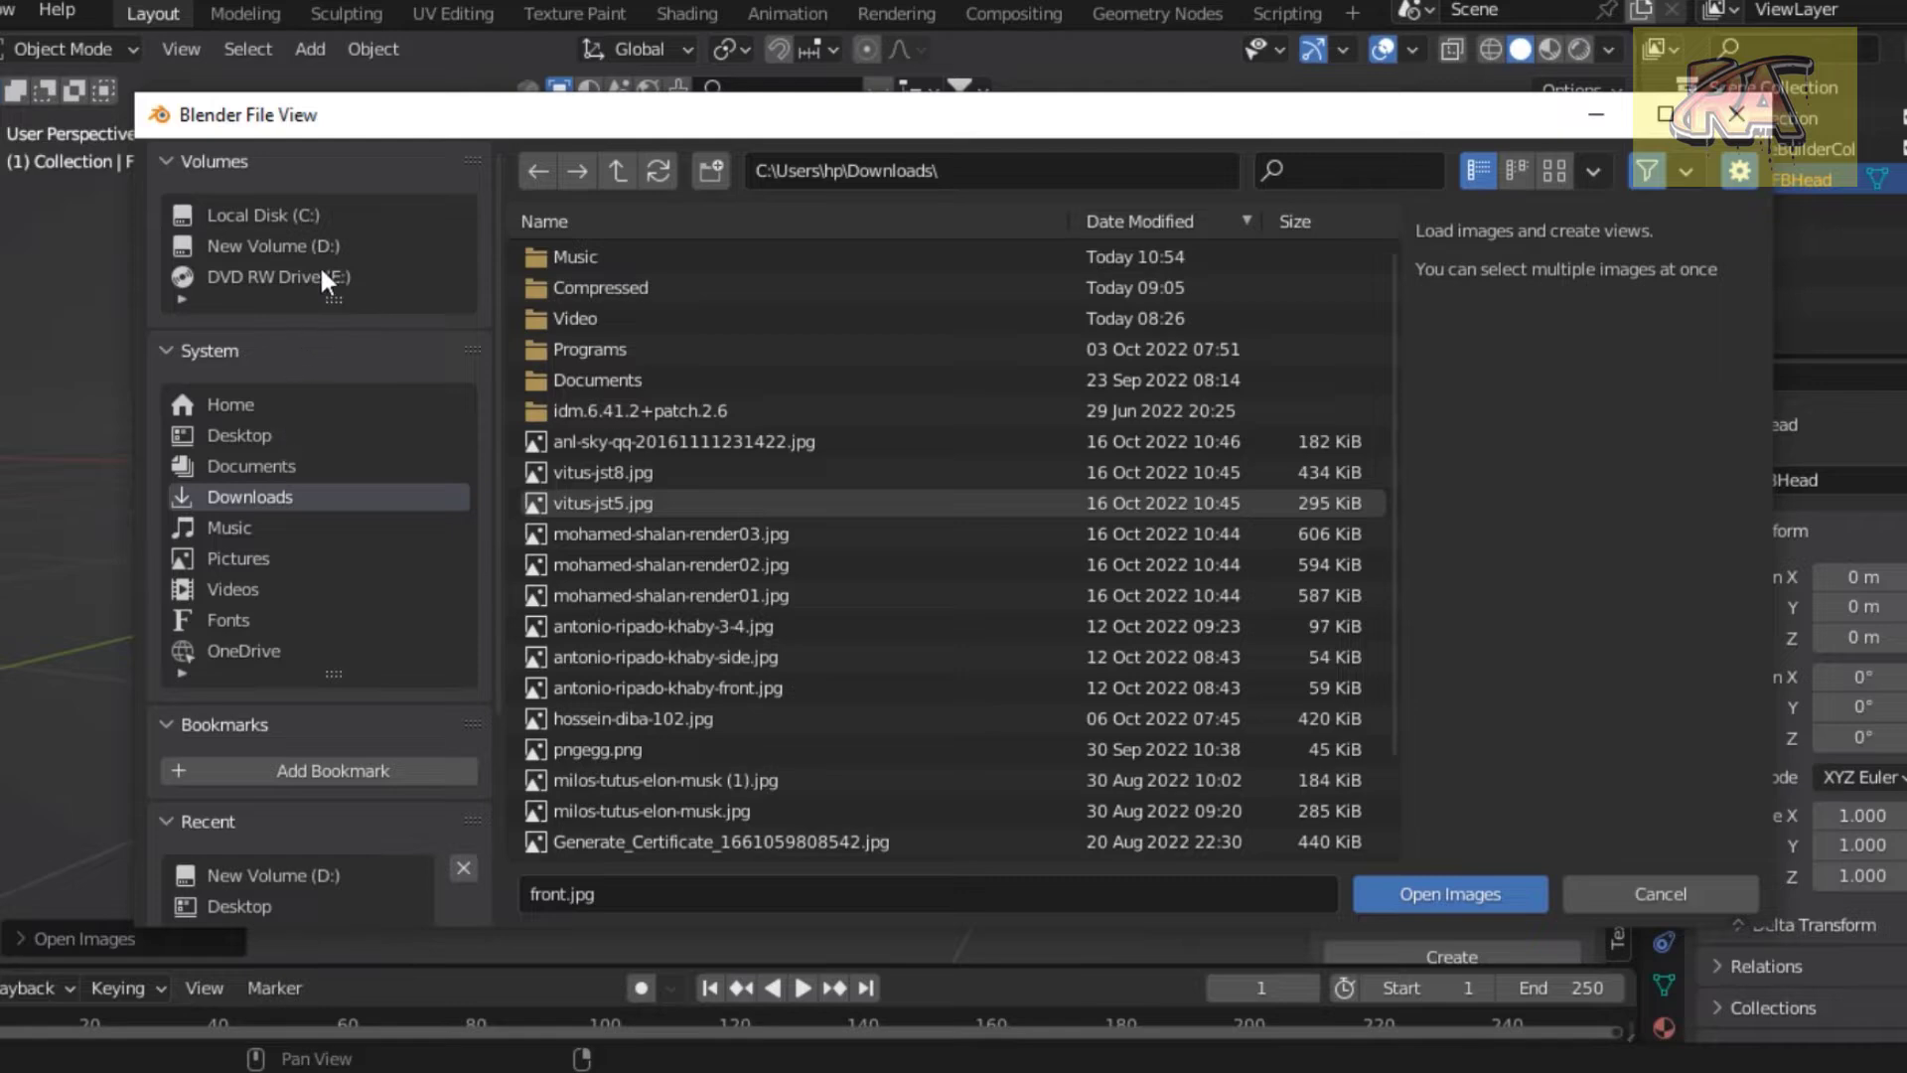
left_click(276, 437)
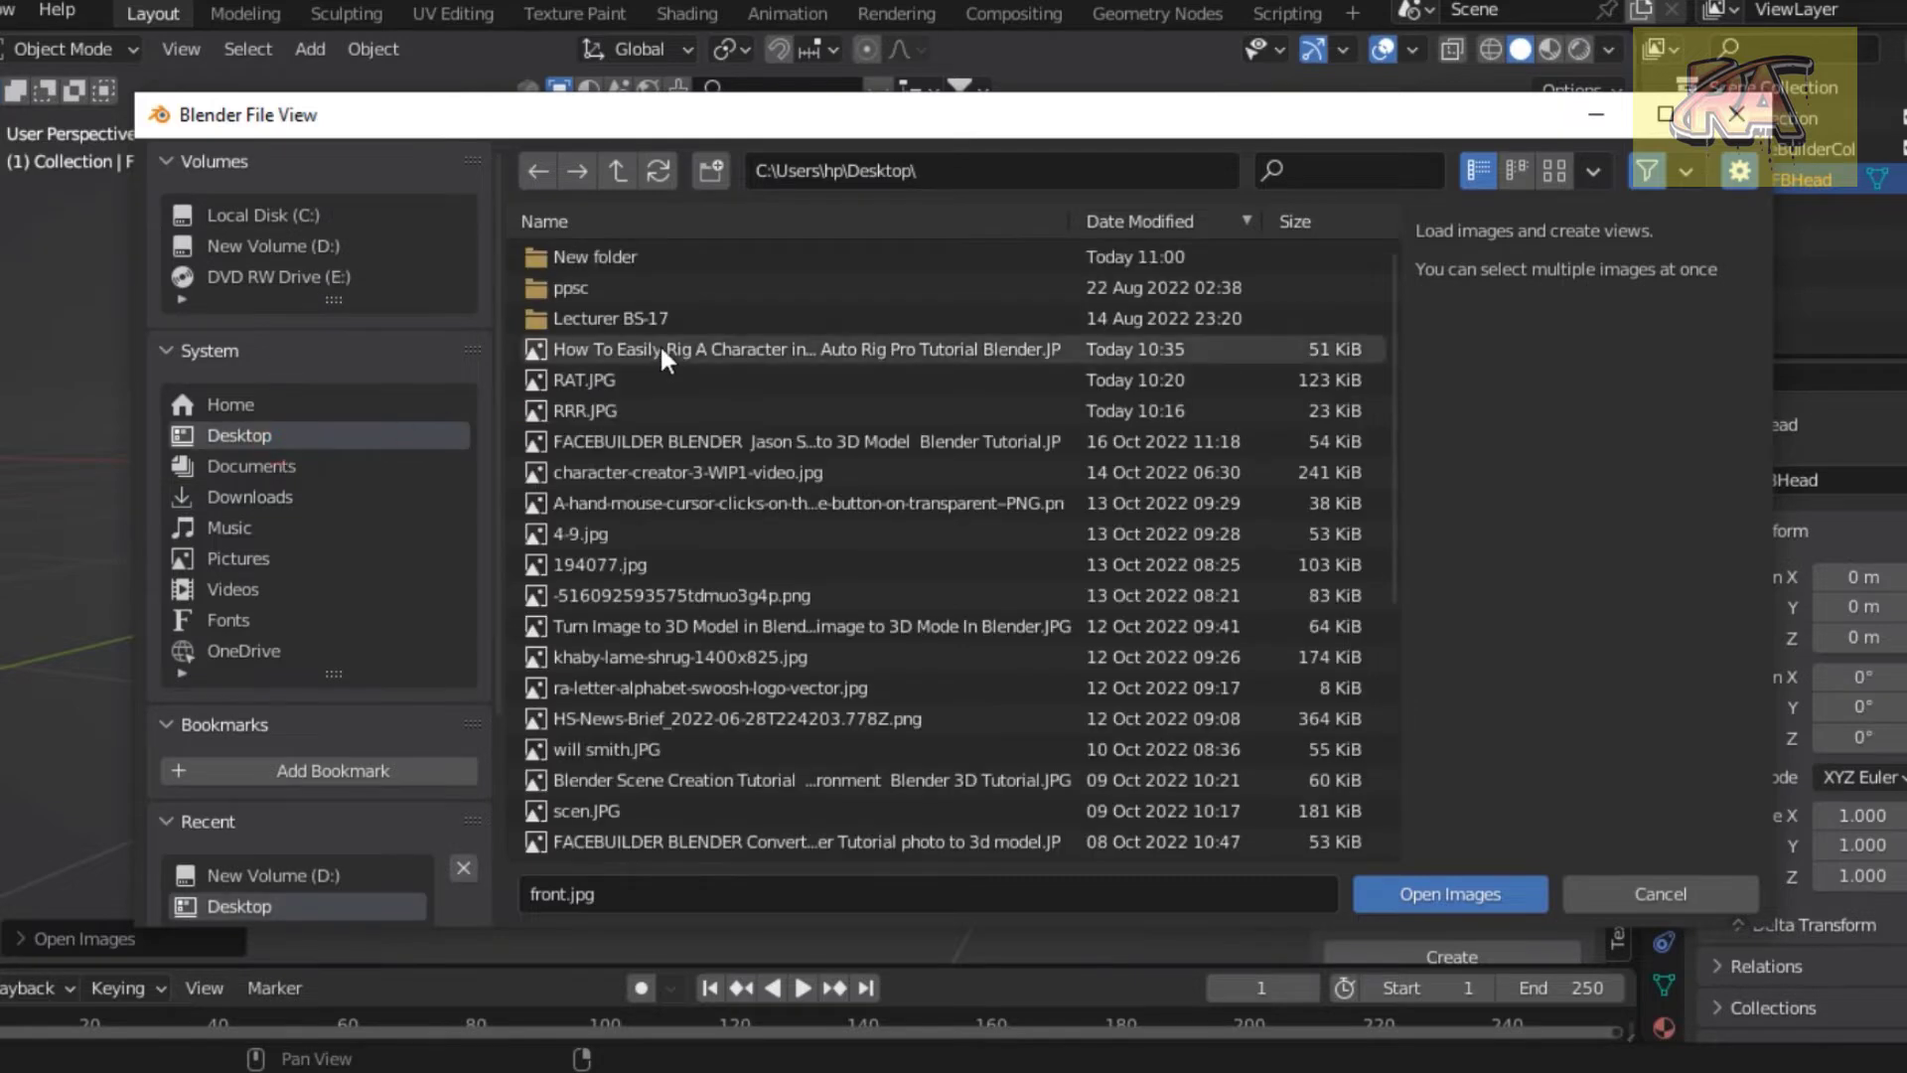
double_click(620, 252)
left_click_drag(588, 417, 568, 284)
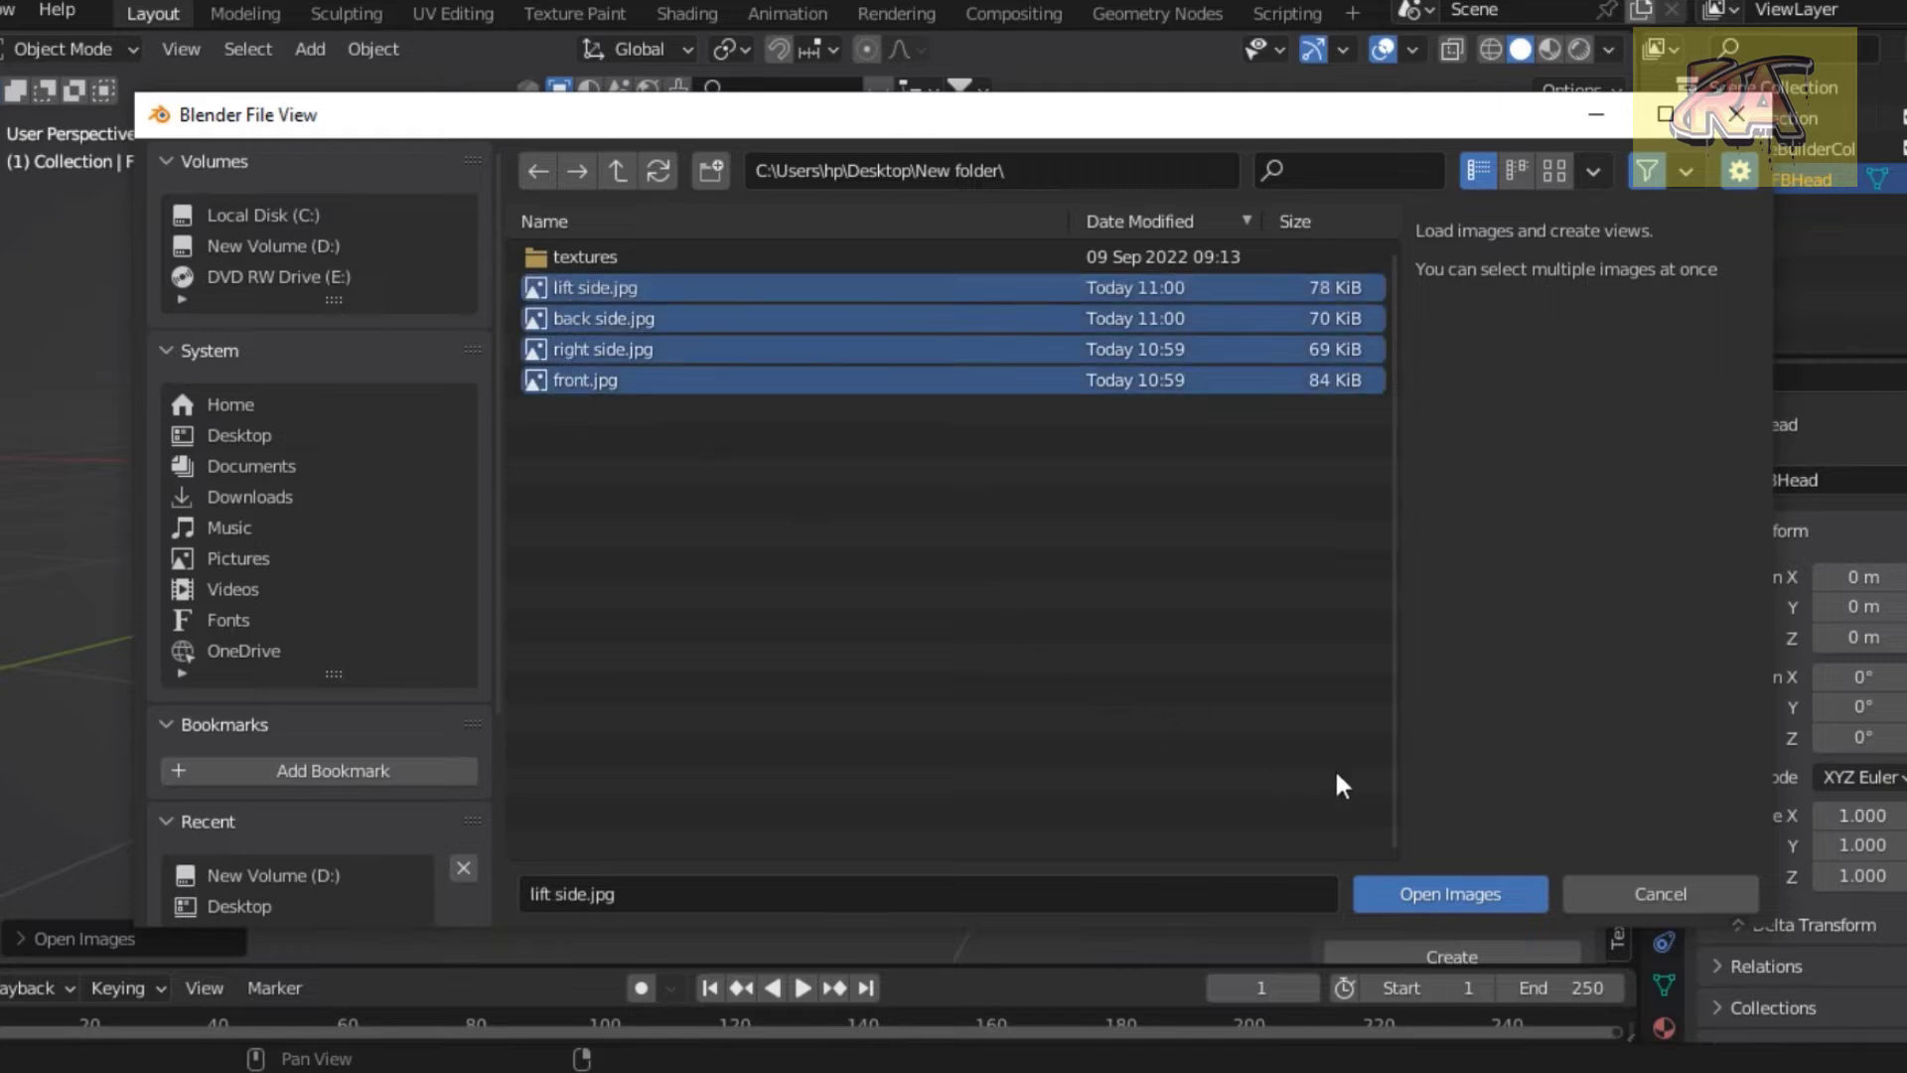
left_click(1398, 892)
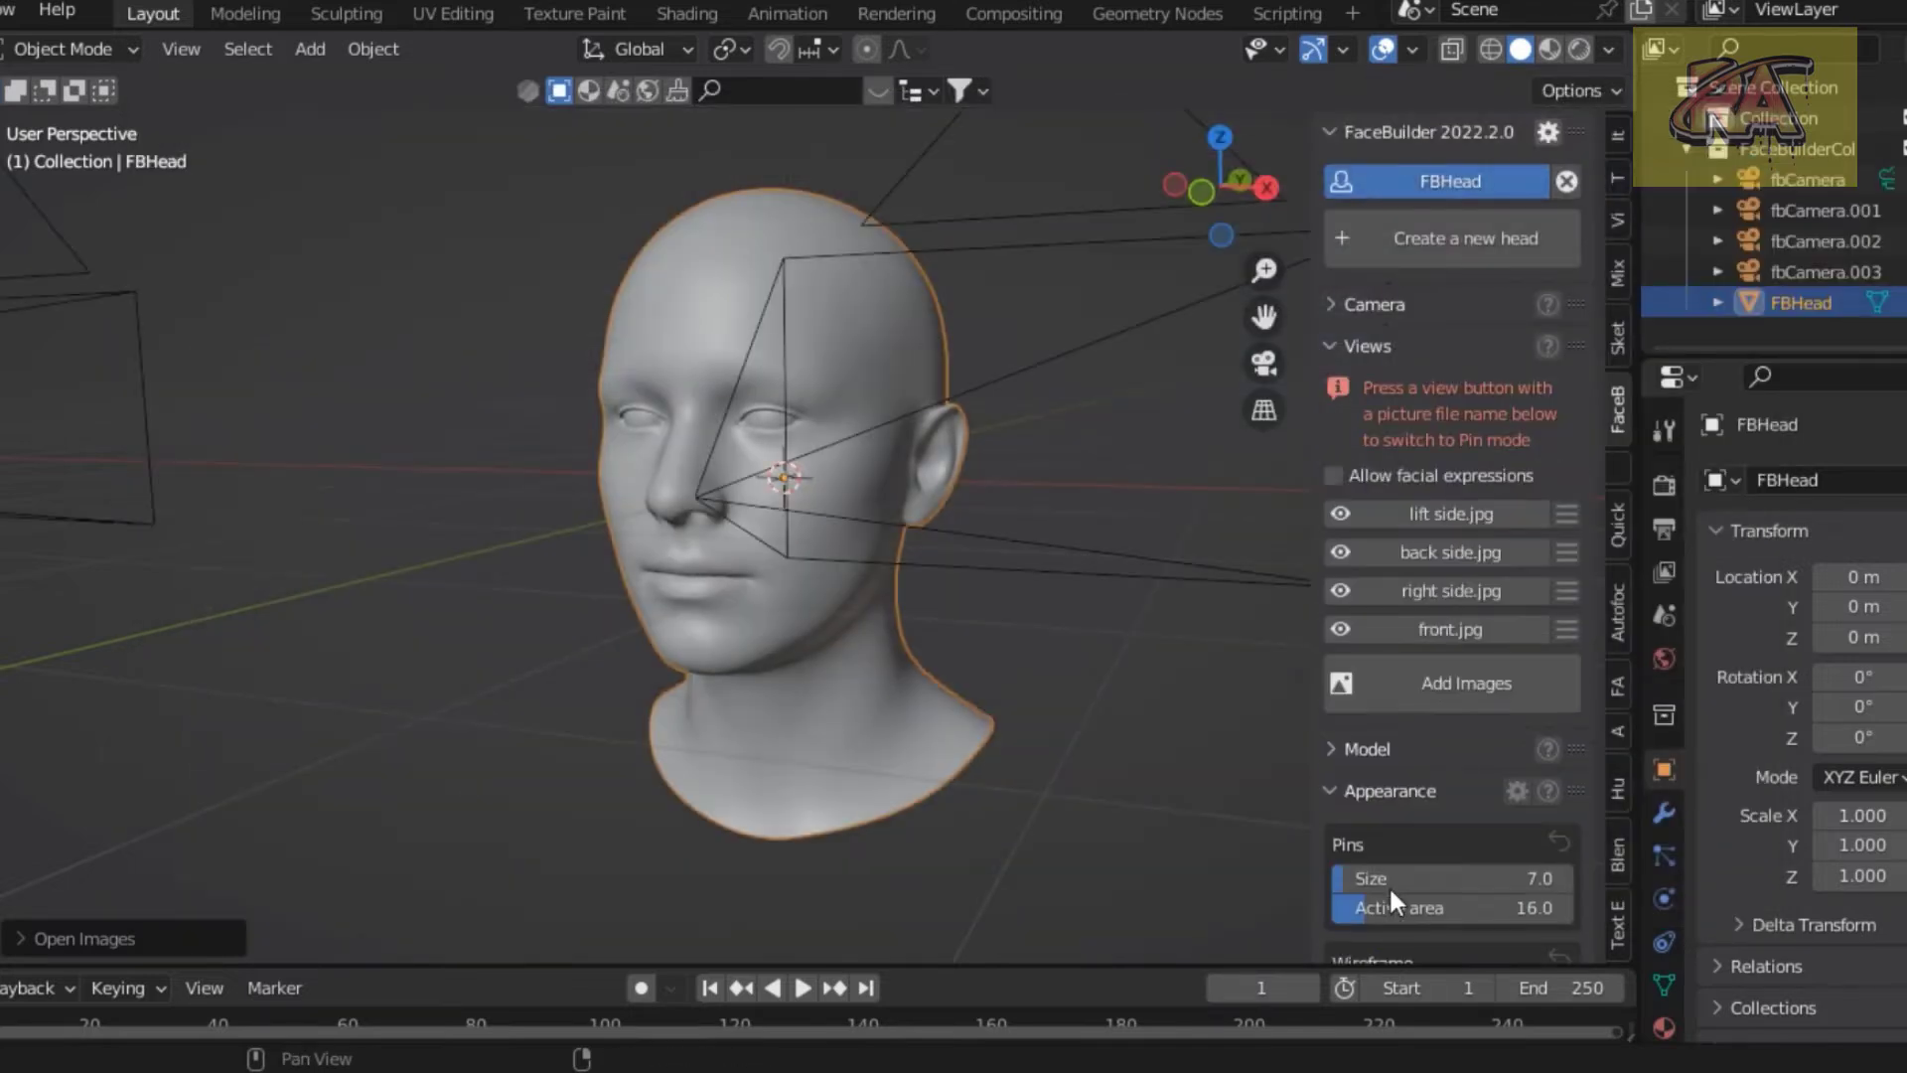
Enter Pin mode on the front.jpg view and run Align face to auto-pin the head.
left_click(1338, 626)
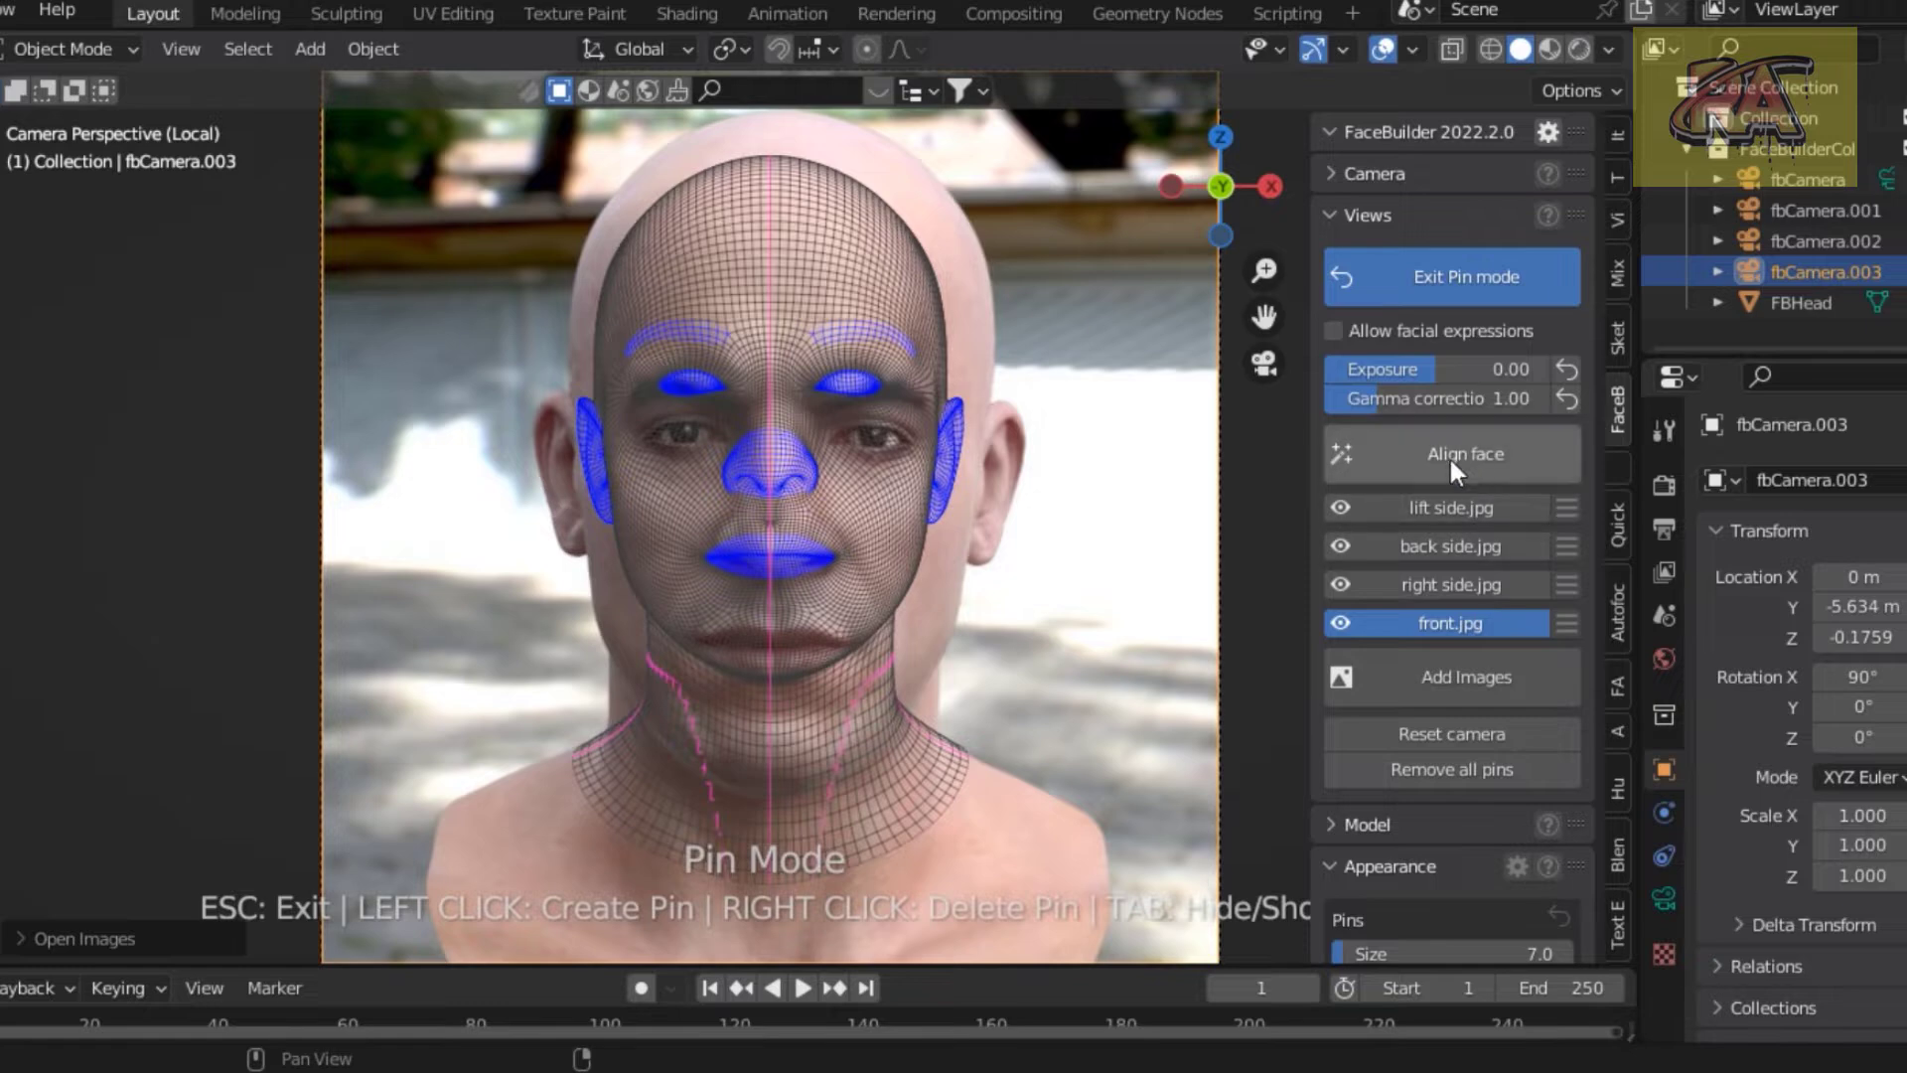
left_click(1517, 460)
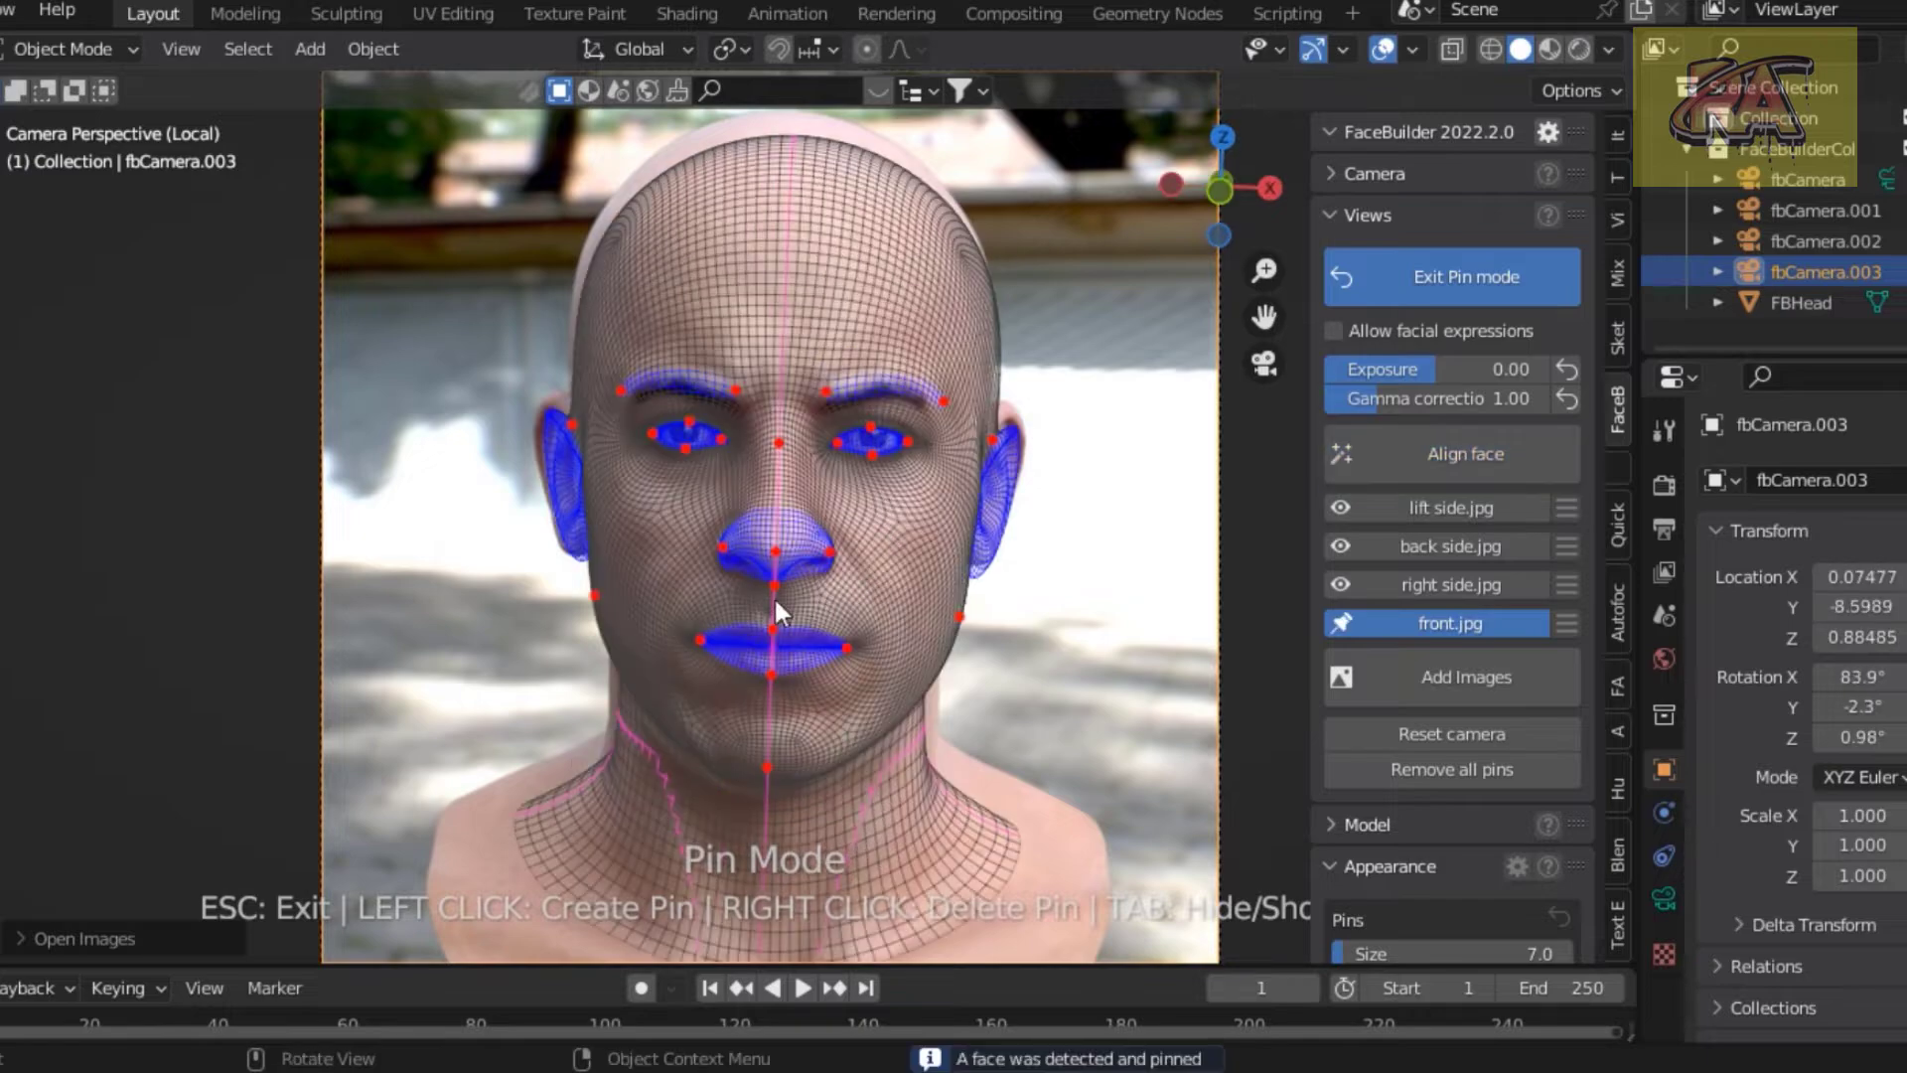
Add pins at the ear lobe and jaw edge and drag them onto front.jpg's outline.
scroll(777, 611, "up", 1)
scroll(776, 608, "up", 3)
scroll(777, 607, "up", 2)
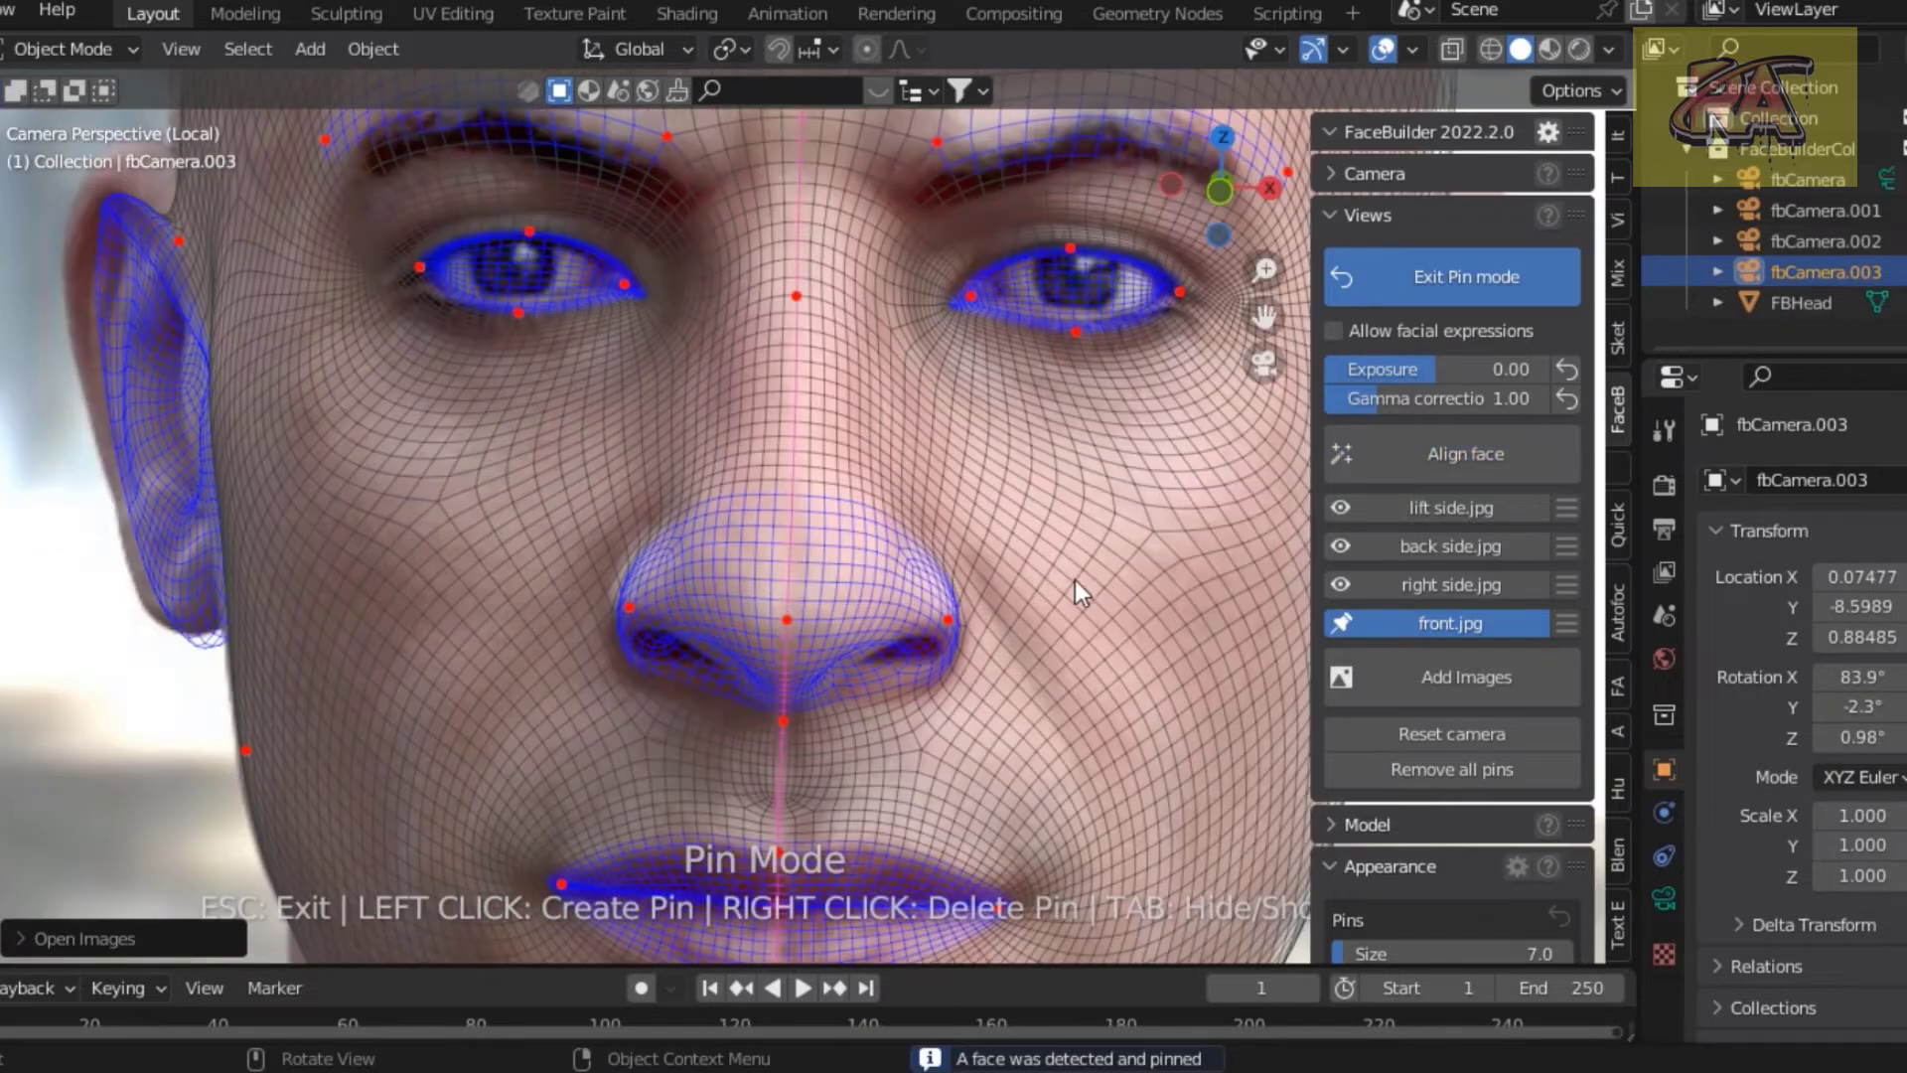
scroll(1076, 456, "down", 5)
left_click_drag(1263, 316, 1049, 292)
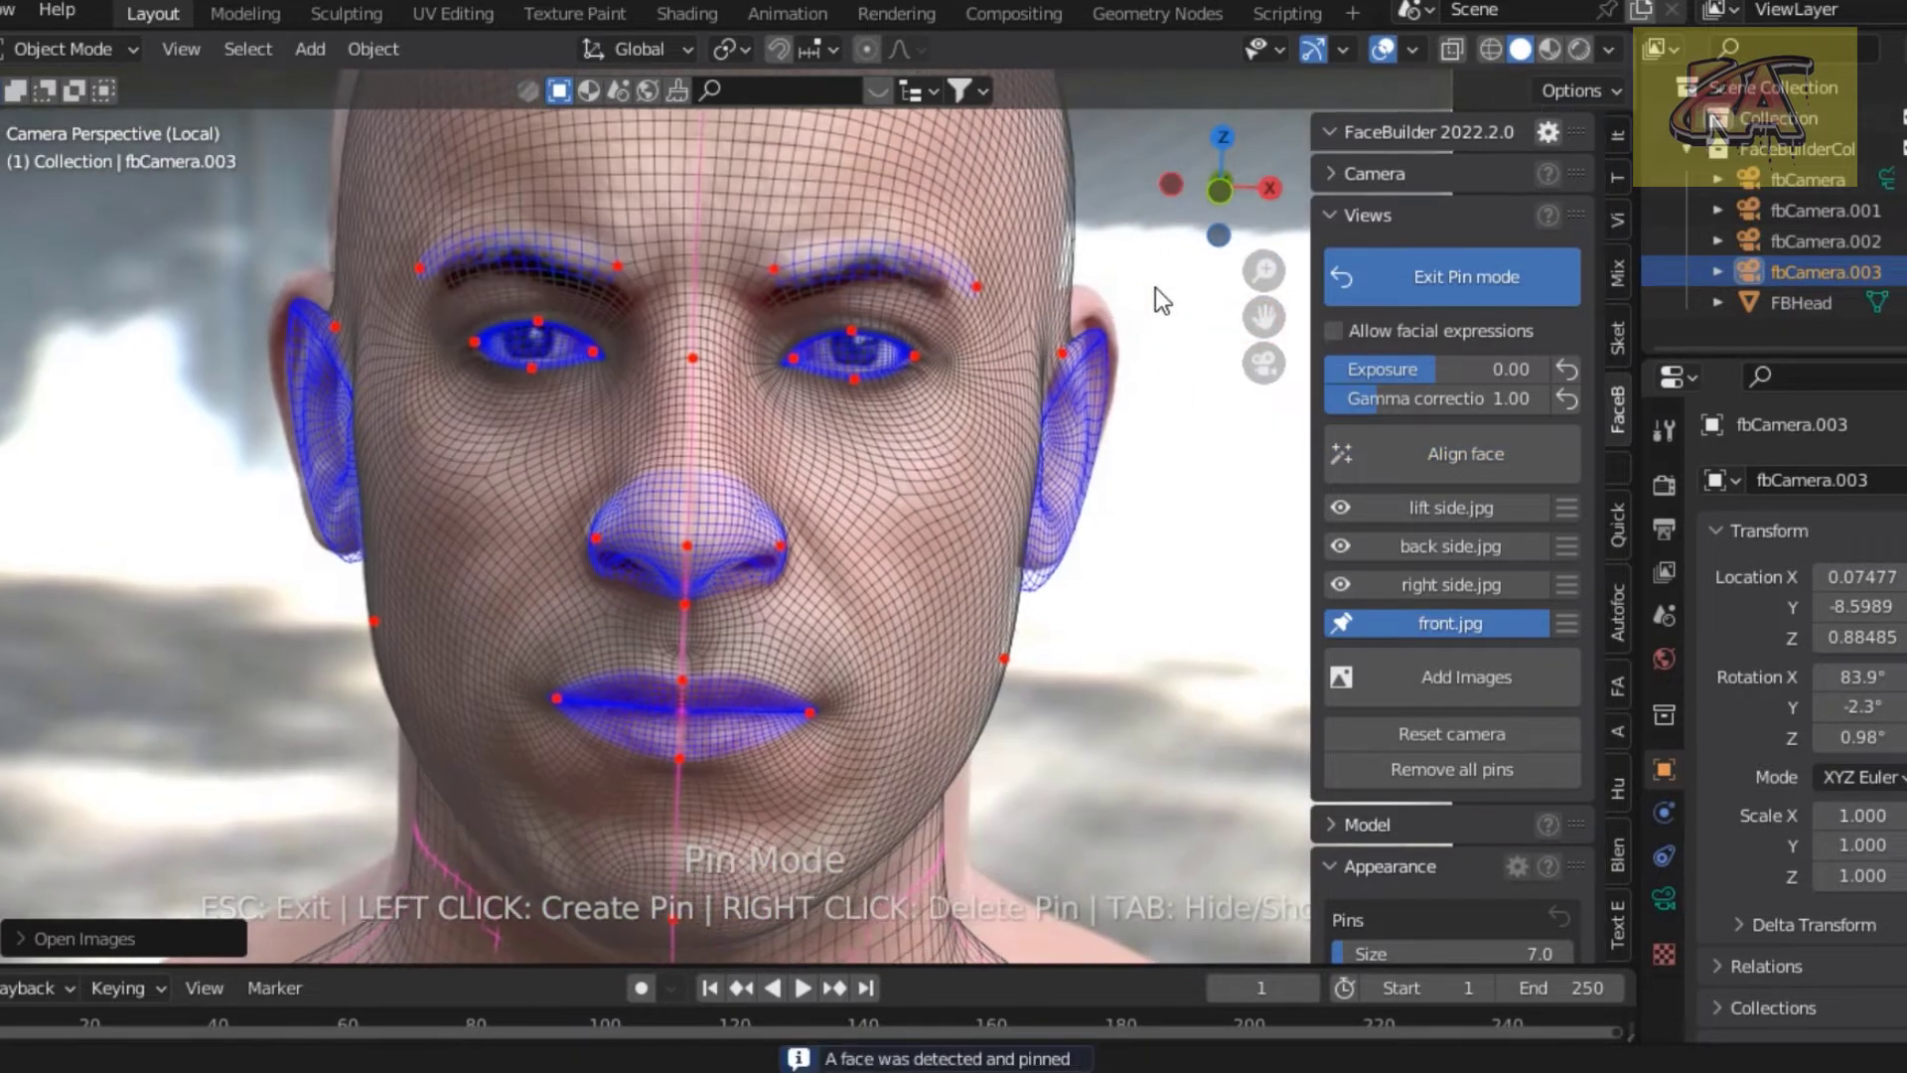
scroll(915, 604, "up", 2)
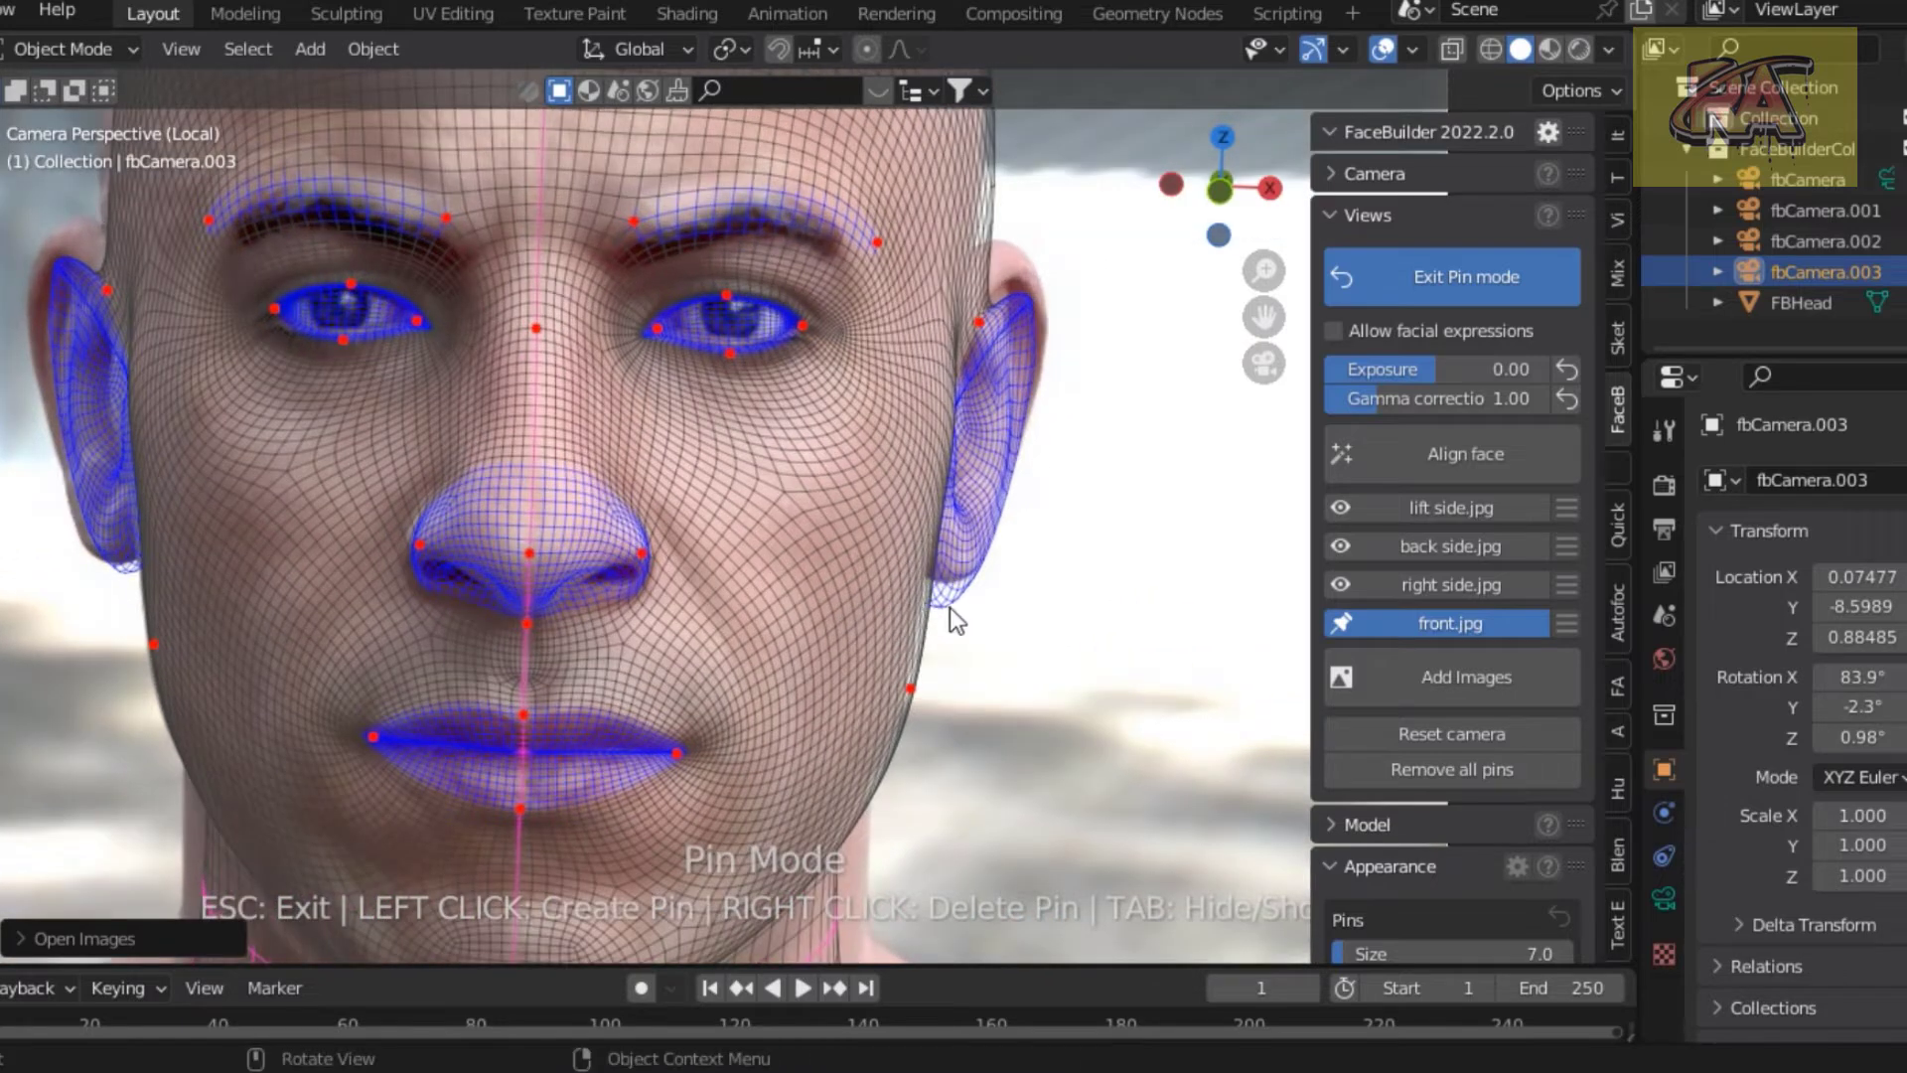
left_click(944, 605)
left_click_drag(944, 604, 964, 578)
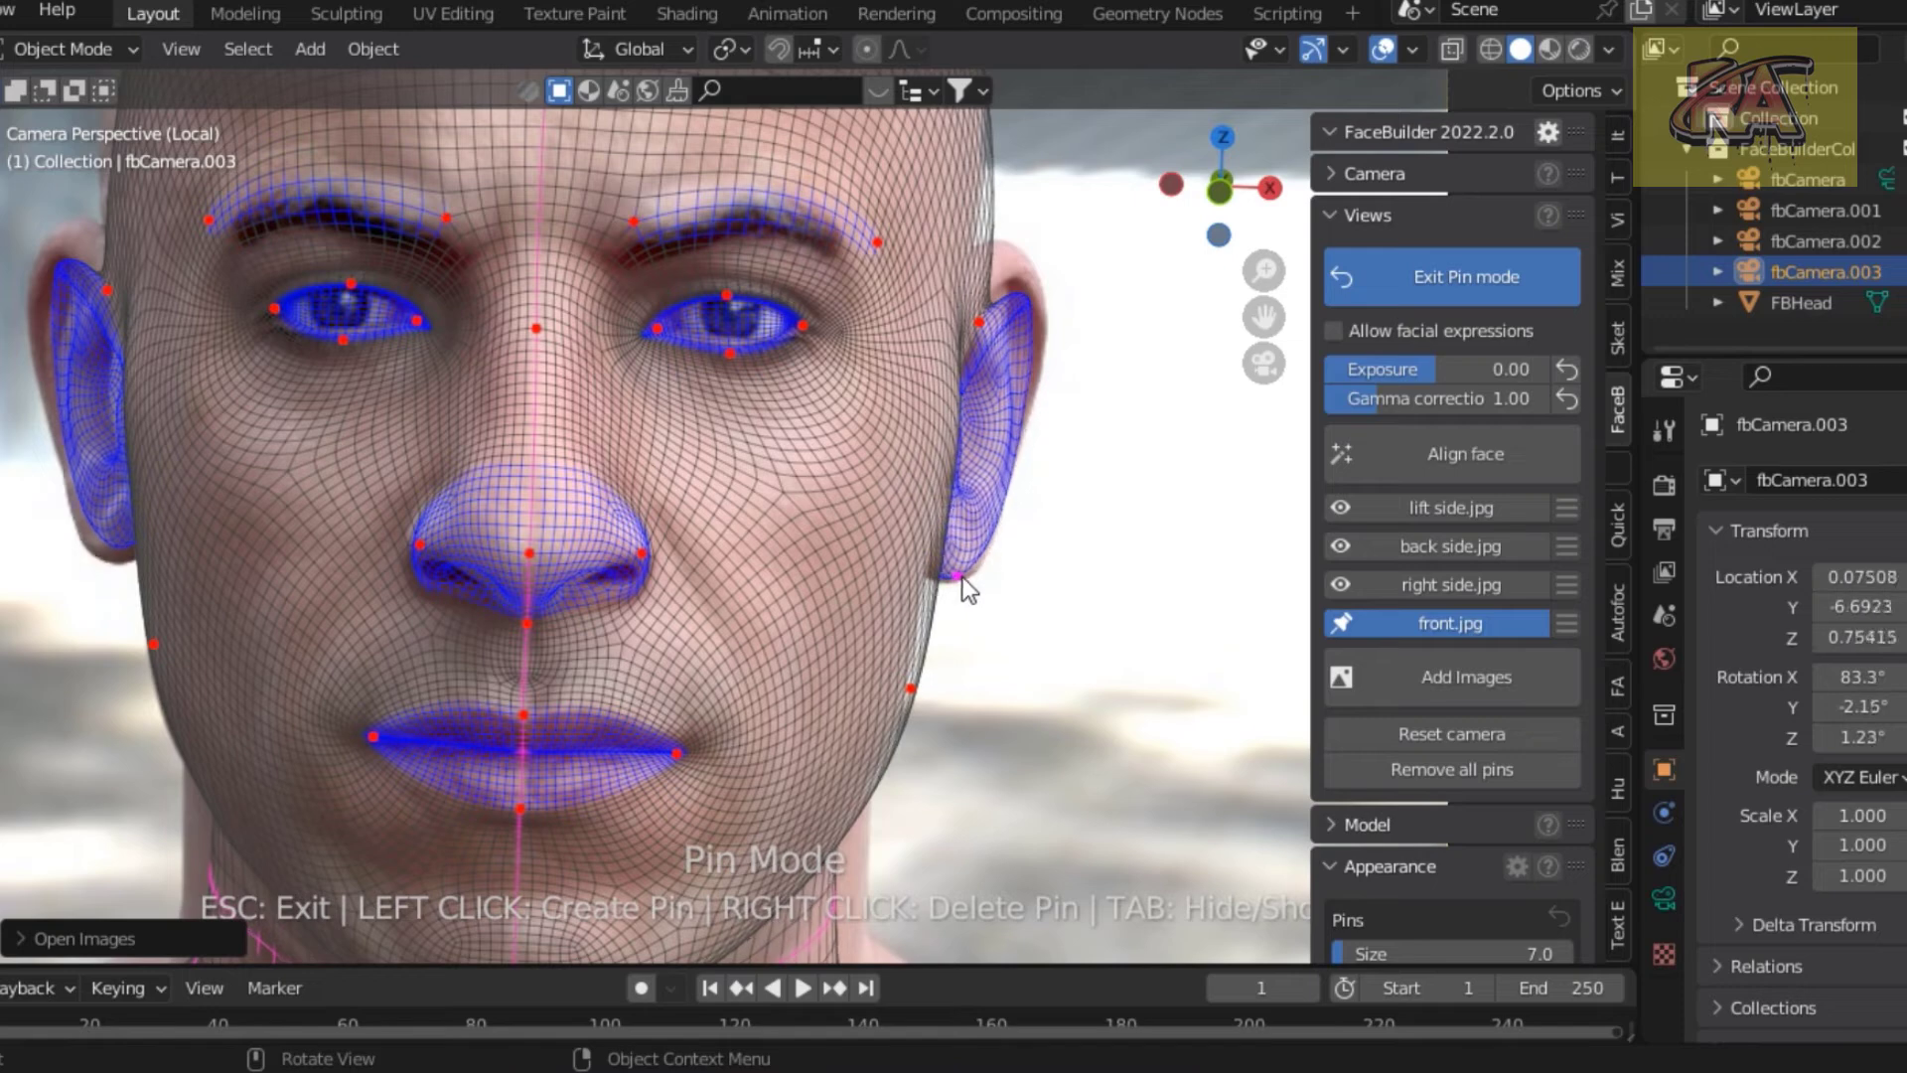
left_click(933, 594)
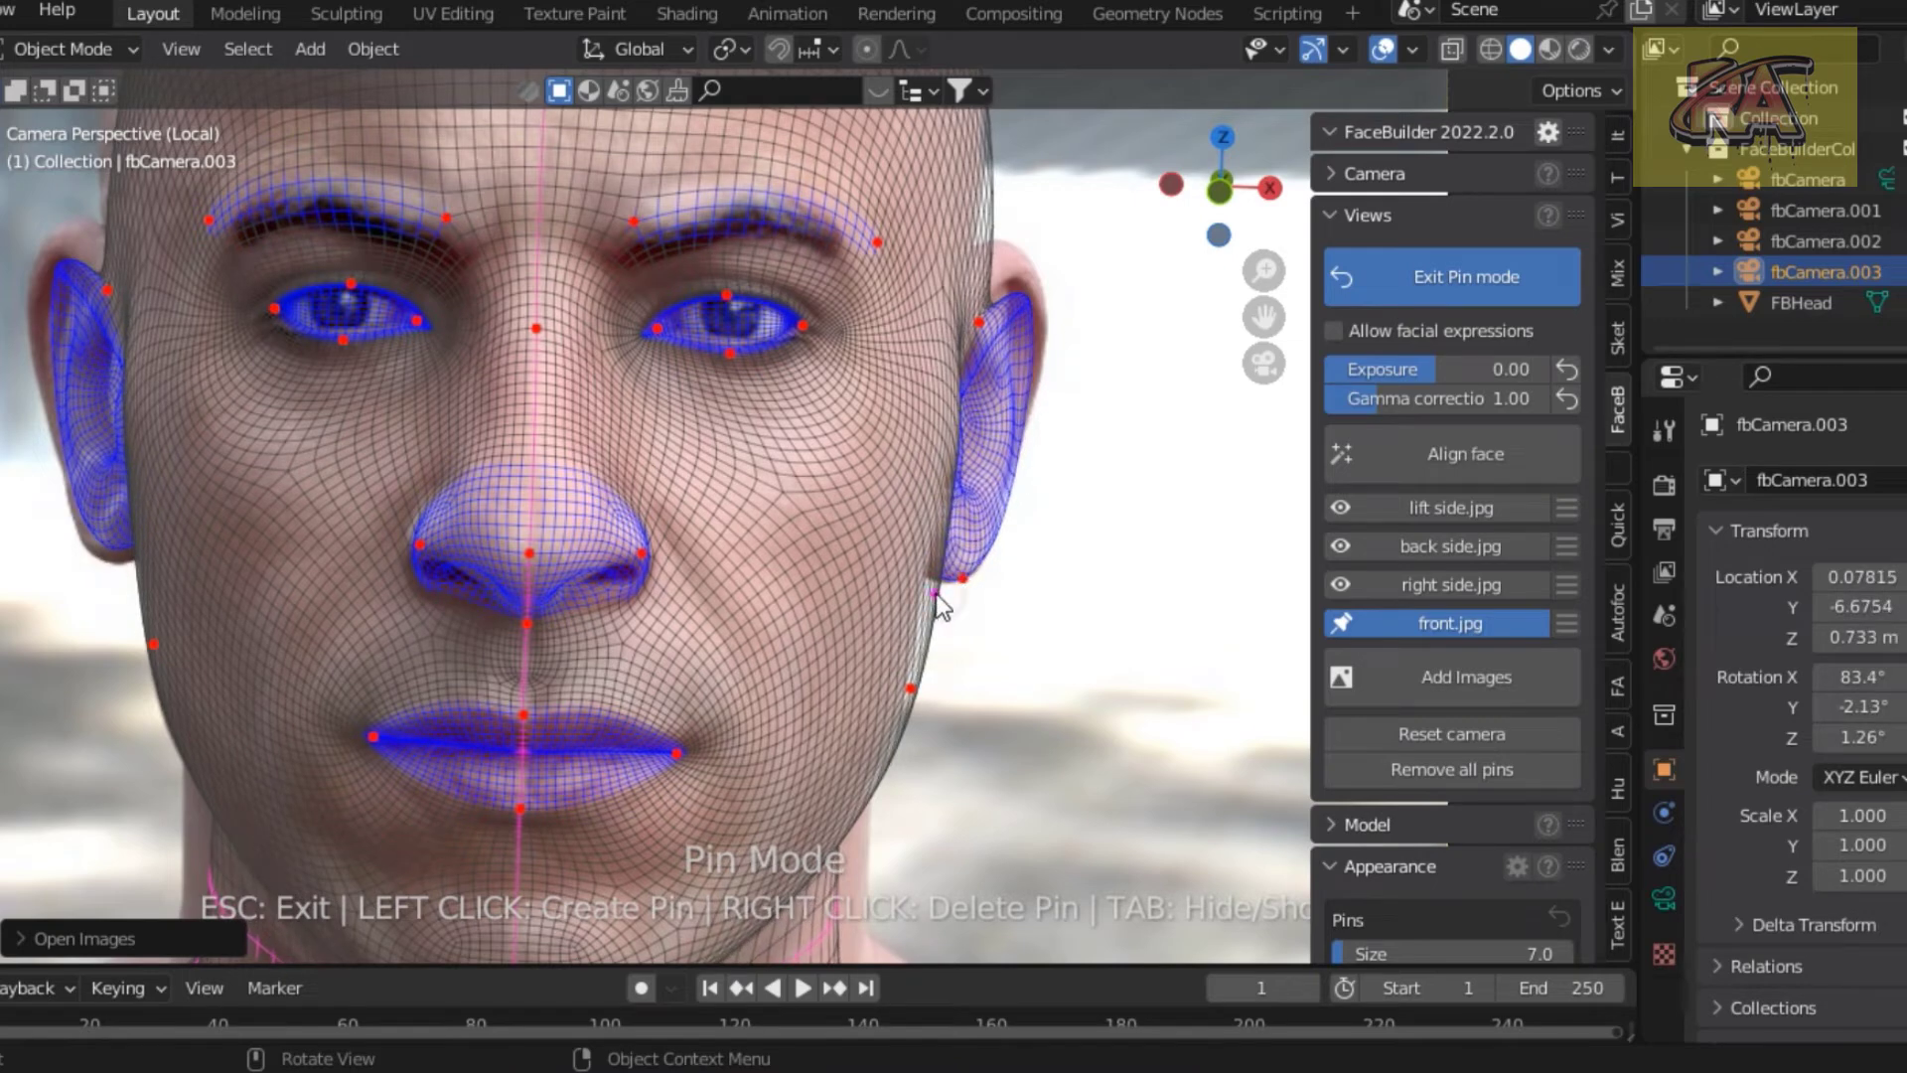
left_click_drag(934, 594, 920, 594)
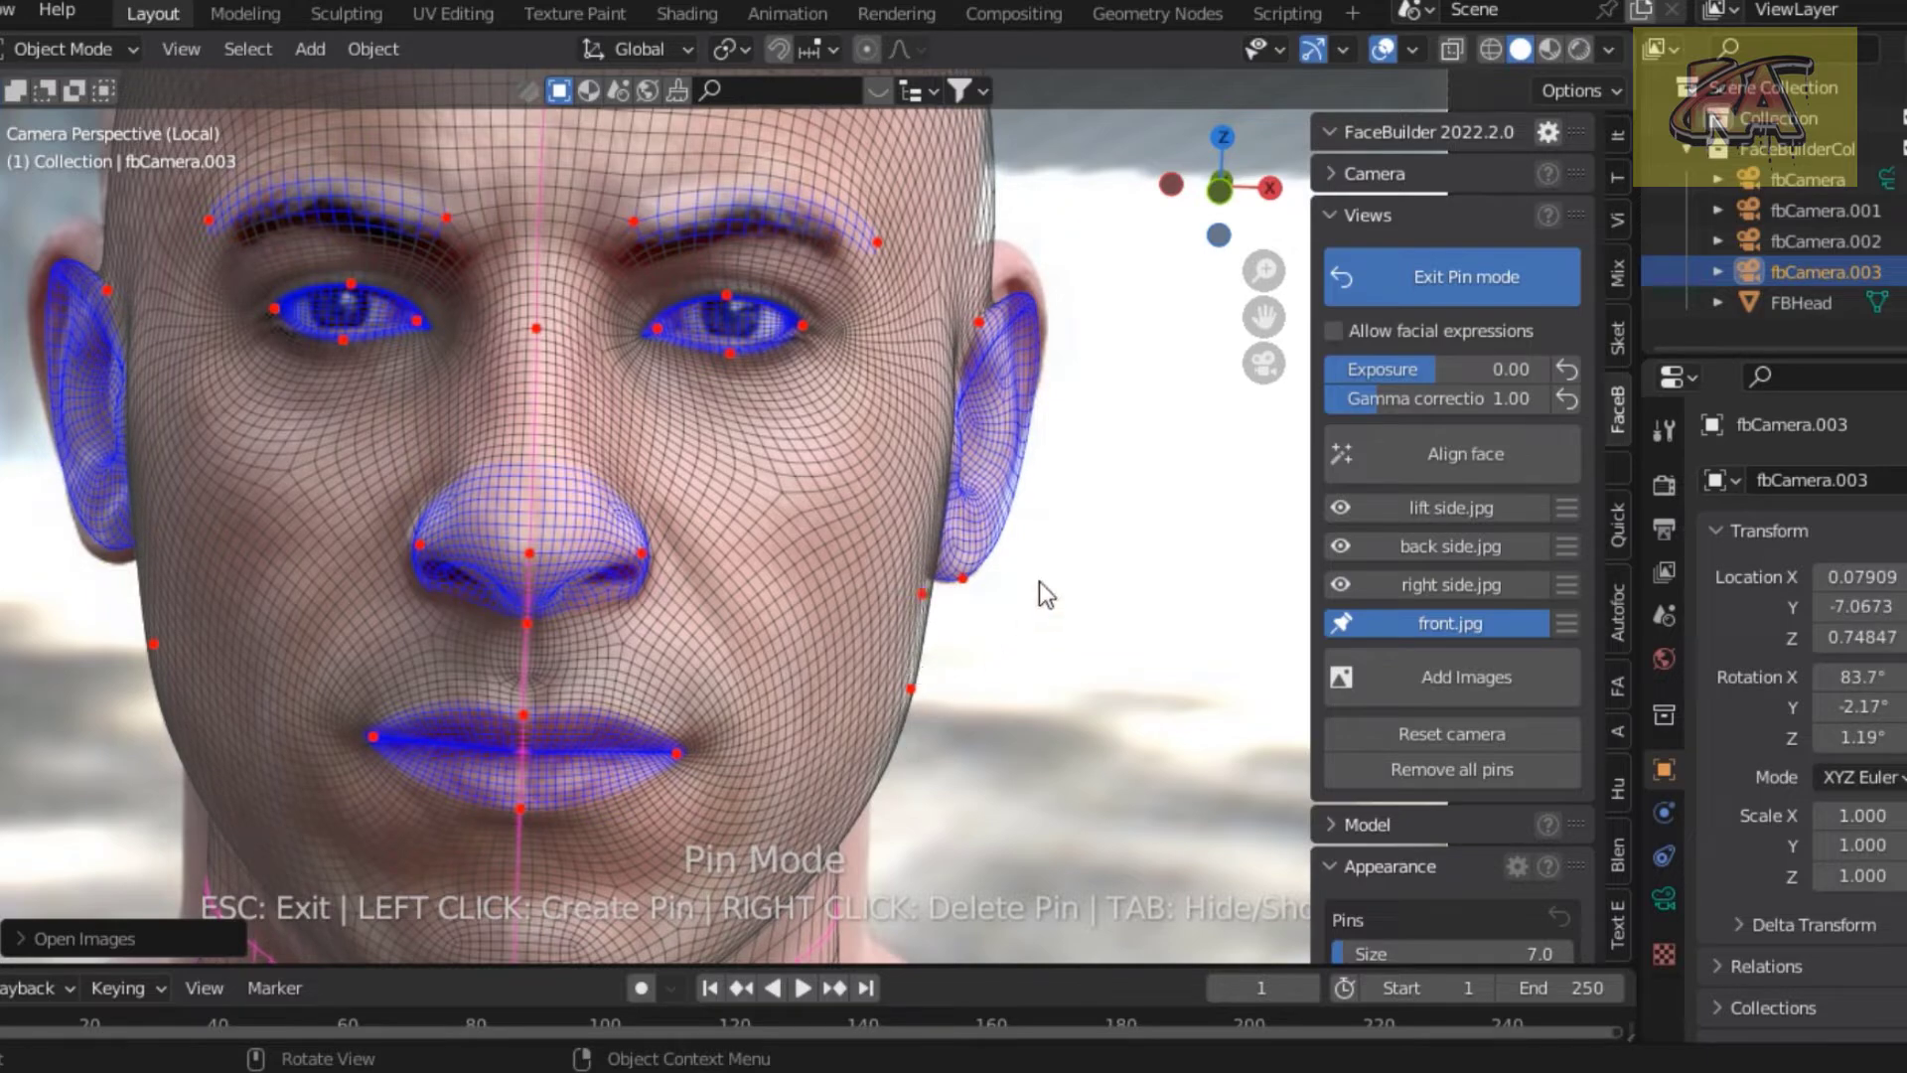
mouse_move(1263, 317)
left_mouse_down()
mouse_move(1158, 466)
mouse_move(1003, 559)
left_mouse_up()
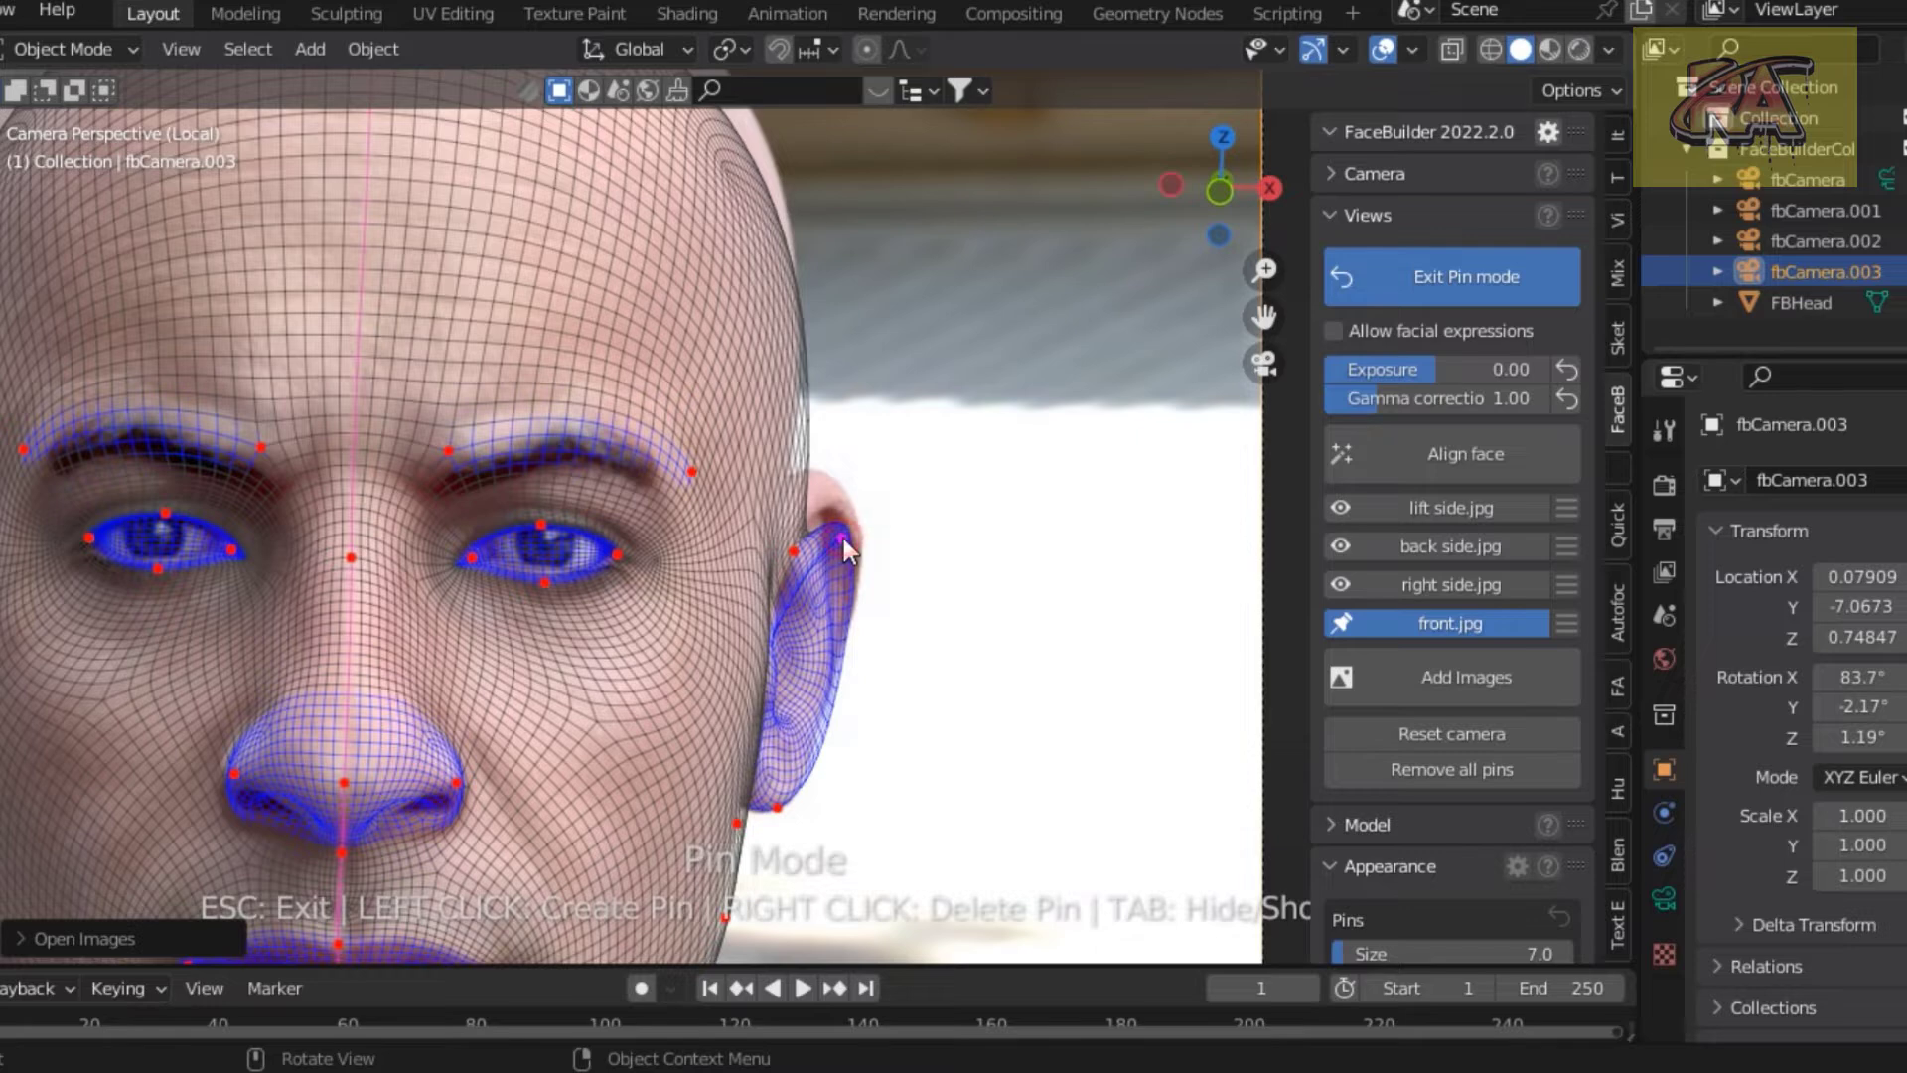
Pin the right ear's top, outer rim and lower edge onto front.jpg's ear outline.
mouse_move(843, 538)
left_mouse_down()
mouse_move(829, 504)
mouse_move(856, 487)
left_mouse_up()
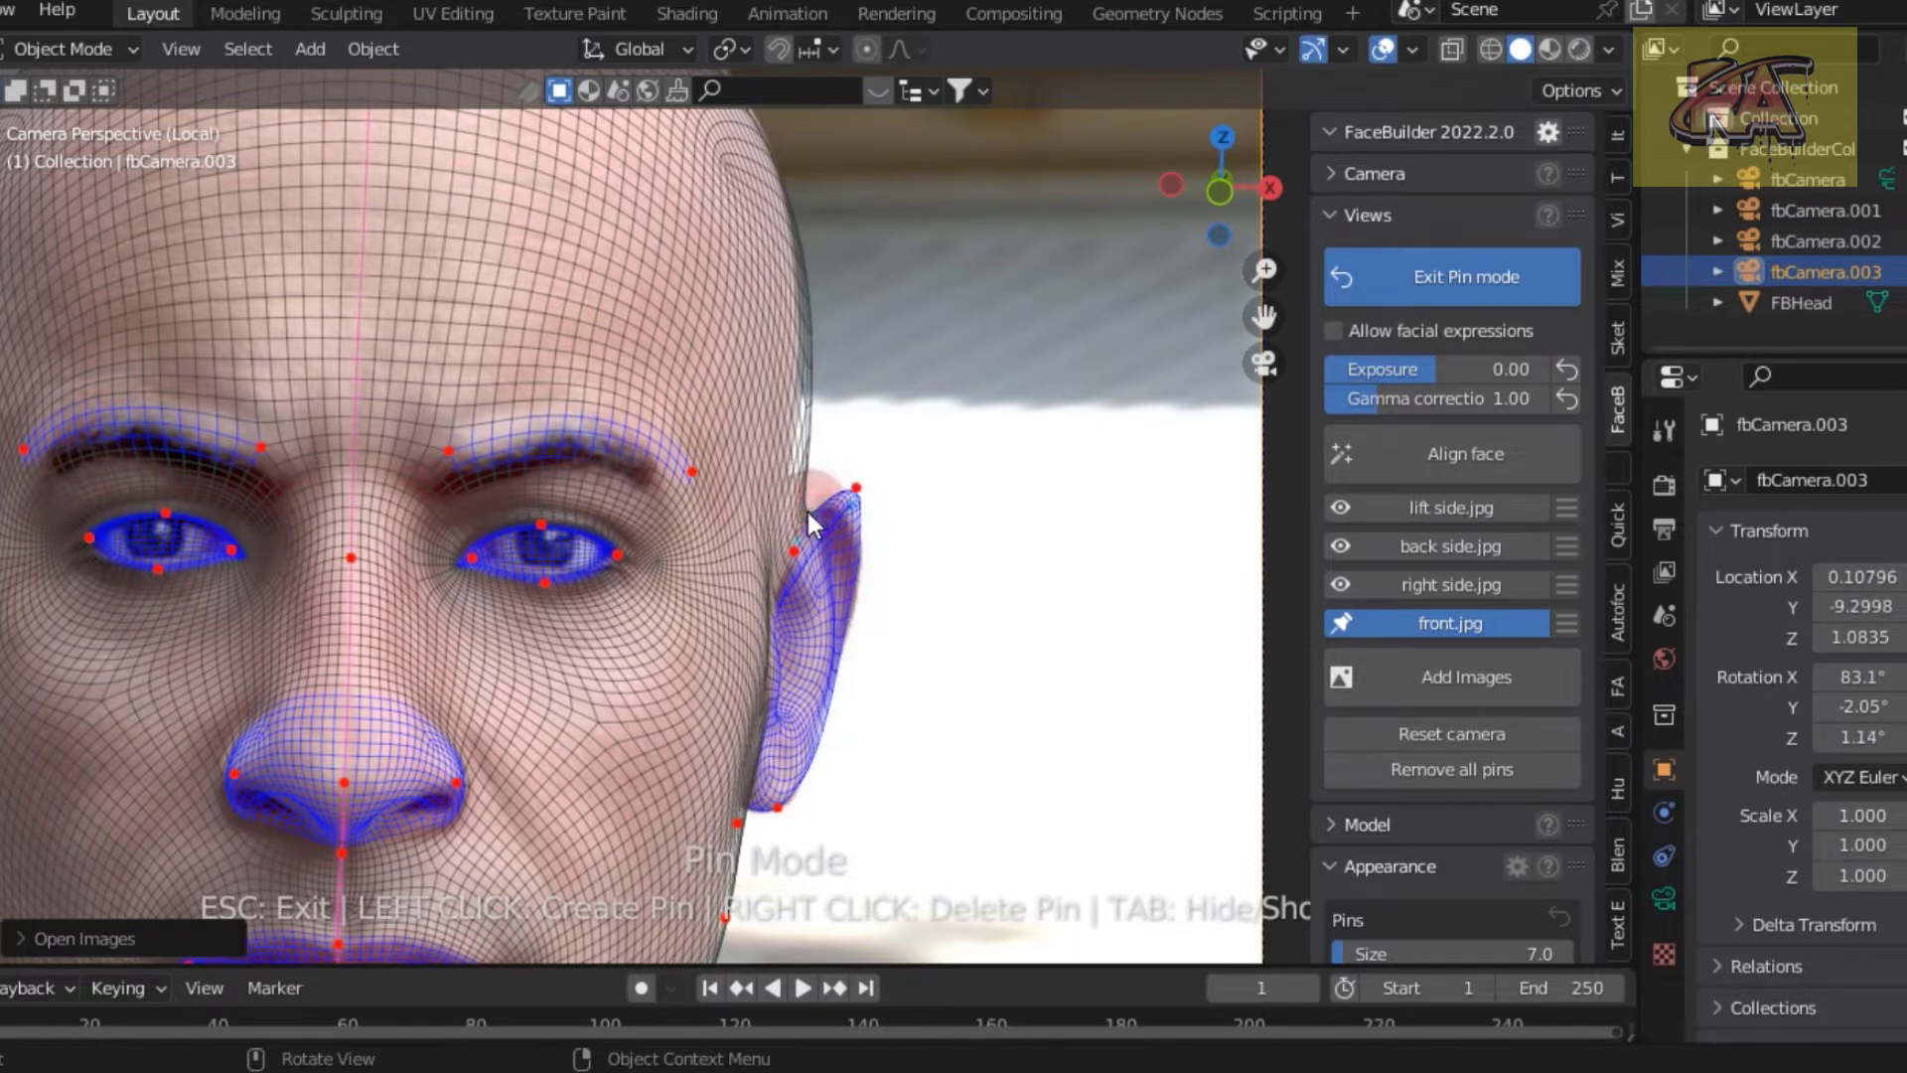
left_click_drag(807, 511, 792, 485)
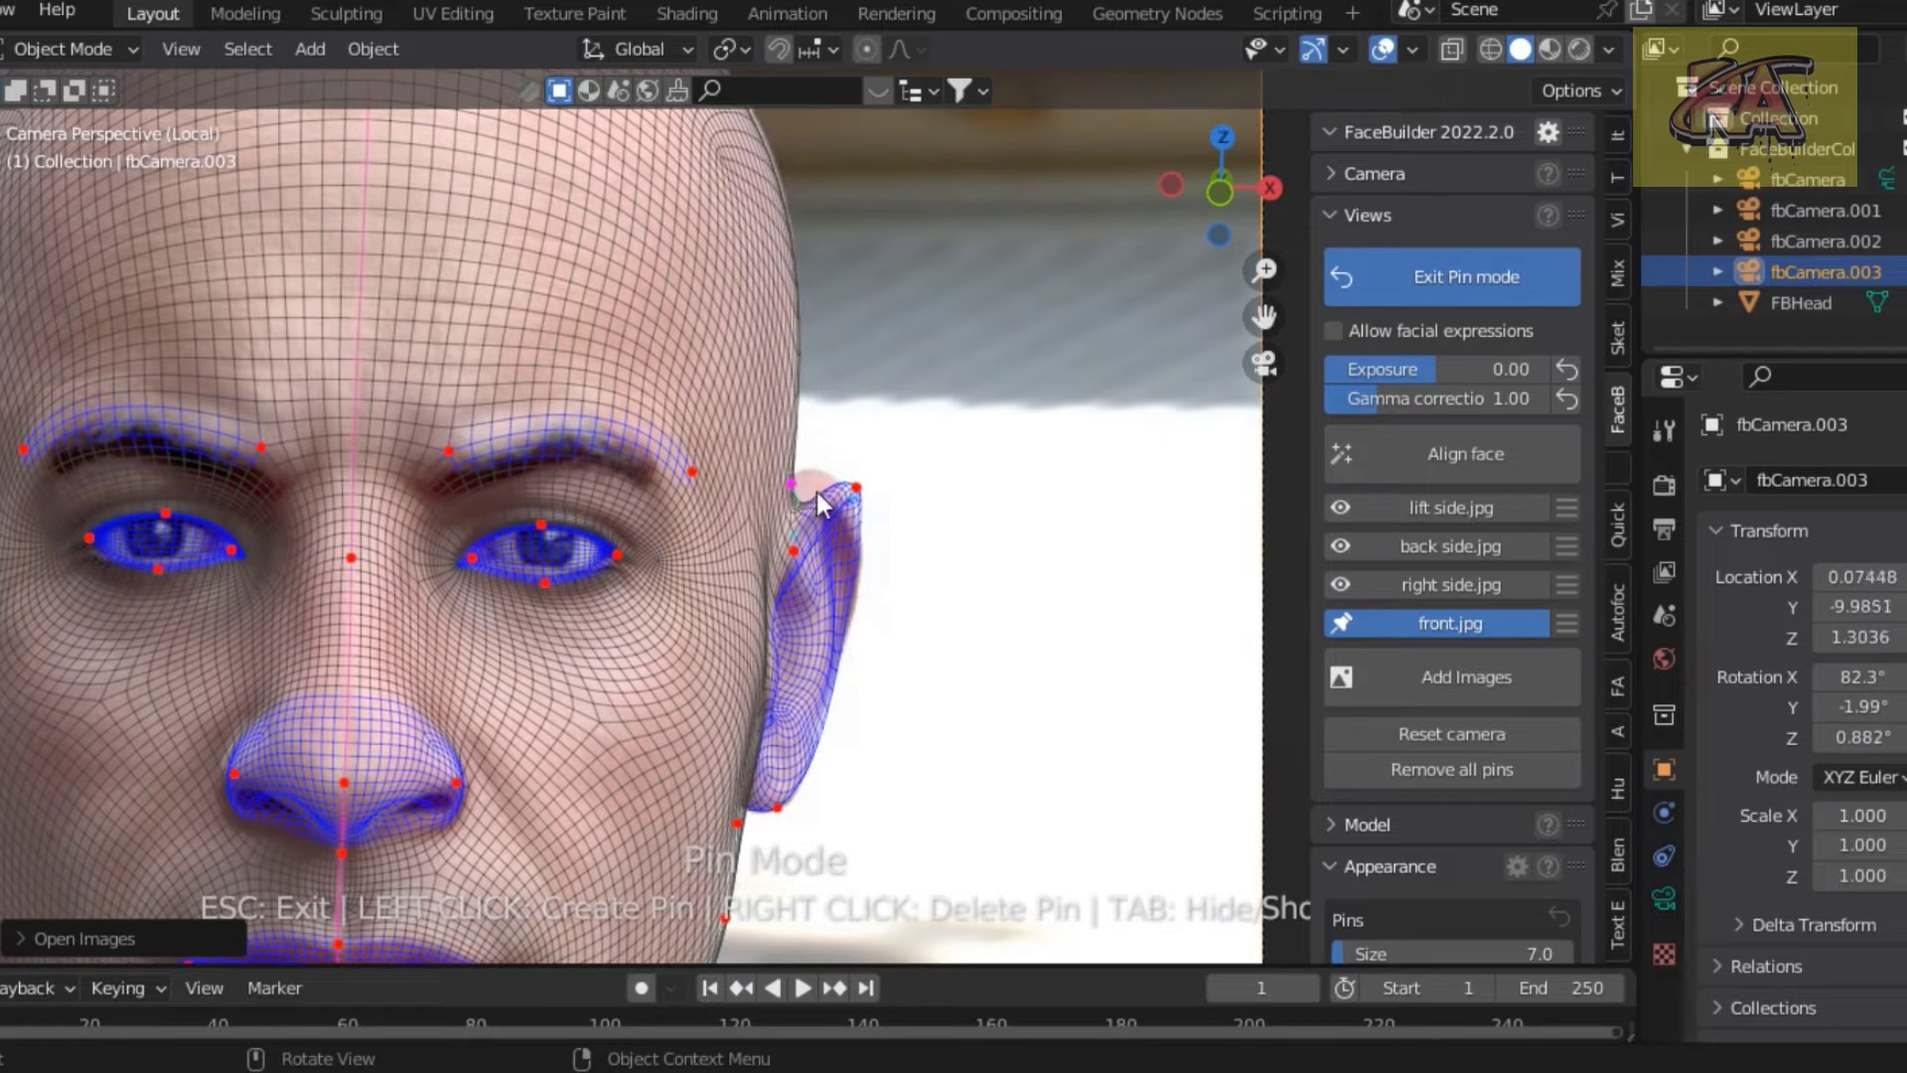
left_click(829, 496)
mouse_move(821, 500)
left_mouse_down()
mouse_move(772, 456)
mouse_move(790, 473)
left_mouse_up()
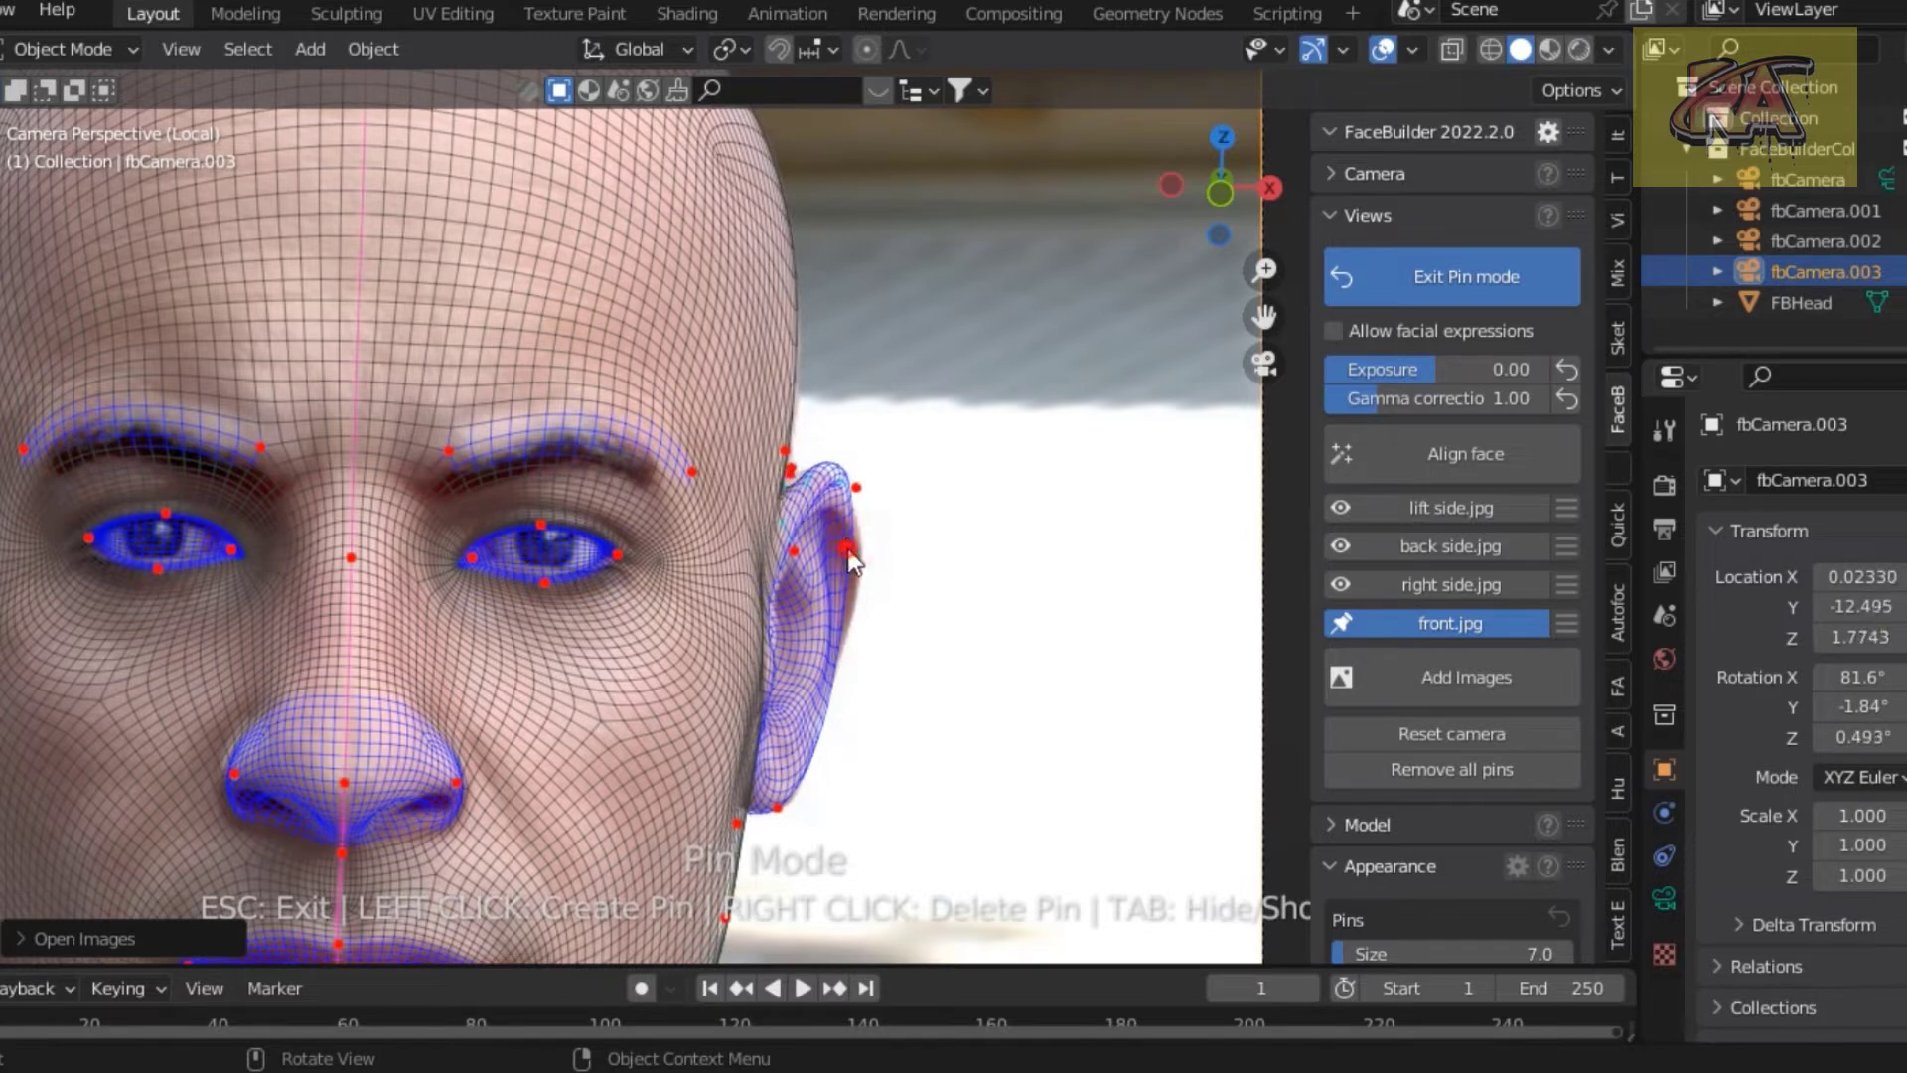
left_click_drag(849, 555, 856, 566)
left_click_drag(837, 697, 828, 686)
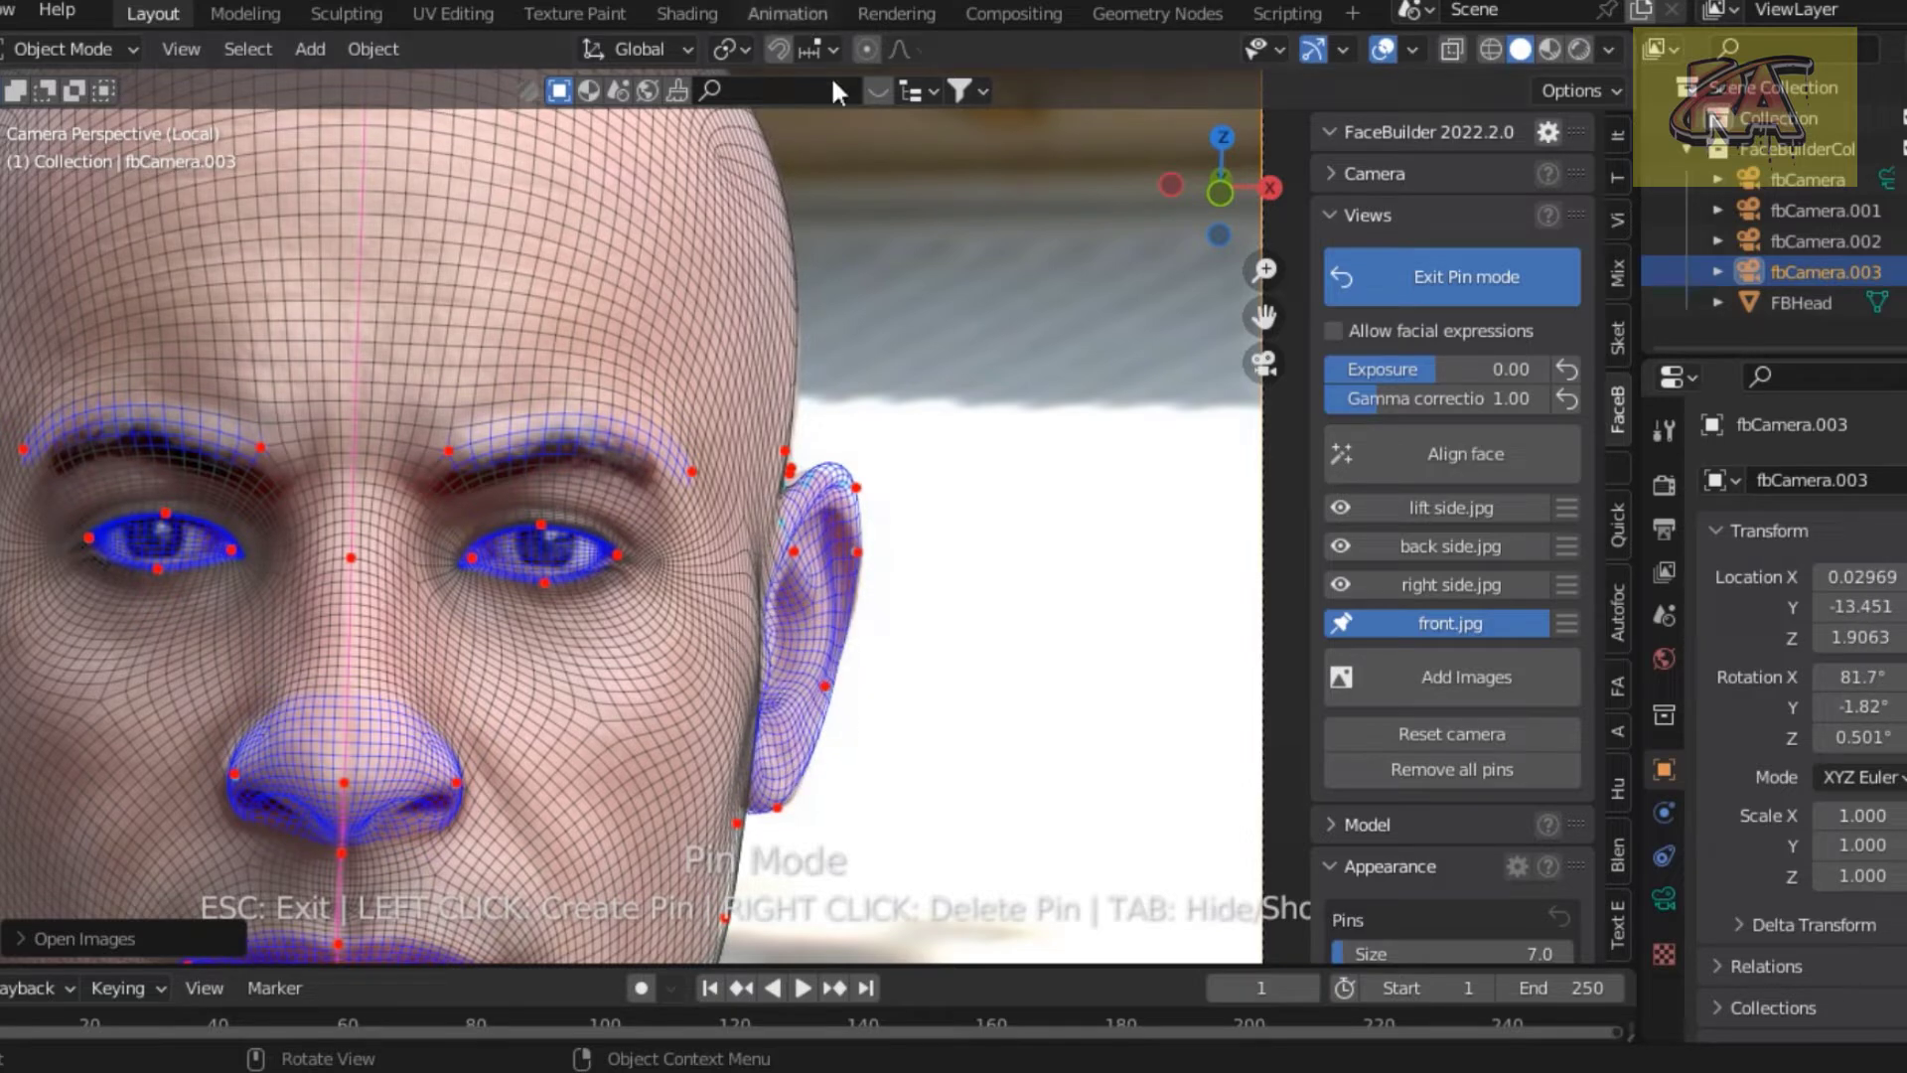
mouse_move(1268, 314)
left_mouse_down()
mouse_move(1349, 669)
mouse_move(357, 224)
mouse_move(443, 229)
left_mouse_up()
Raise the lower-eyelid pin to sit on front.jpg's eyelid.
scroll(635, 320, "down", 3)
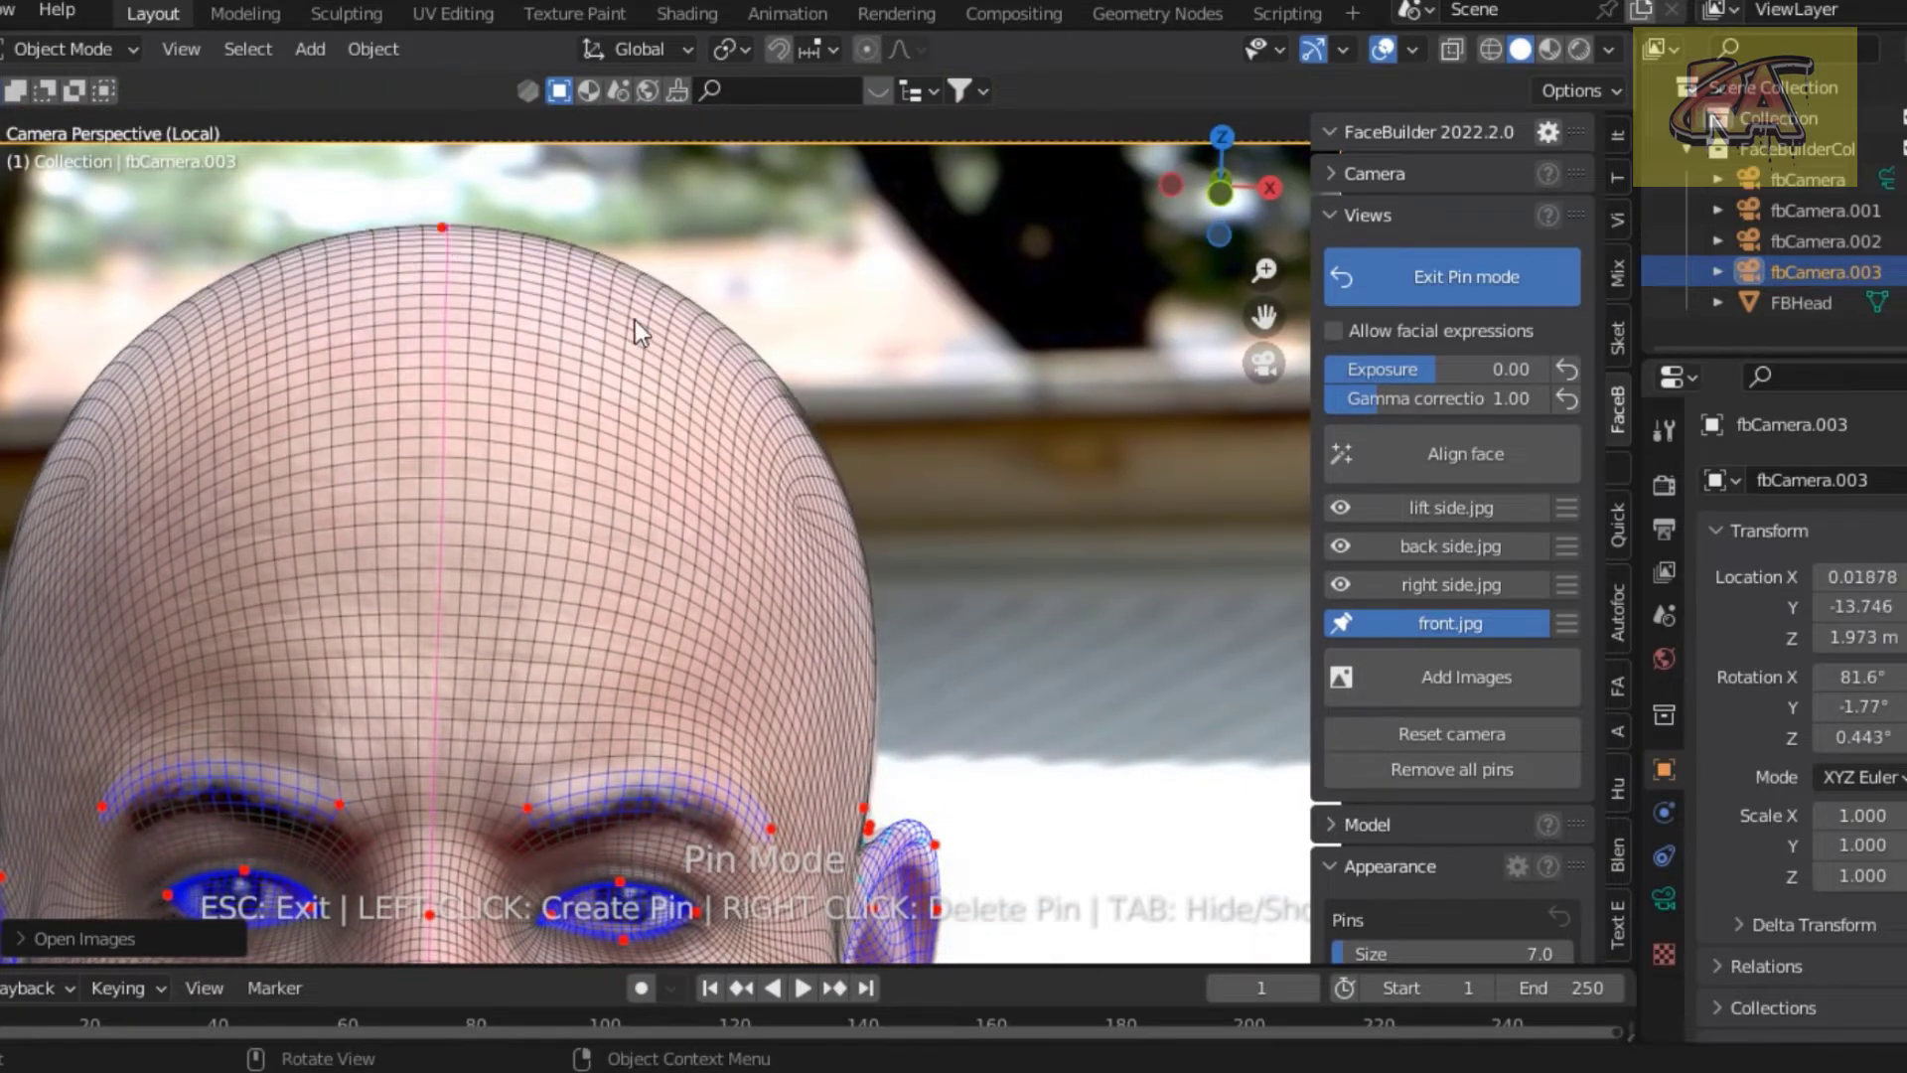
scroll(699, 343, "down", 1)
scroll(983, 449, "up", 2)
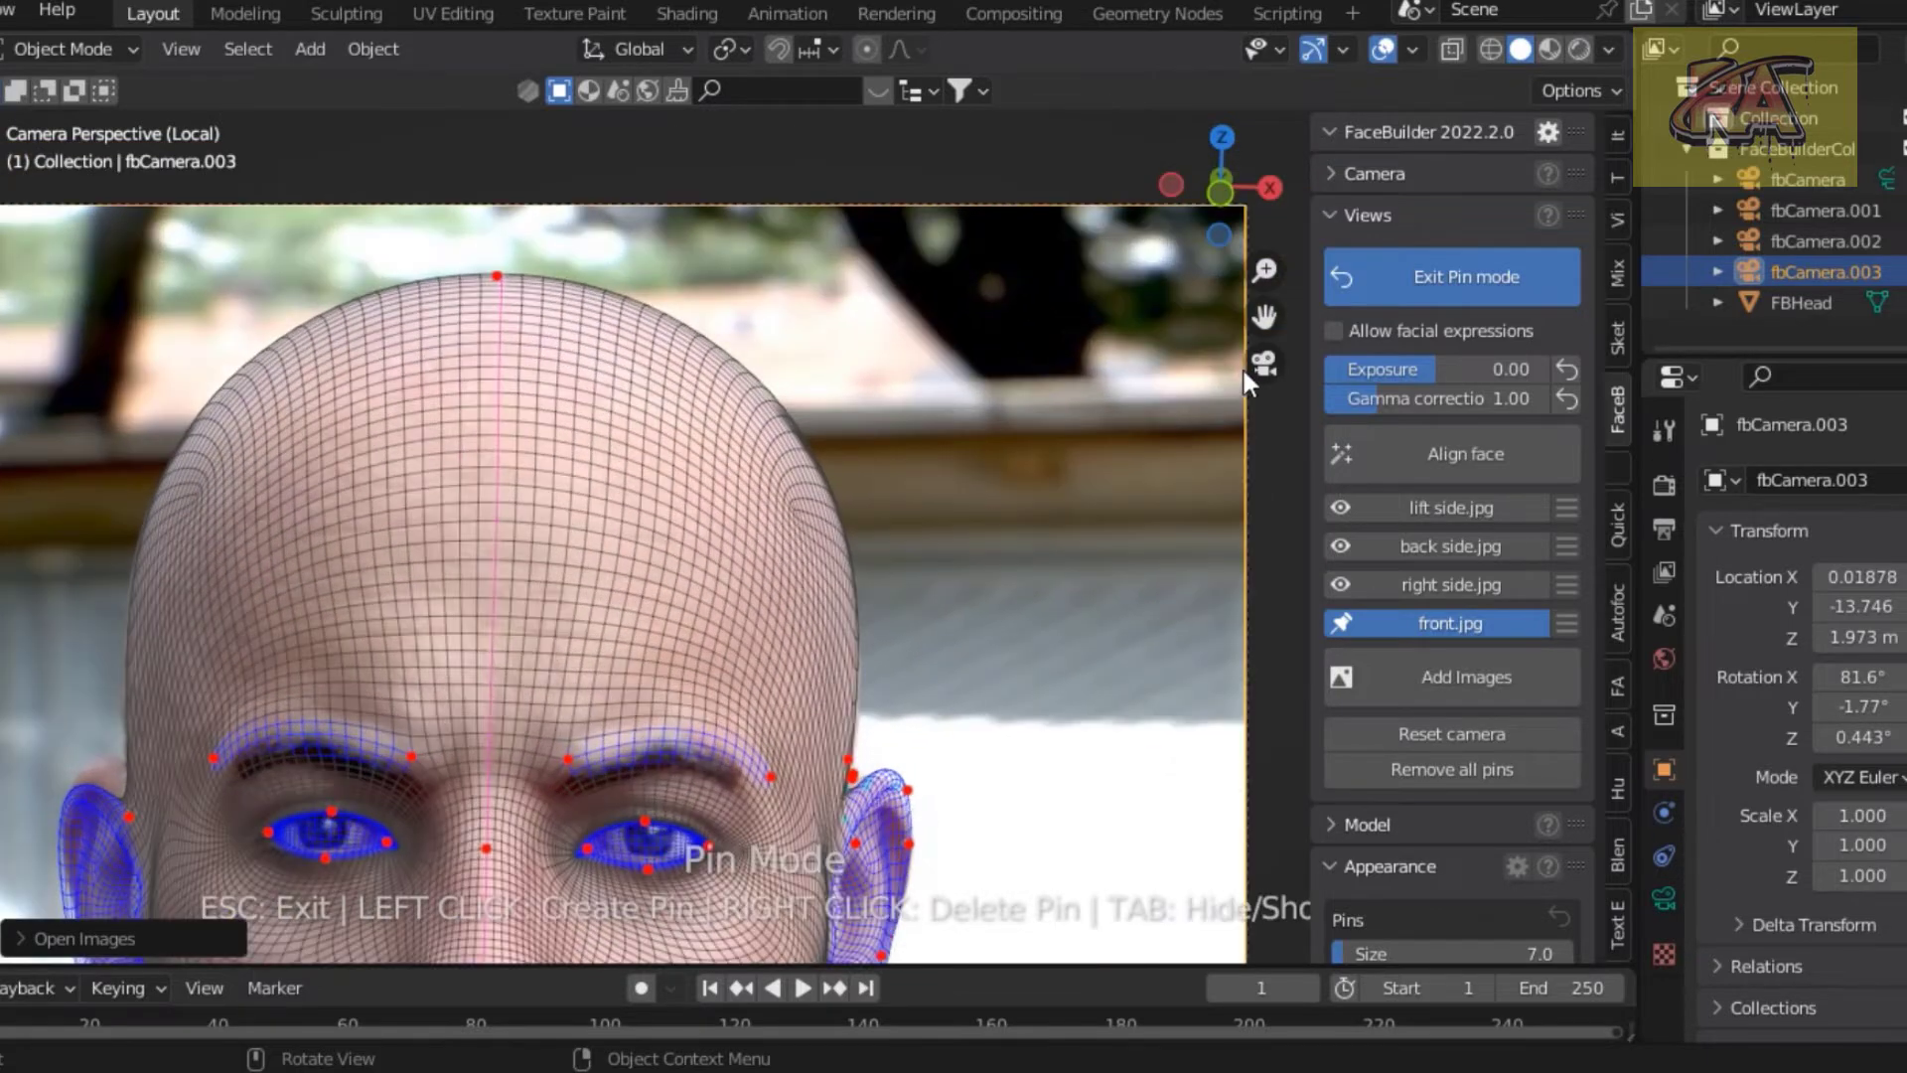
scroll(1244, 372, "up", 1)
left_click_drag(1264, 316, 1254, 93)
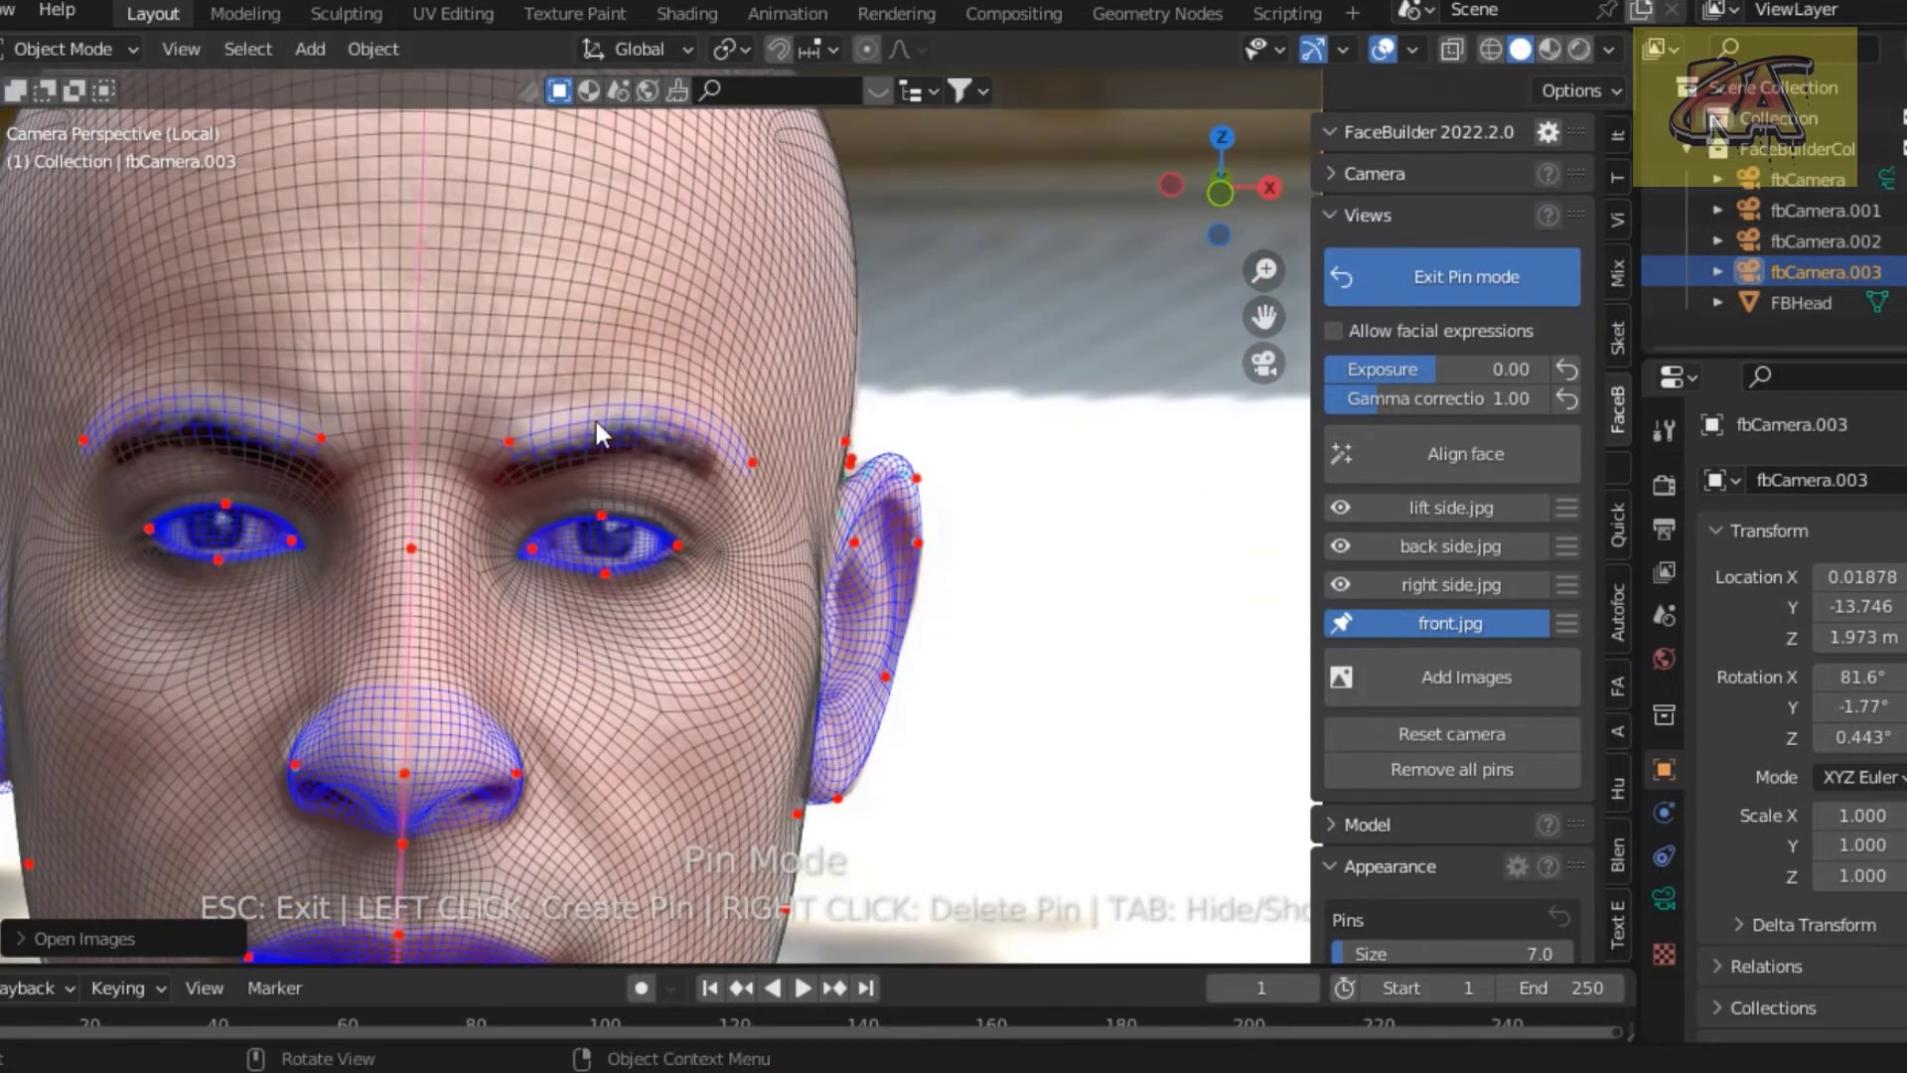
scroll(683, 616, "up", 1)
scroll(676, 616, "up", 1)
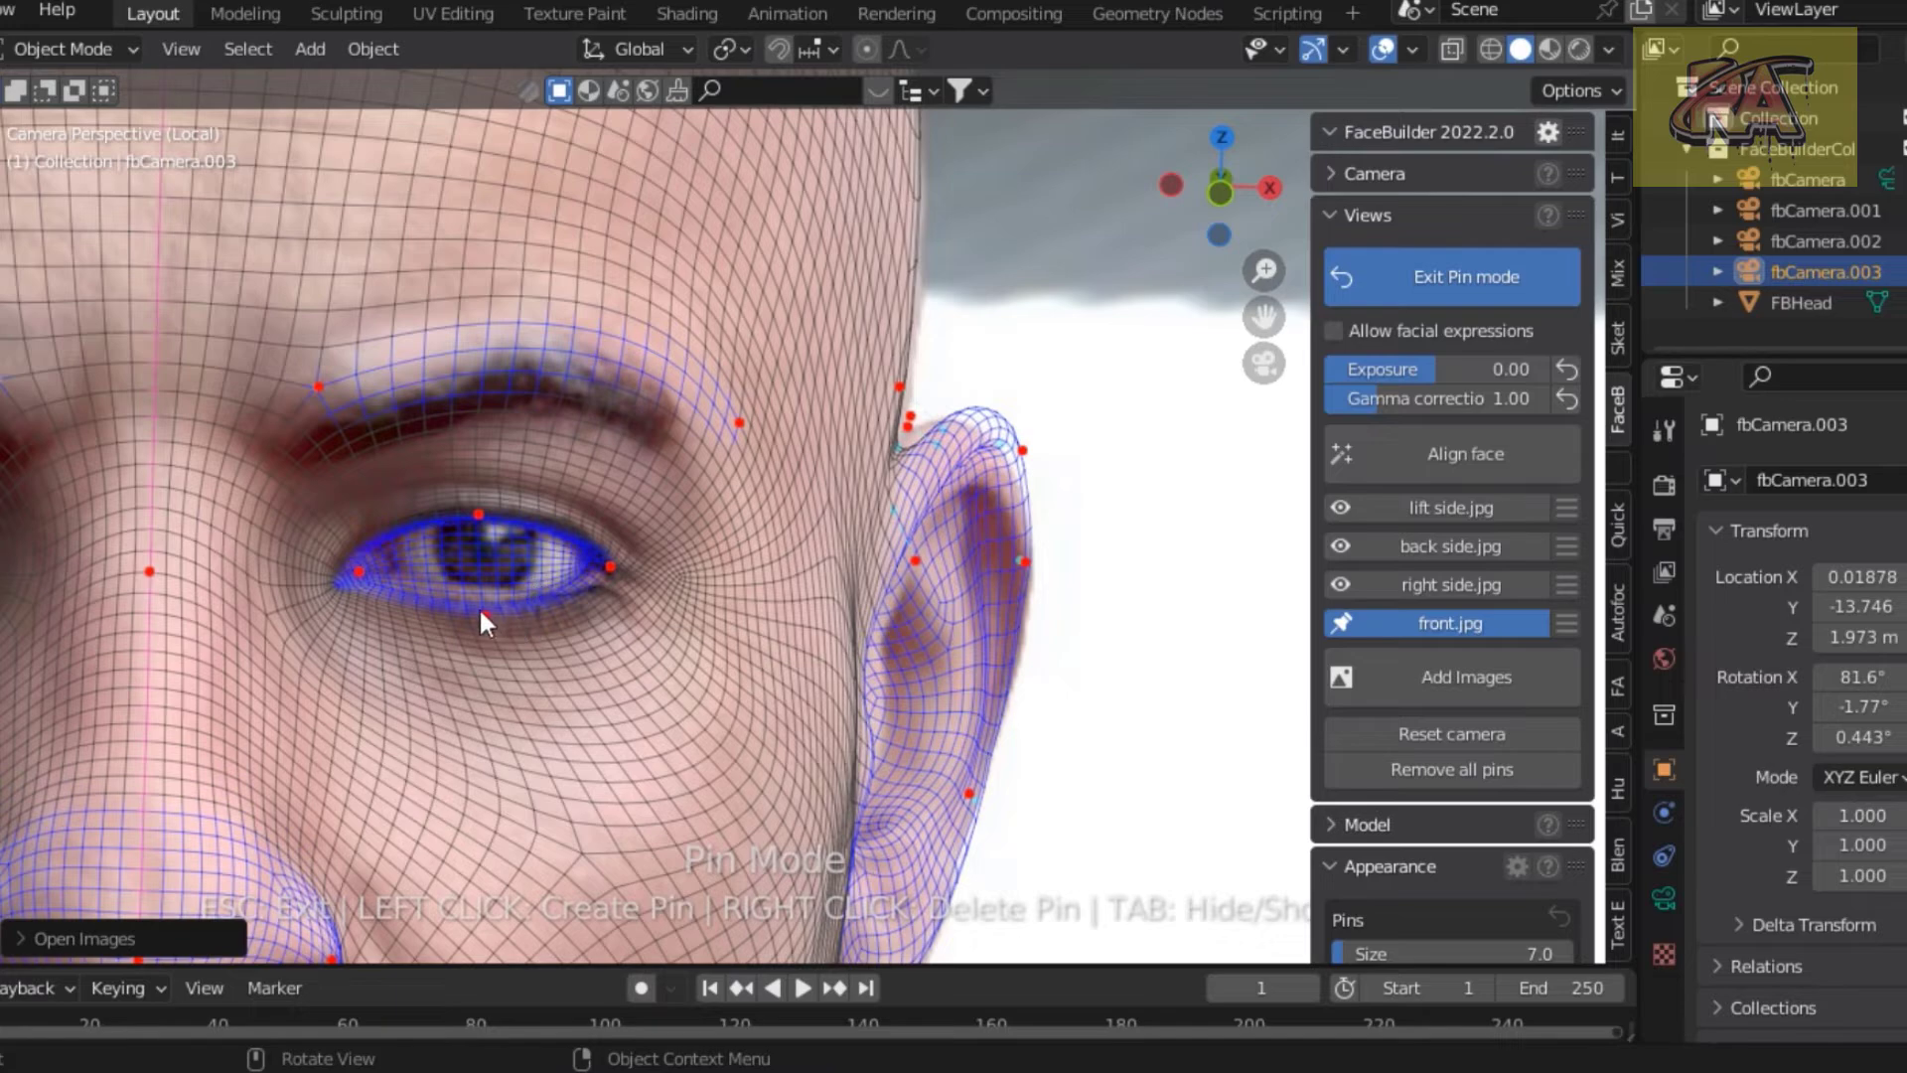
left_click_drag(487, 615, 487, 602)
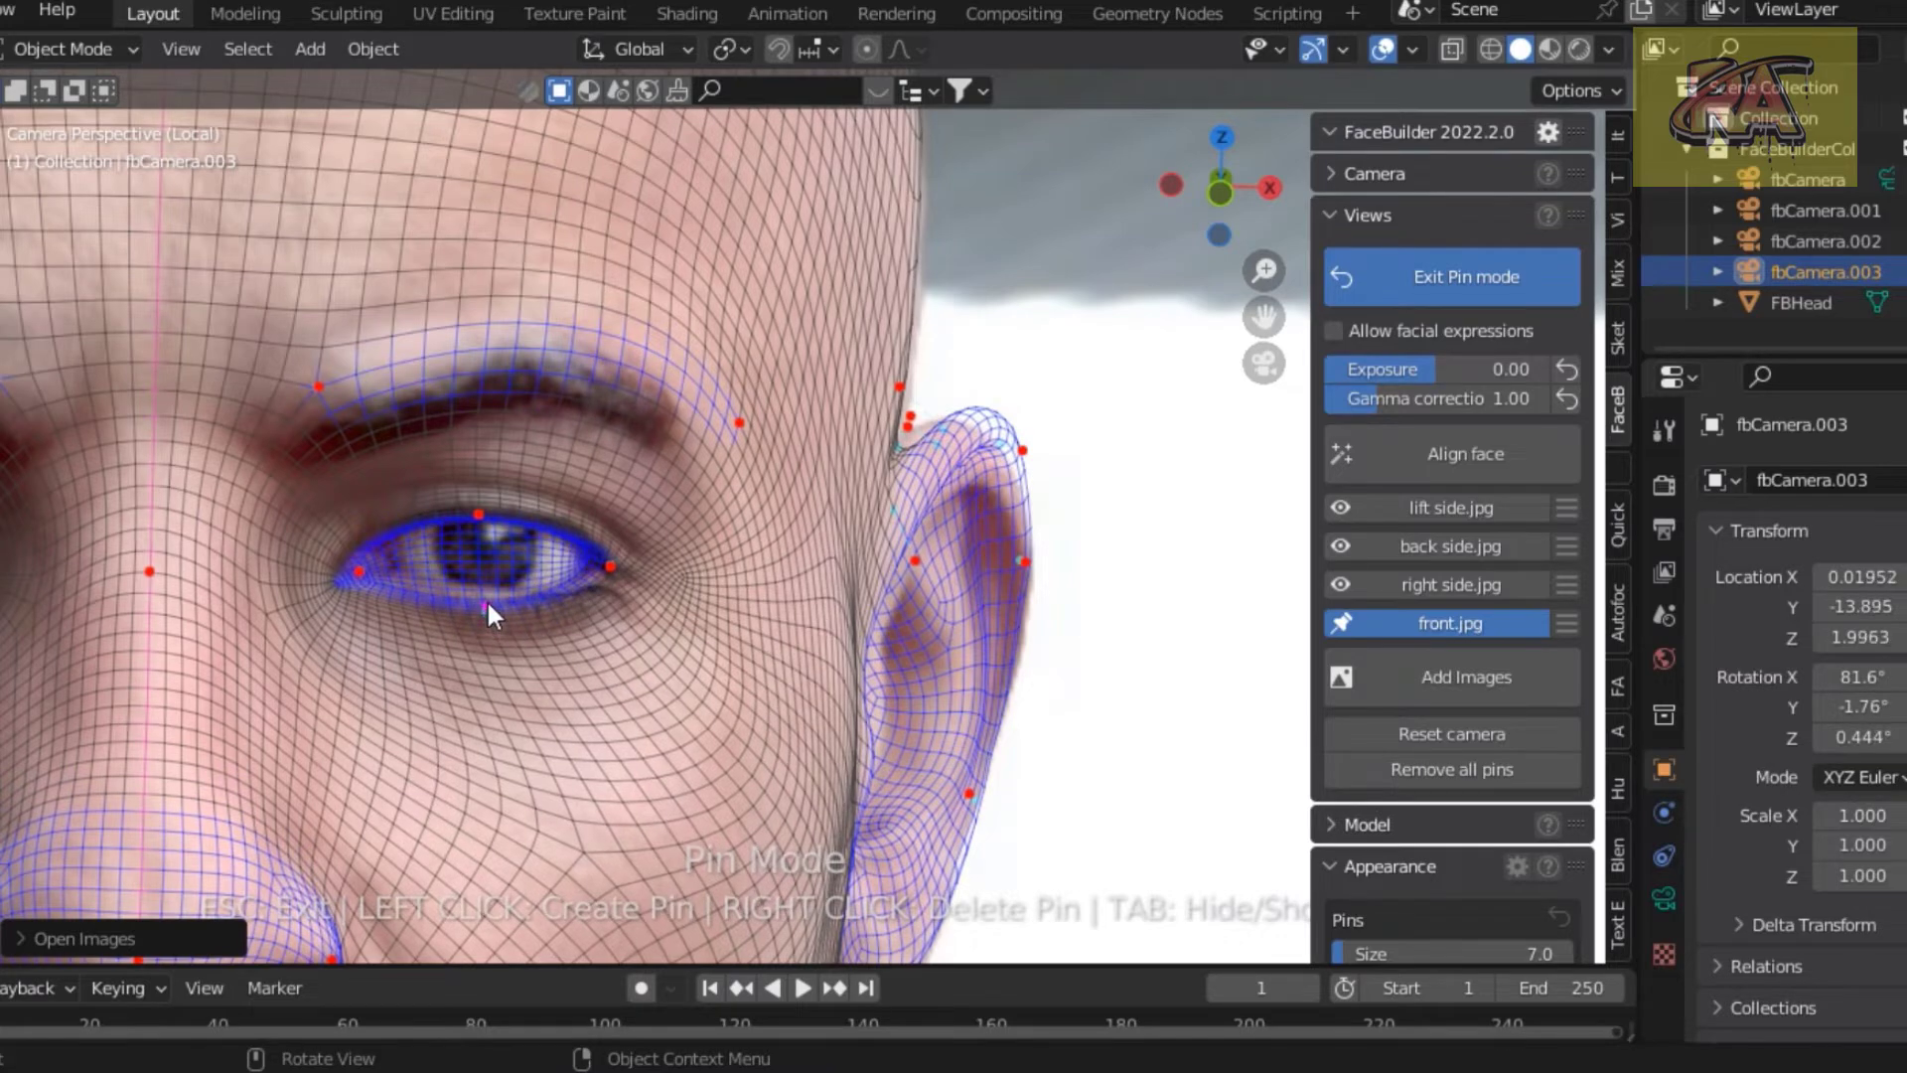
Move the mouth-corner pins onto the photo's lip corners, then zoom out to the full frame.
scroll(264, 647, "down", 1)
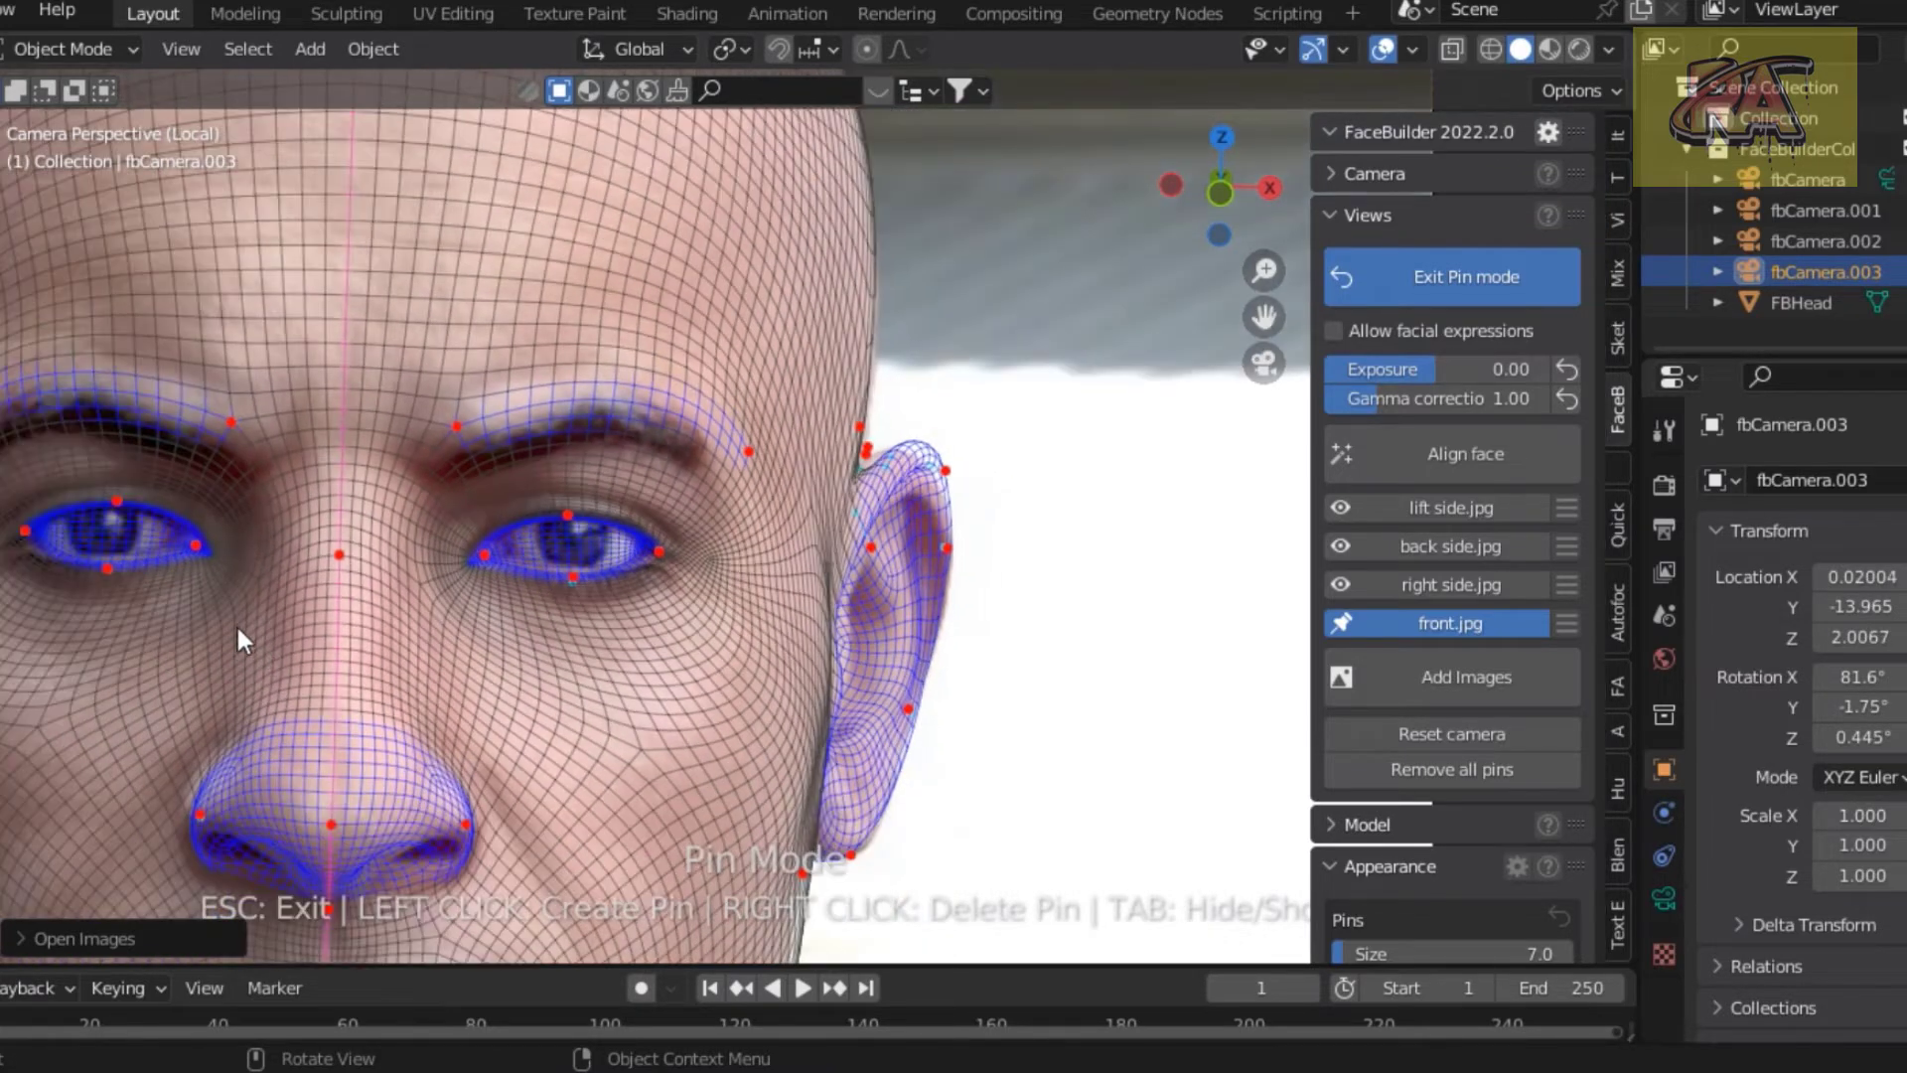
scroll(282, 564, "down", 2)
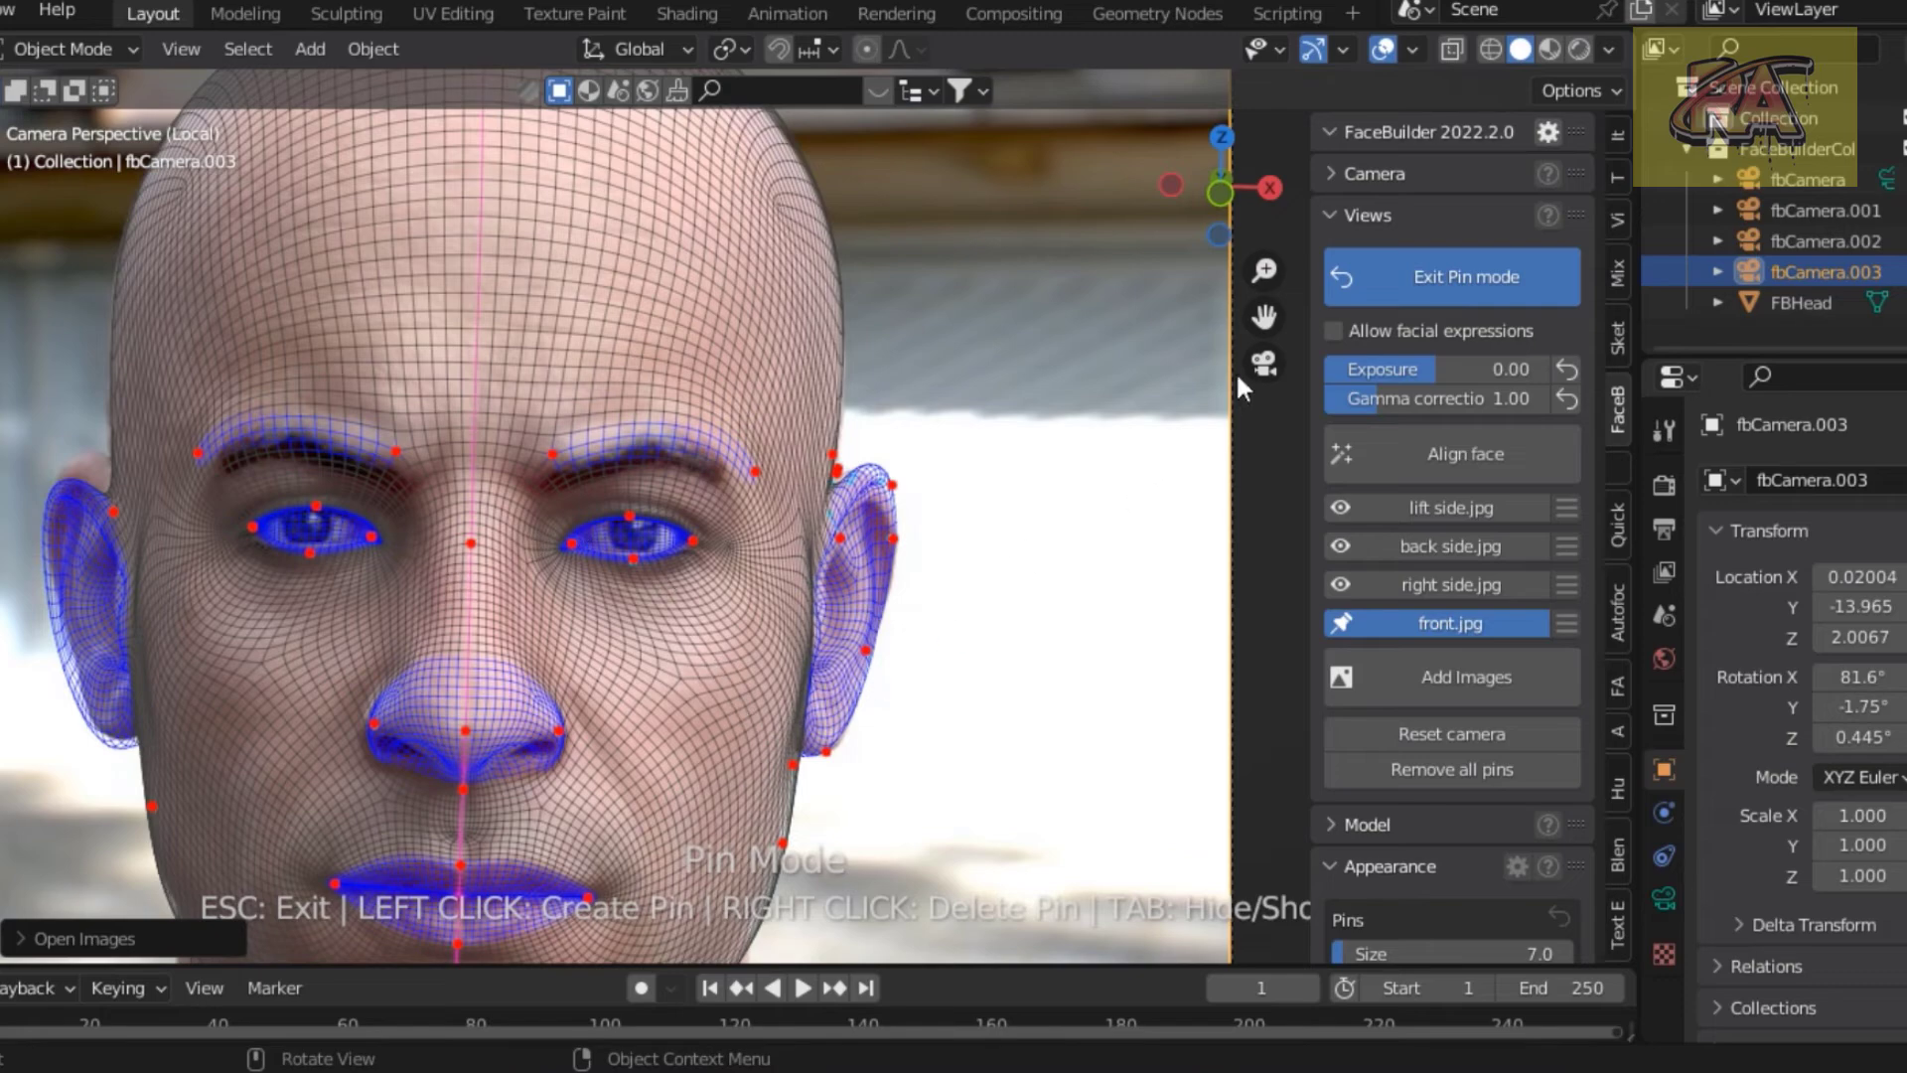
left_click_drag(1264, 316, 1266, 117)
scroll(534, 568, "up", 2)
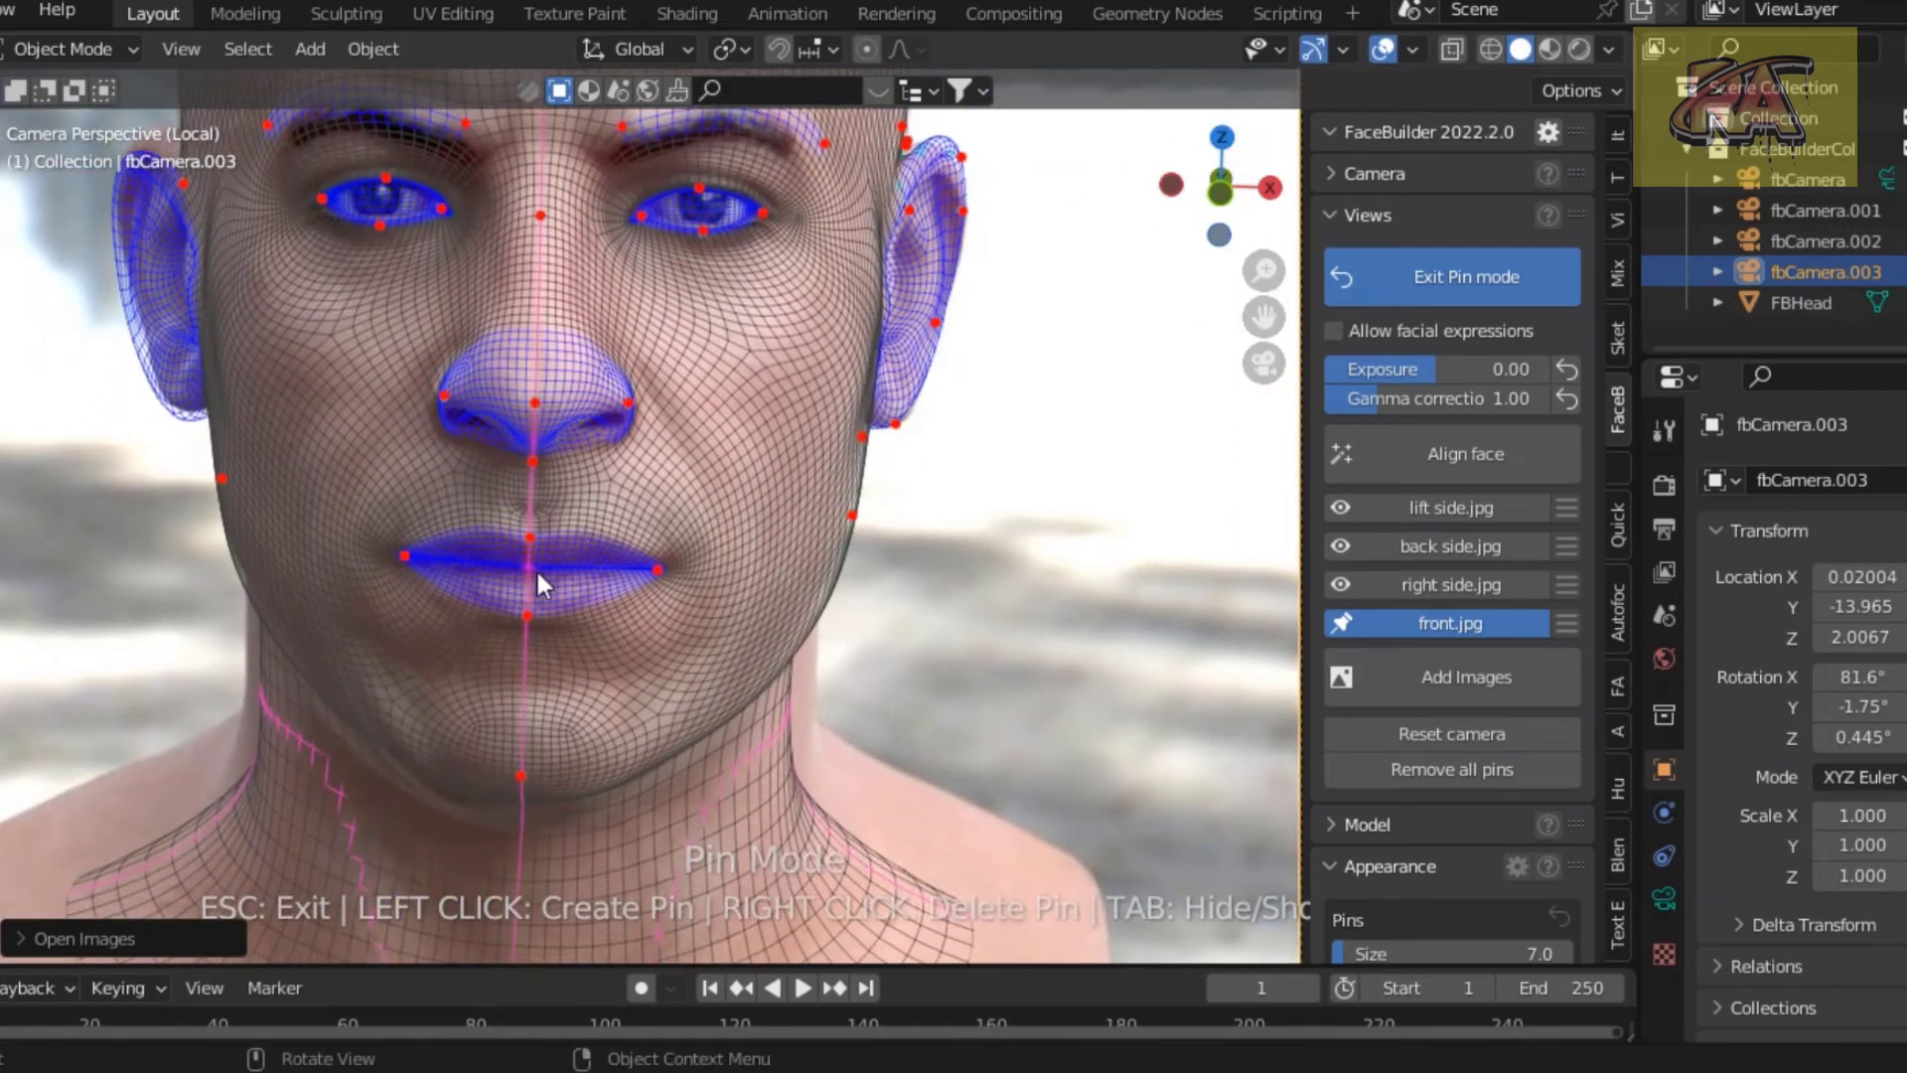
scroll(574, 620, "up", 1)
left_click_drag(632, 578, 644, 570)
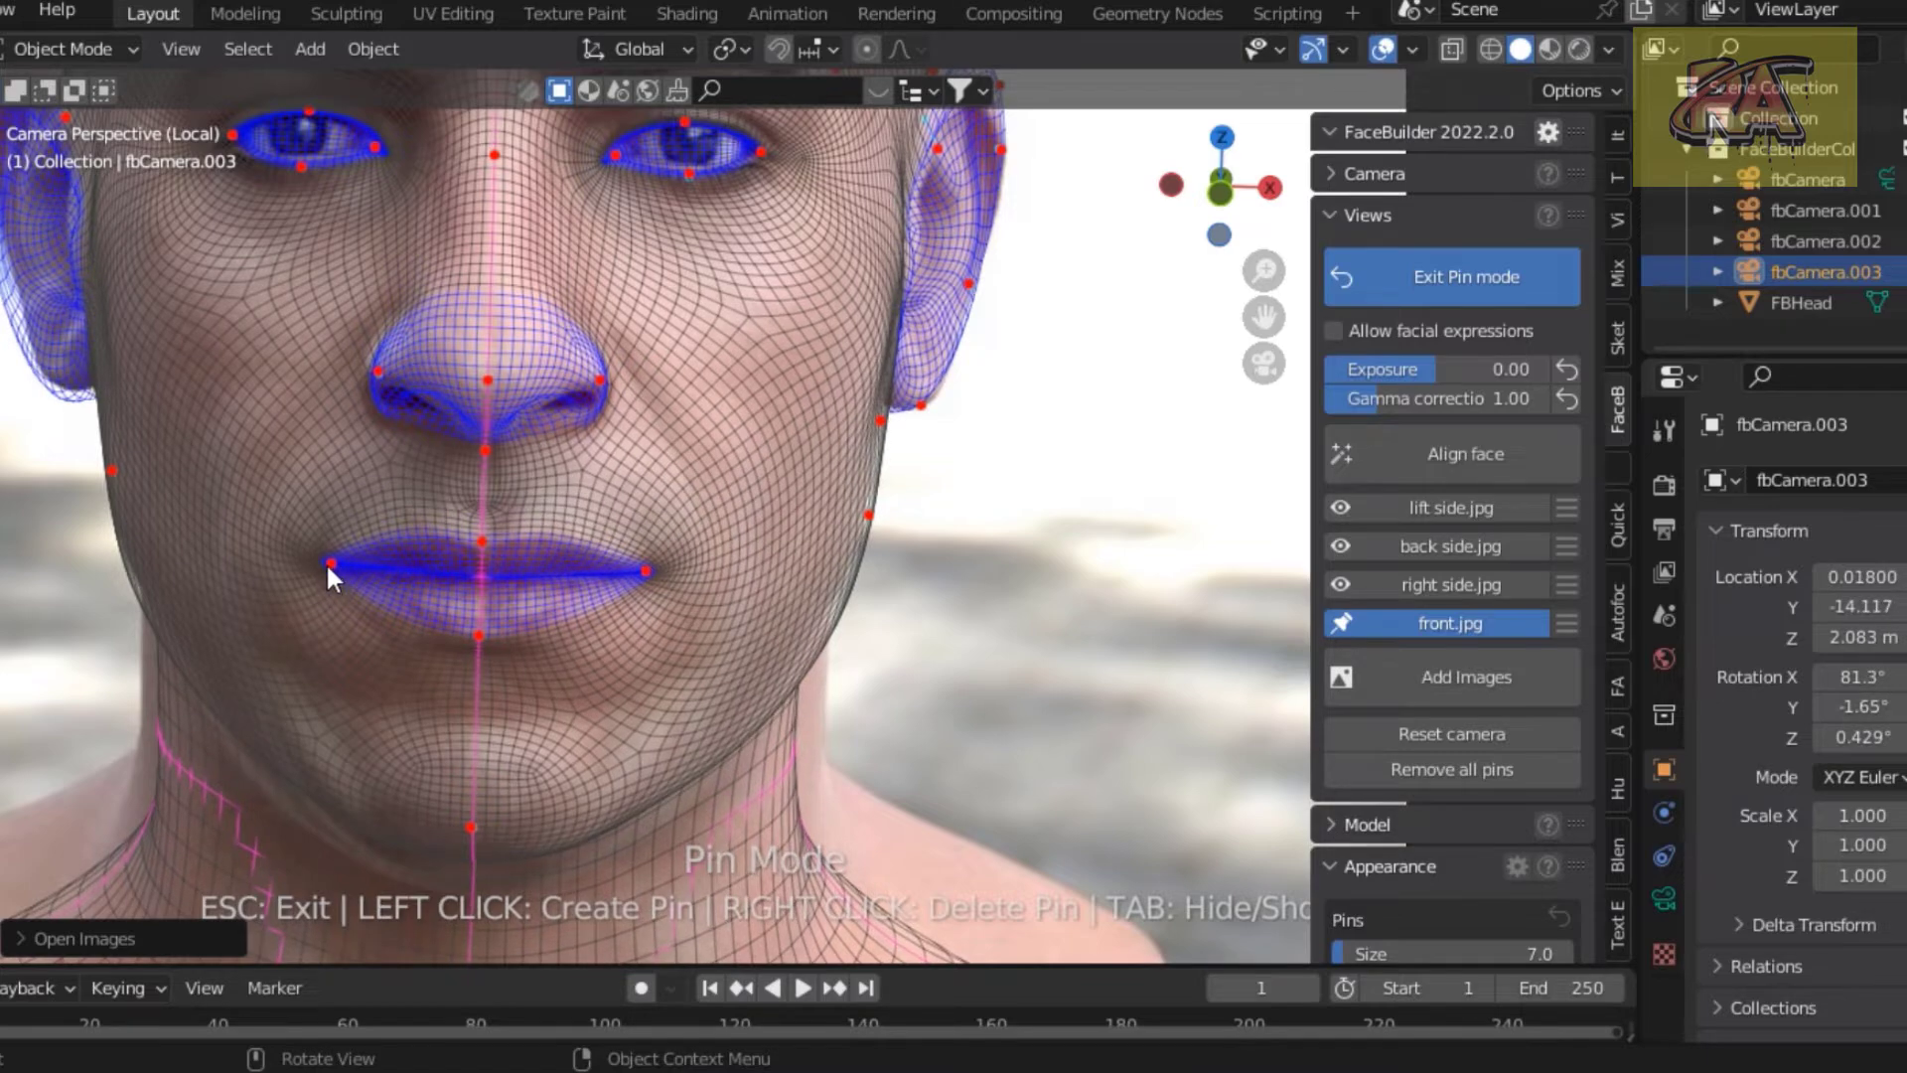
left_click_drag(325, 563, 321, 565)
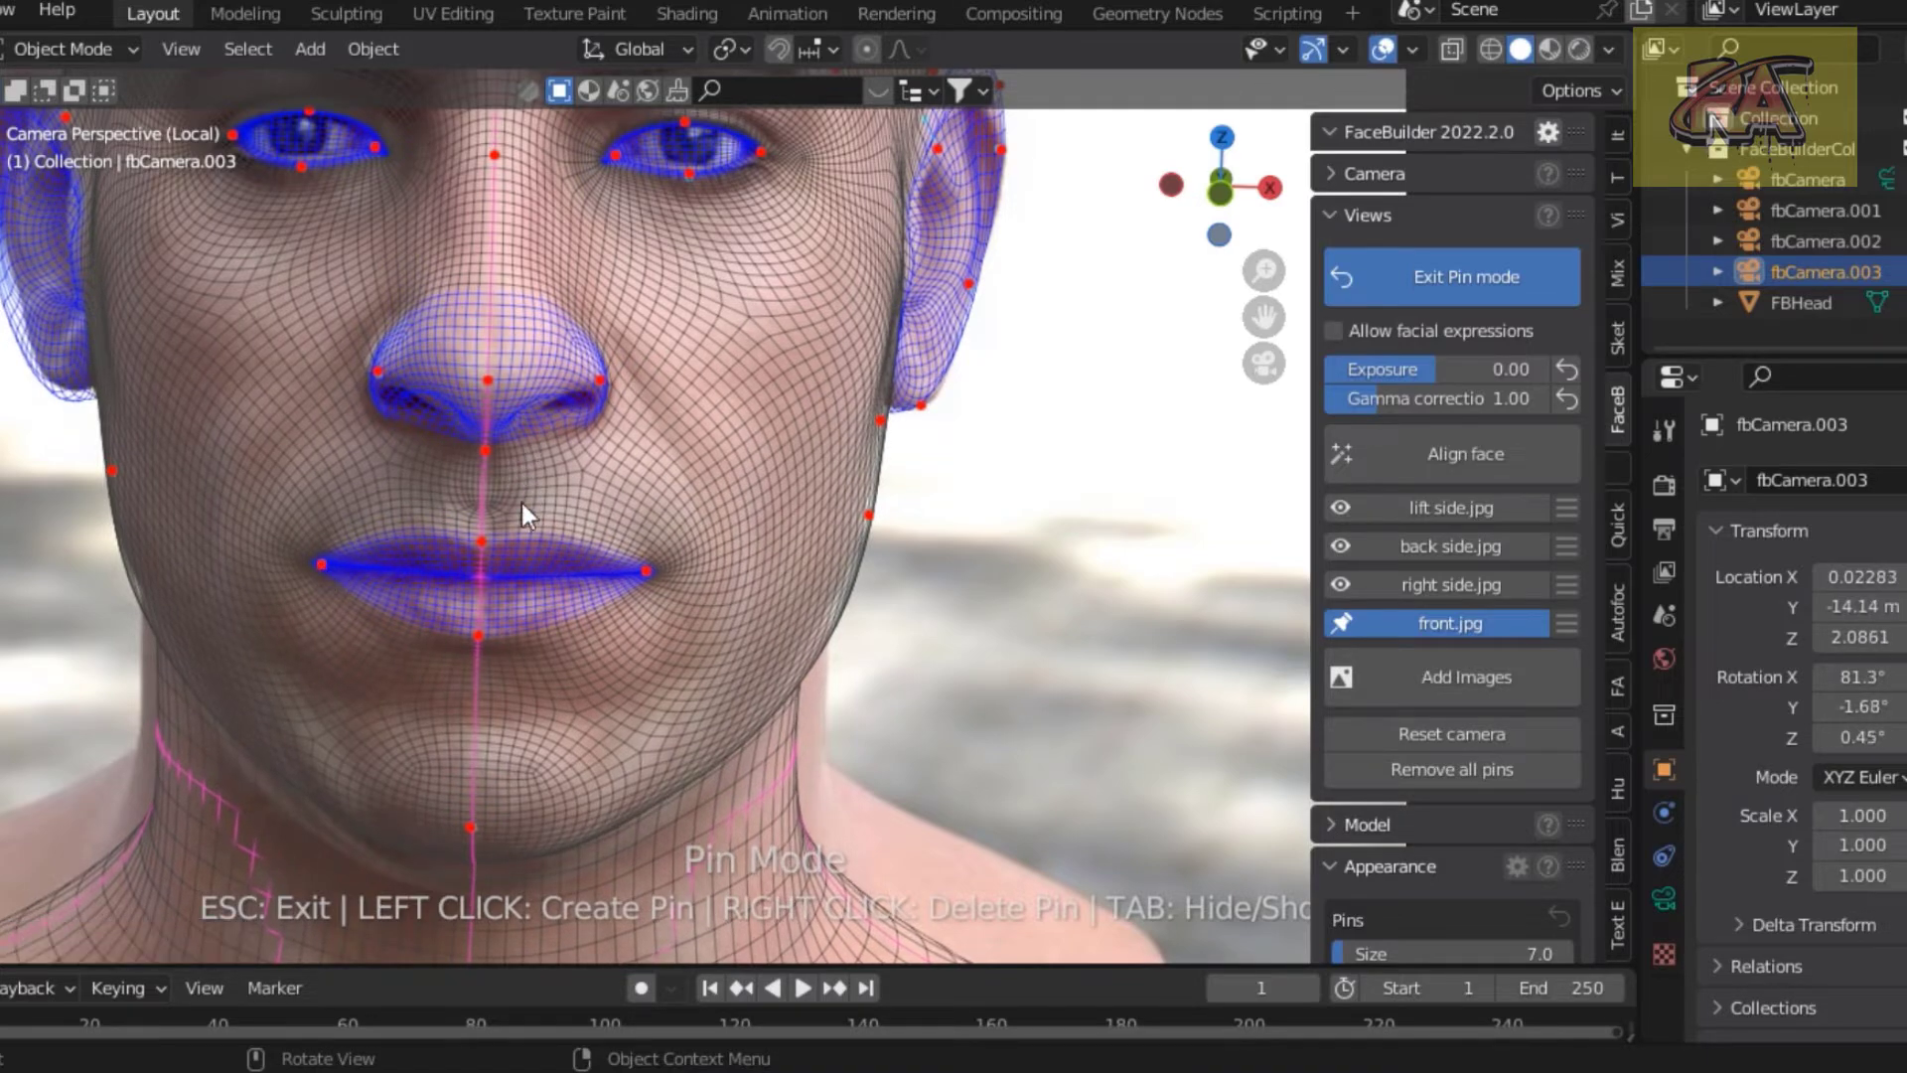
scroll(439, 628, "down", 2)
scroll(474, 647, "down", 2)
scroll(474, 647, "down", 2)
Drag the neck and jaw pins onto front.jpg's neck outline and jawline.
scroll(524, 735, "down", 2)
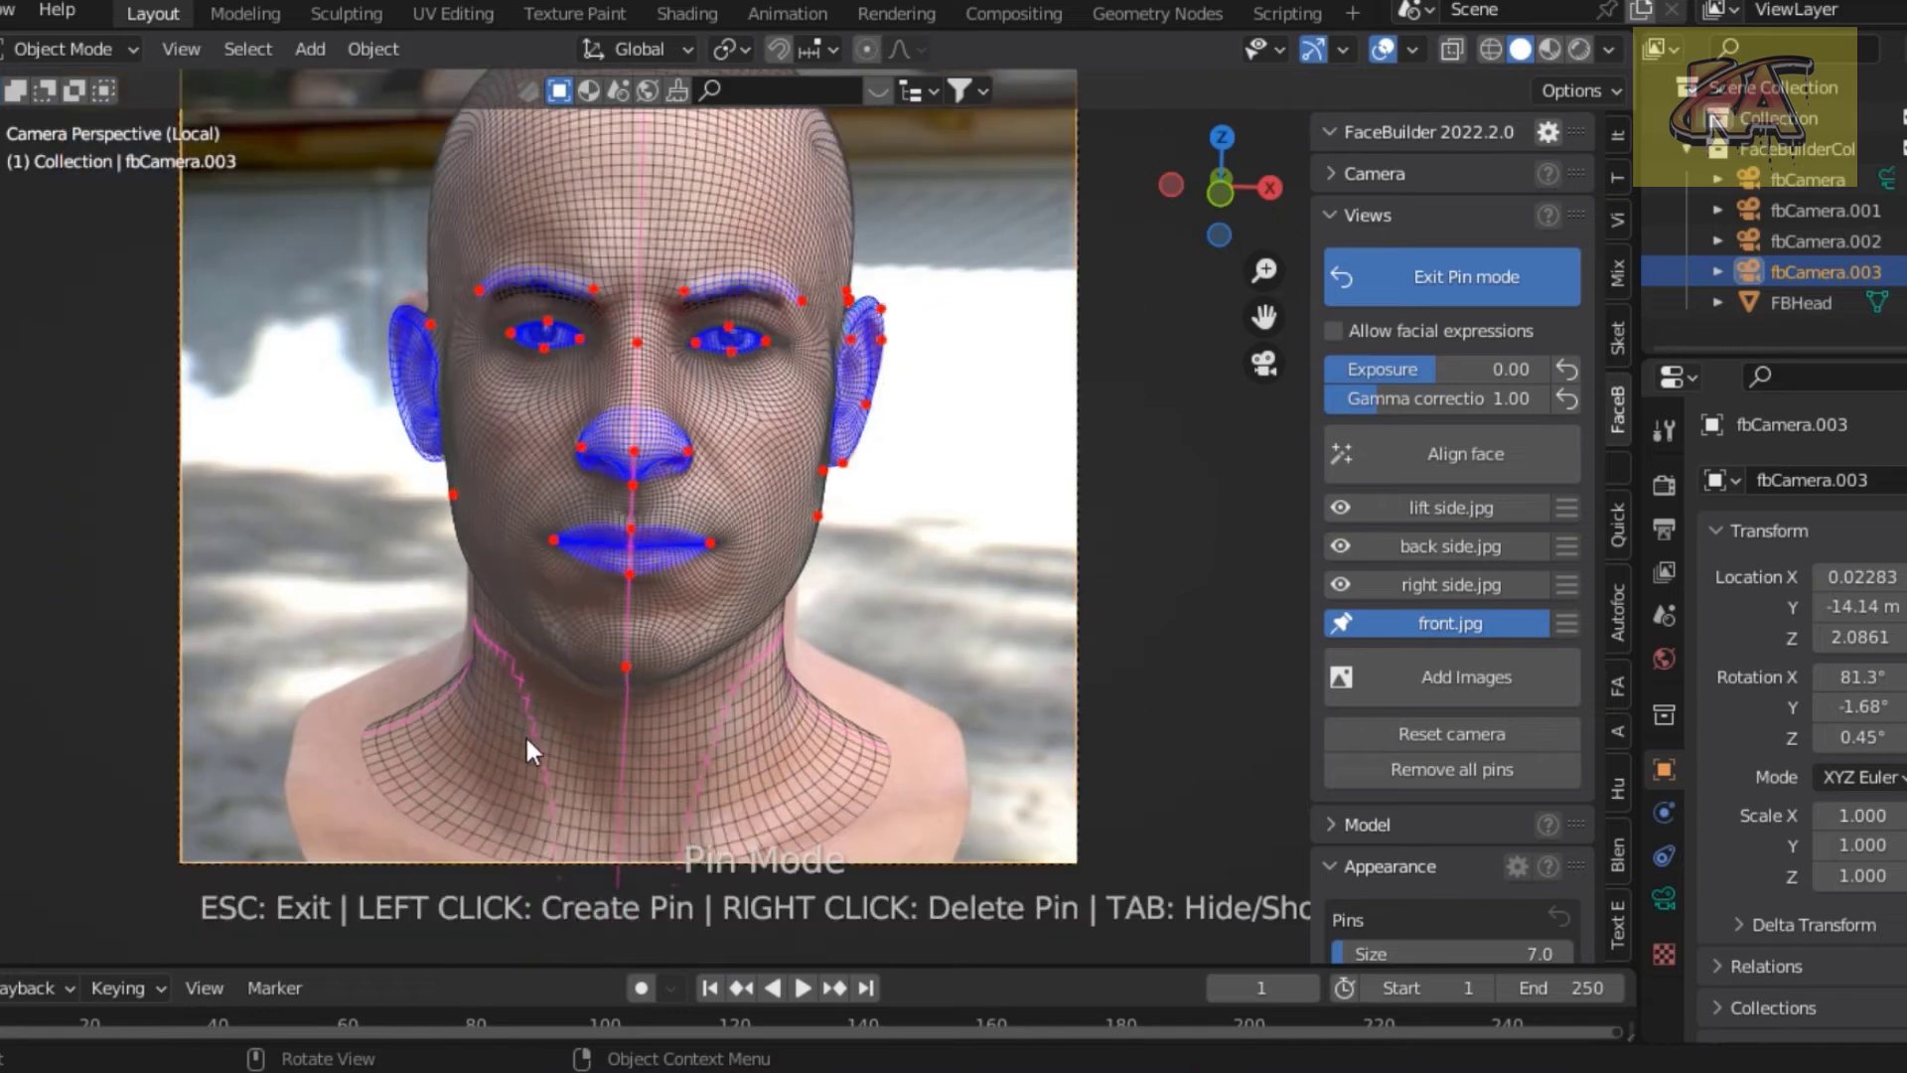
mouse_move(628, 768)
left_mouse_down()
mouse_move(642, 722)
mouse_move(617, 746)
left_mouse_up()
mouse_move(867, 755)
left_mouse_down()
mouse_move(932, 755)
mouse_move(963, 812)
mouse_move(901, 733)
mouse_move(928, 755)
left_mouse_up()
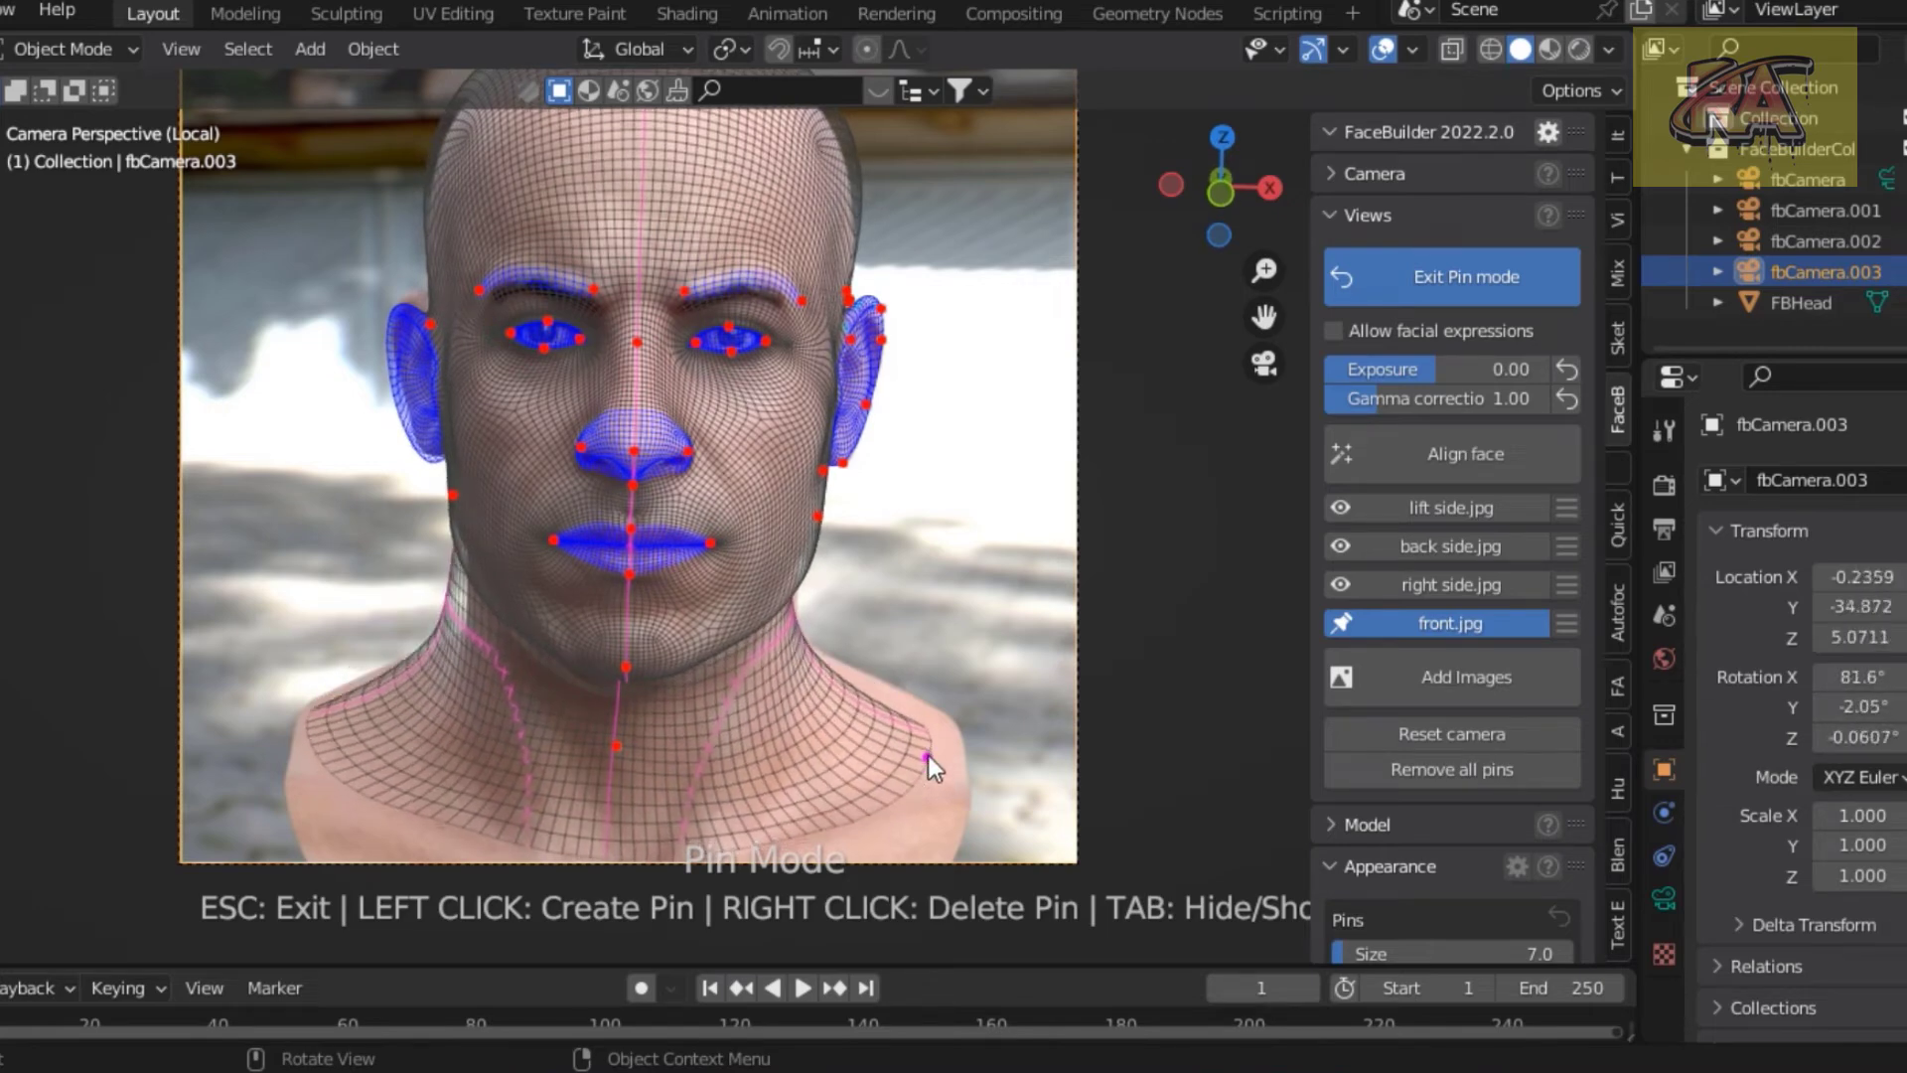
scroll(801, 635, "up", 3)
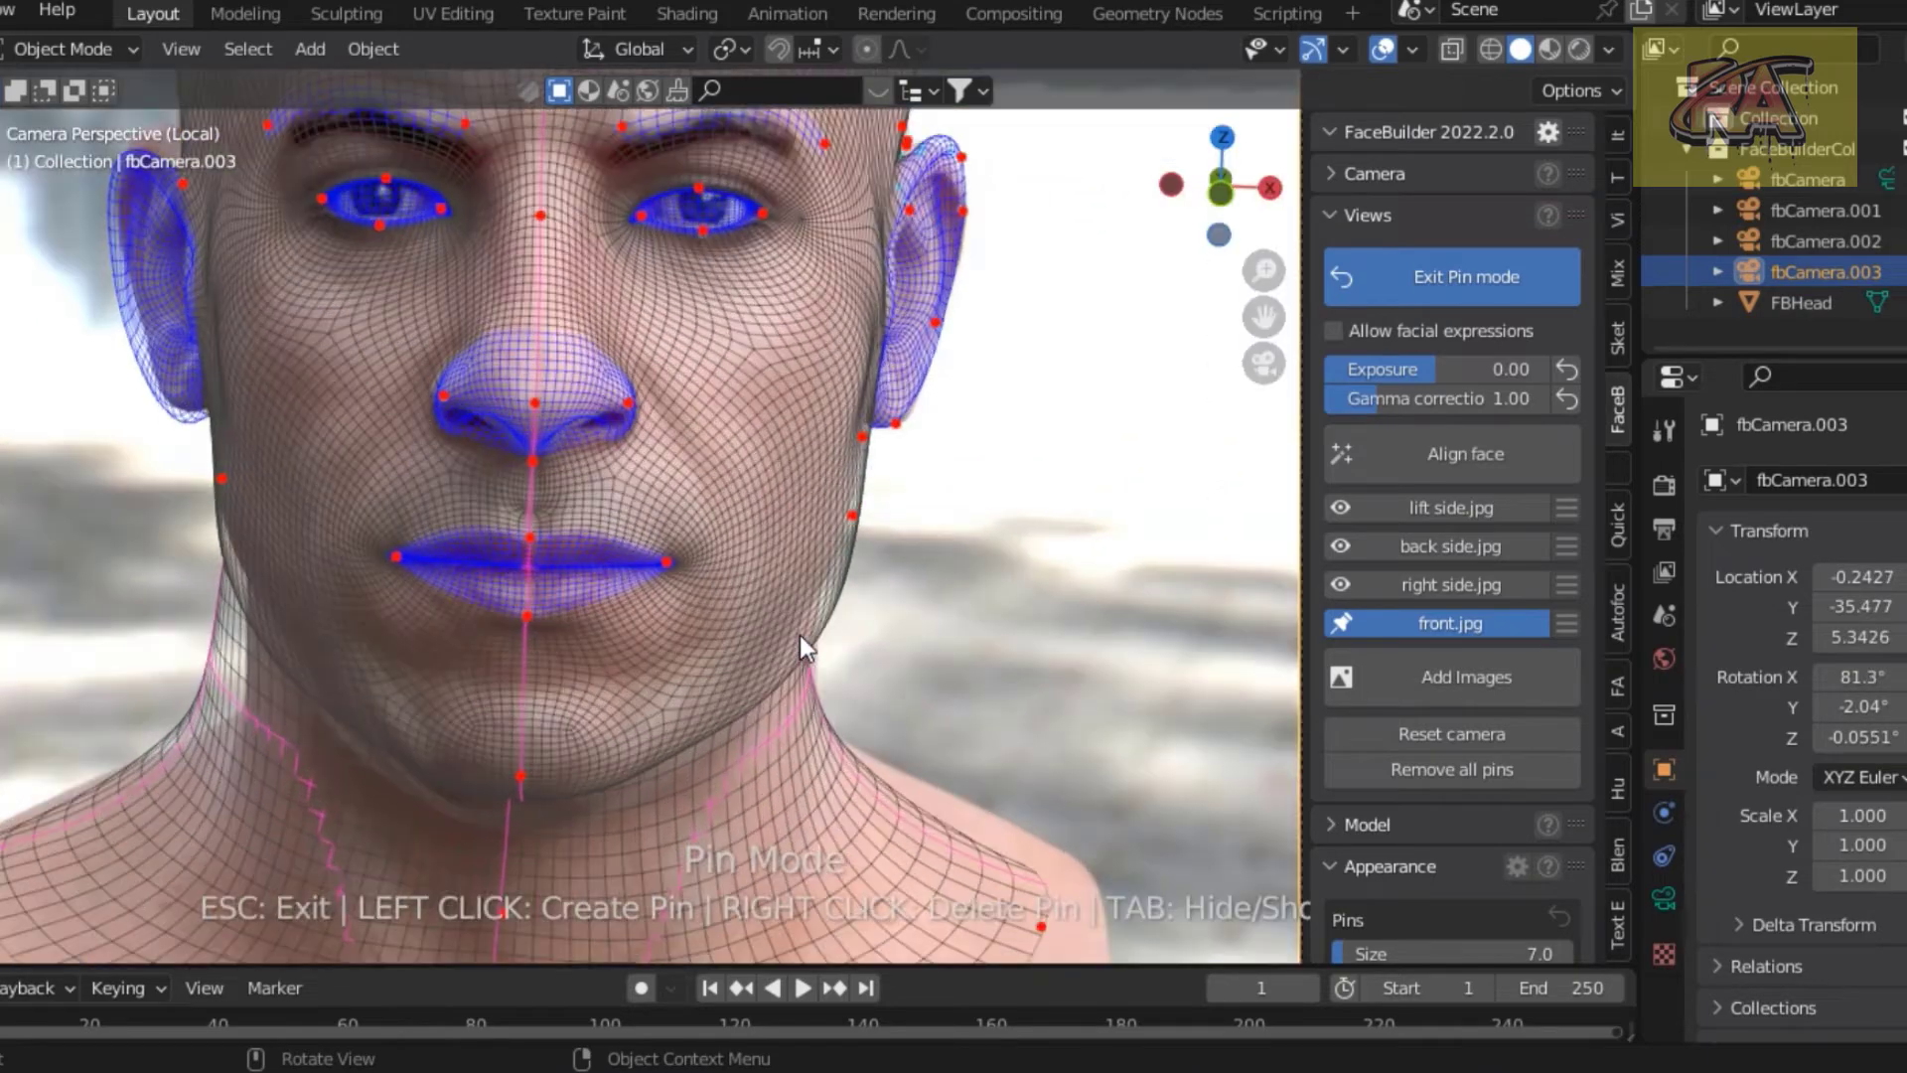
scroll(800, 635, "up", 2)
scroll(800, 632, "up", 1)
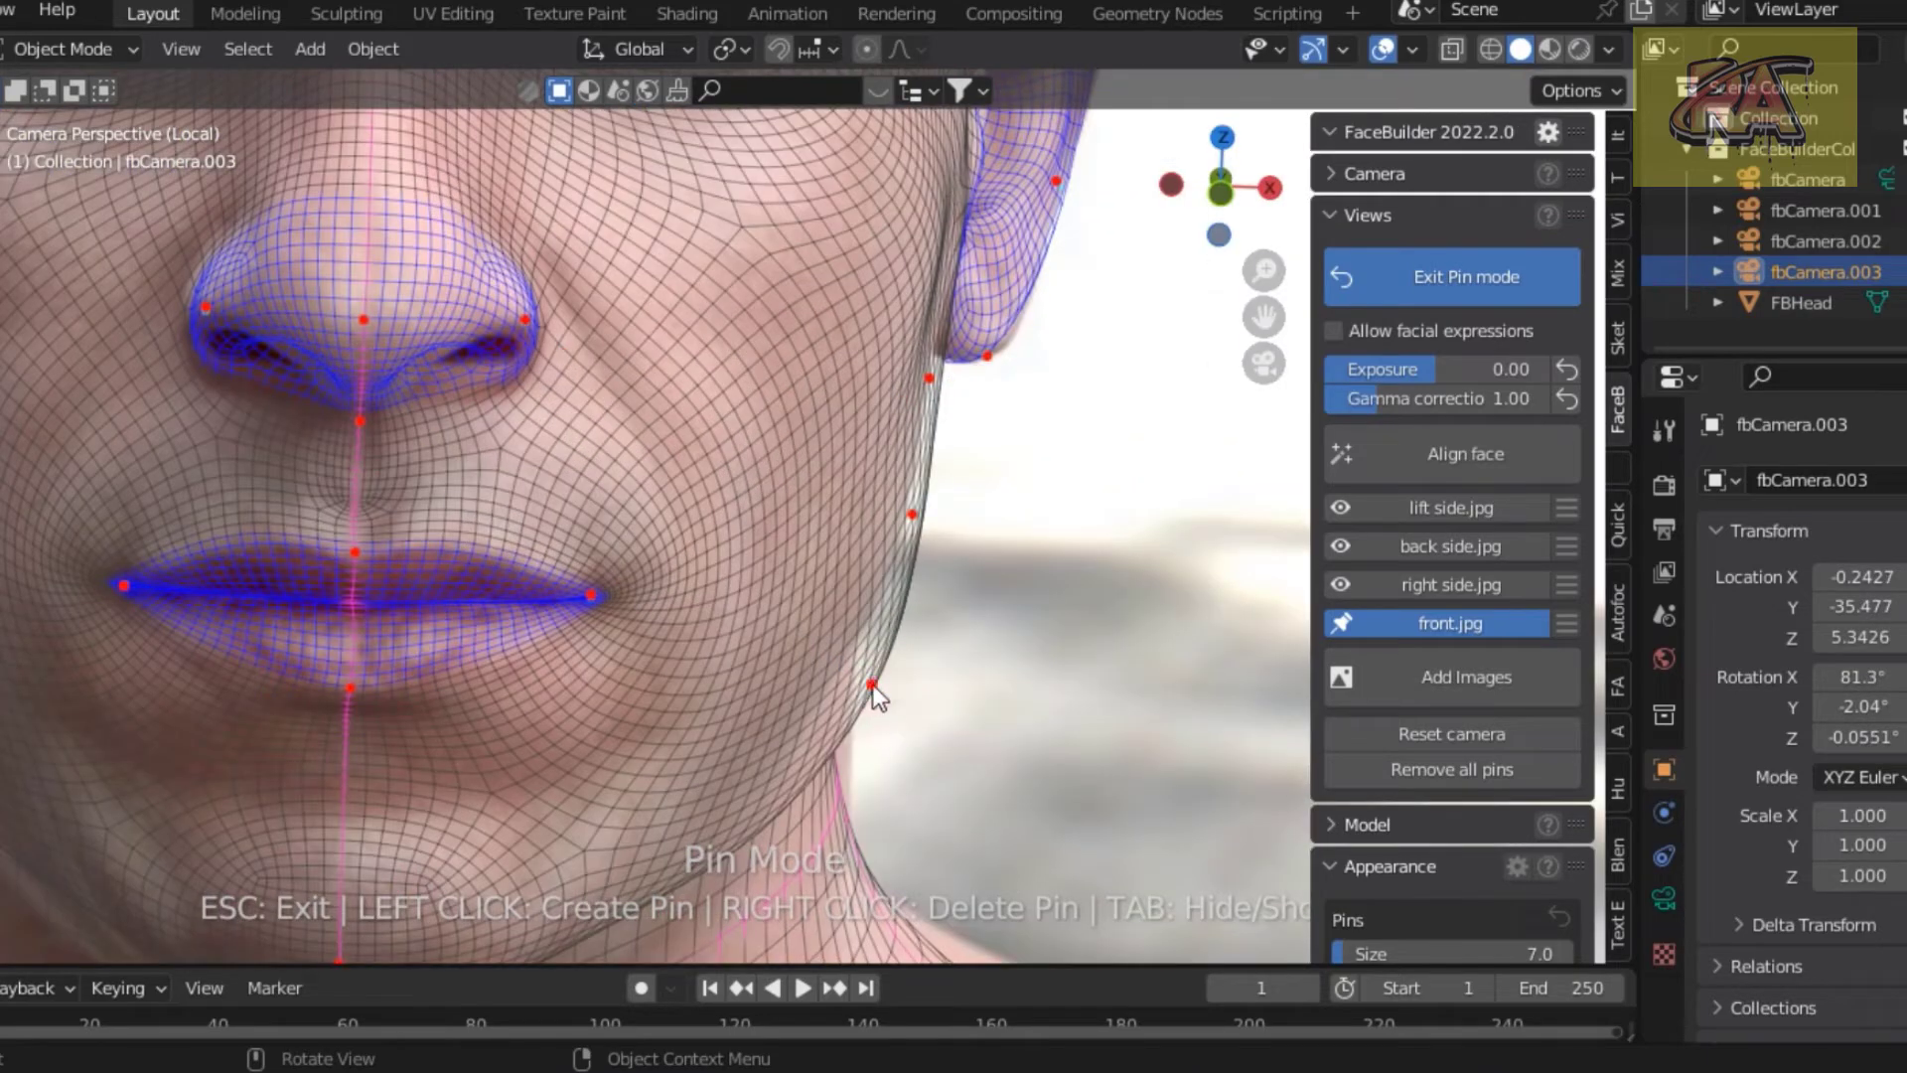
left_click_drag(870, 684, 840, 659)
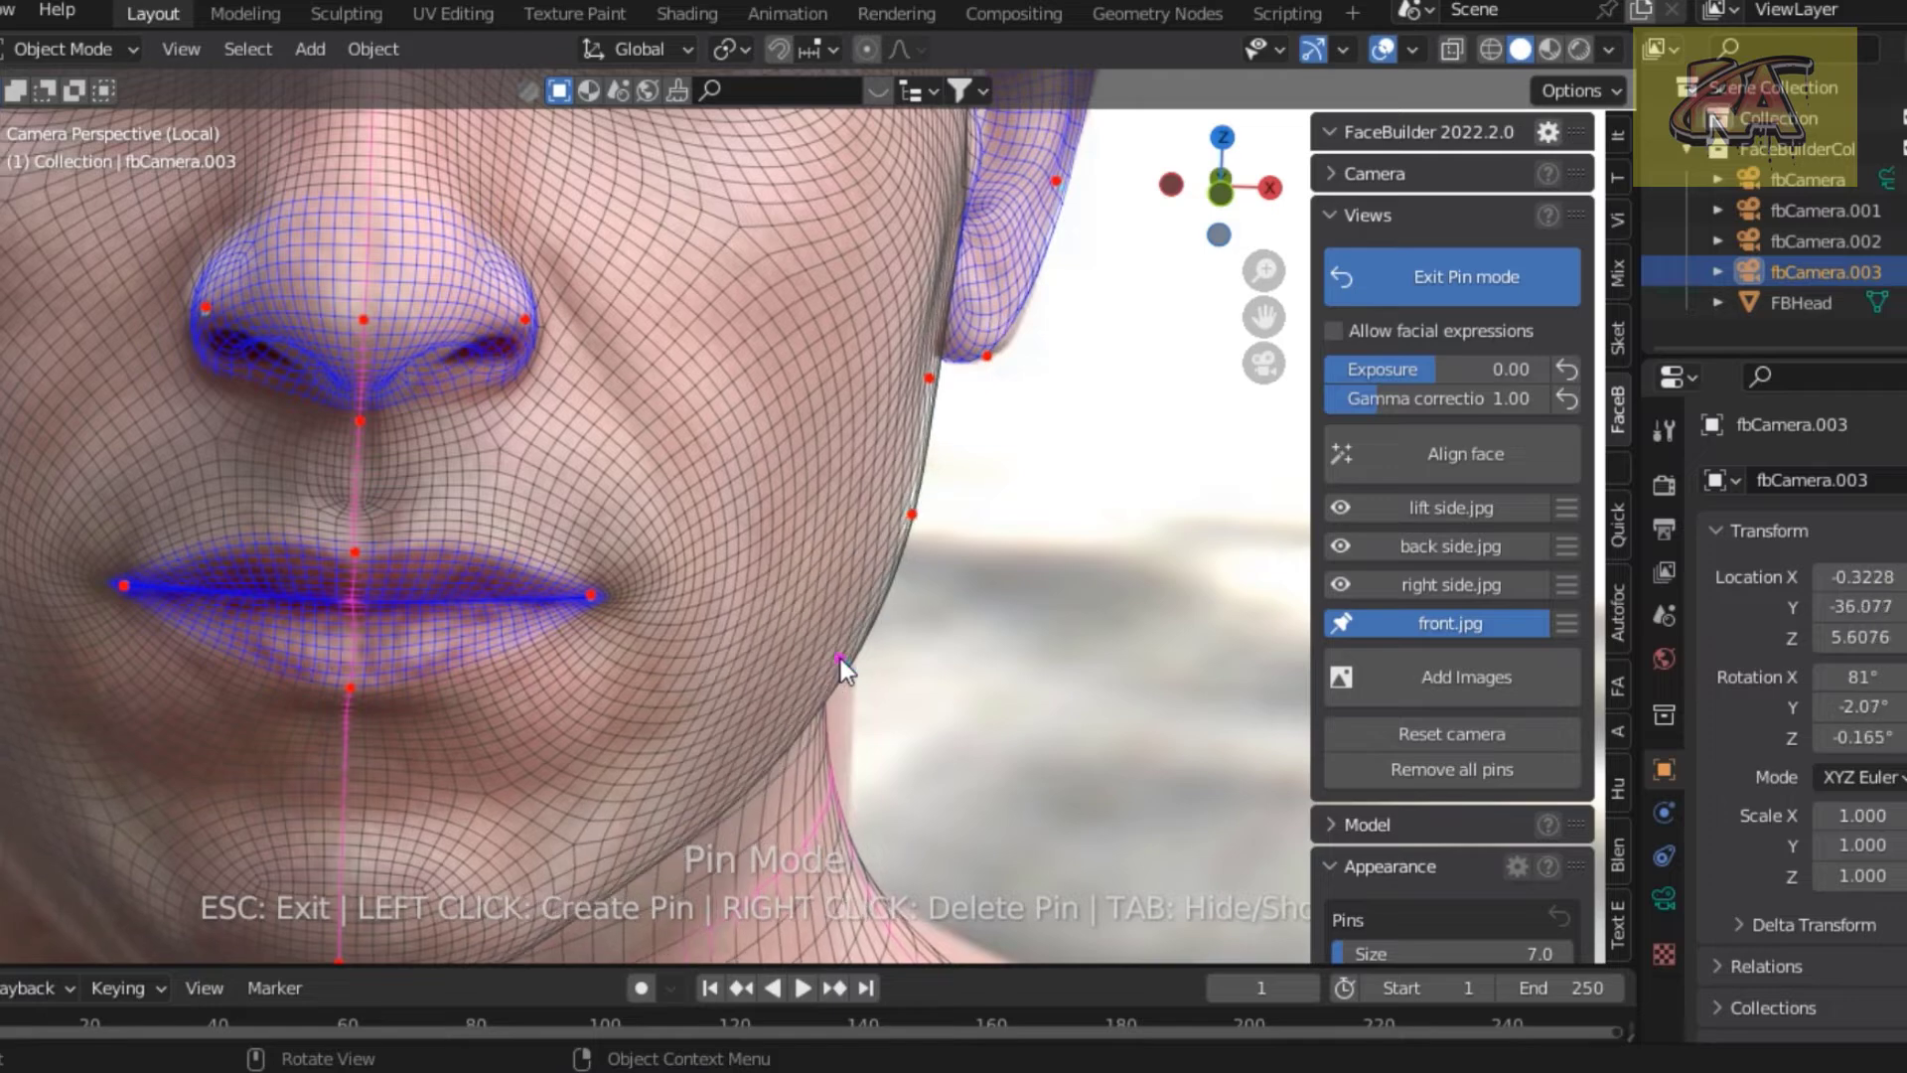
scroll(804, 779, "down", 3)
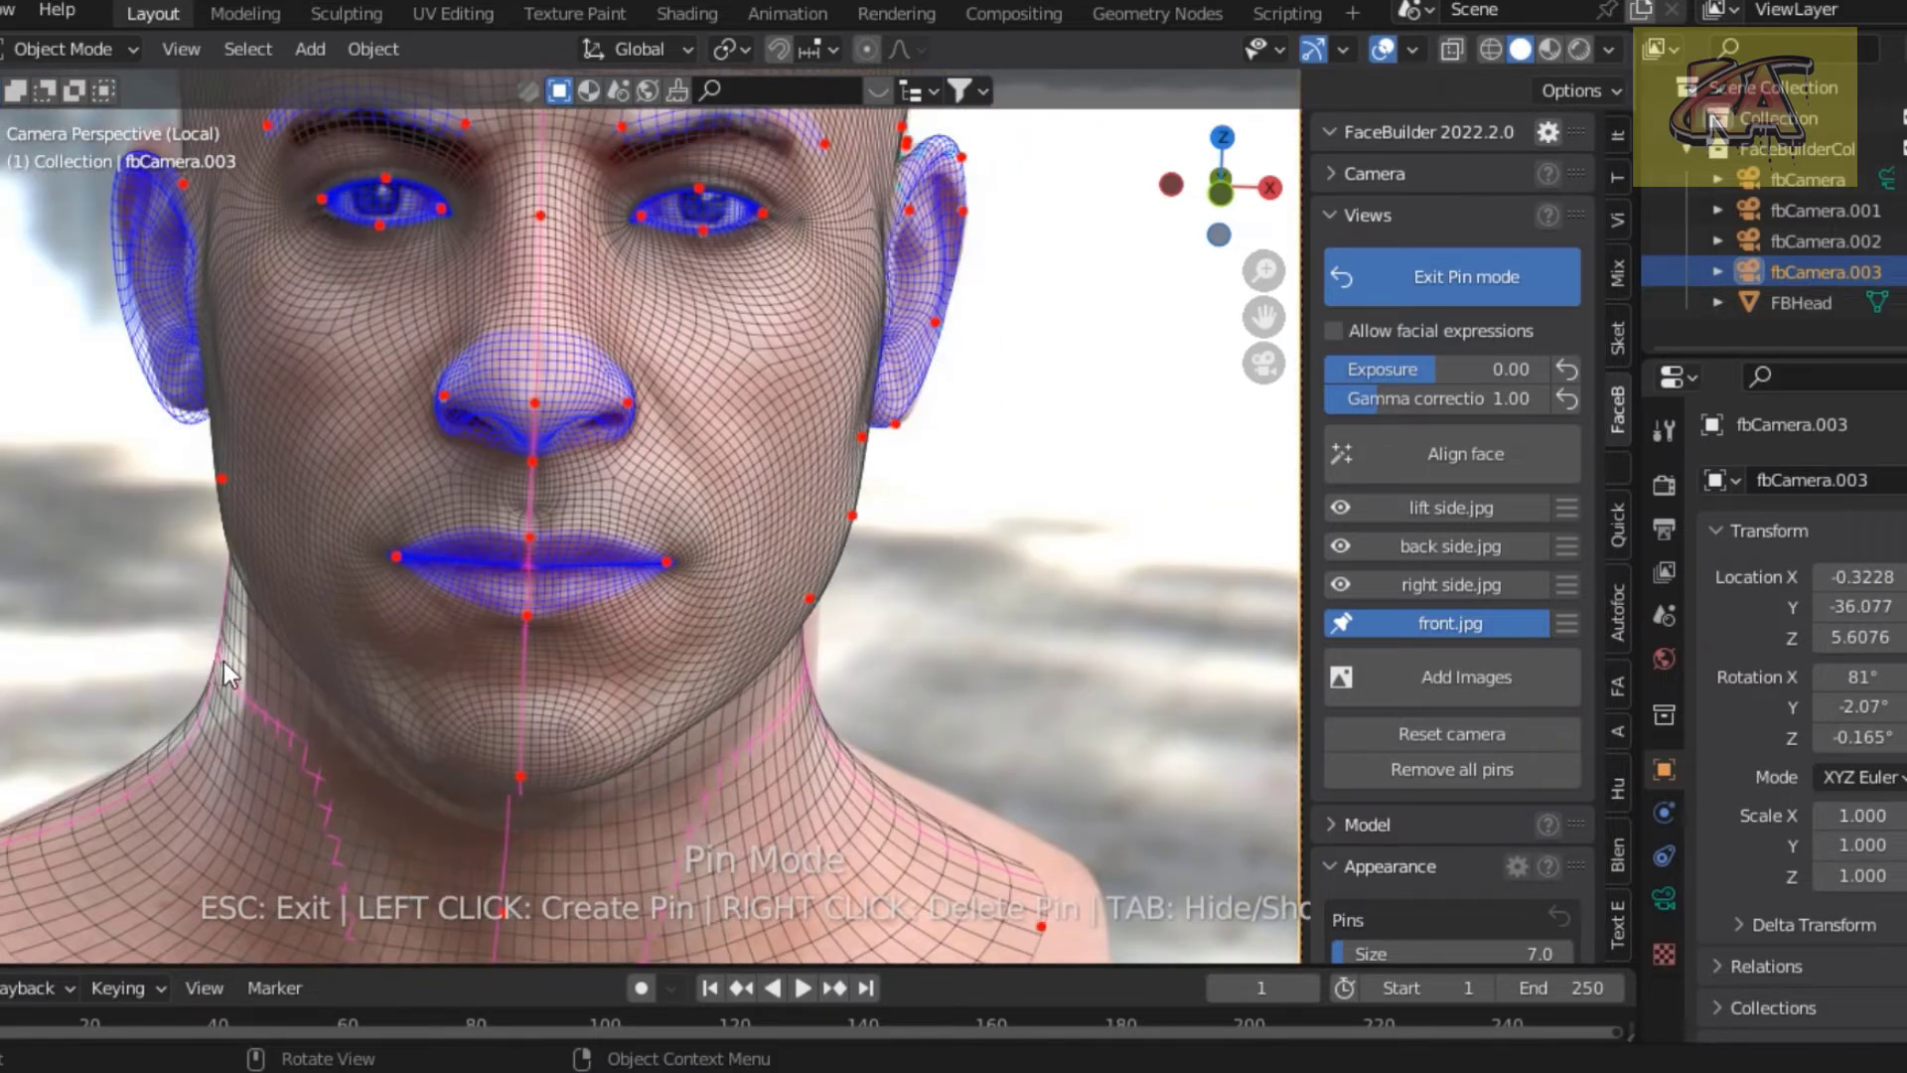
left_click_drag(210, 661, 249, 687)
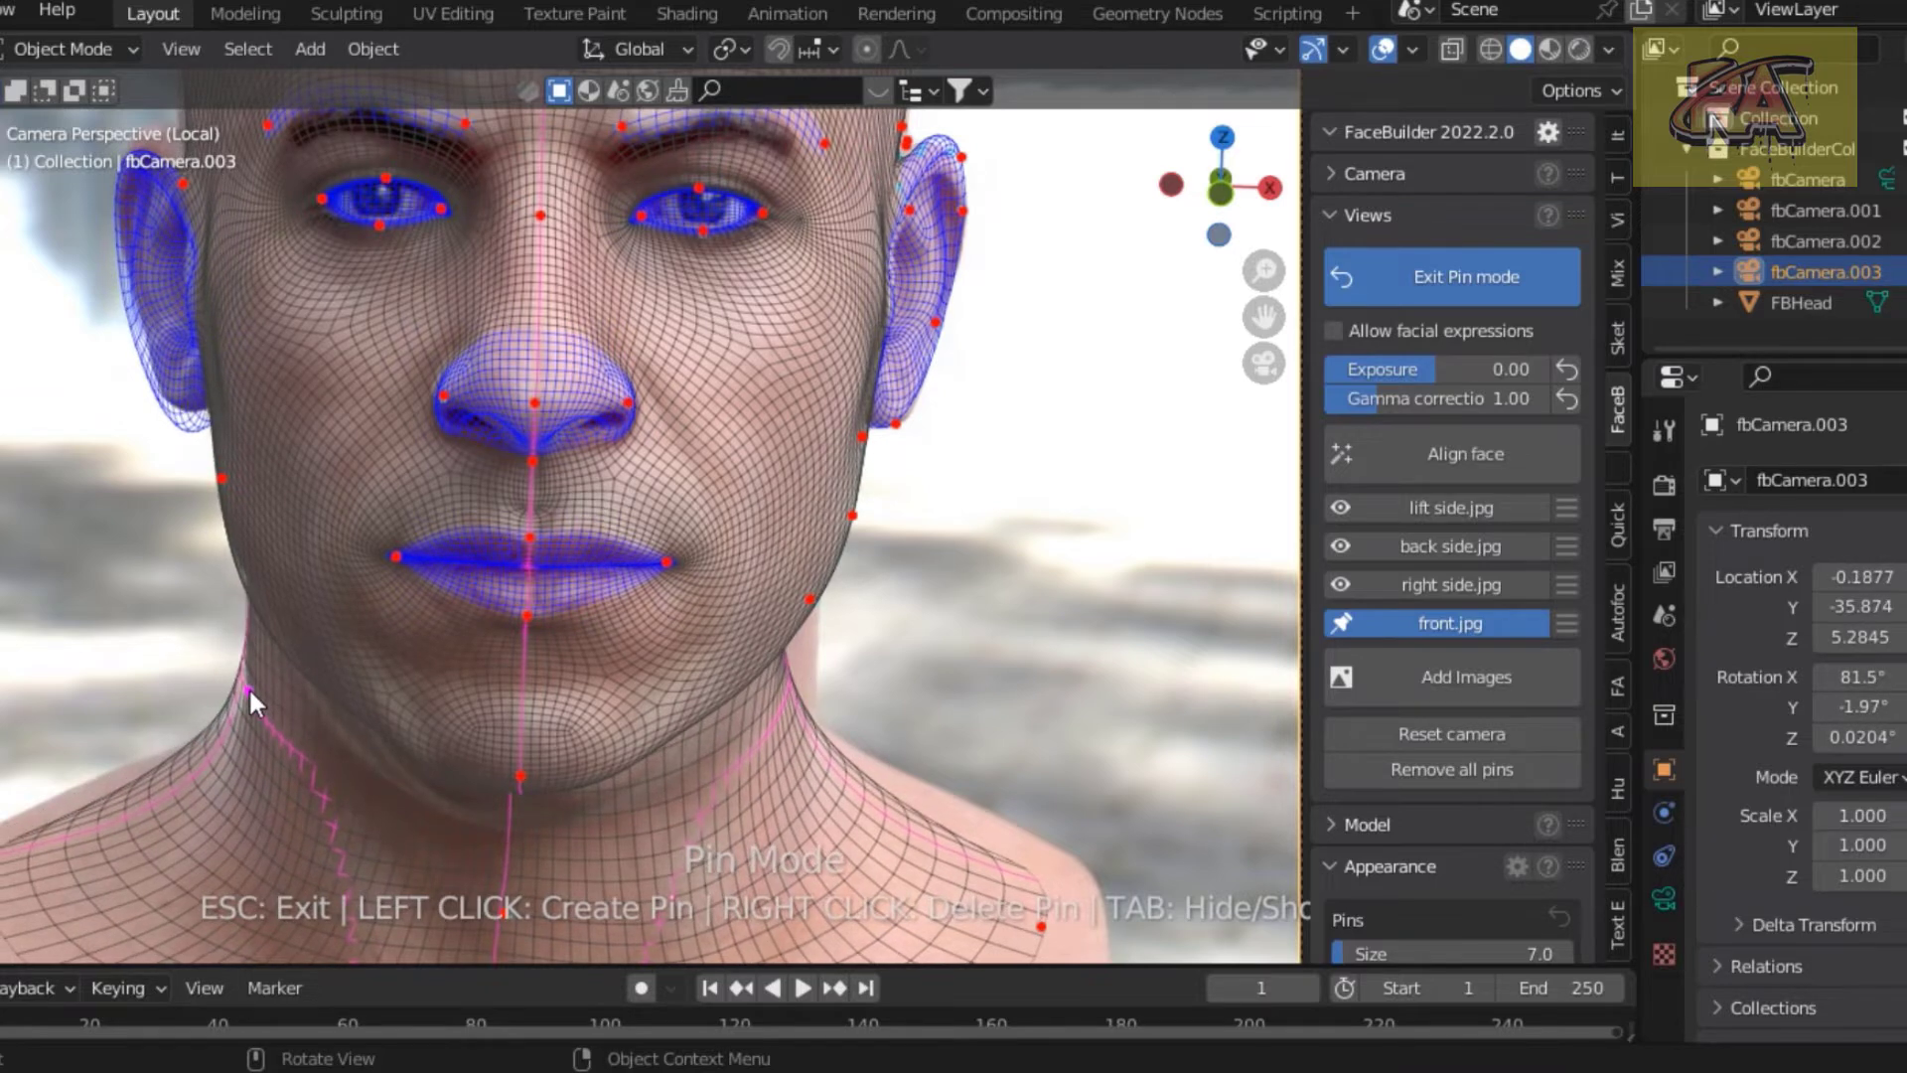
Replace a misplaced neck pin with a new one and raise the lower pin to the shoulder.
scroll(646, 700, "down", 2)
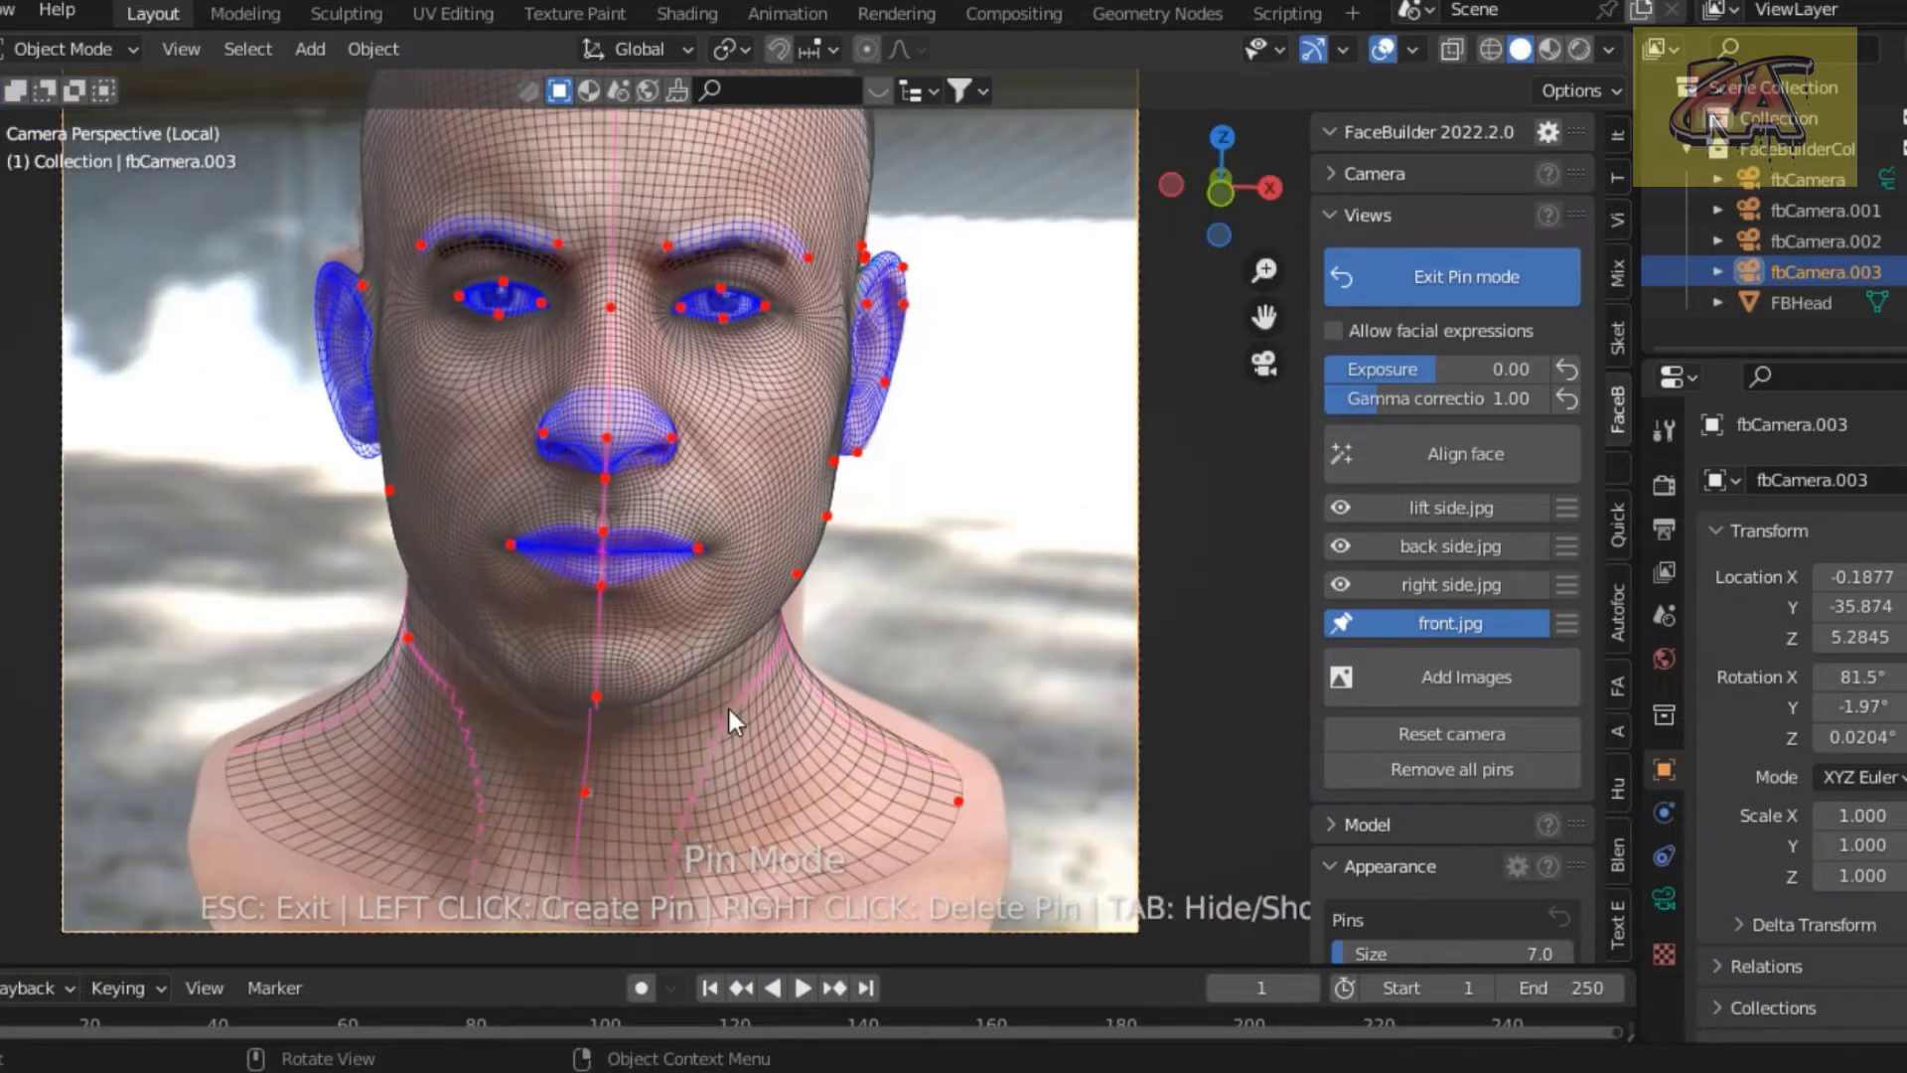
scroll(727, 705, "down", 2)
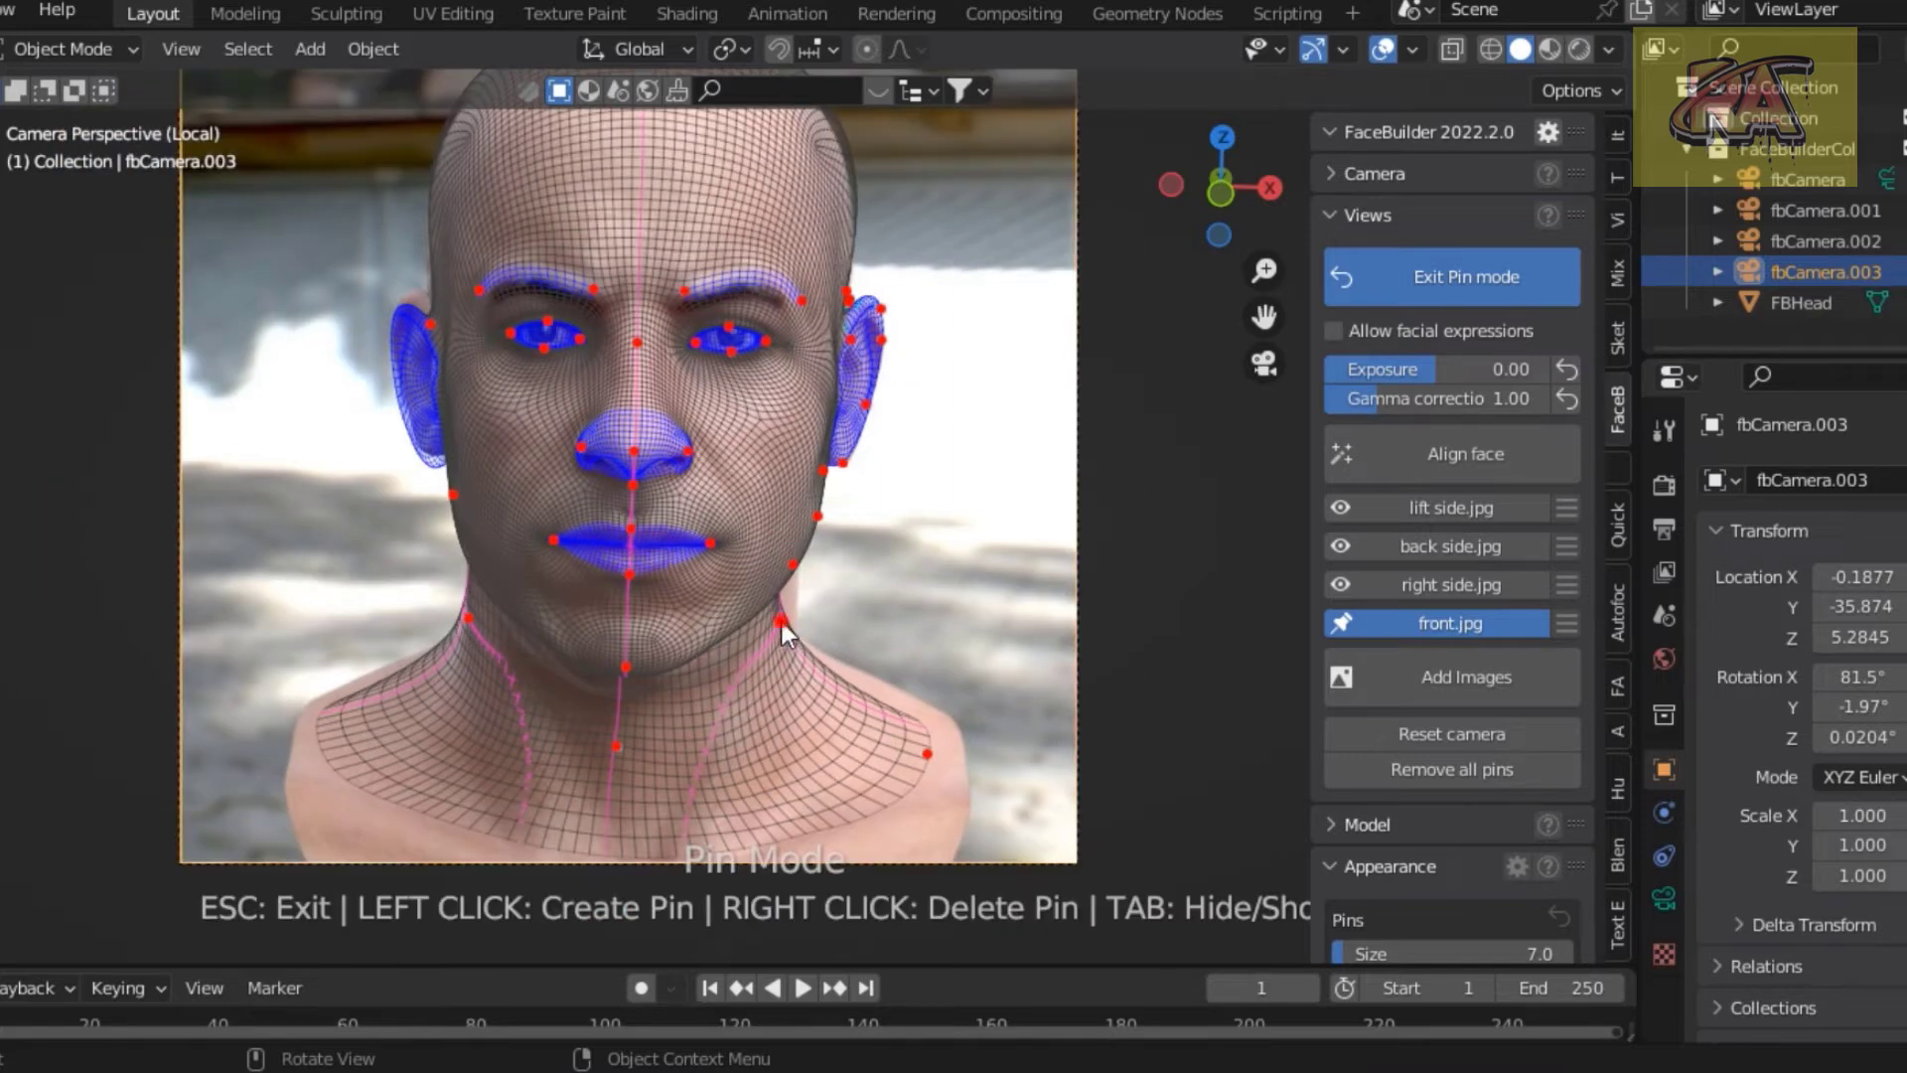
left_click_drag(782, 622, 797, 605)
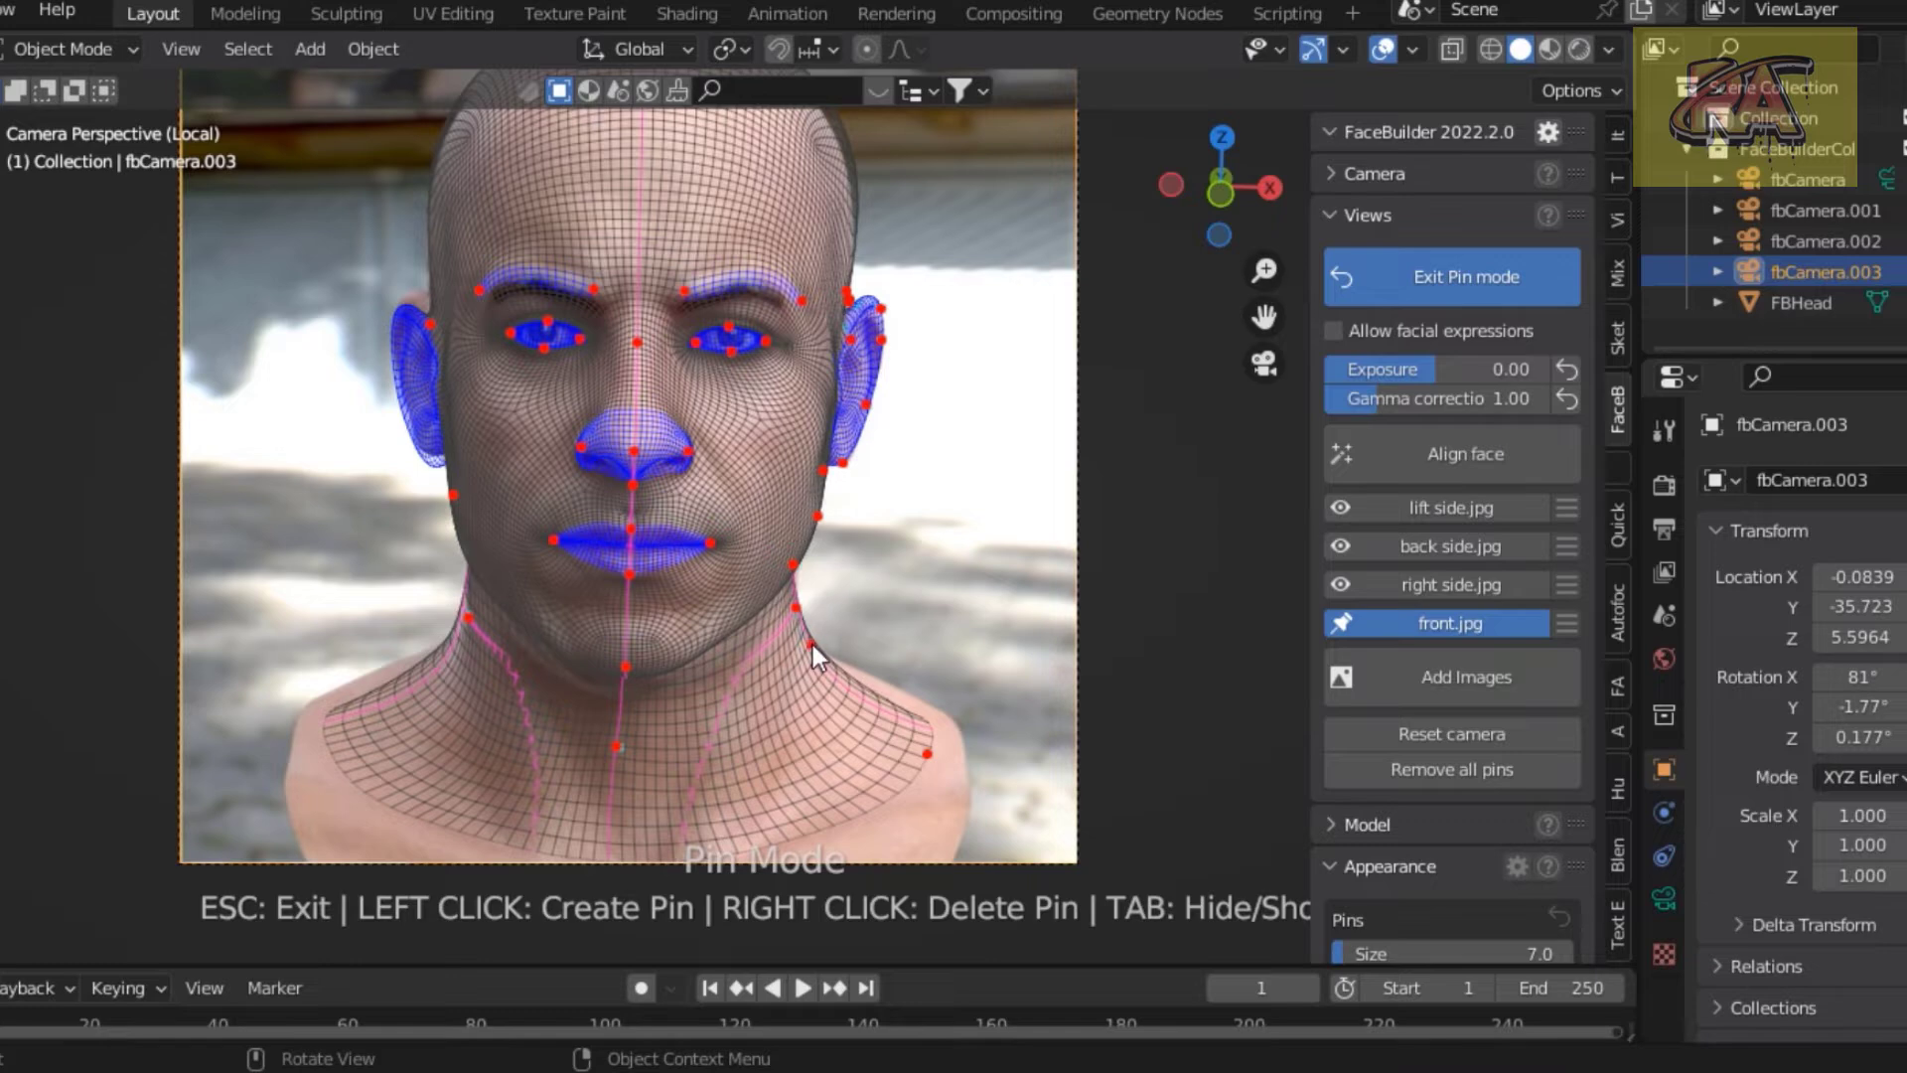
right_click(811, 653)
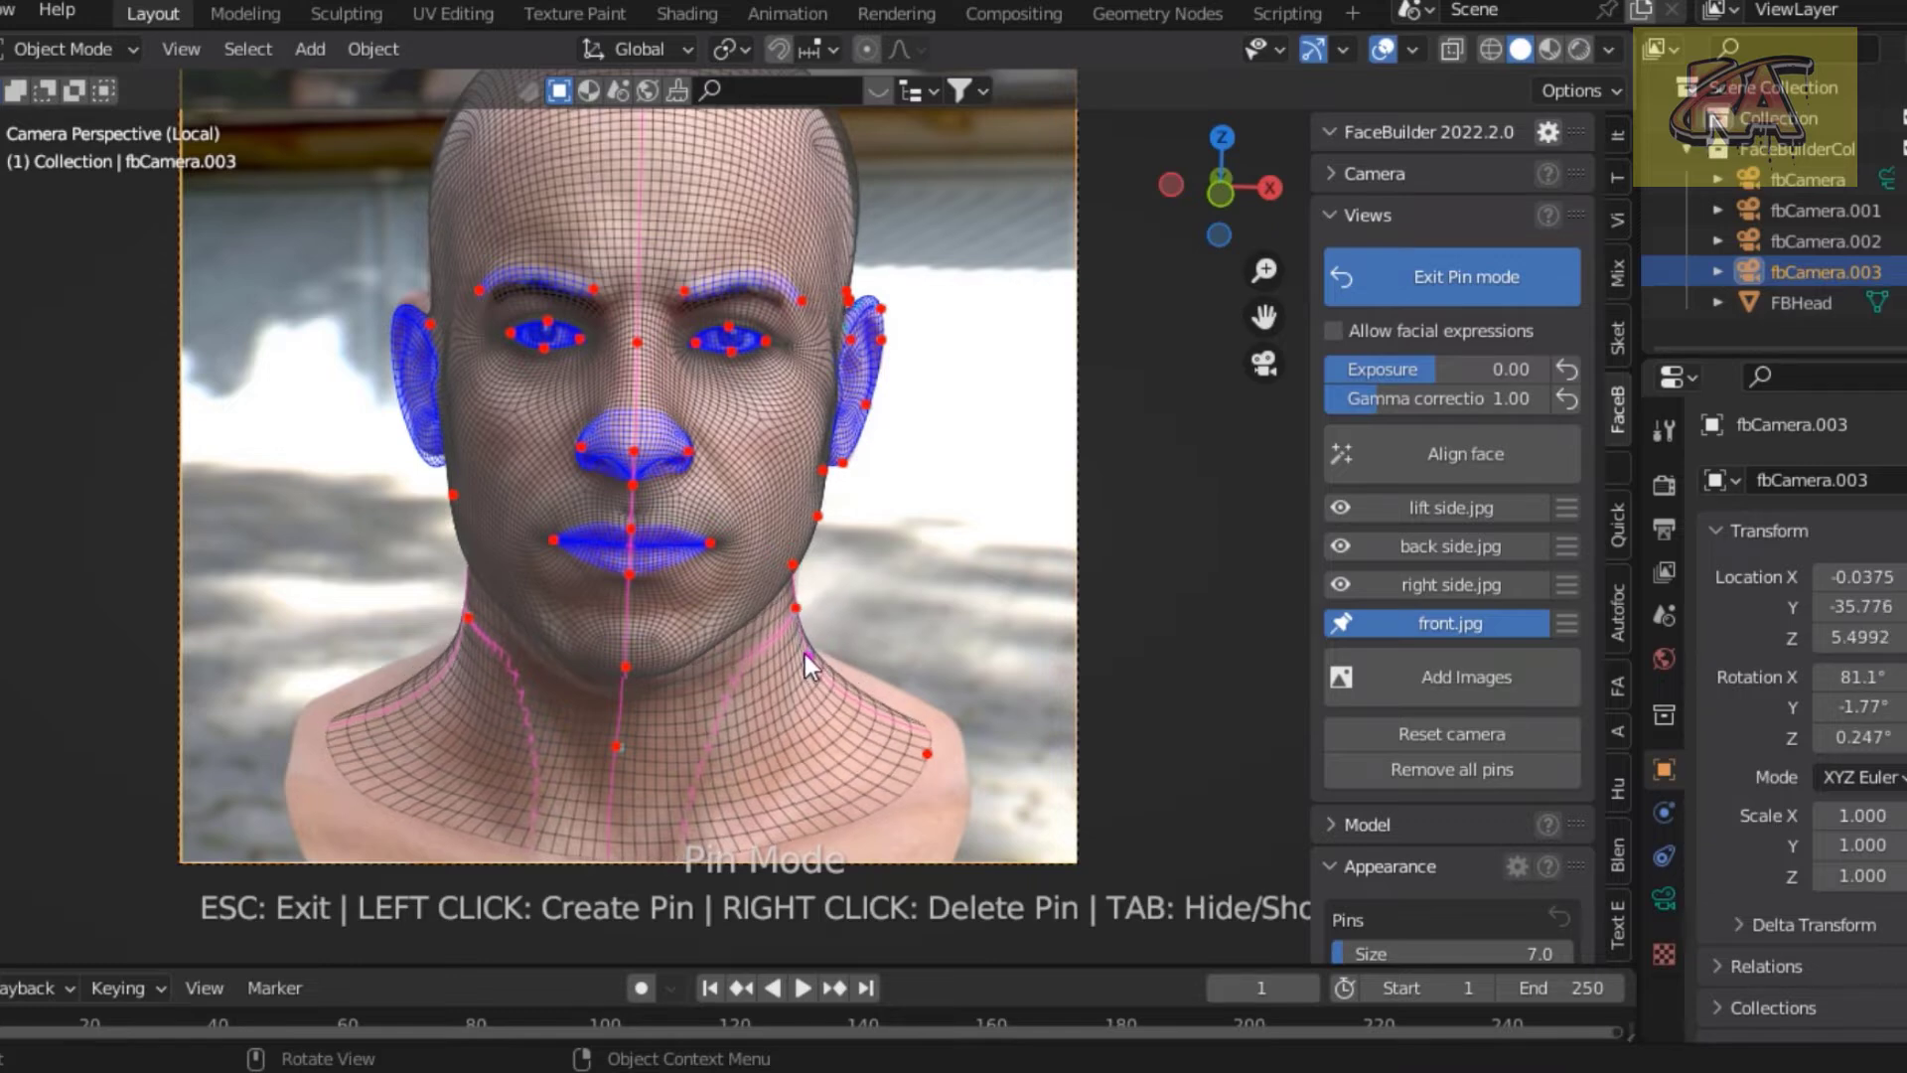
left_click(797, 647)
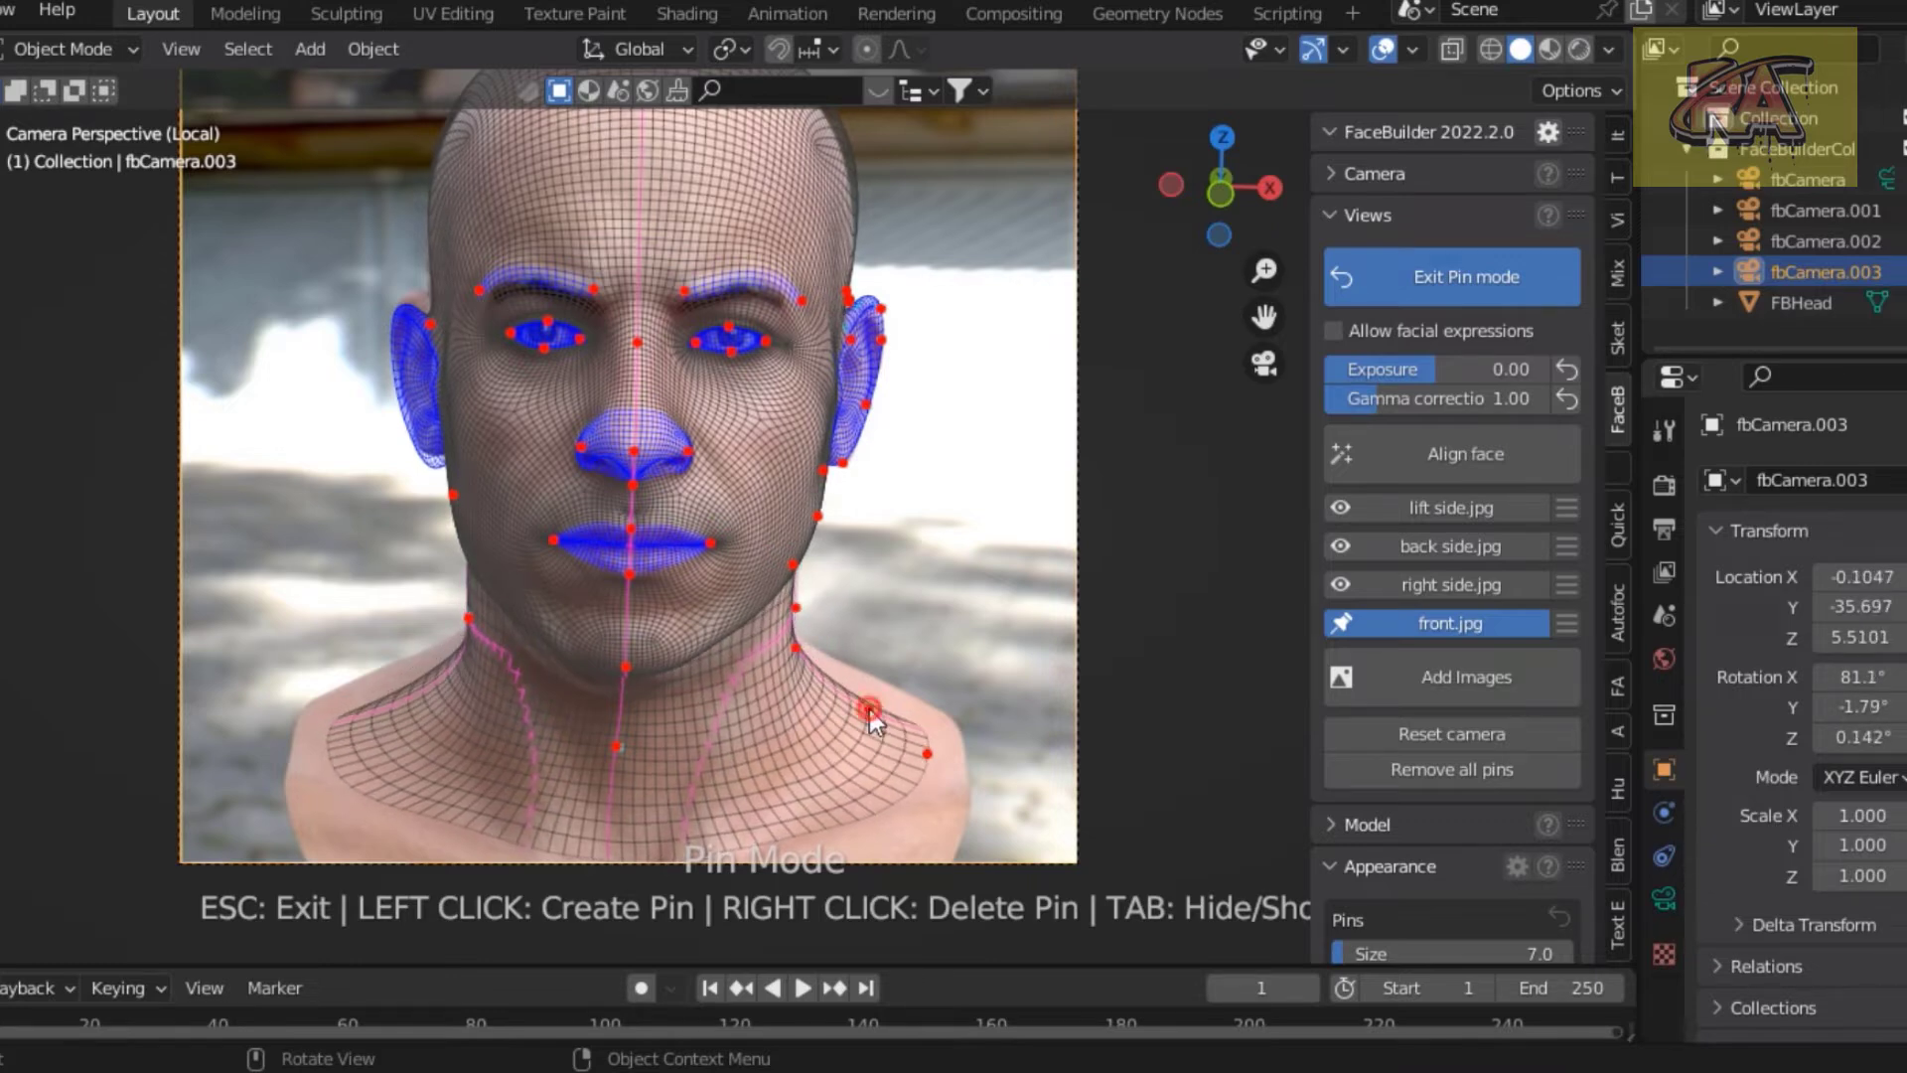
left_click_drag(880, 687, 890, 694)
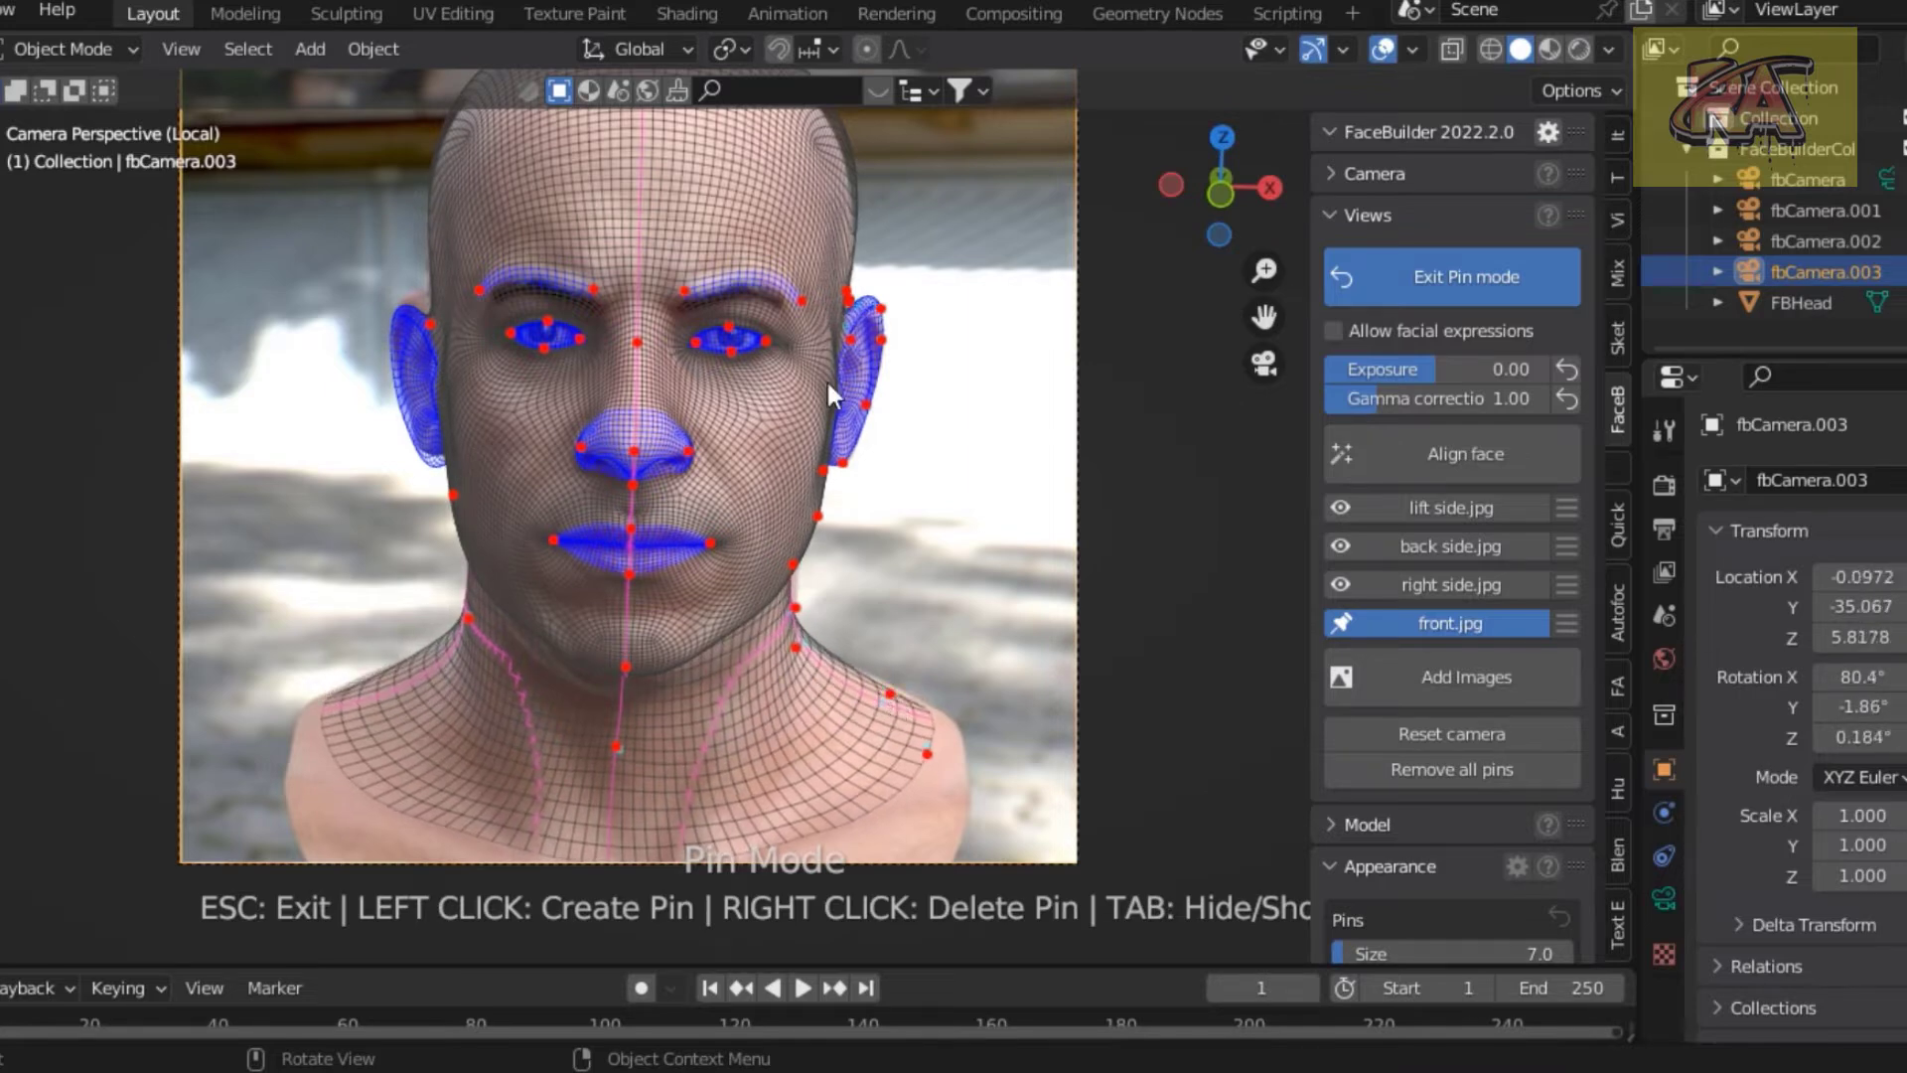
Pin the ear lobe and top of one ear onto front.jpg's ear outline.
scroll(1289, 320, "up", 3)
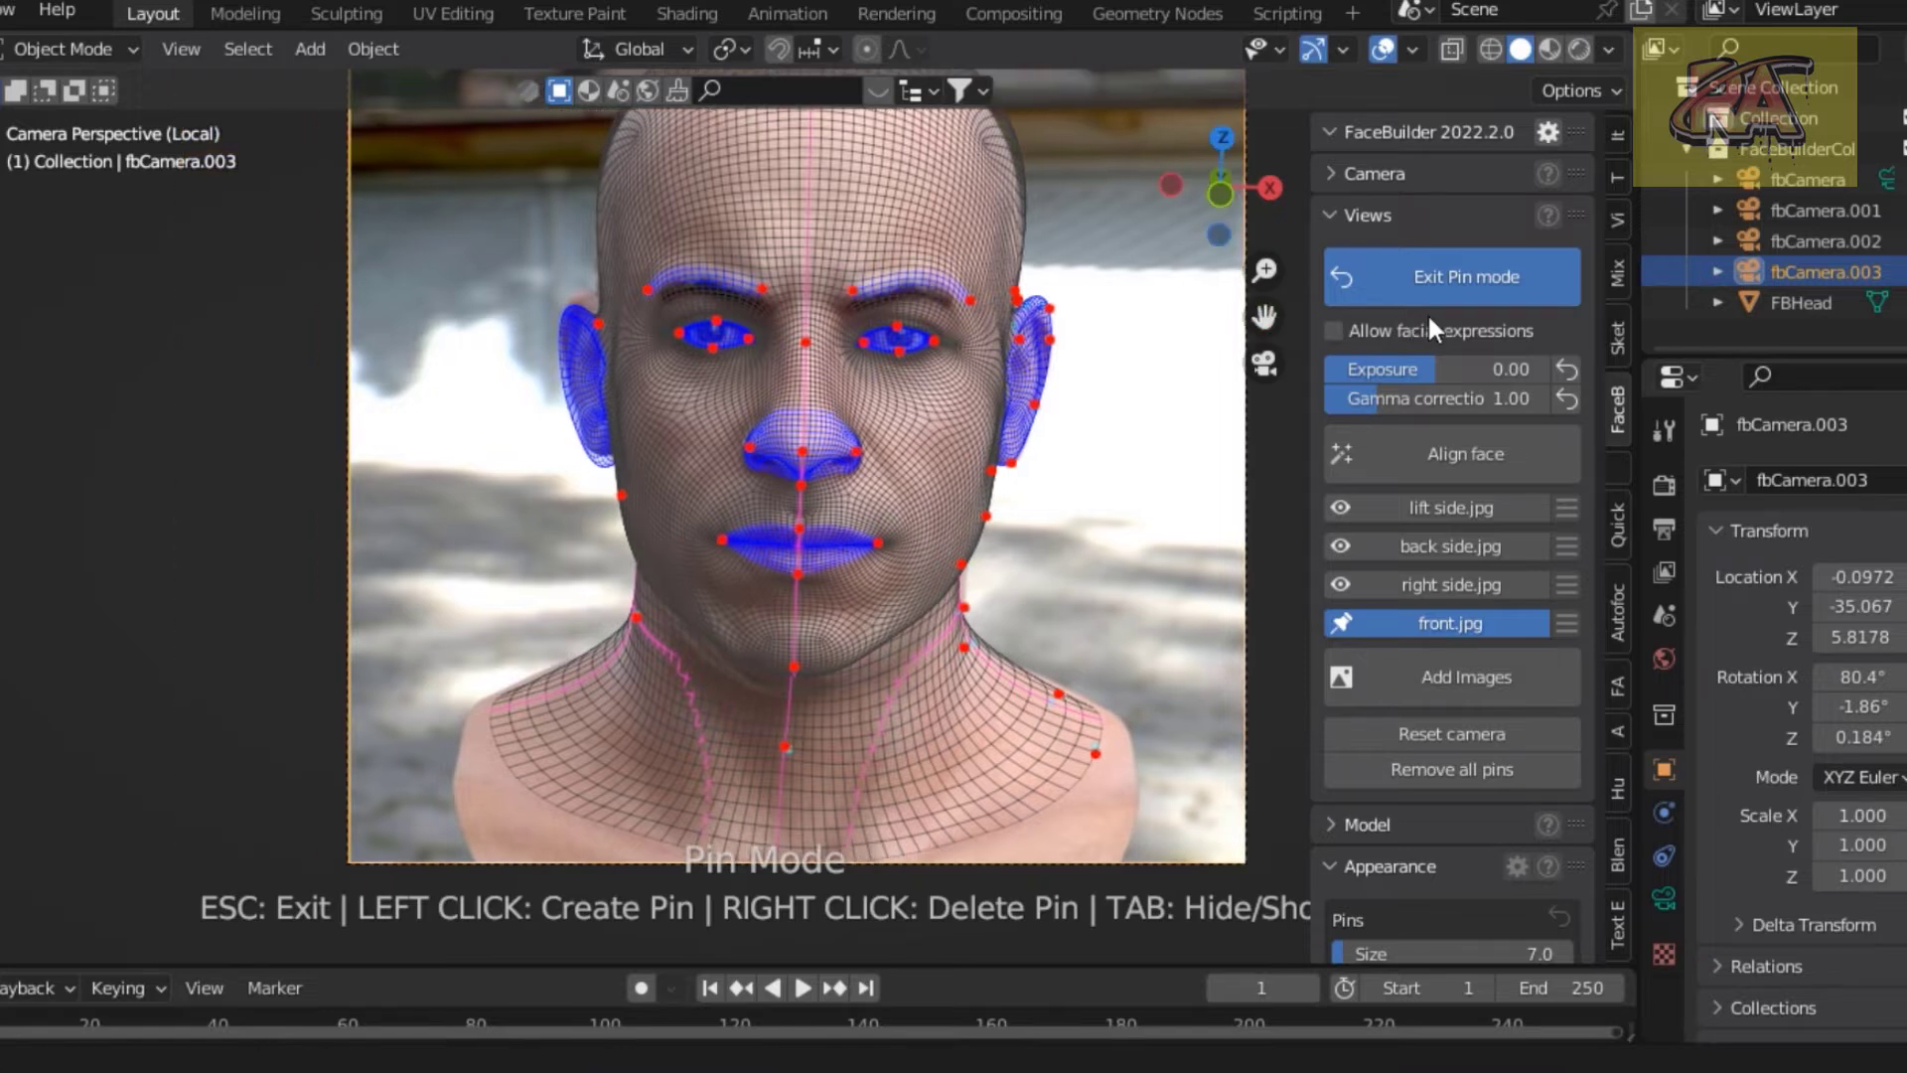
scroll(538, 420, "up", 2)
scroll(538, 420, "up", 1)
left_click_drag(418, 415, 399, 370)
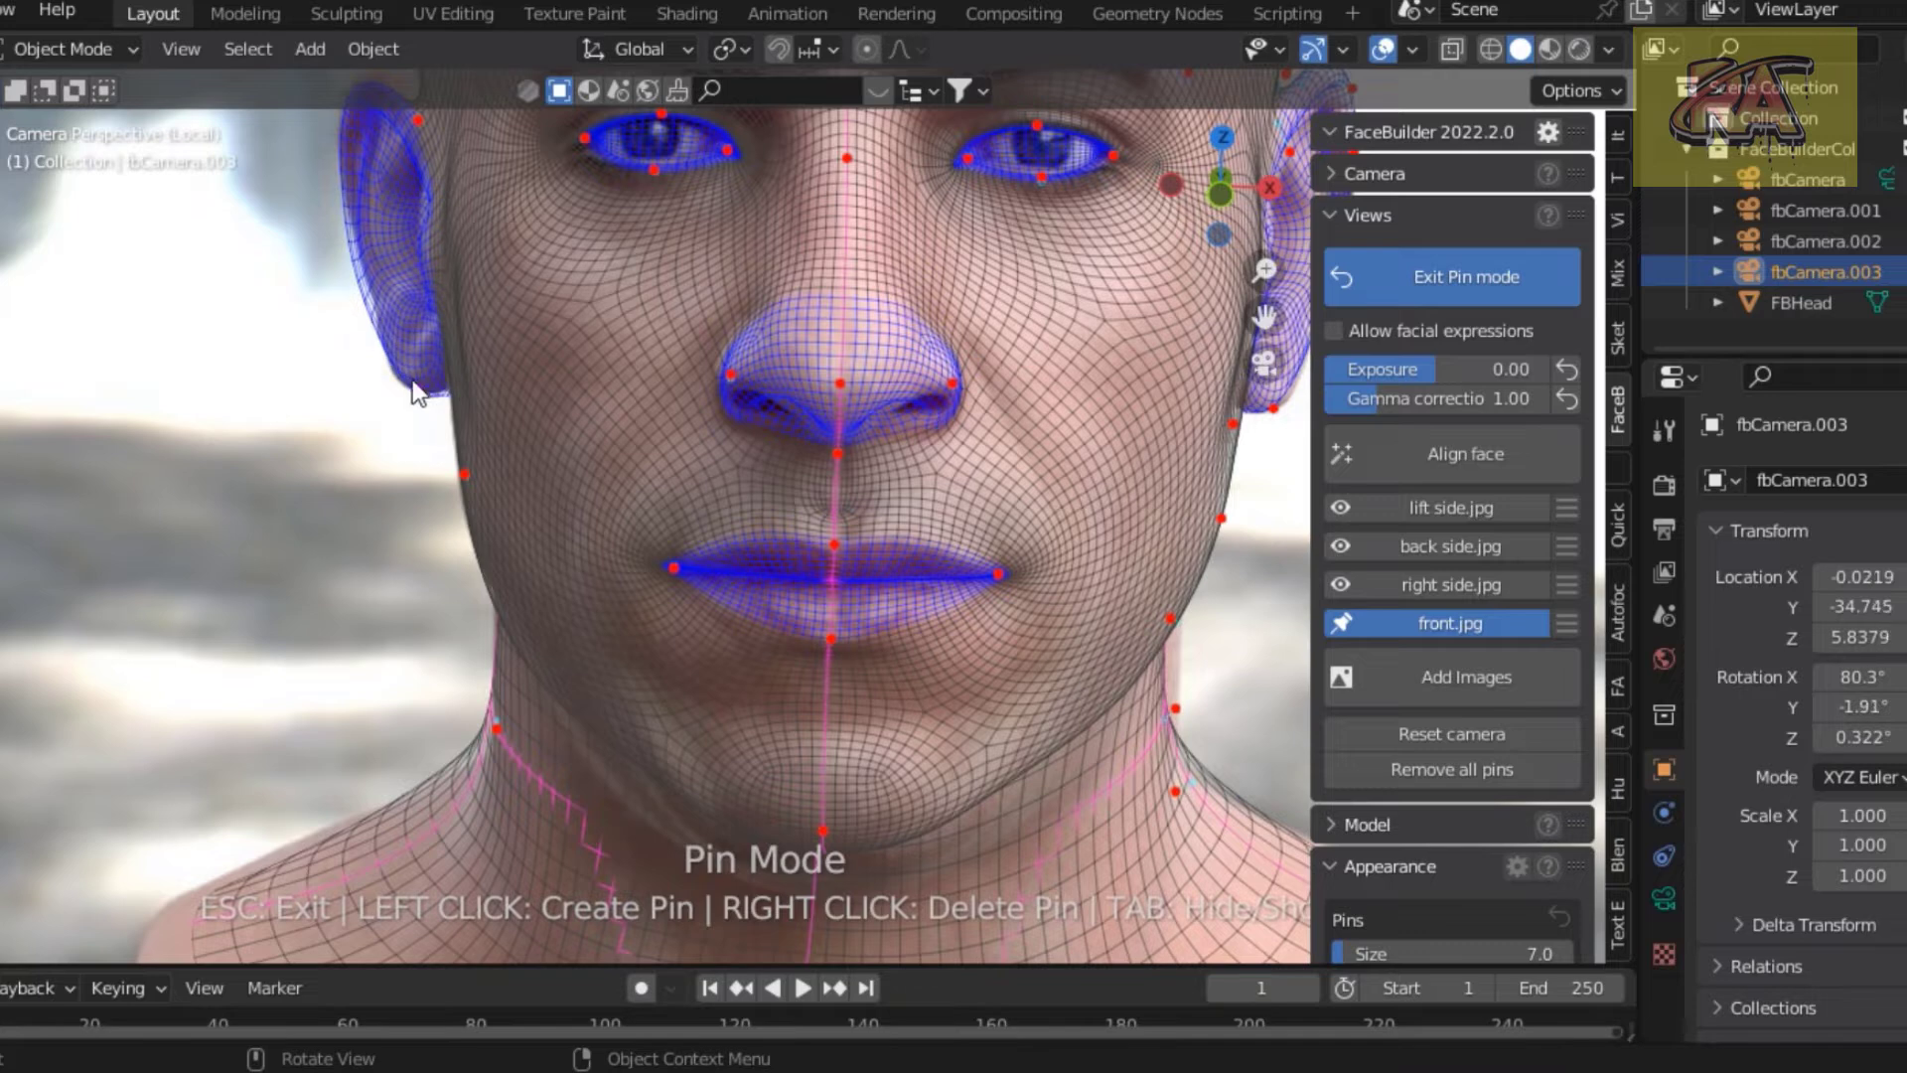
scroll(376, 323, "down", 2)
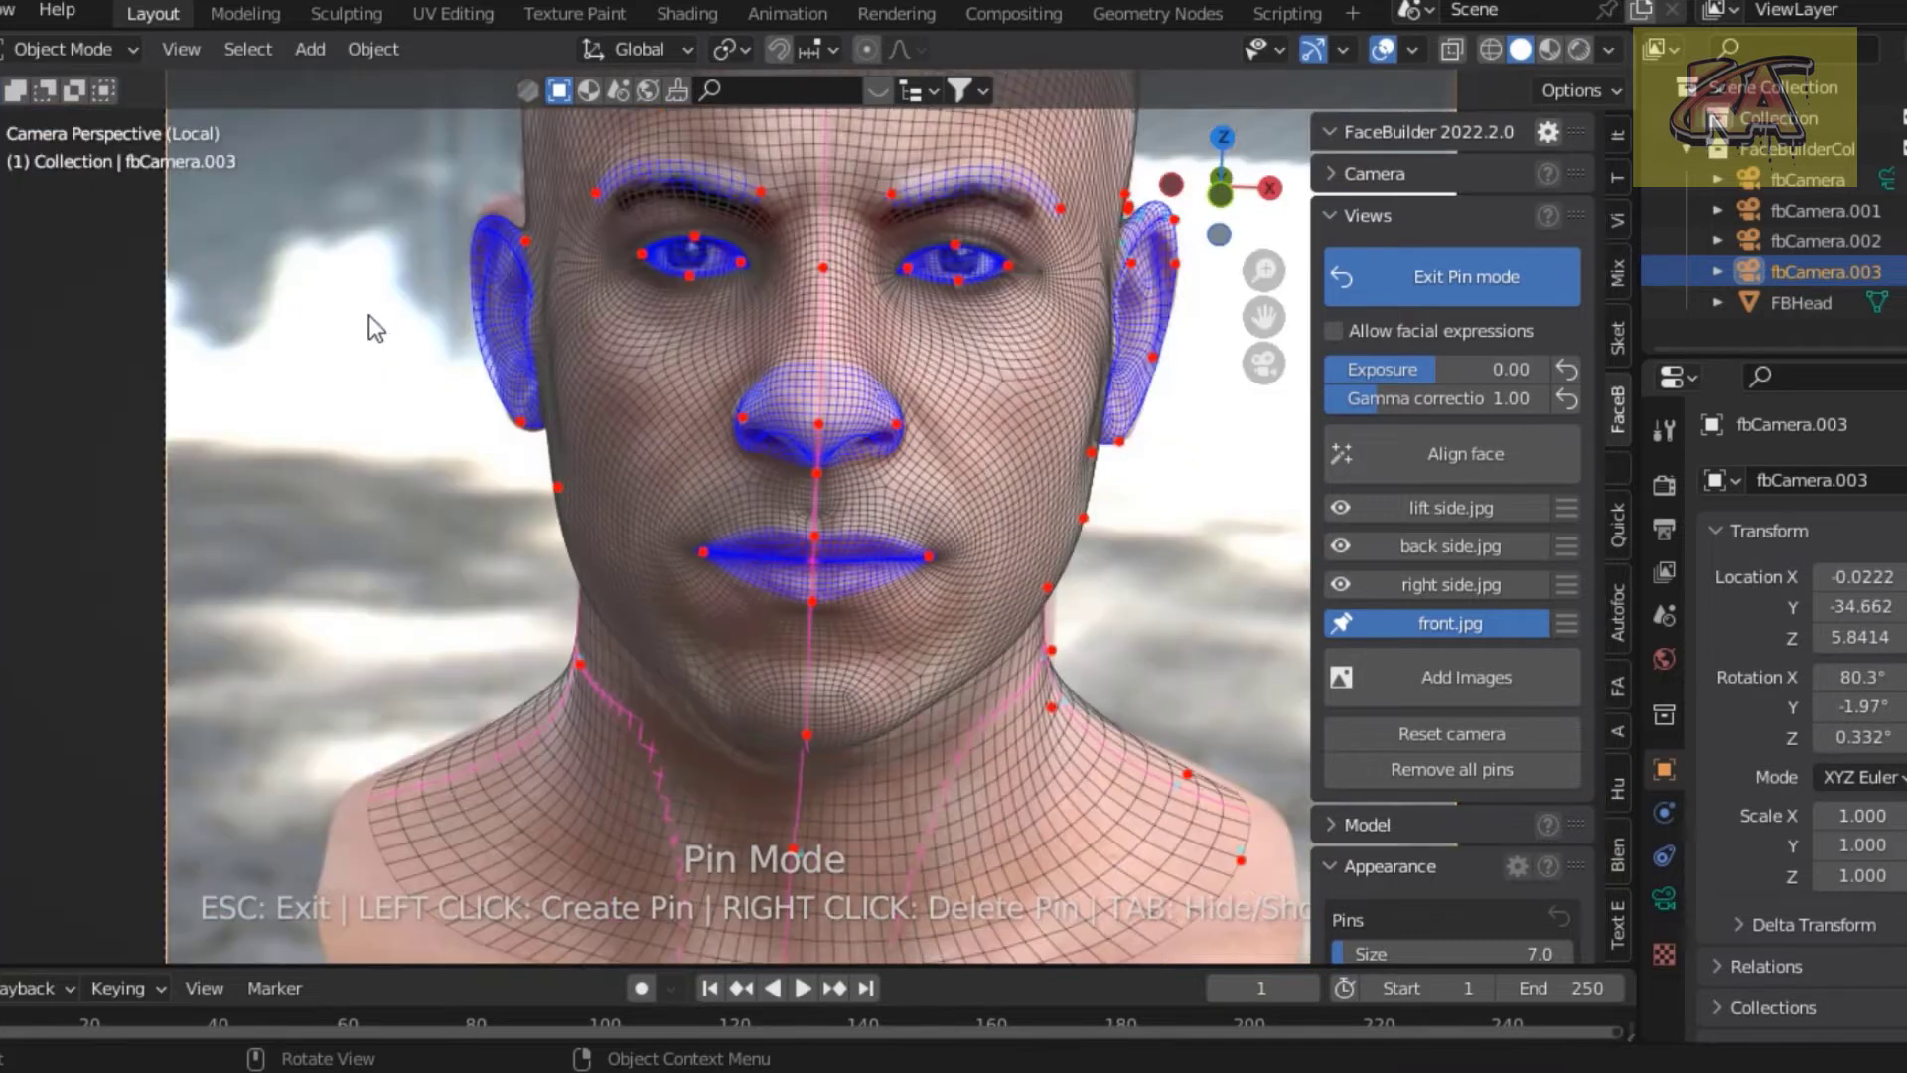
left_click_drag(496, 220, 481, 177)
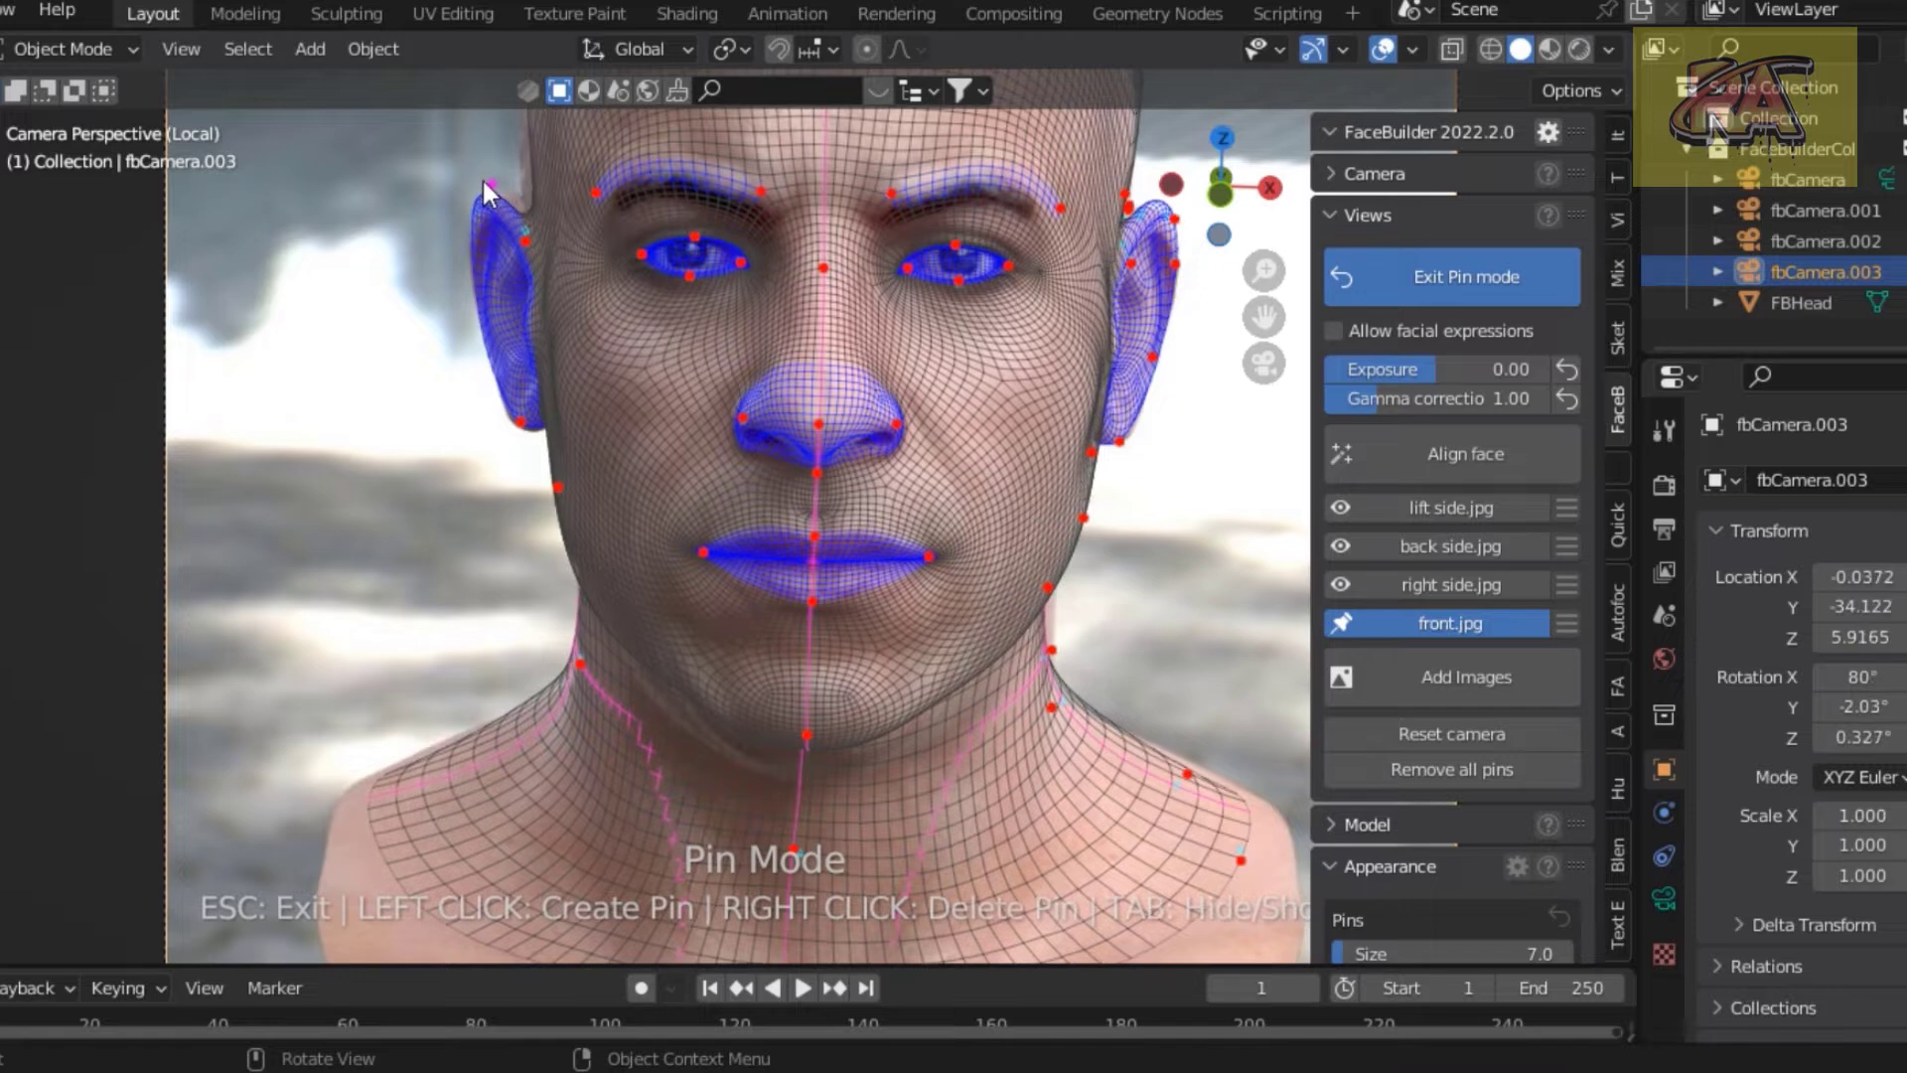
left_click_drag(491, 194, 497, 191)
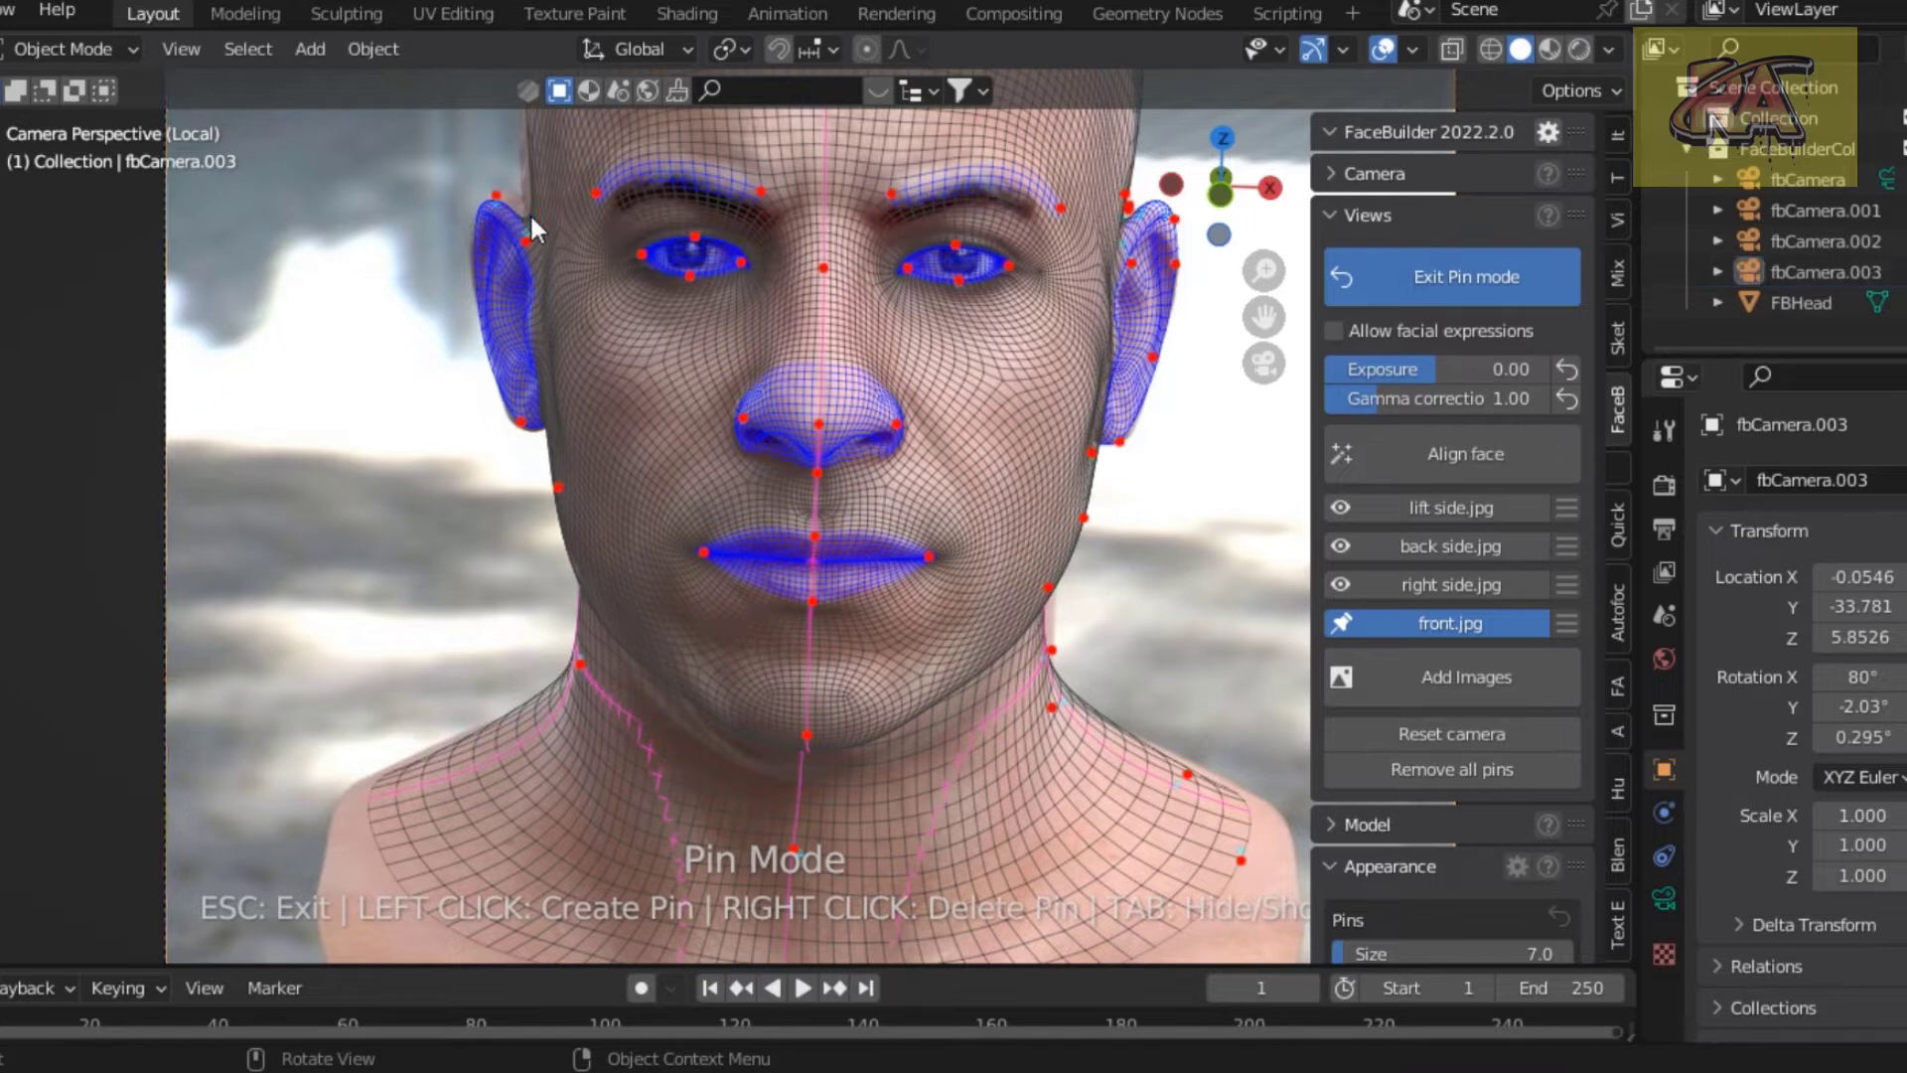
Pin the top of the other ear and adjust the pin on top of the head.
left_click(520, 191)
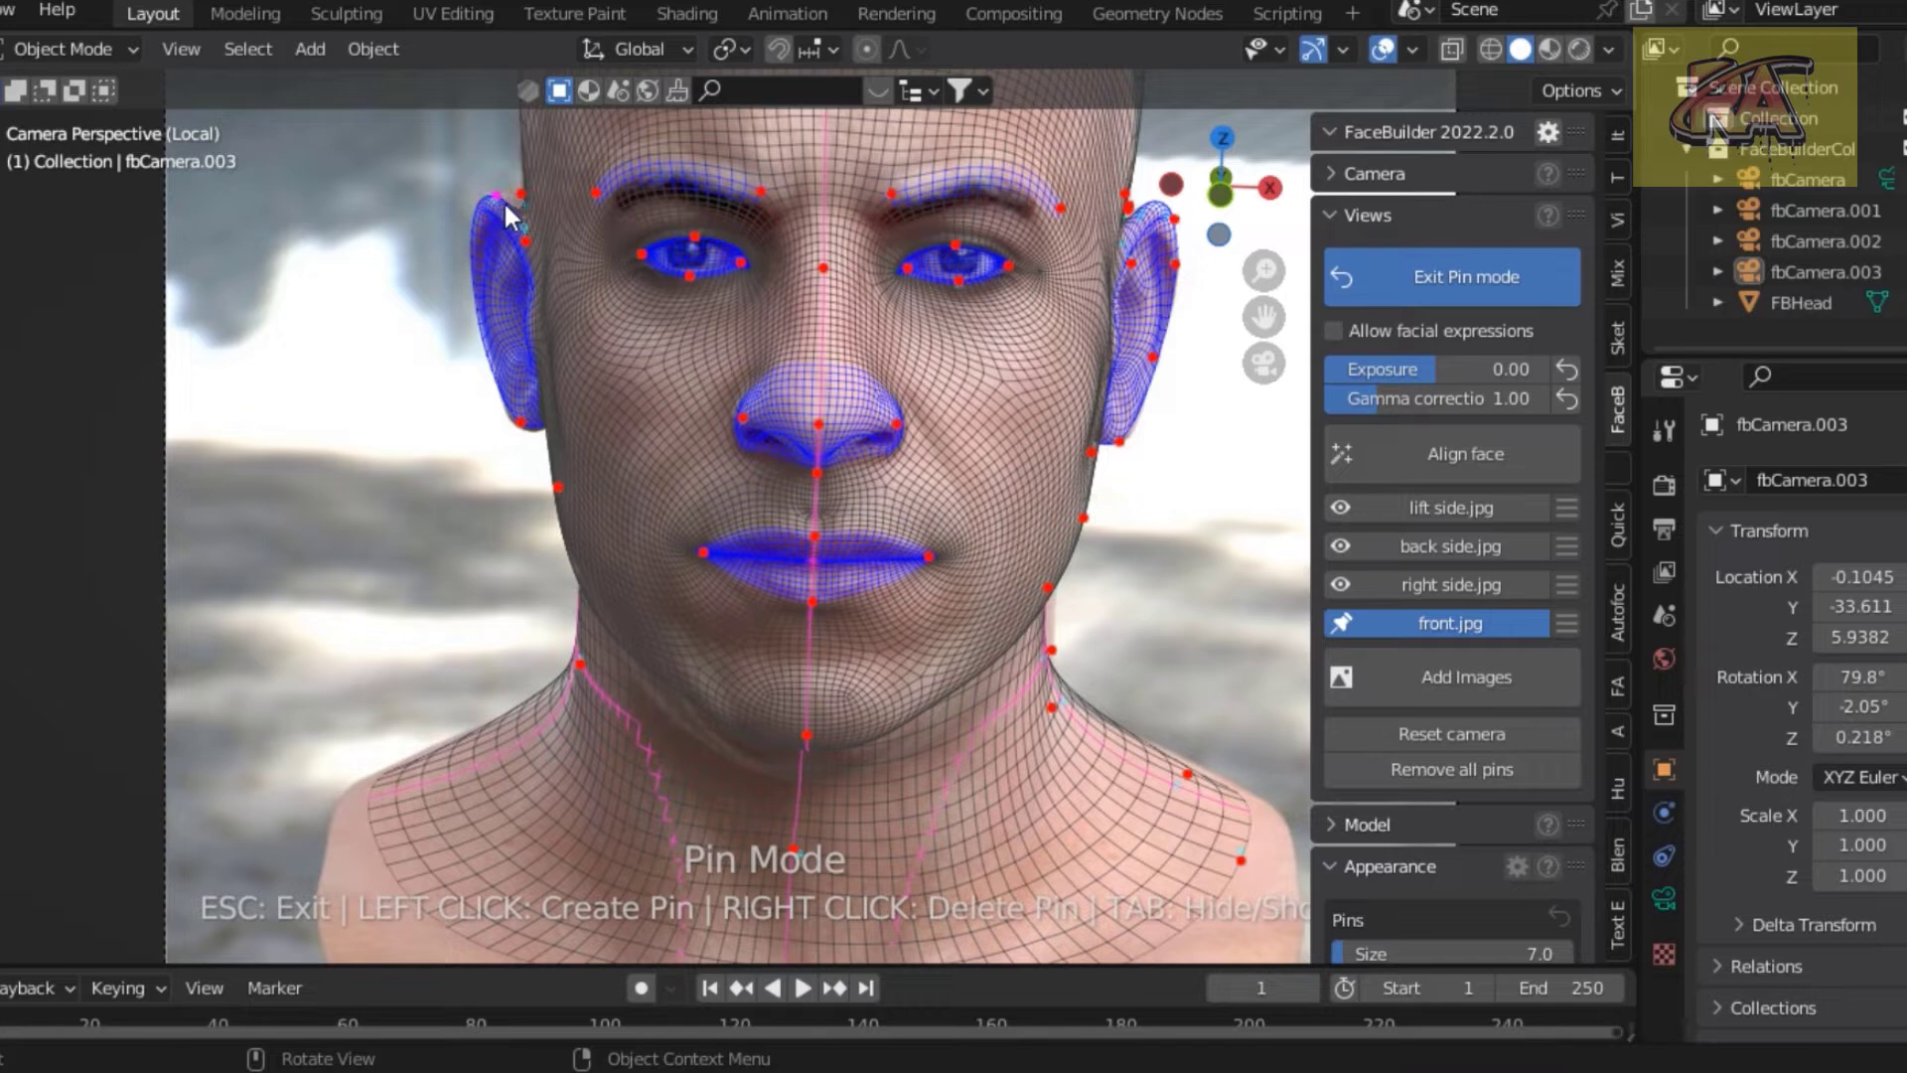
left_click_drag(505, 203, 496, 196)
scroll(580, 256, "down", 4)
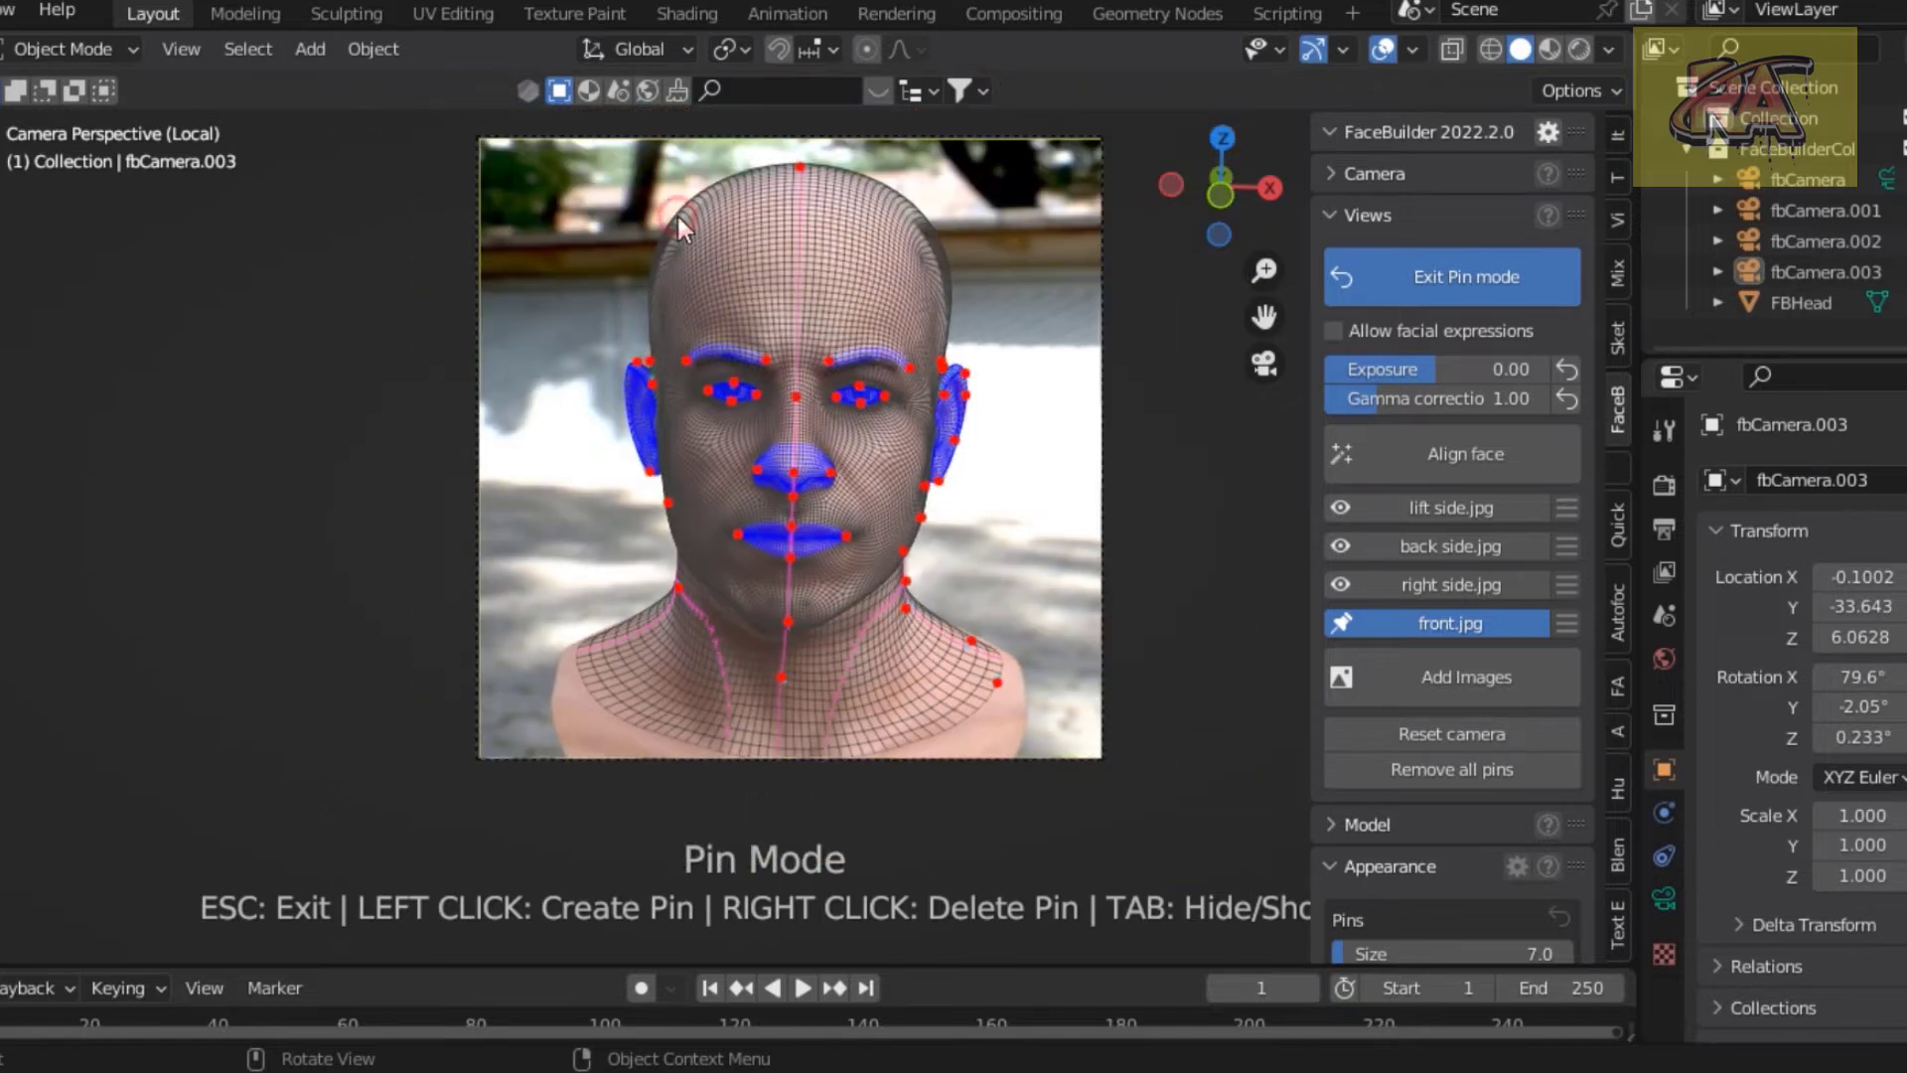
left_click_drag(678, 221, 684, 226)
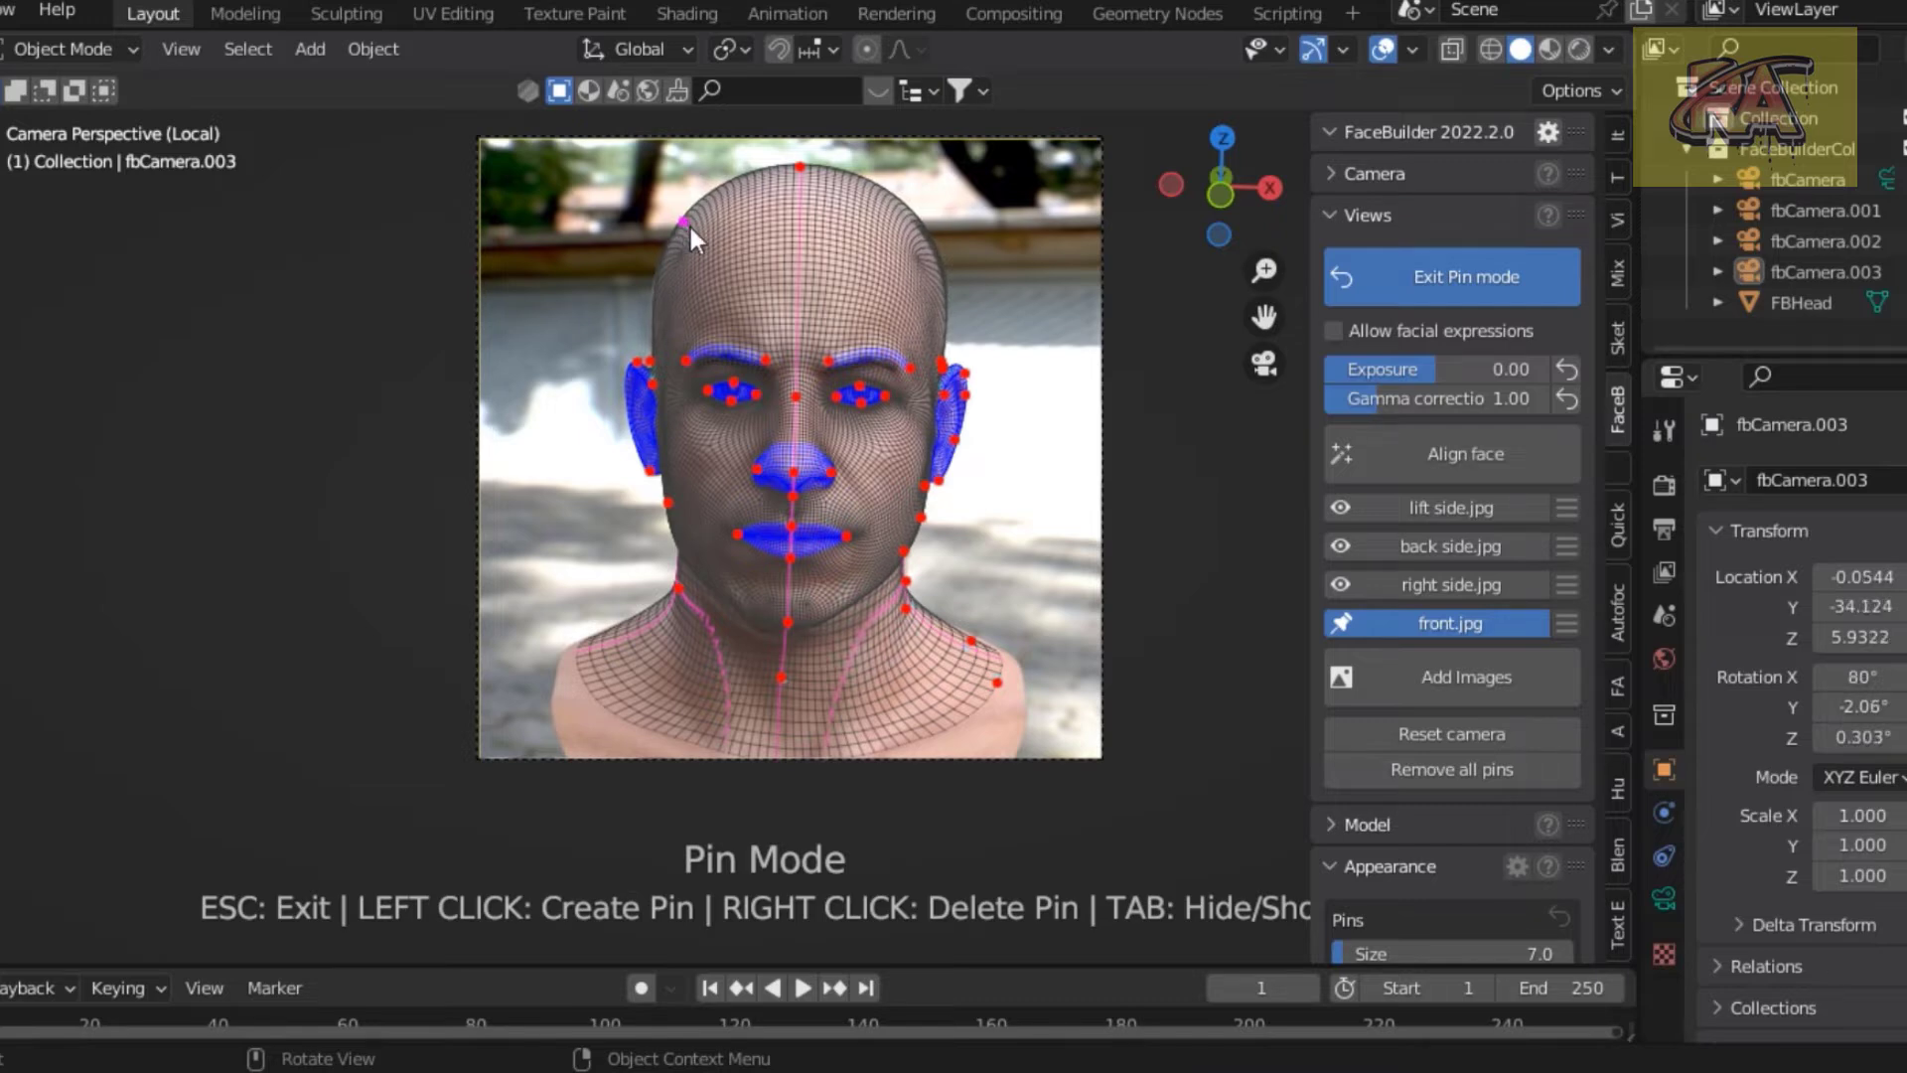
left_click(1340, 585)
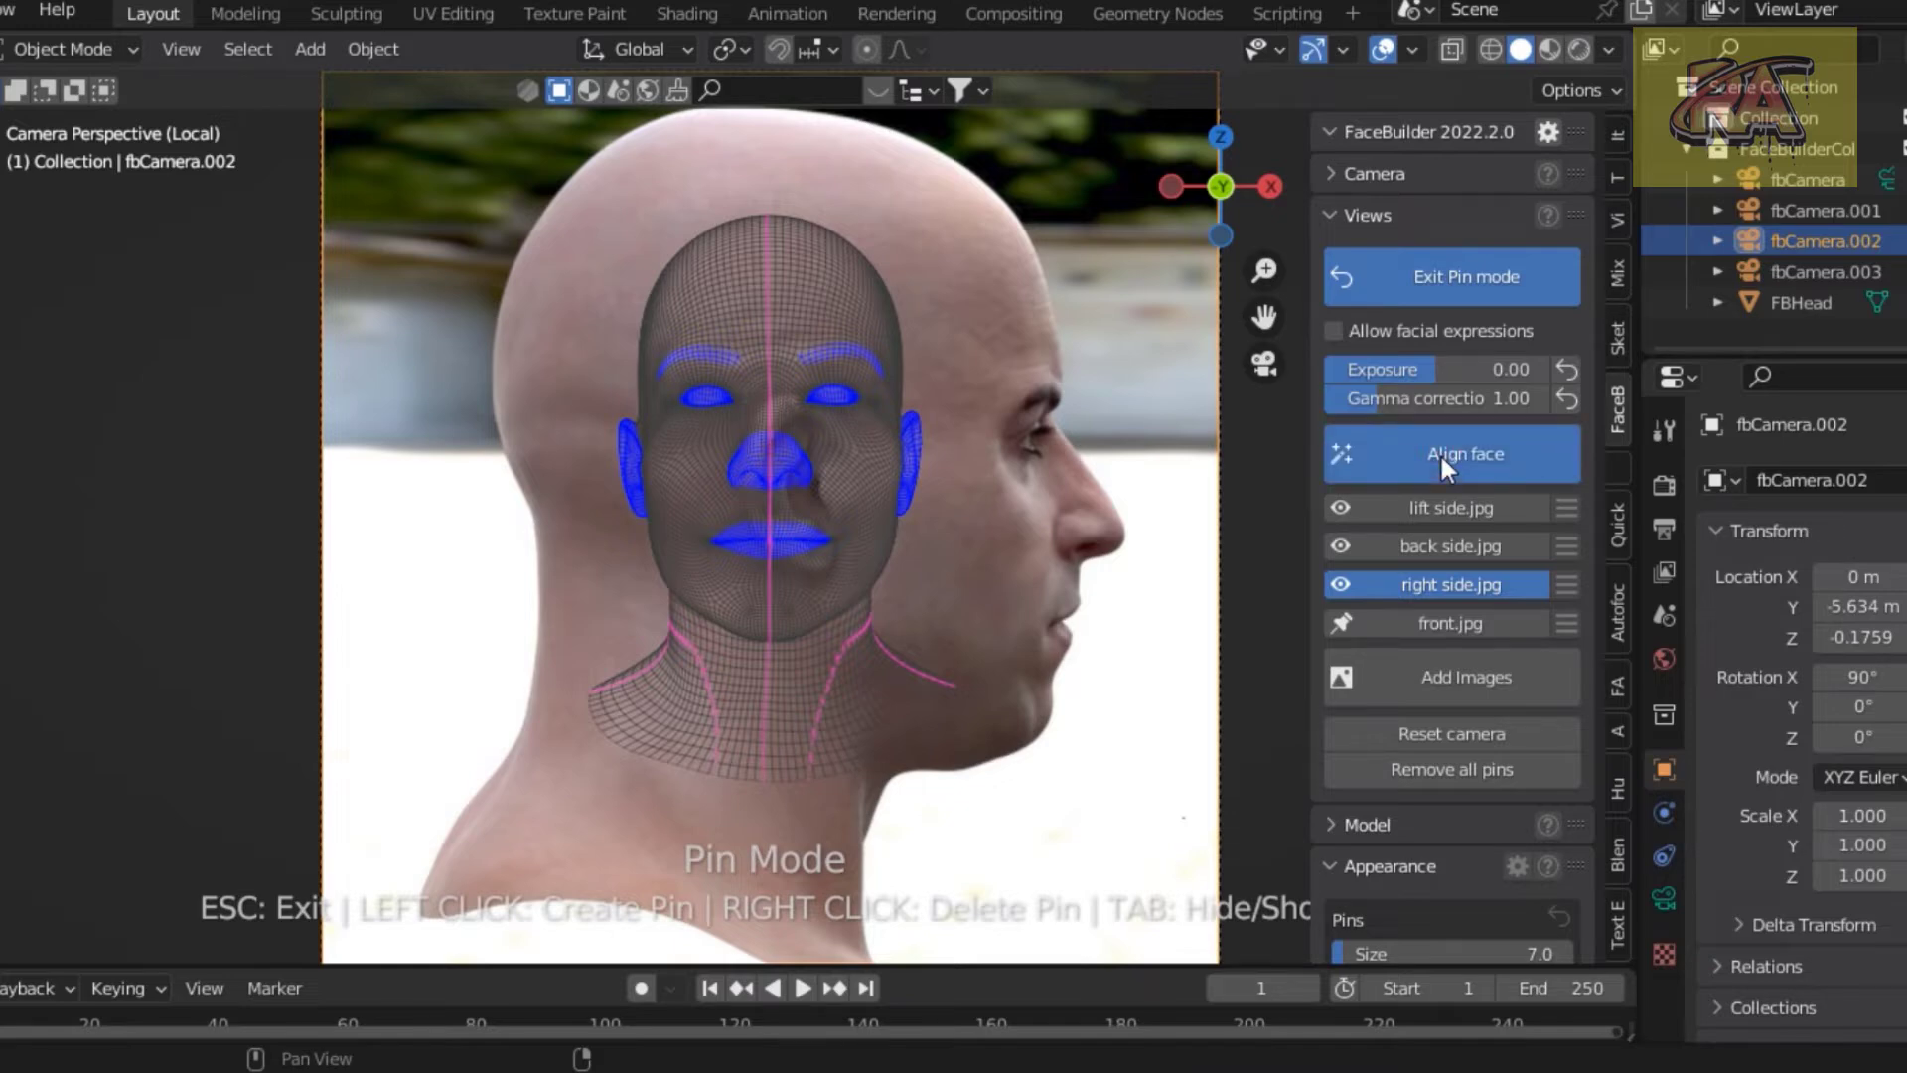
Auto-align the head on right side.jpg and nudge the chin and lip pins onto the profile.
left_click(1440, 458)
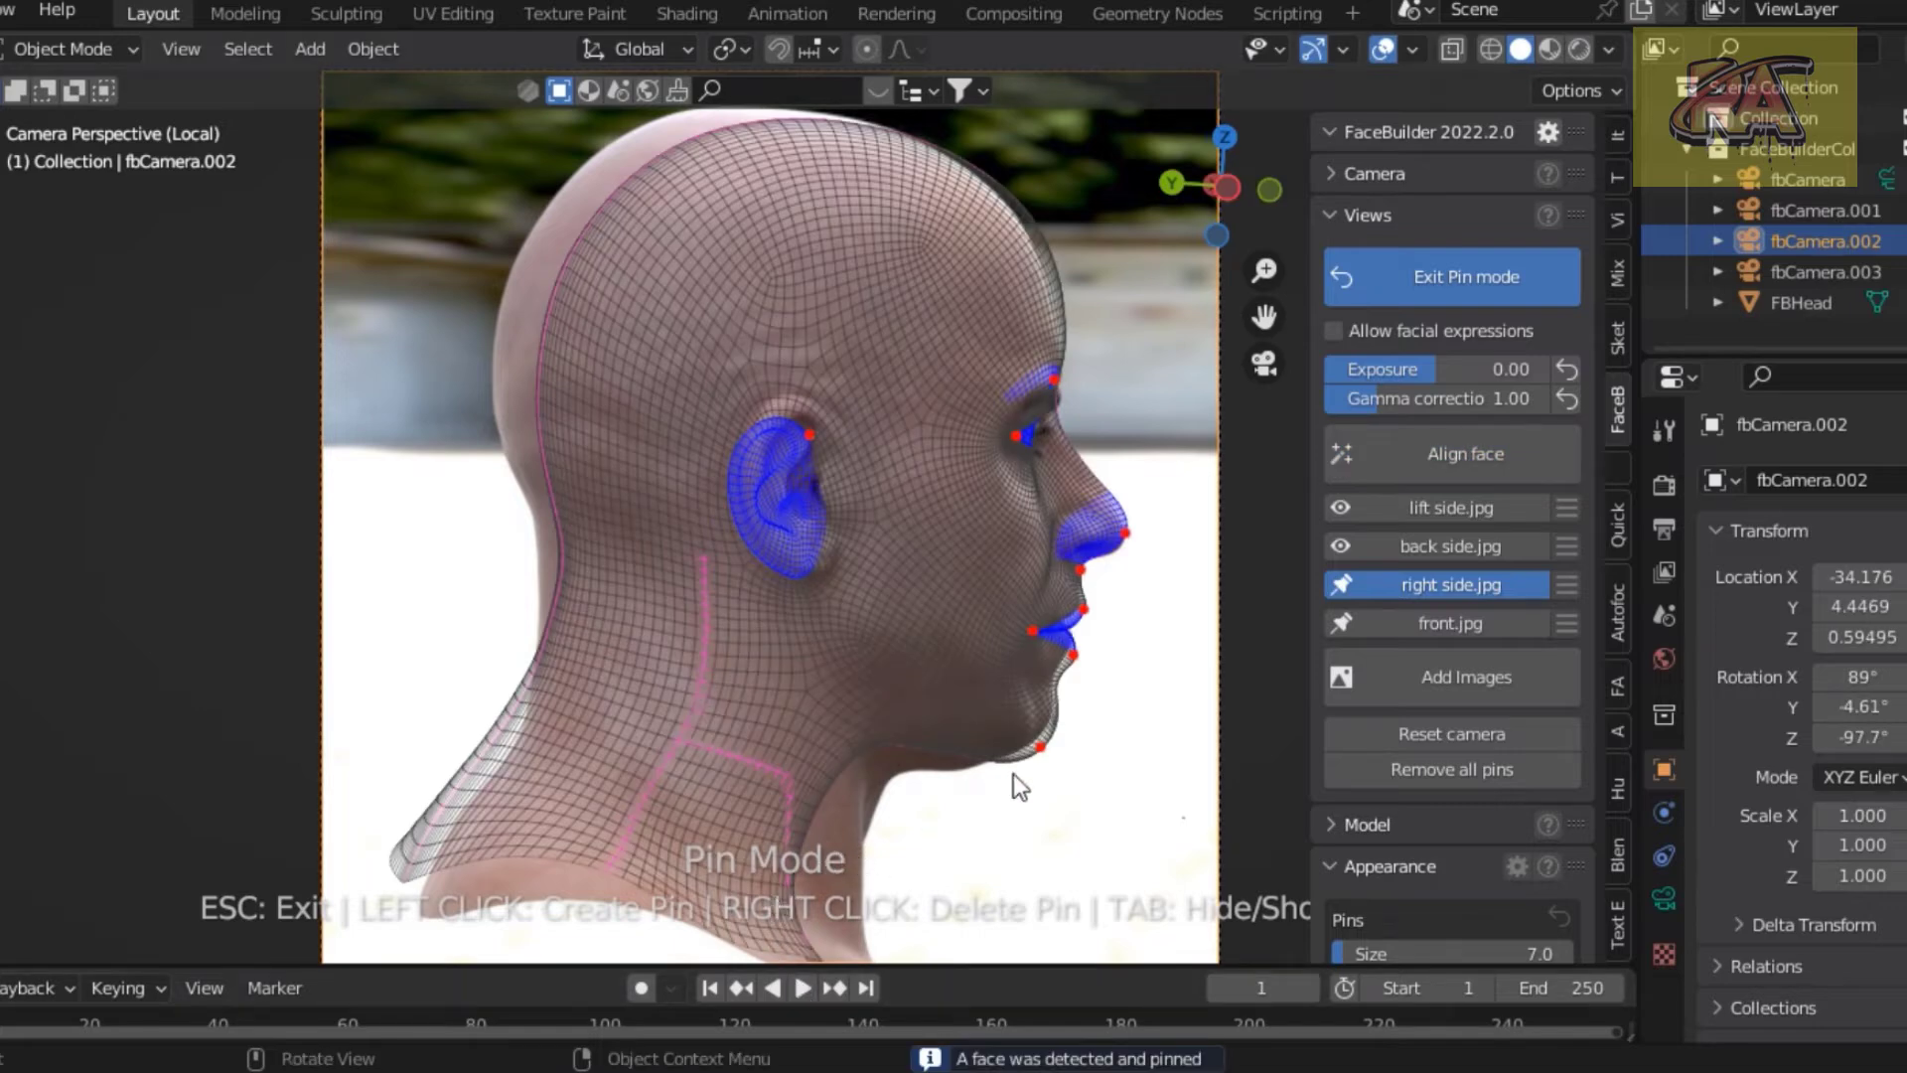
left_click_drag(1039, 747, 1028, 738)
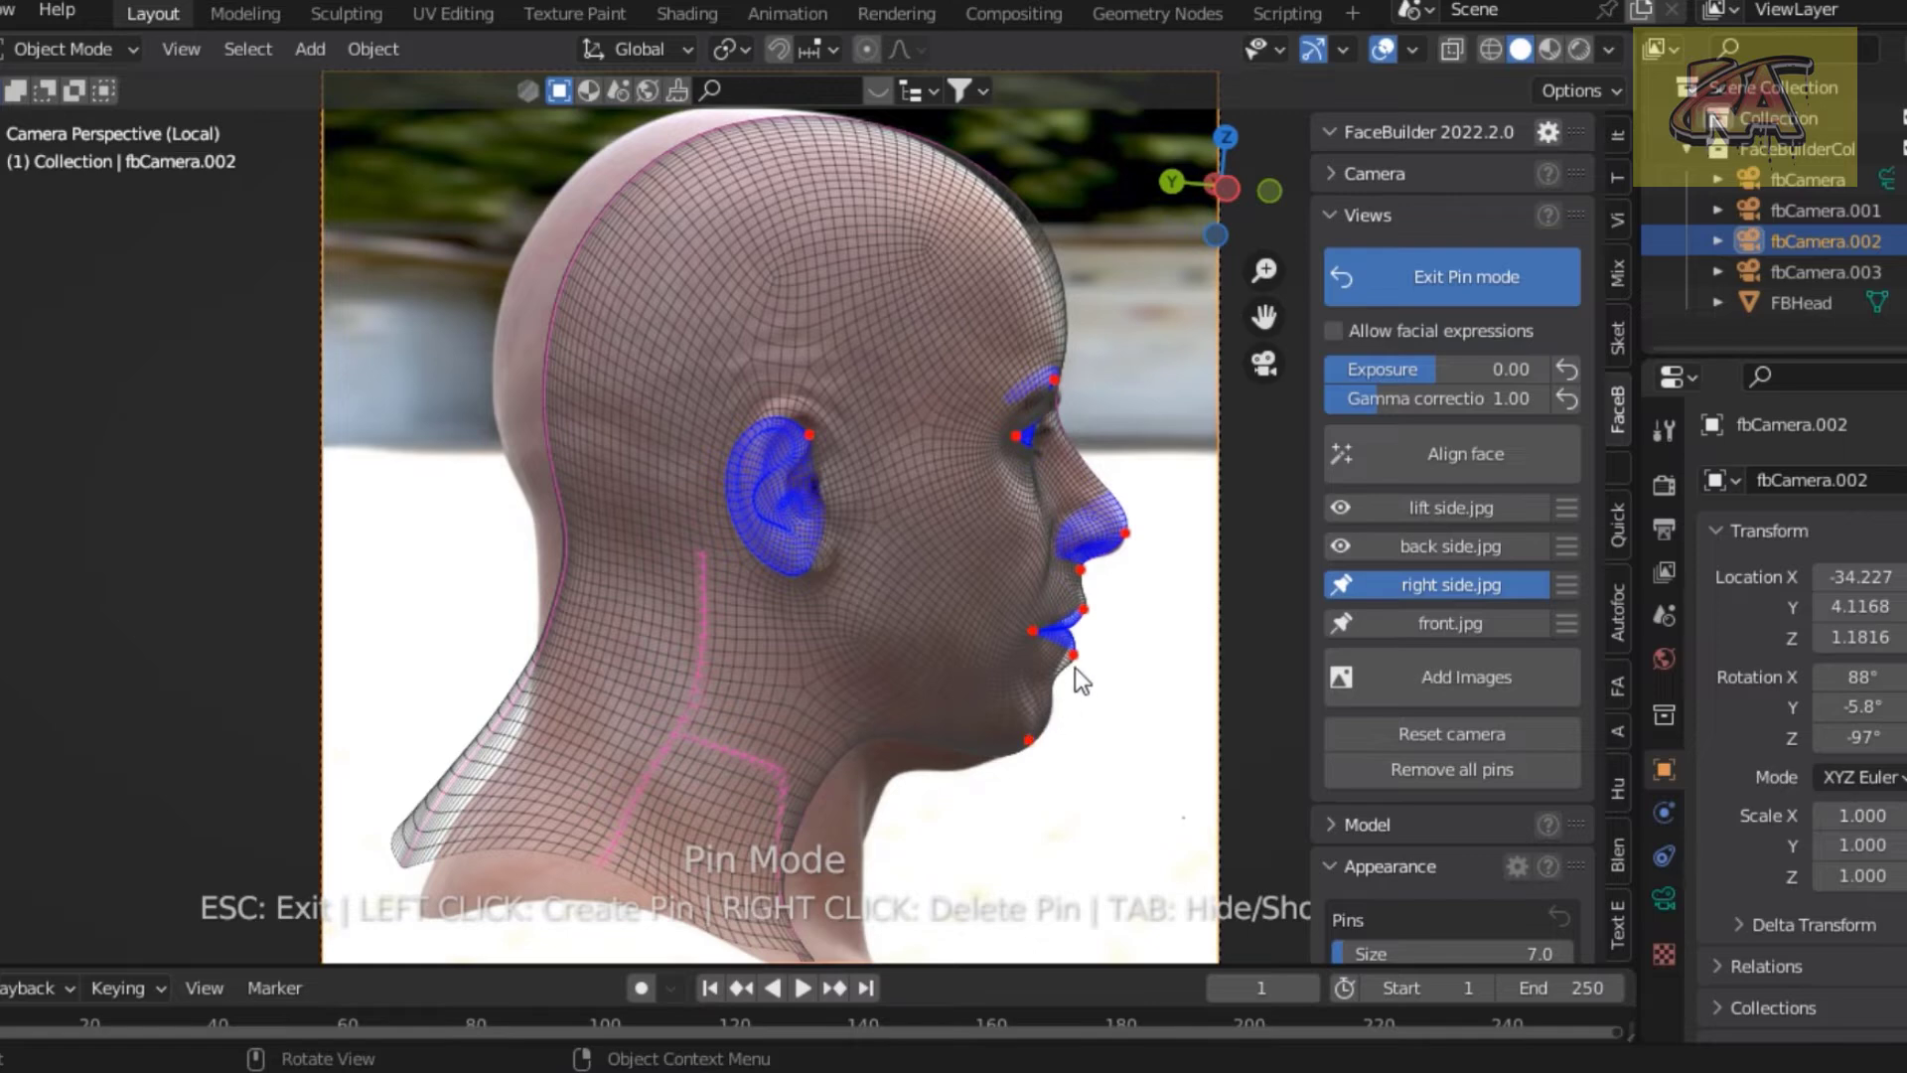
left_click_drag(1068, 664, 1070, 639)
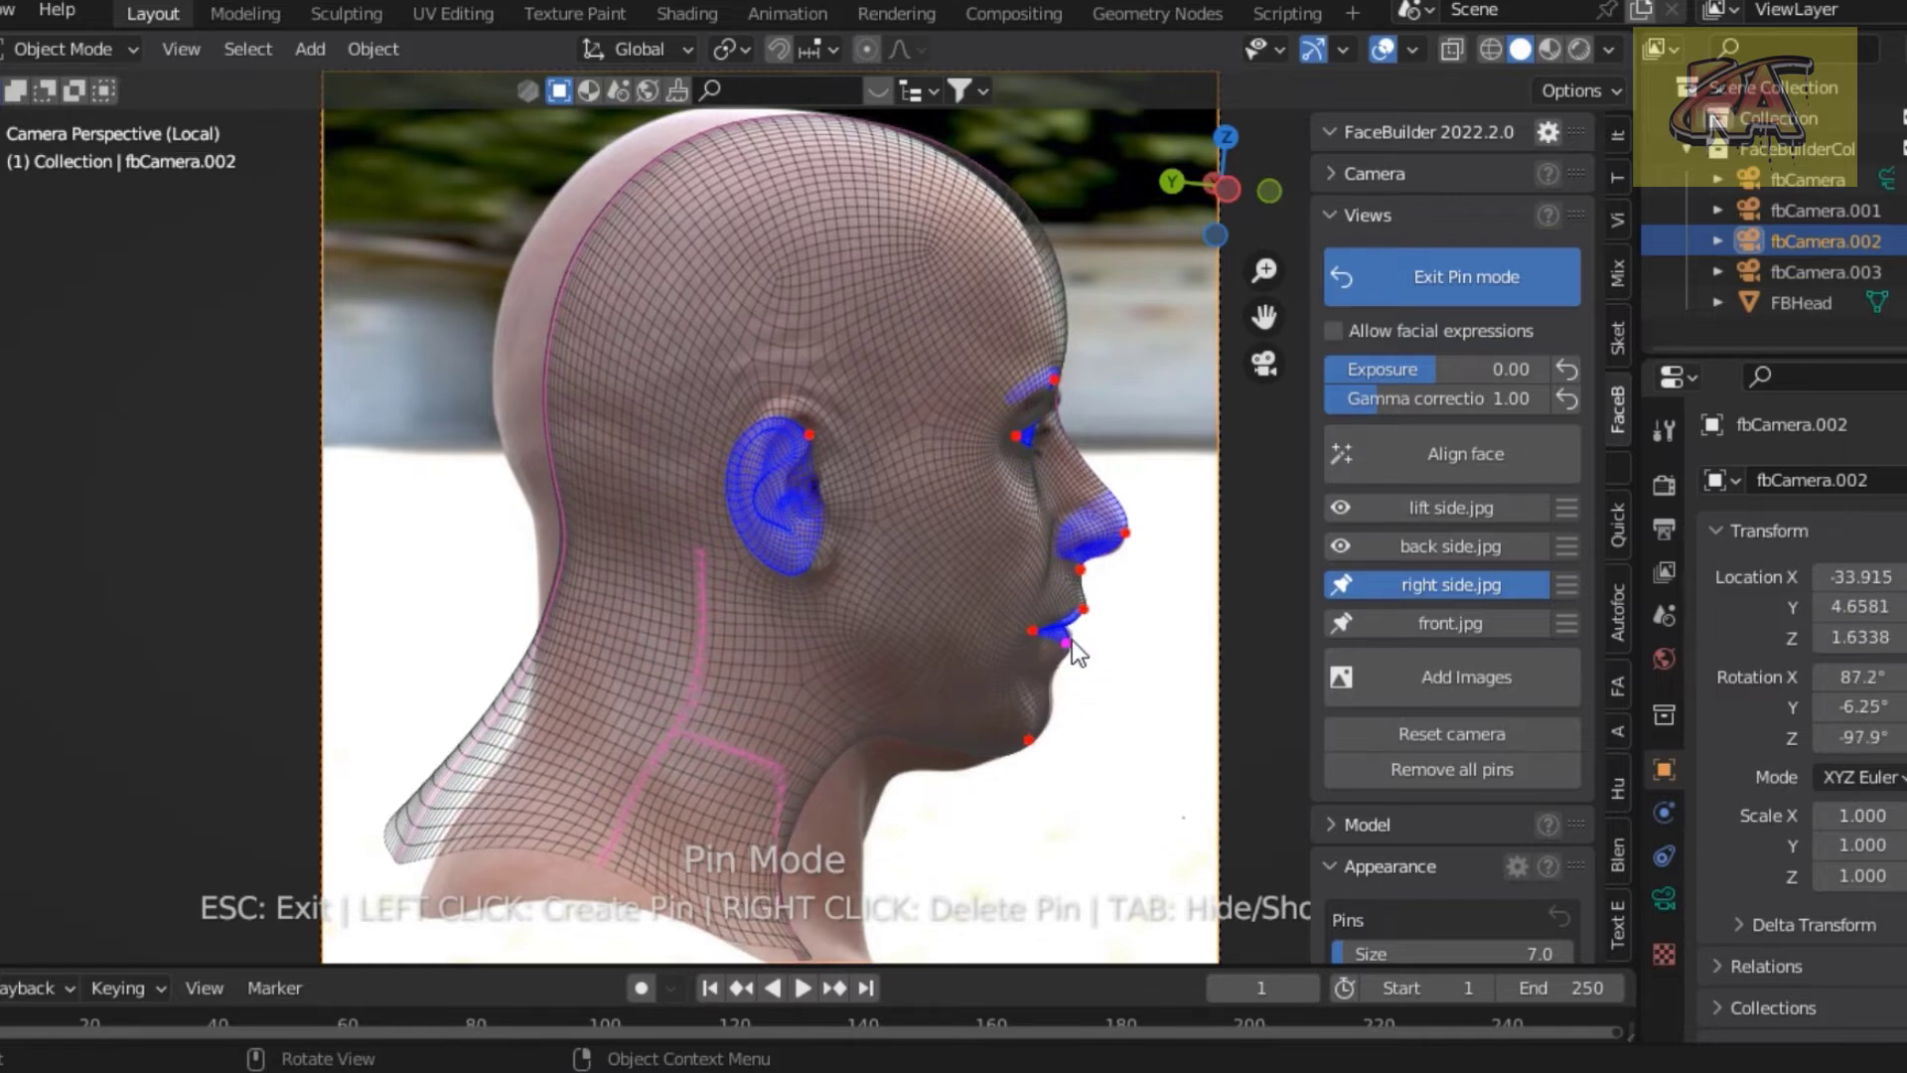
scroll(1074, 643, "up", 3)
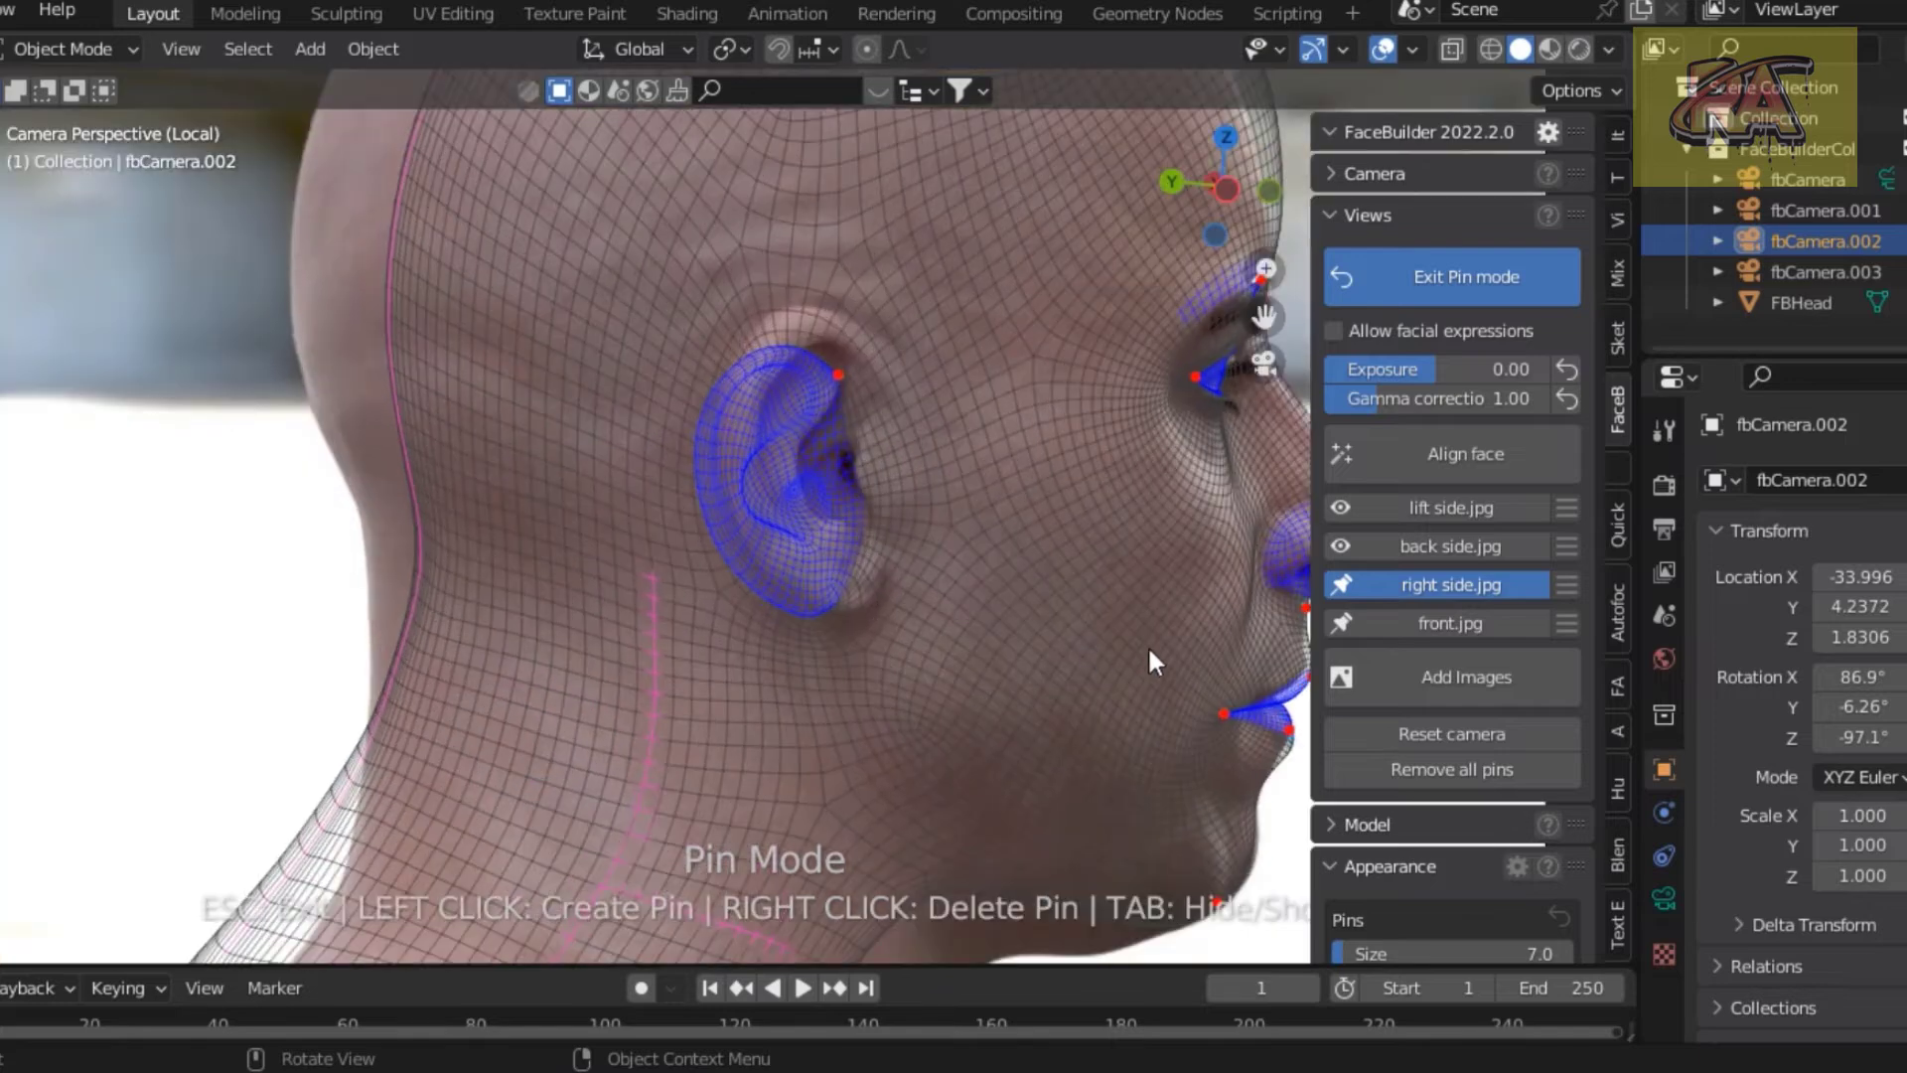
Fit the lower-lip and nose-tip pins to the side photo's profile.
left_click_drag(1269, 312, 856, 217)
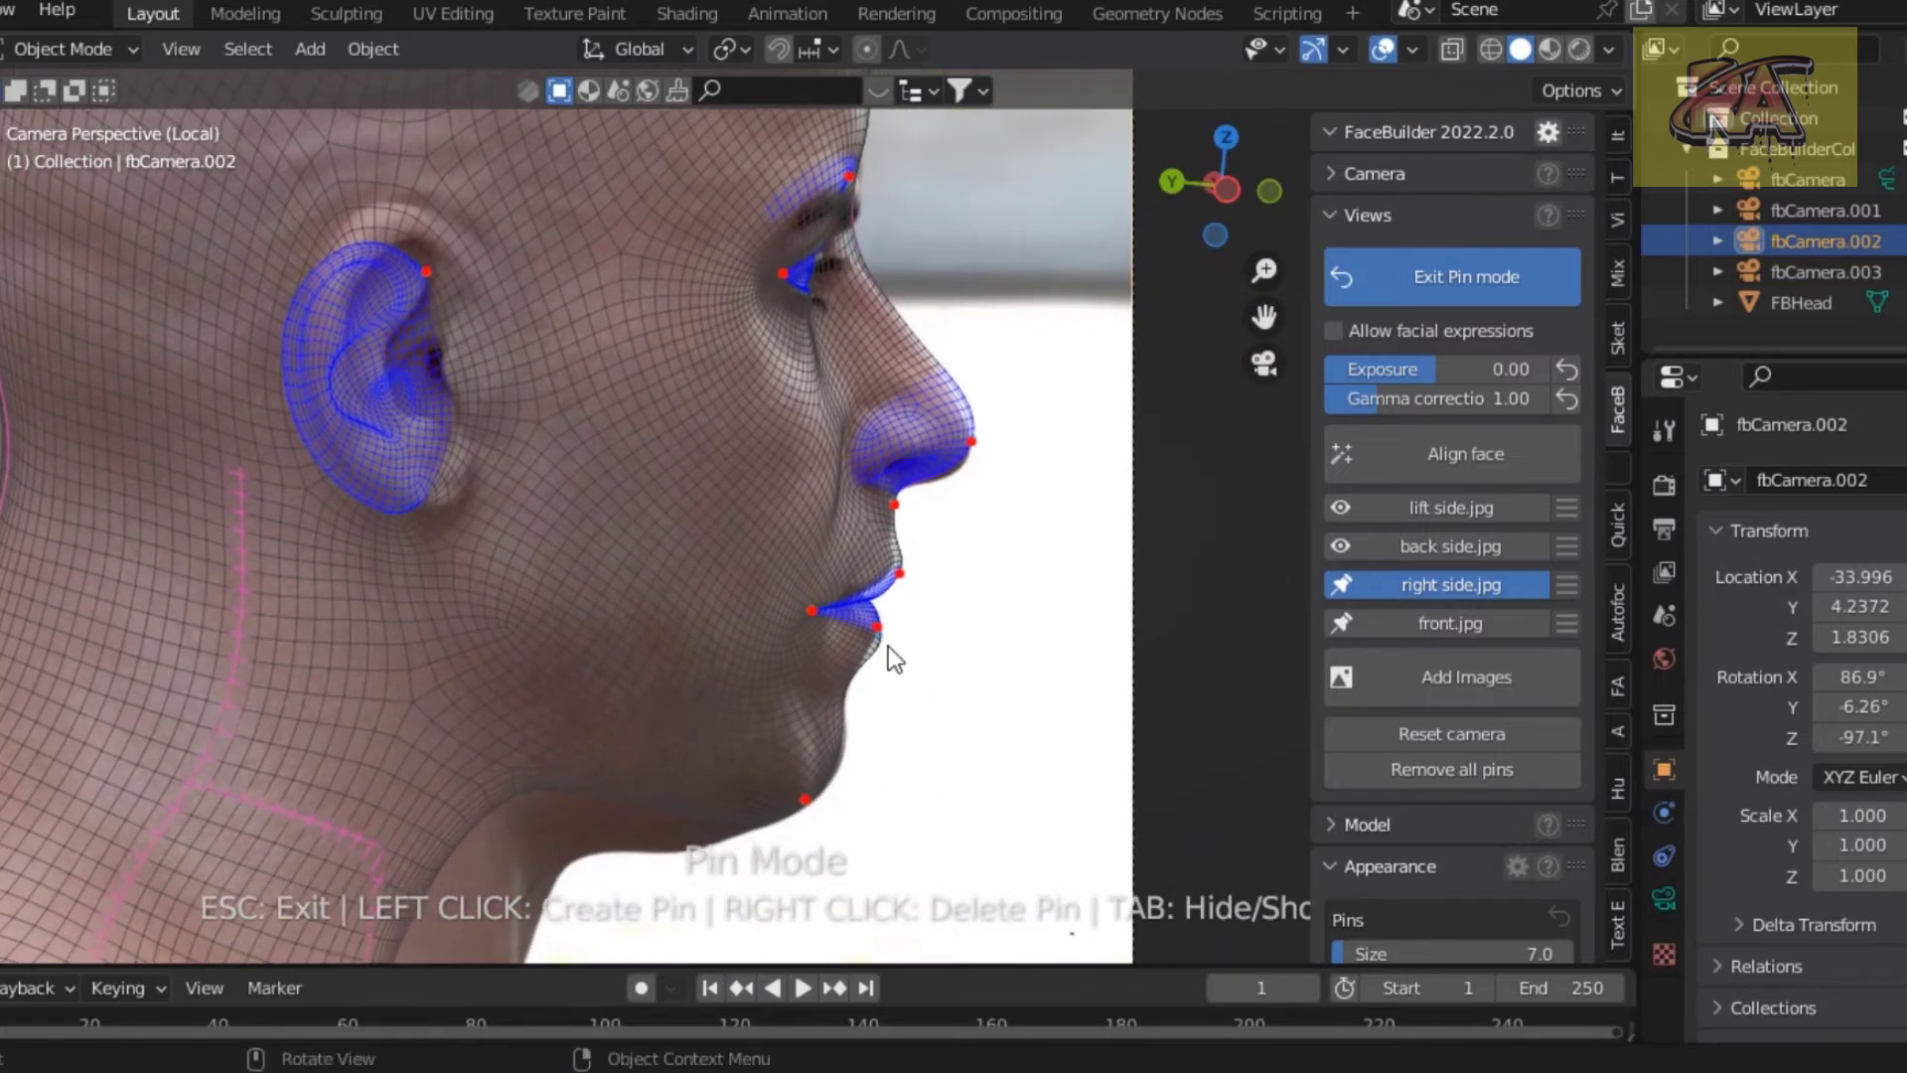
left_click(874, 647)
left_click_drag(874, 647, 891, 568)
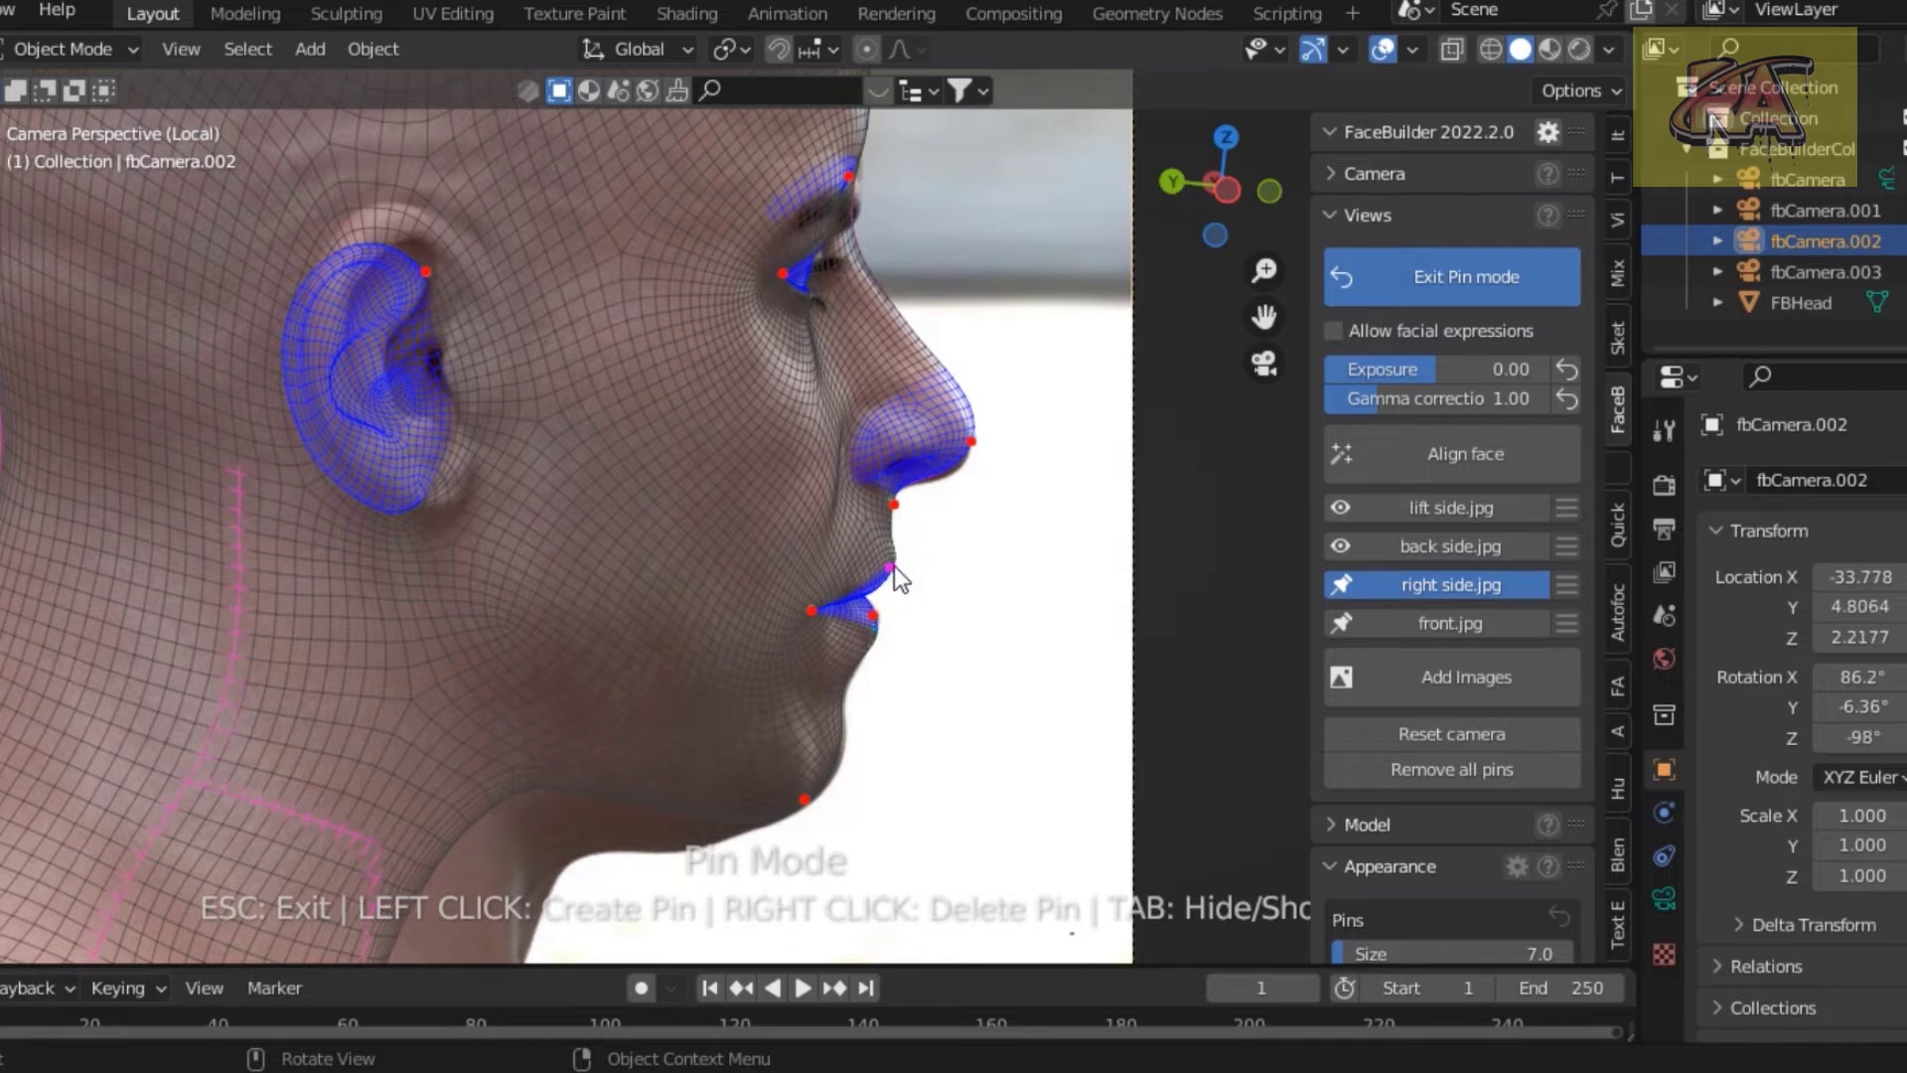
left_click_drag(969, 443, 965, 456)
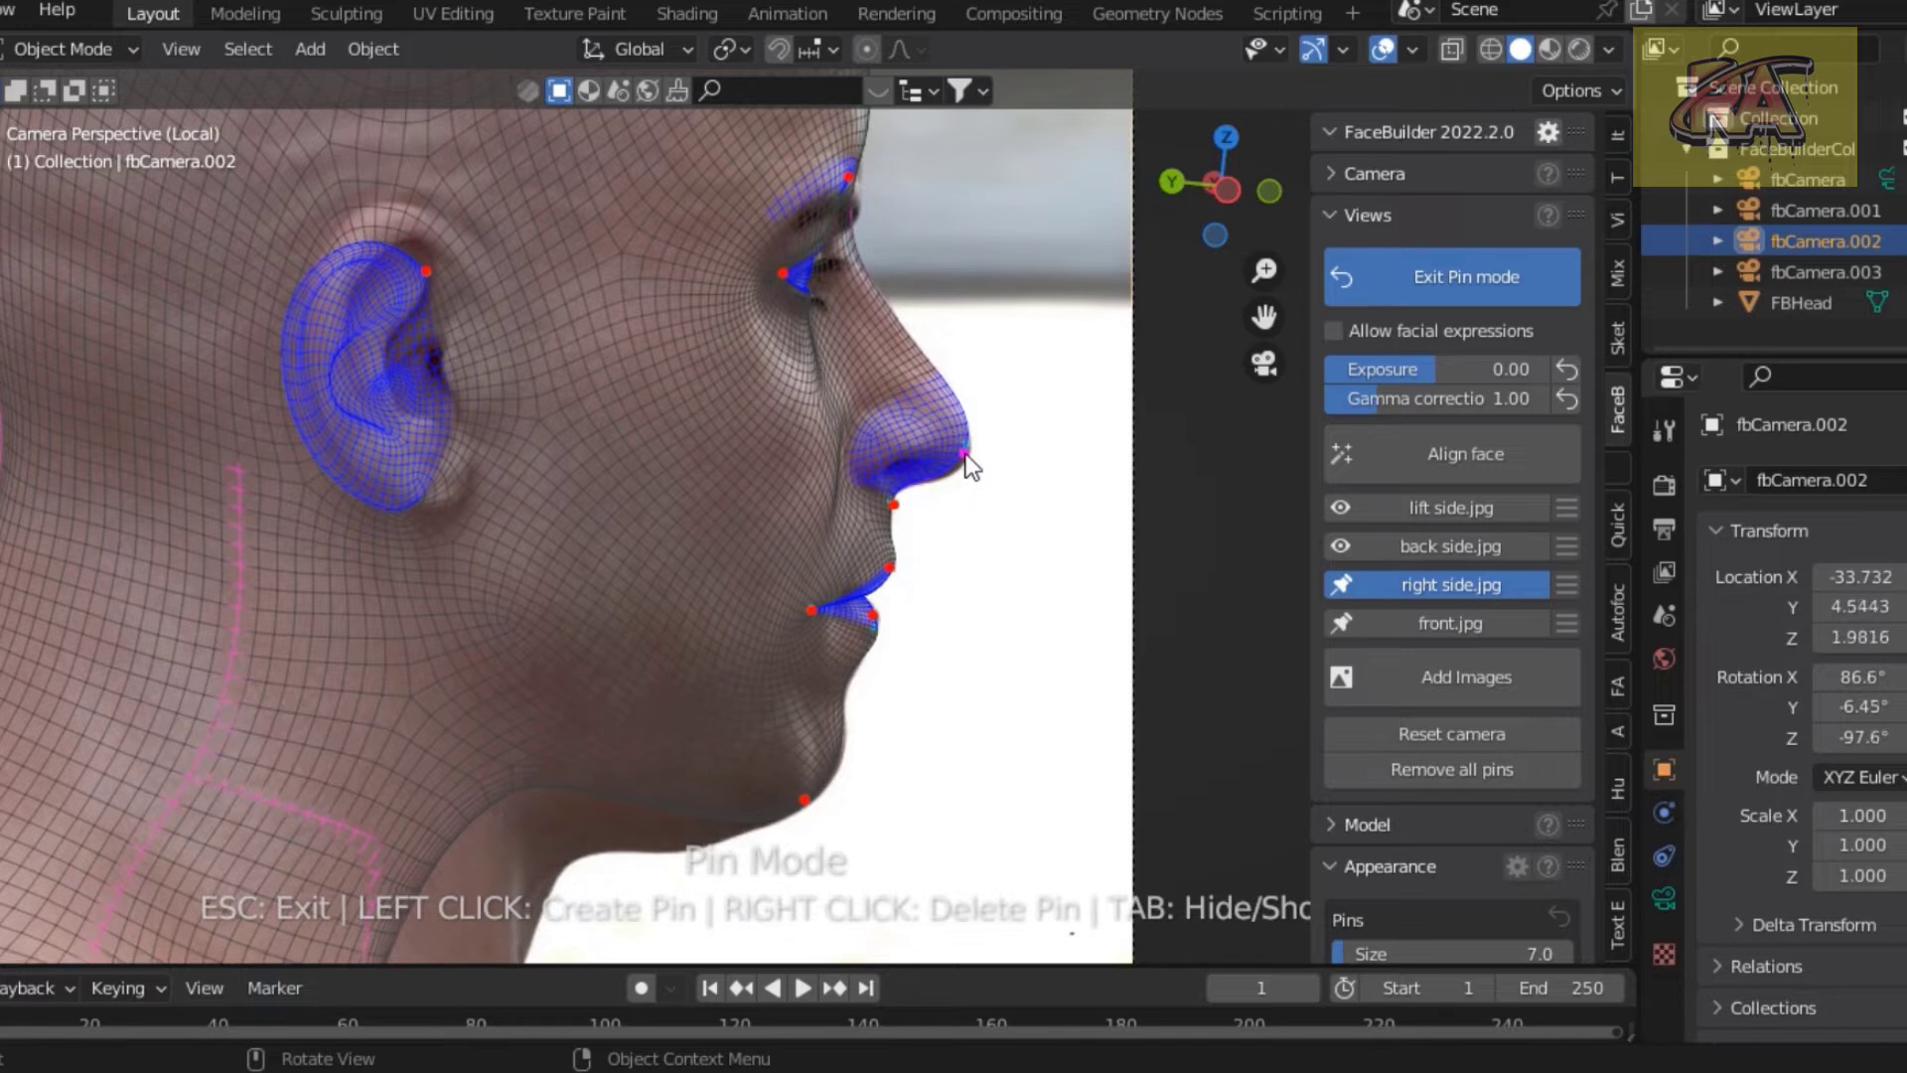
mouse_move(1263, 316)
left_mouse_down()
mouse_move(1236, 510)
mouse_move(1158, 667)
left_mouse_up()
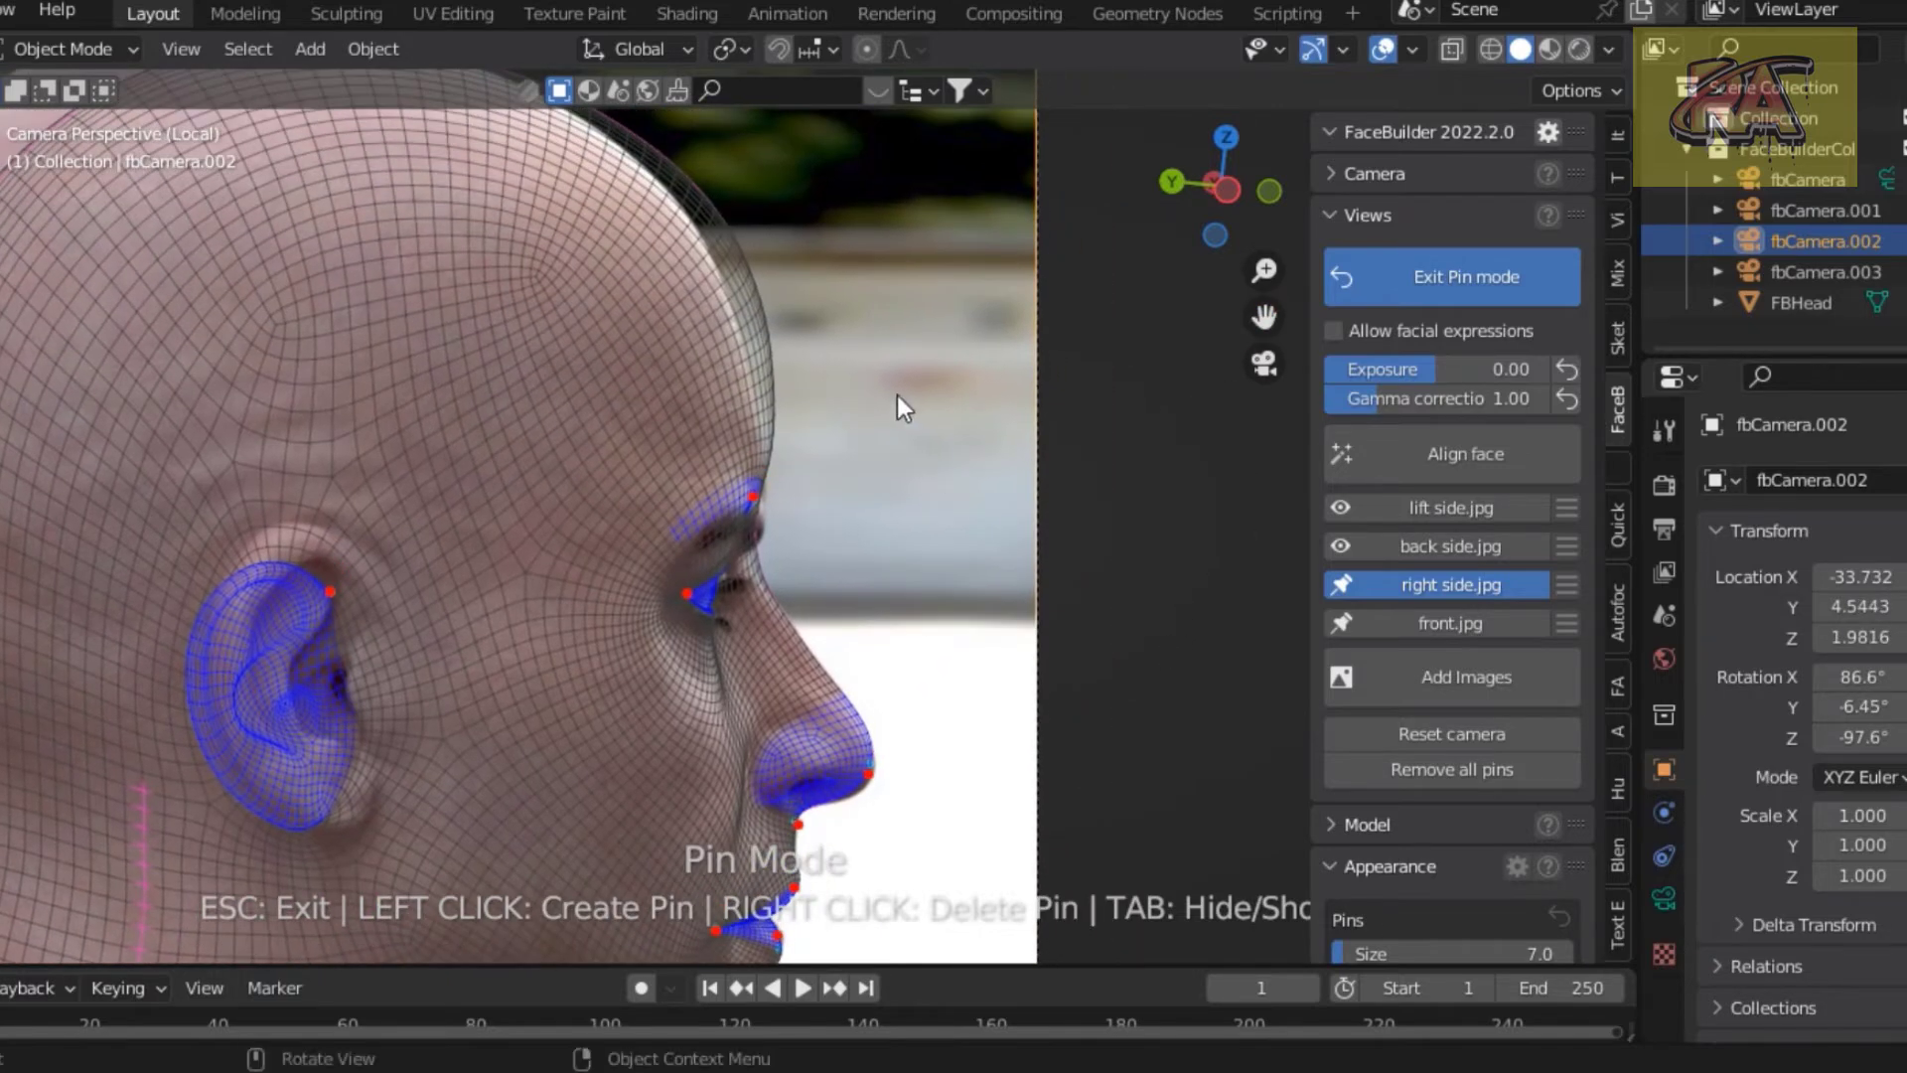
Add a forehead pin and fit the forehead outline to right side.jpg's profile.
left_click(759, 300)
left_click_drag(745, 308, 732, 307)
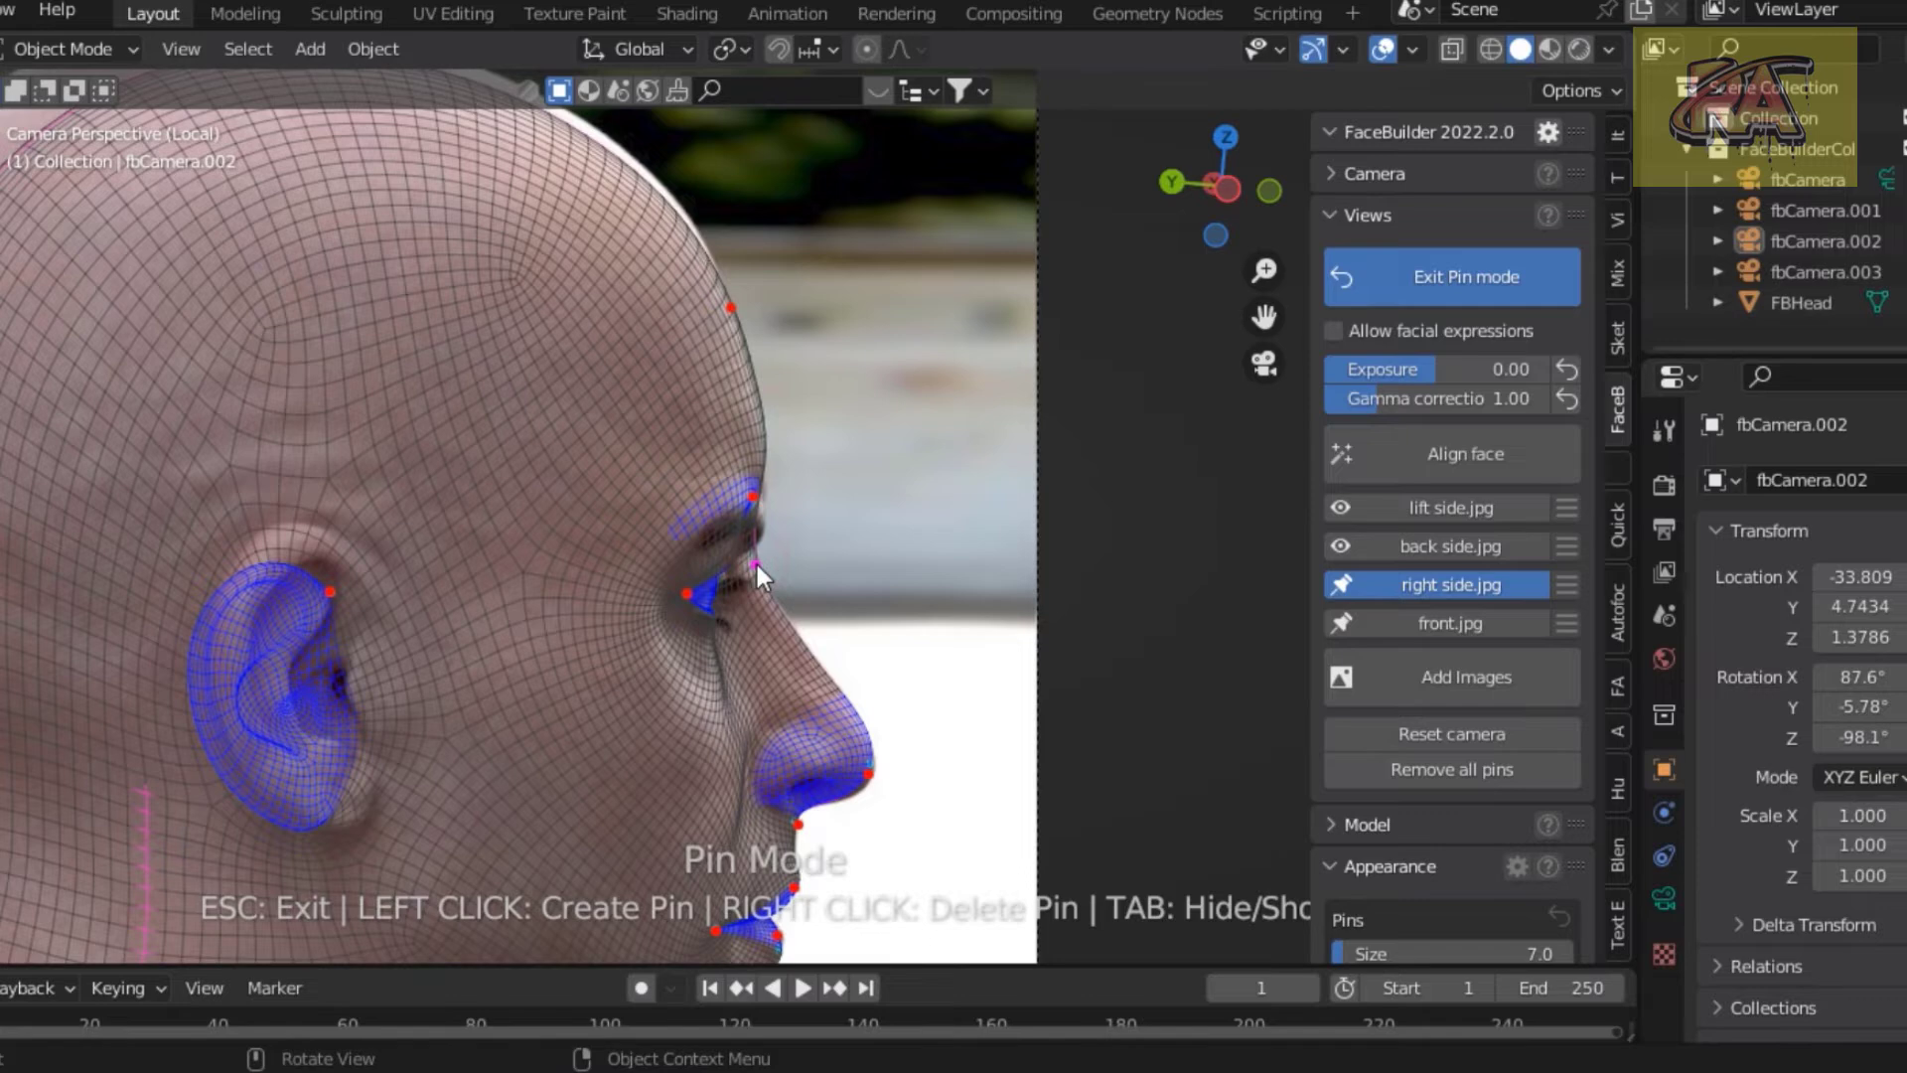
left_click_drag(753, 560, 759, 505)
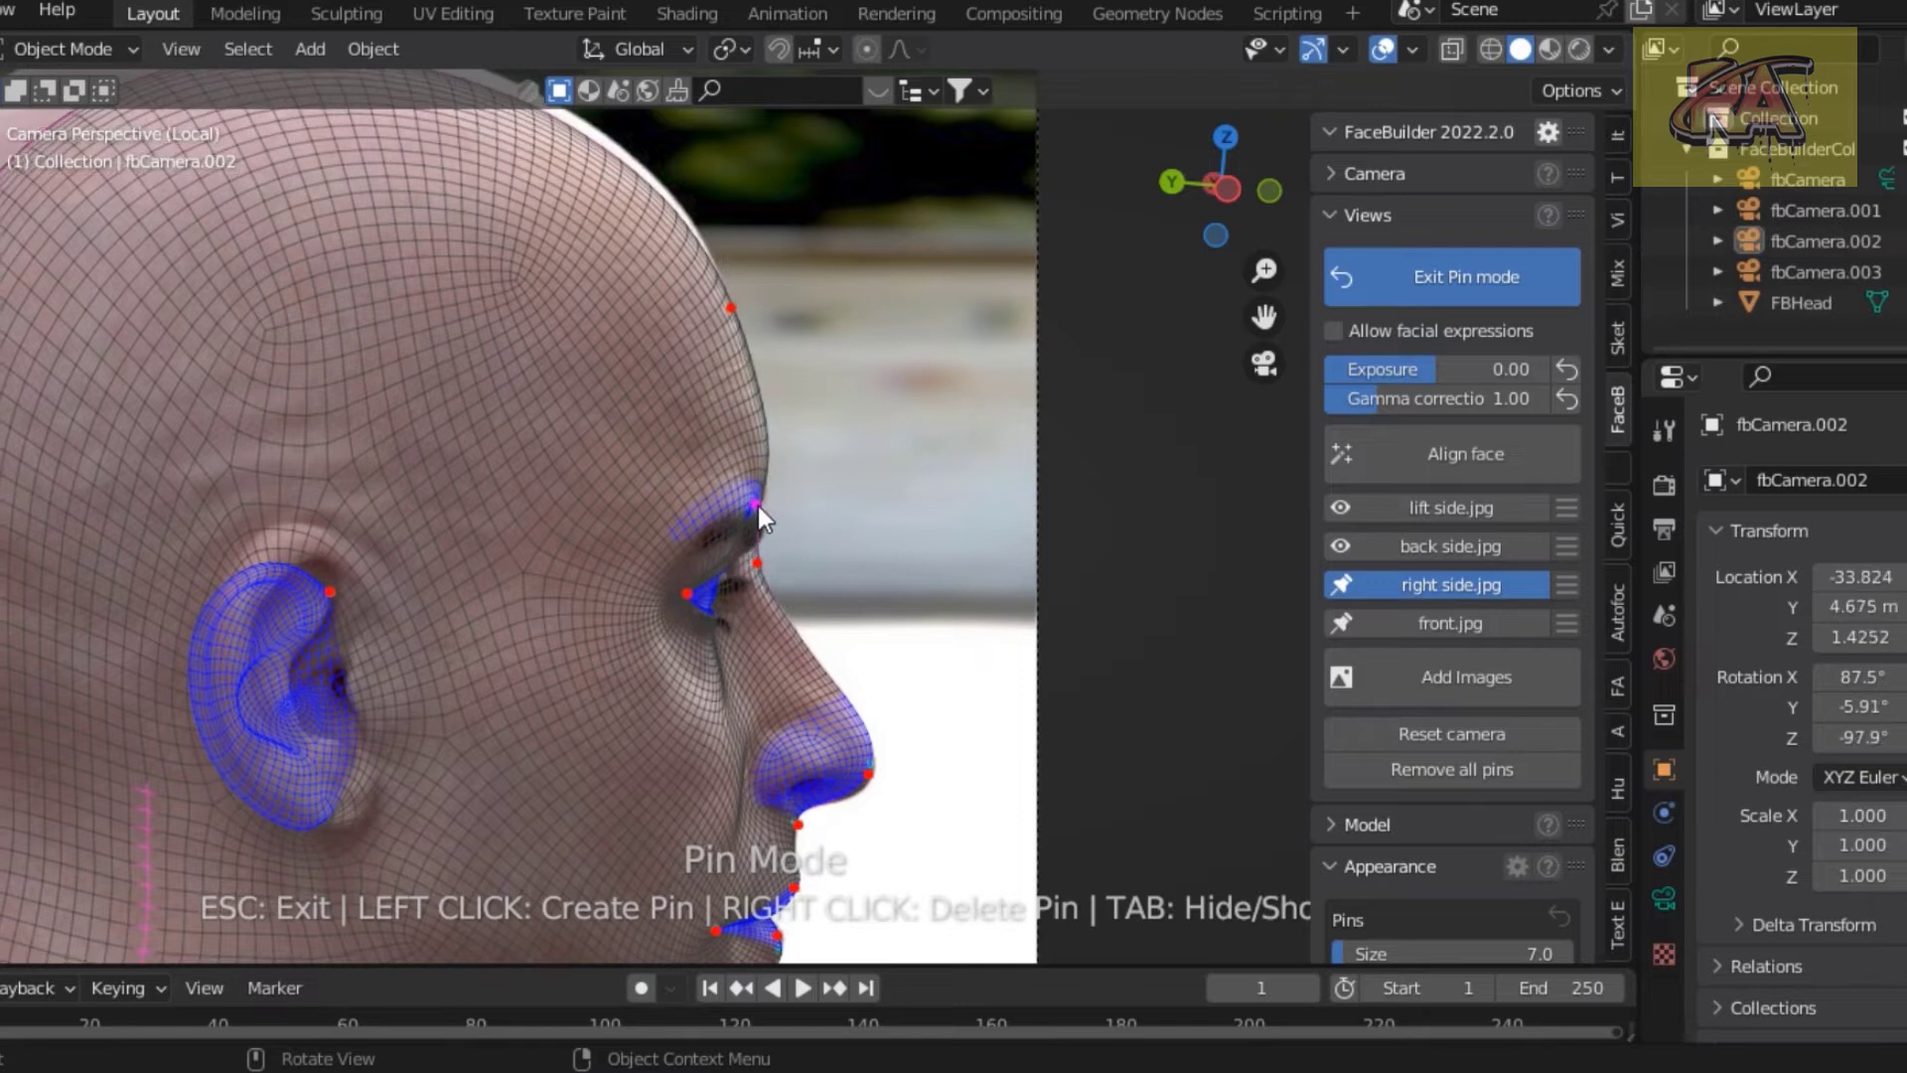
scroll(798, 658, "down", 2)
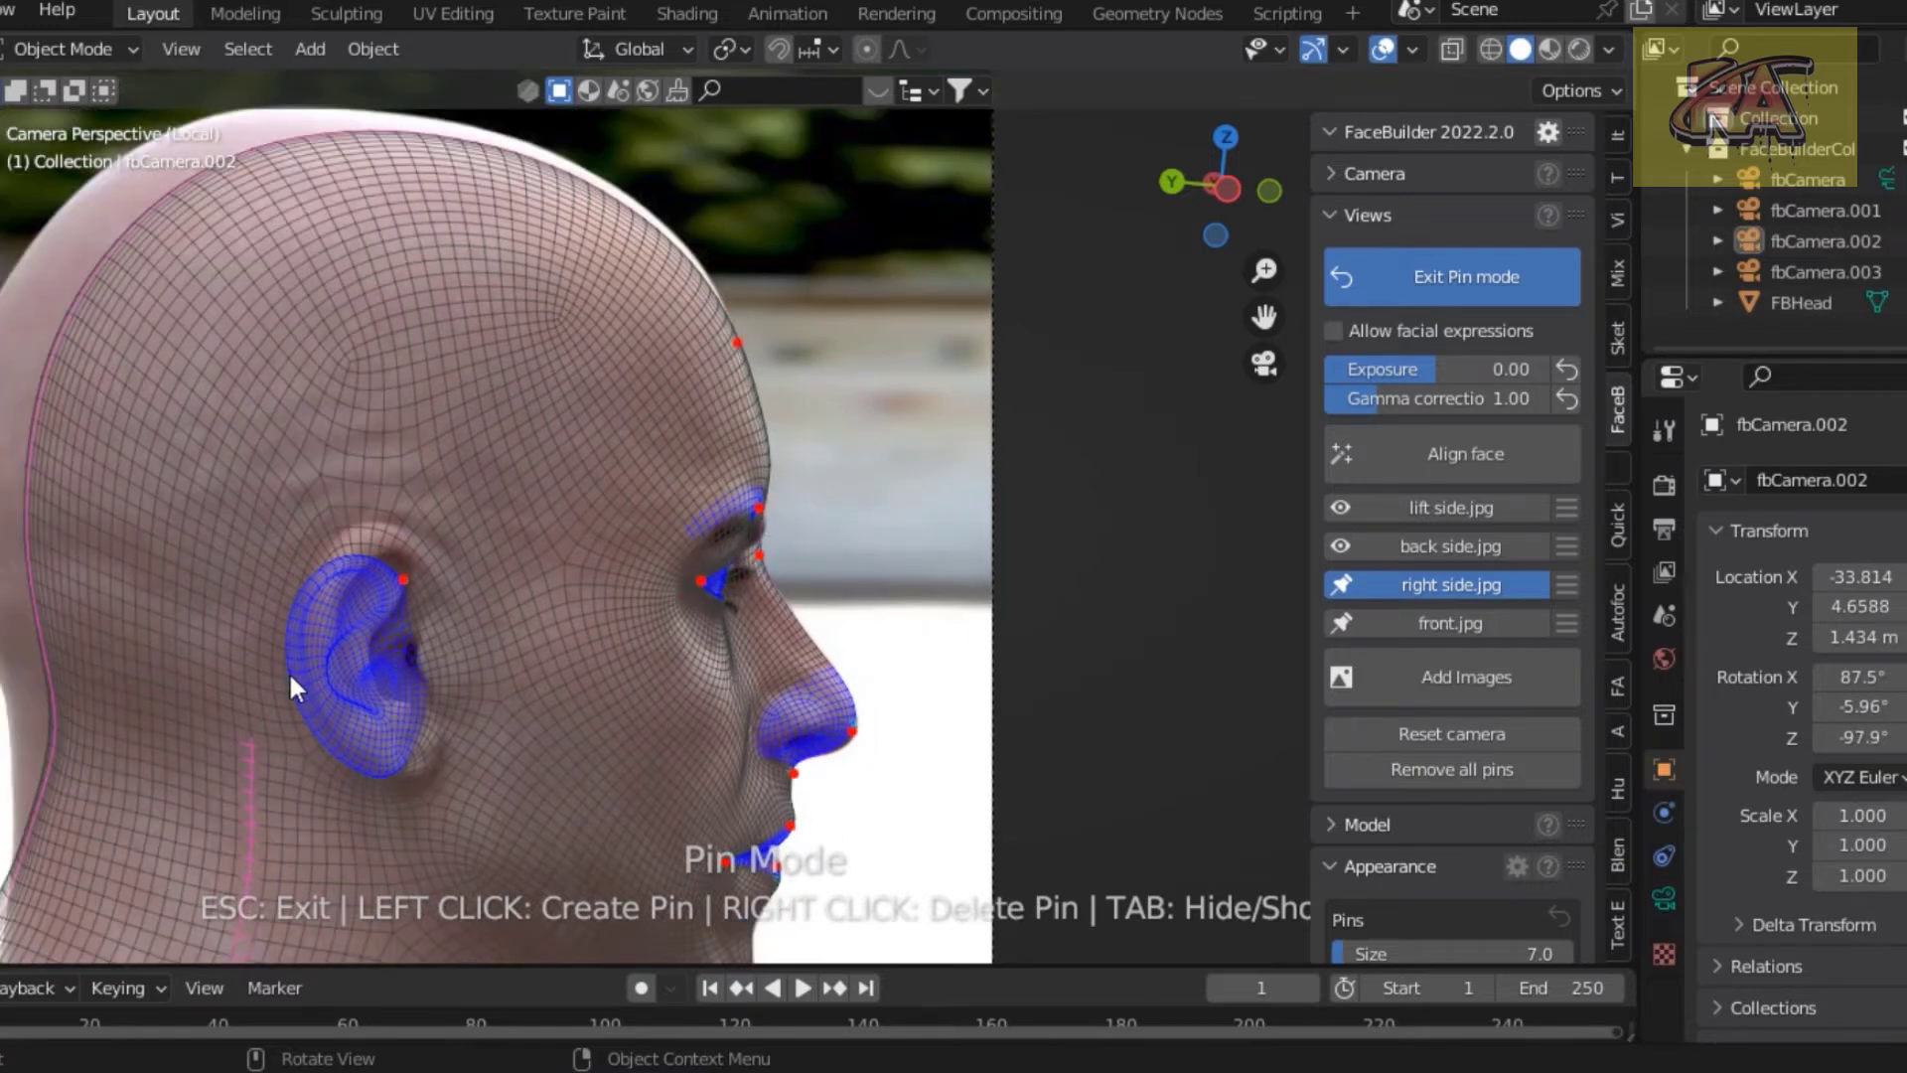
Pin the ear's top, rim, lobe and back edge to the photo, then frame the whole photo.
left_click_drag(303, 671, 324, 644)
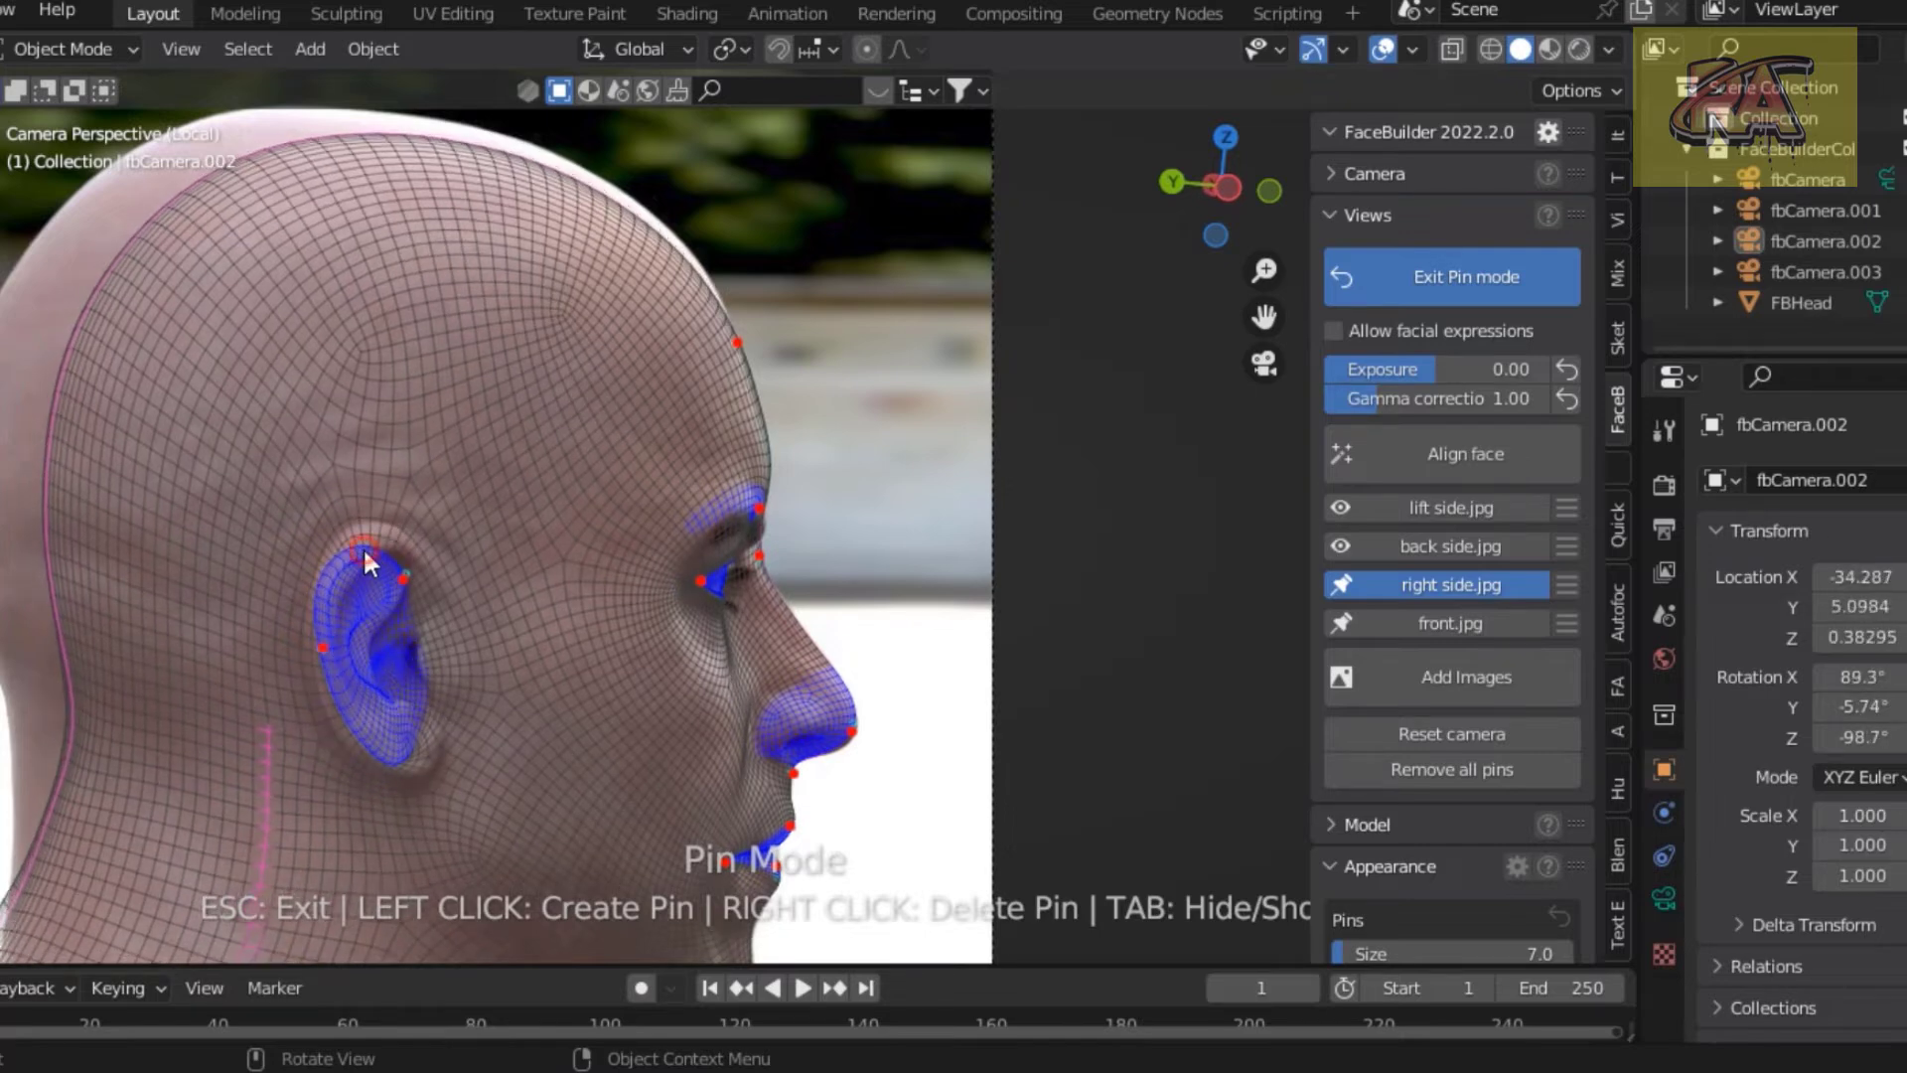
left_click_drag(370, 541, 380, 509)
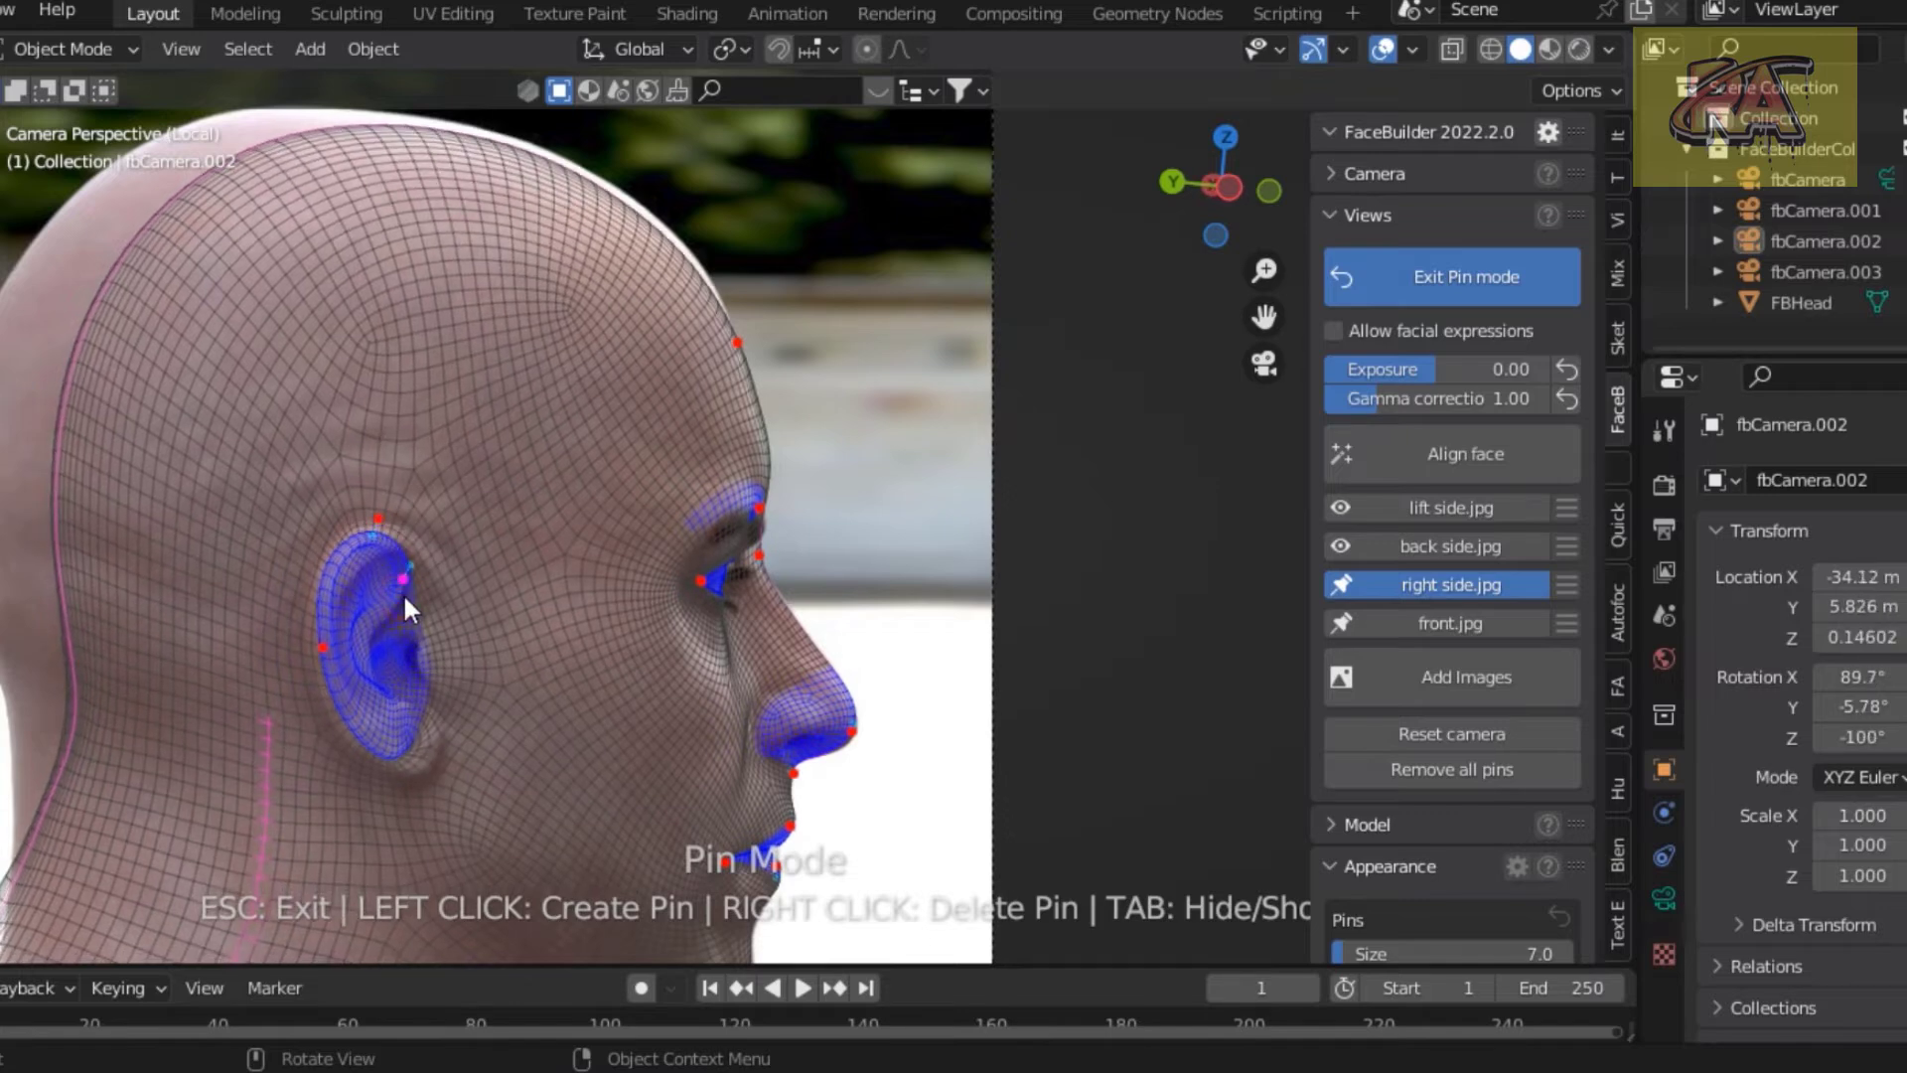
left_click_drag(409, 602, 436, 568)
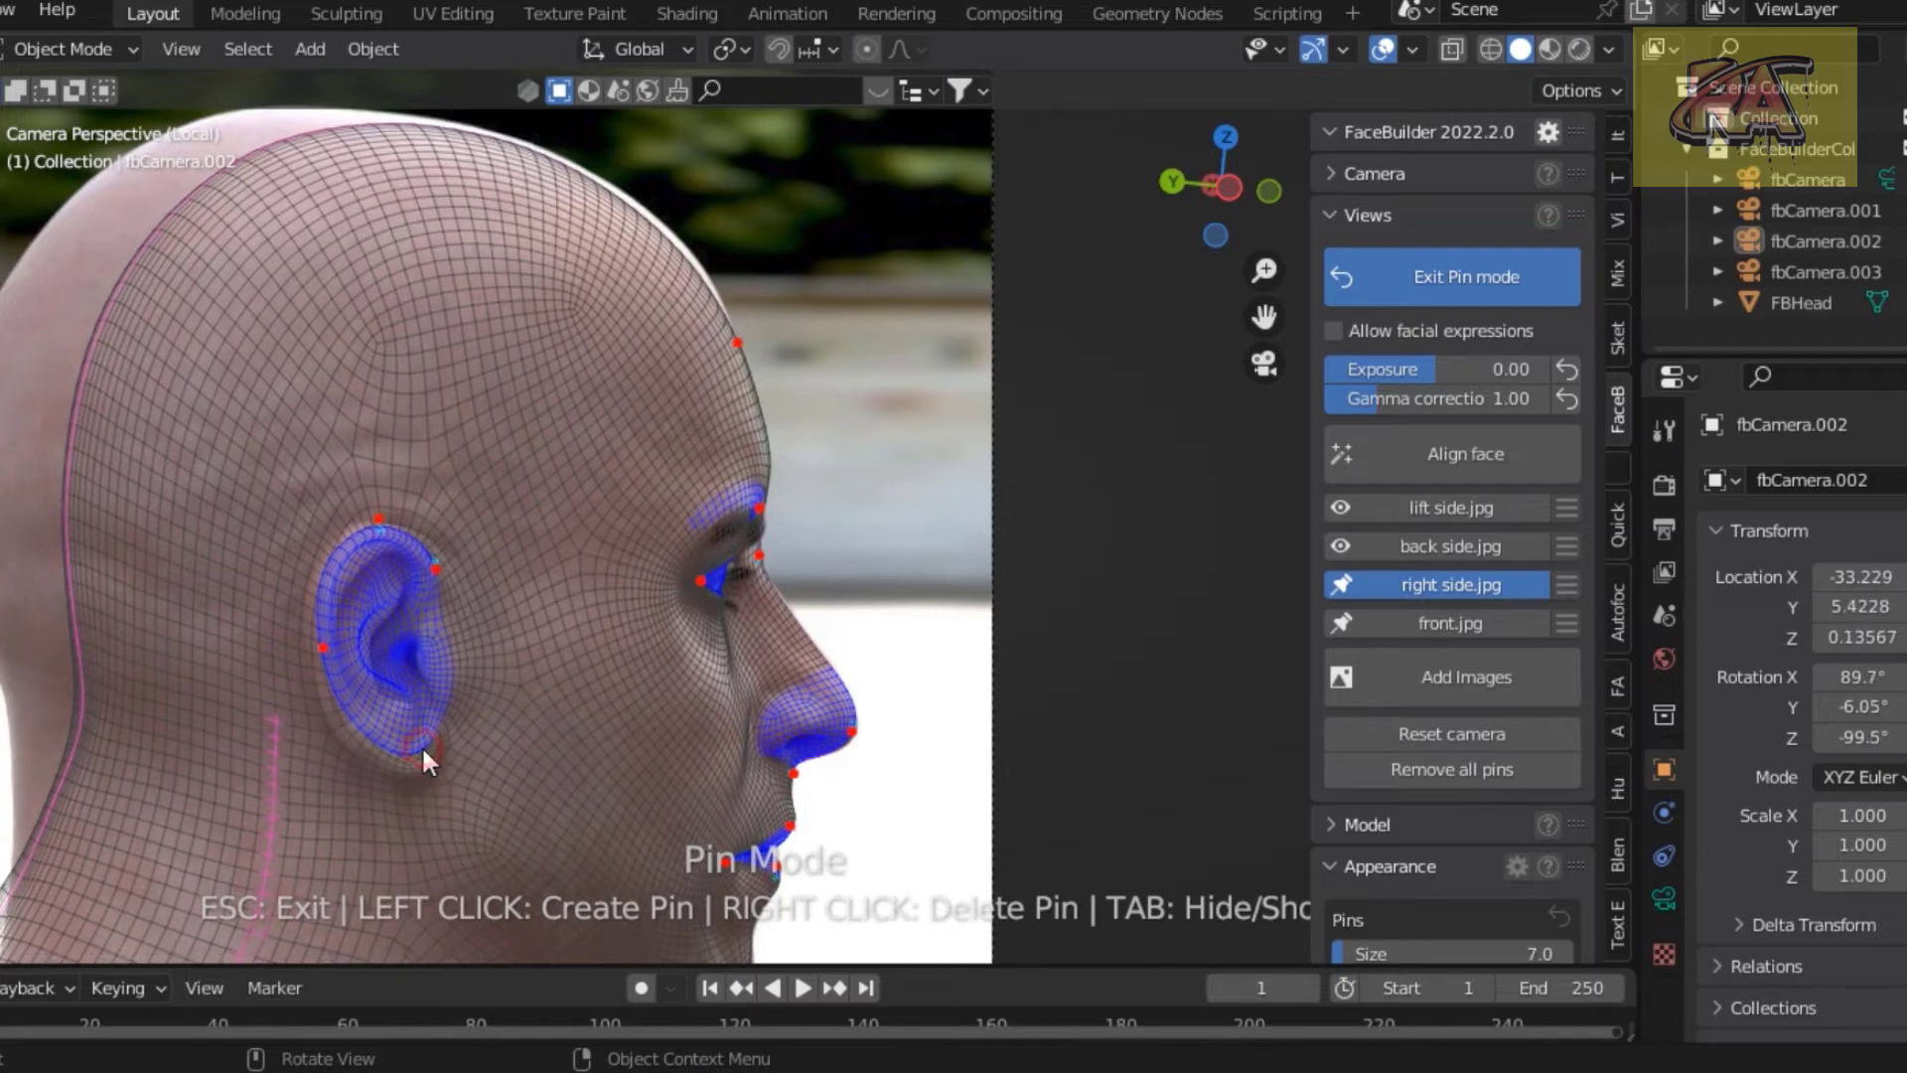
left_click_drag(420, 757, 351, 731)
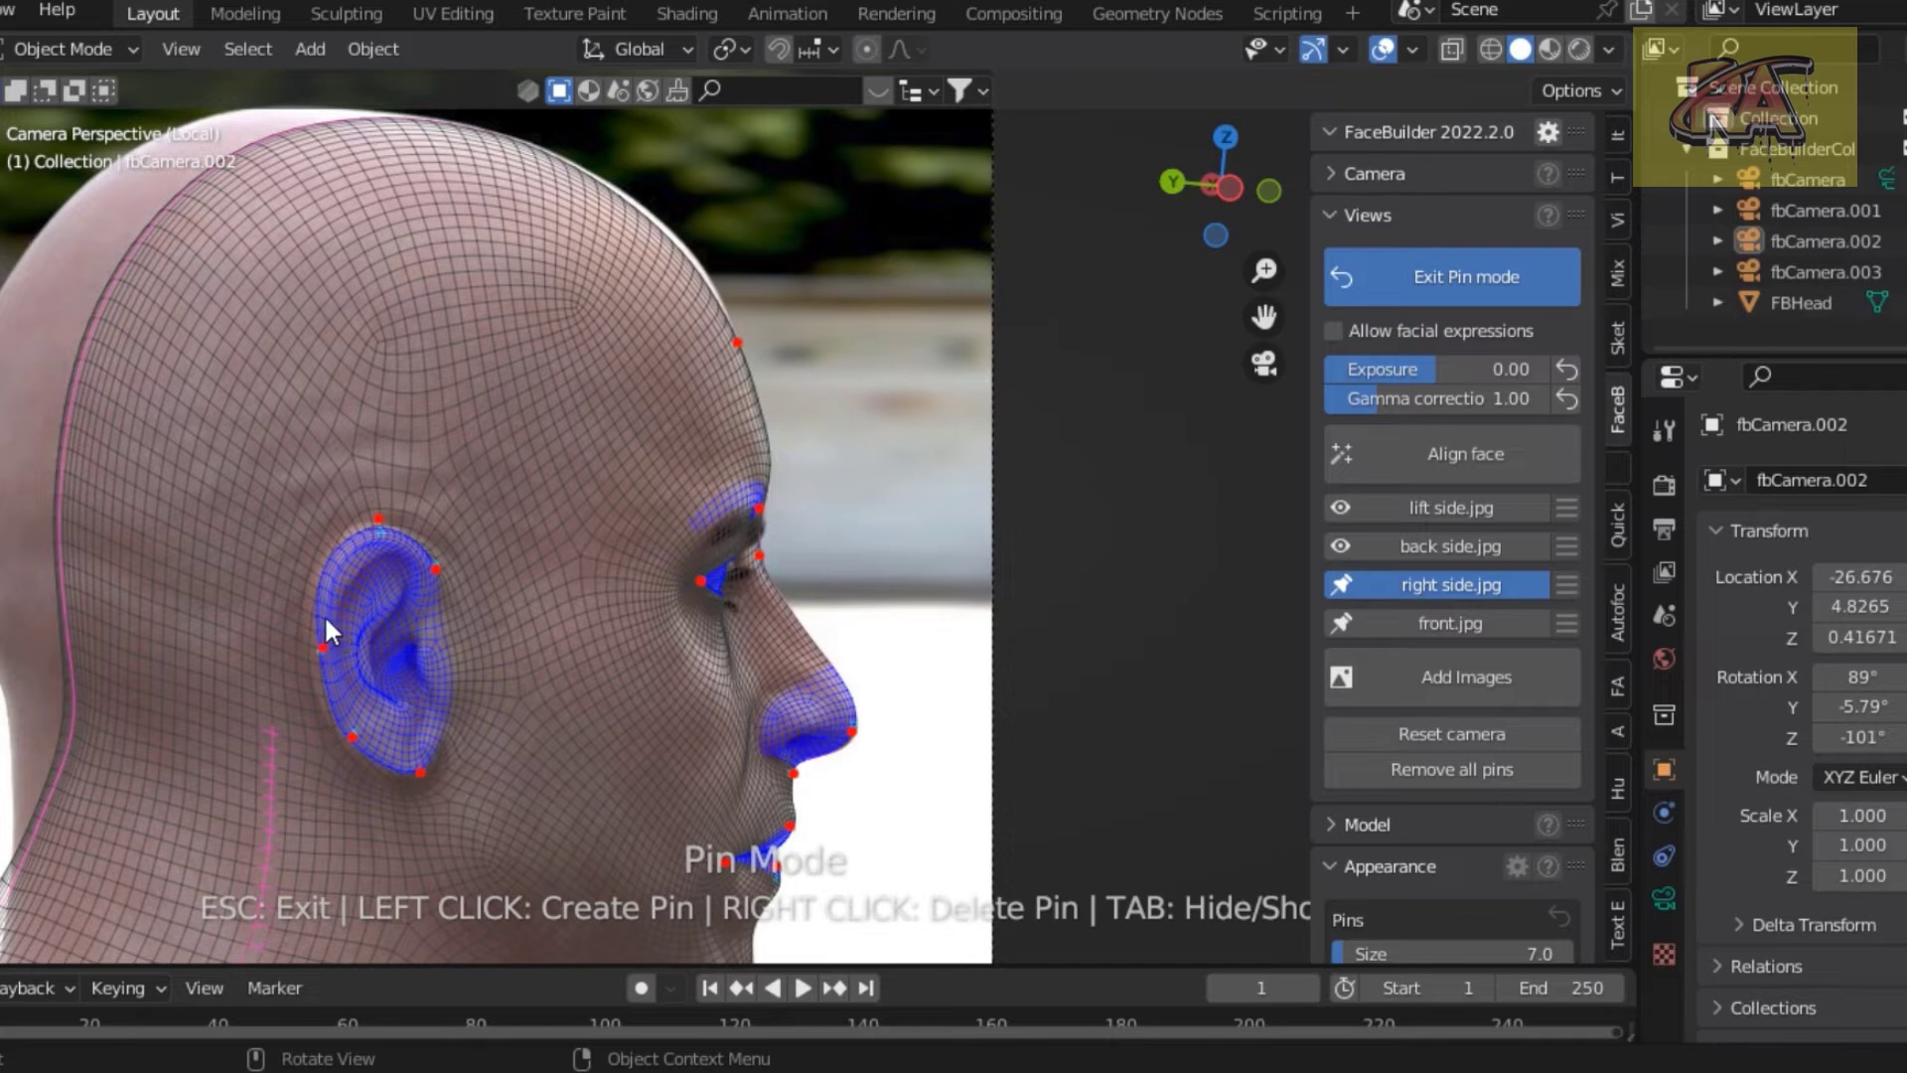
left_click_drag(325, 584, 313, 591)
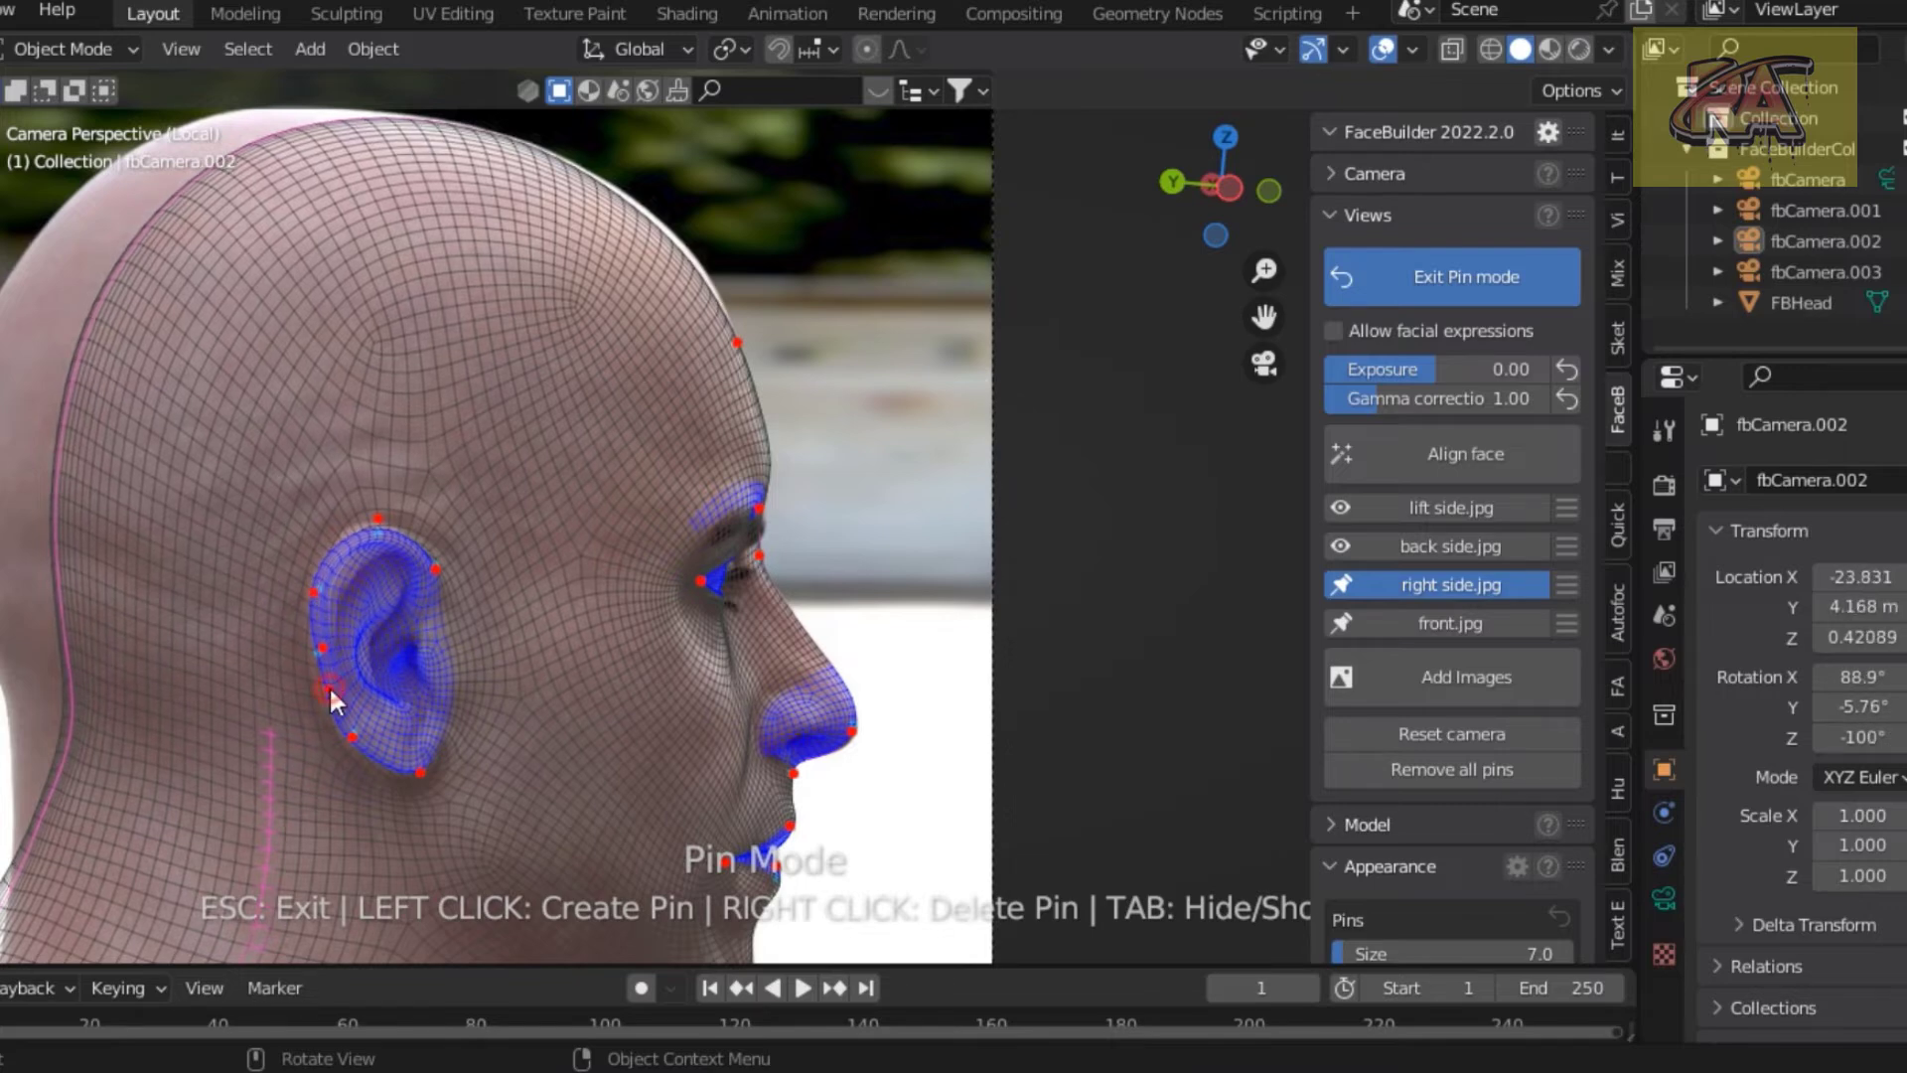
left_click_drag(326, 688, 323, 692)
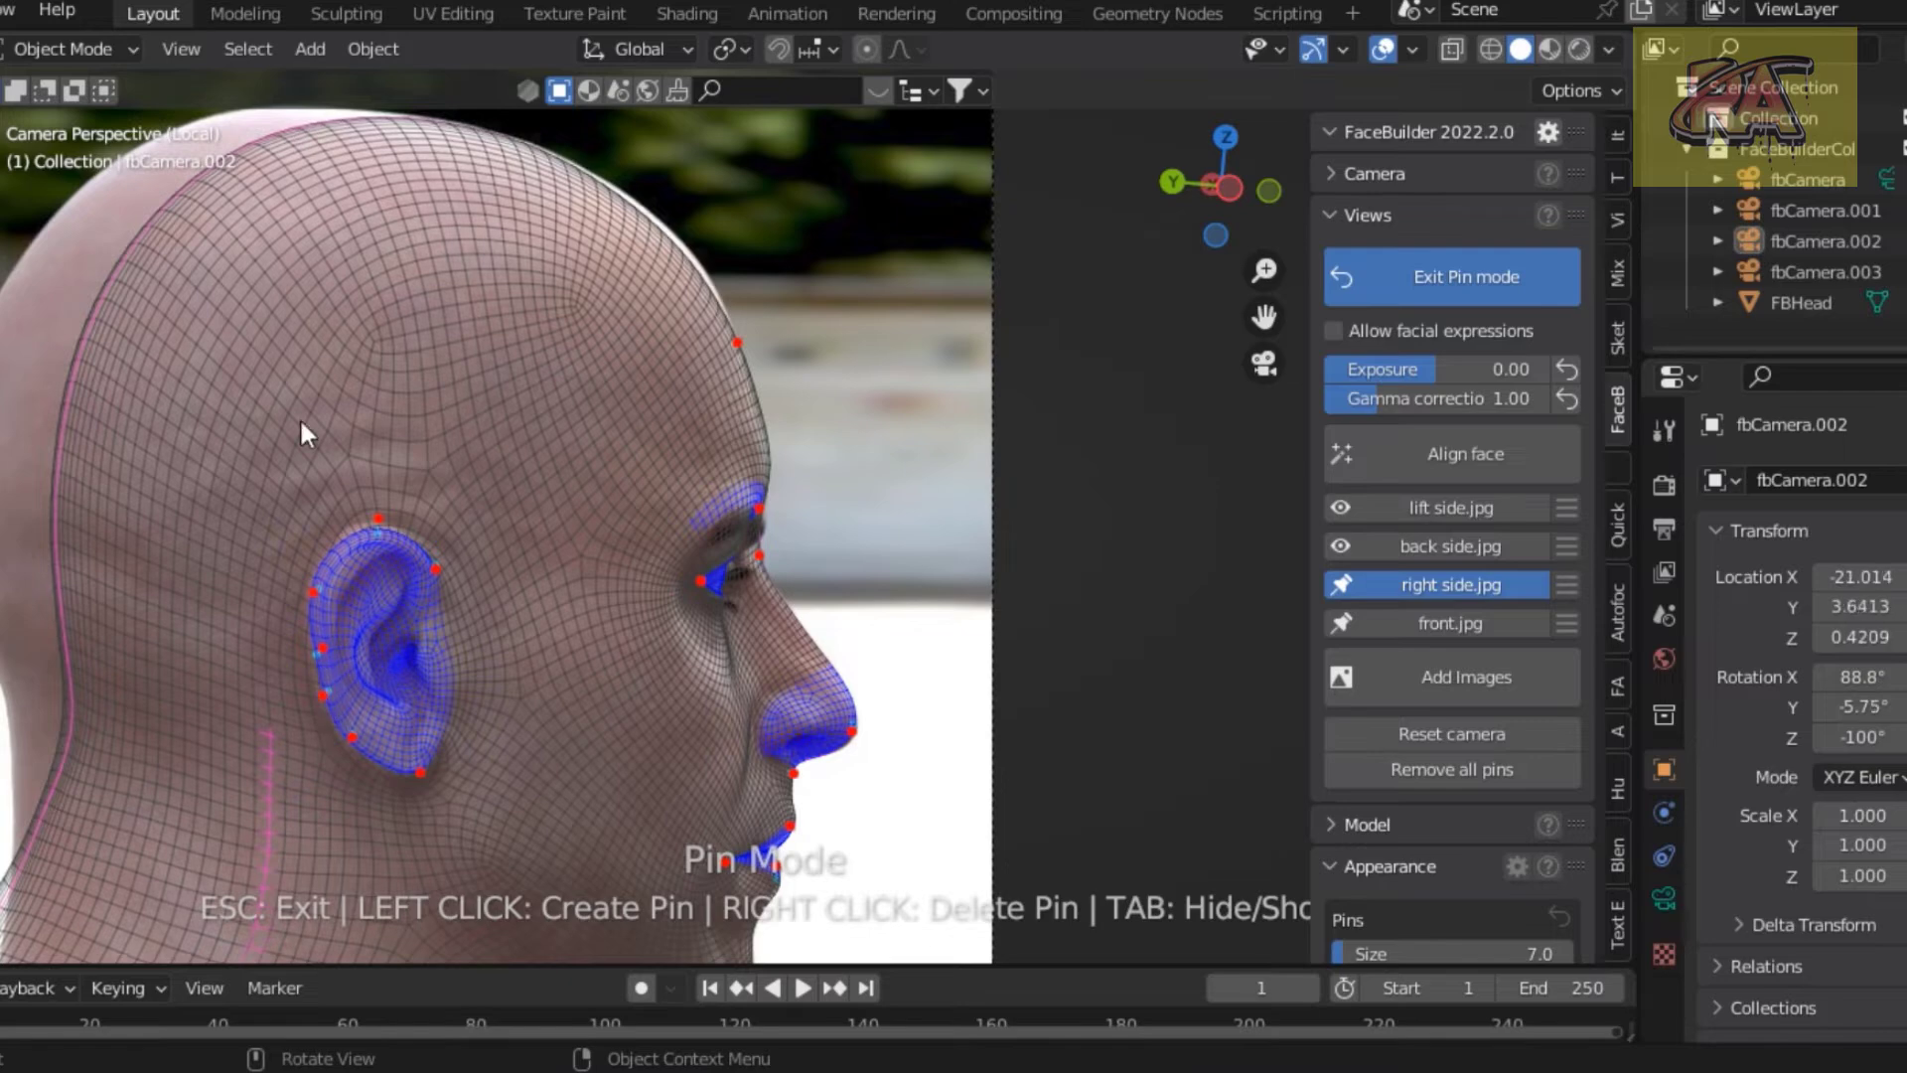
key("Home")
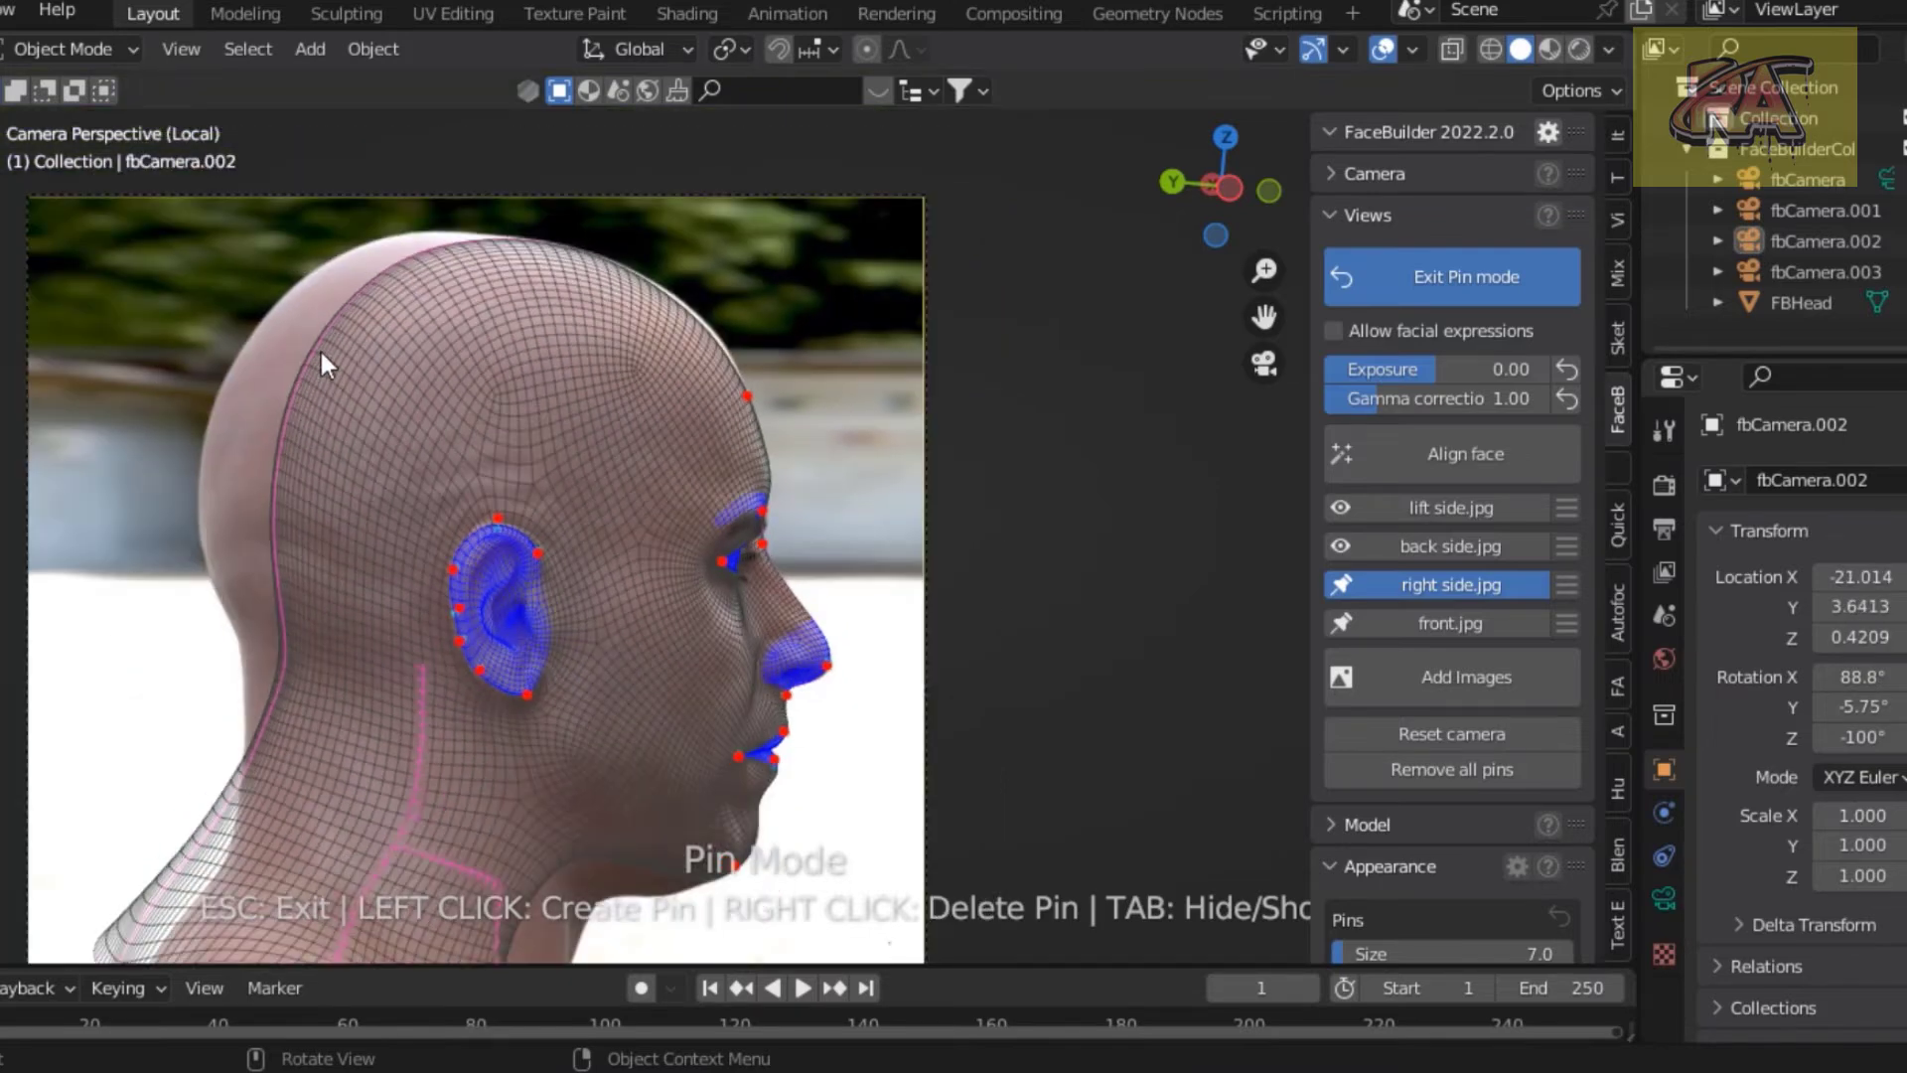
Pin the back-of-head and crown outline to the right side.jpg profile.
left_click_drag(314, 347, 229, 362)
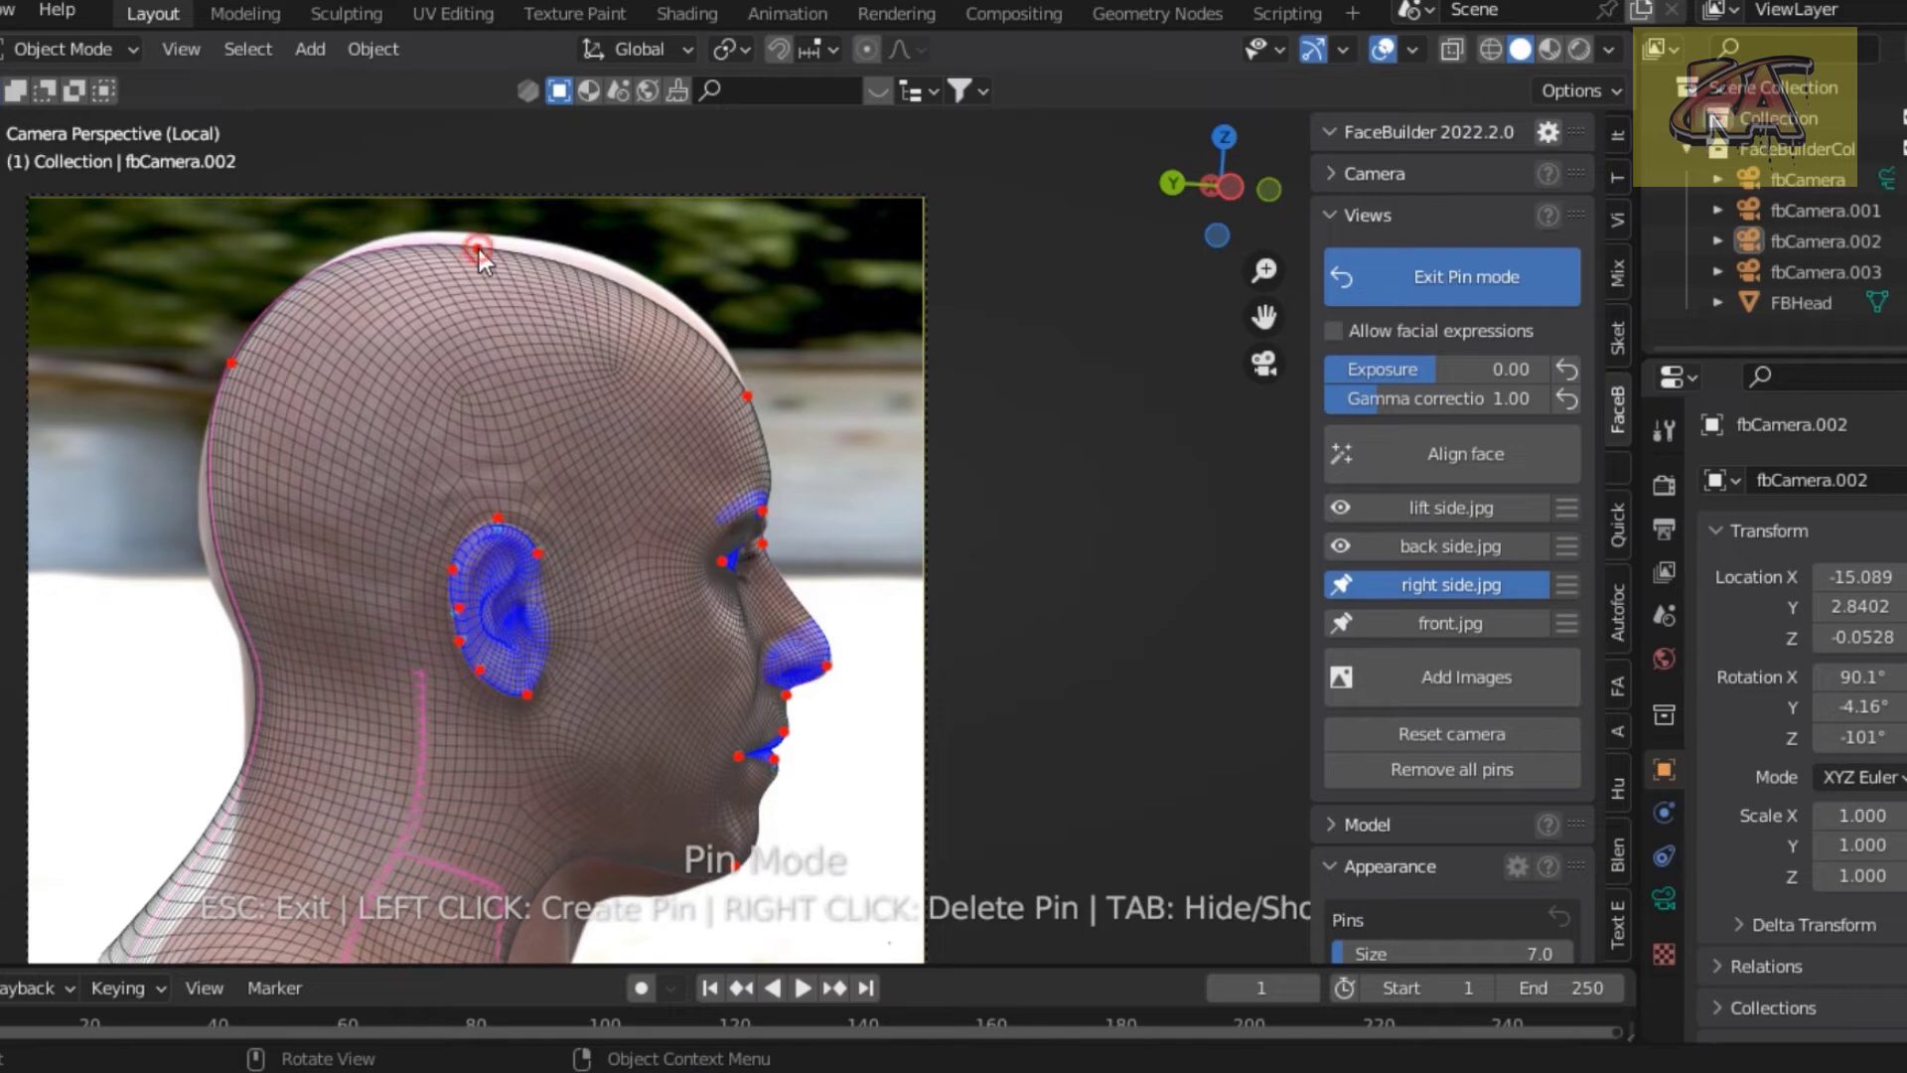
left_click_drag(482, 242, 483, 233)
left_click(617, 274)
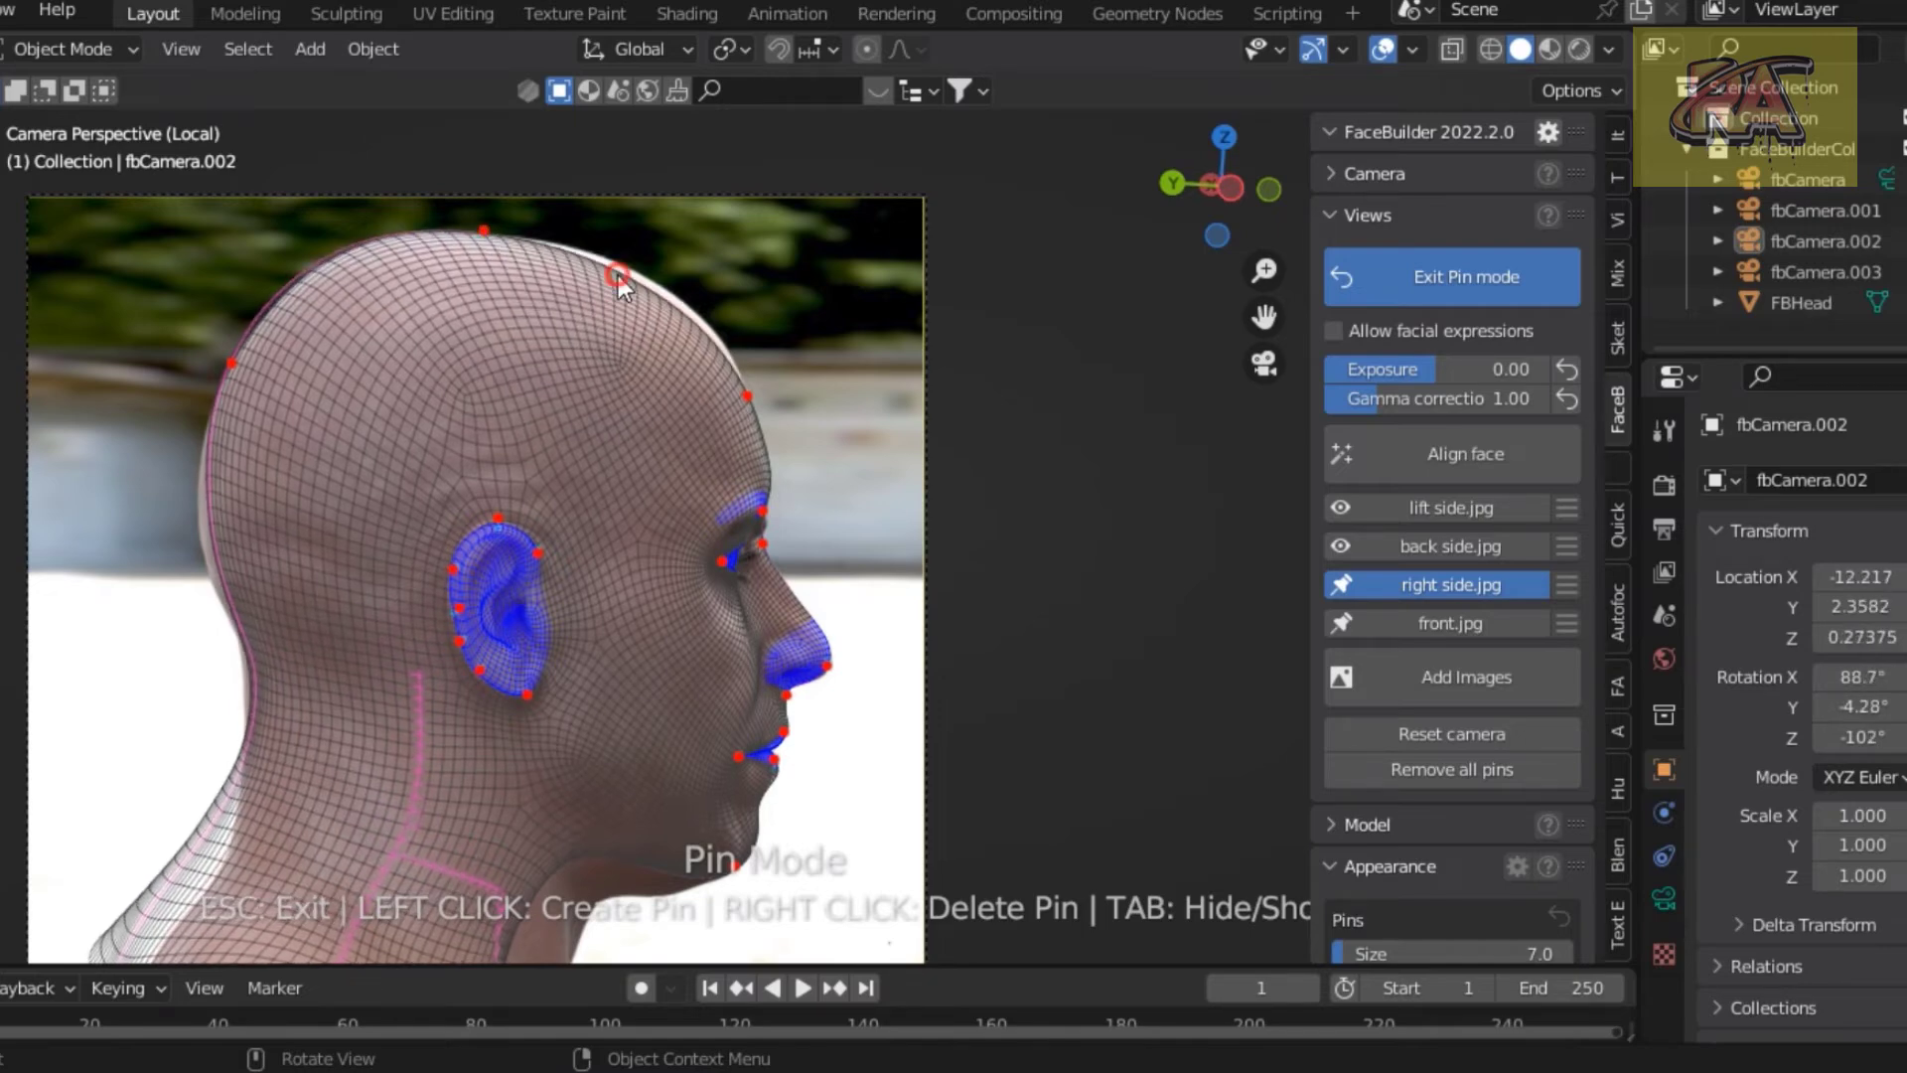
left_click_drag(618, 268, 629, 265)
Add and fit pins along the neck, back of head and chin-neck line.
scroll(353, 684, "down", 2)
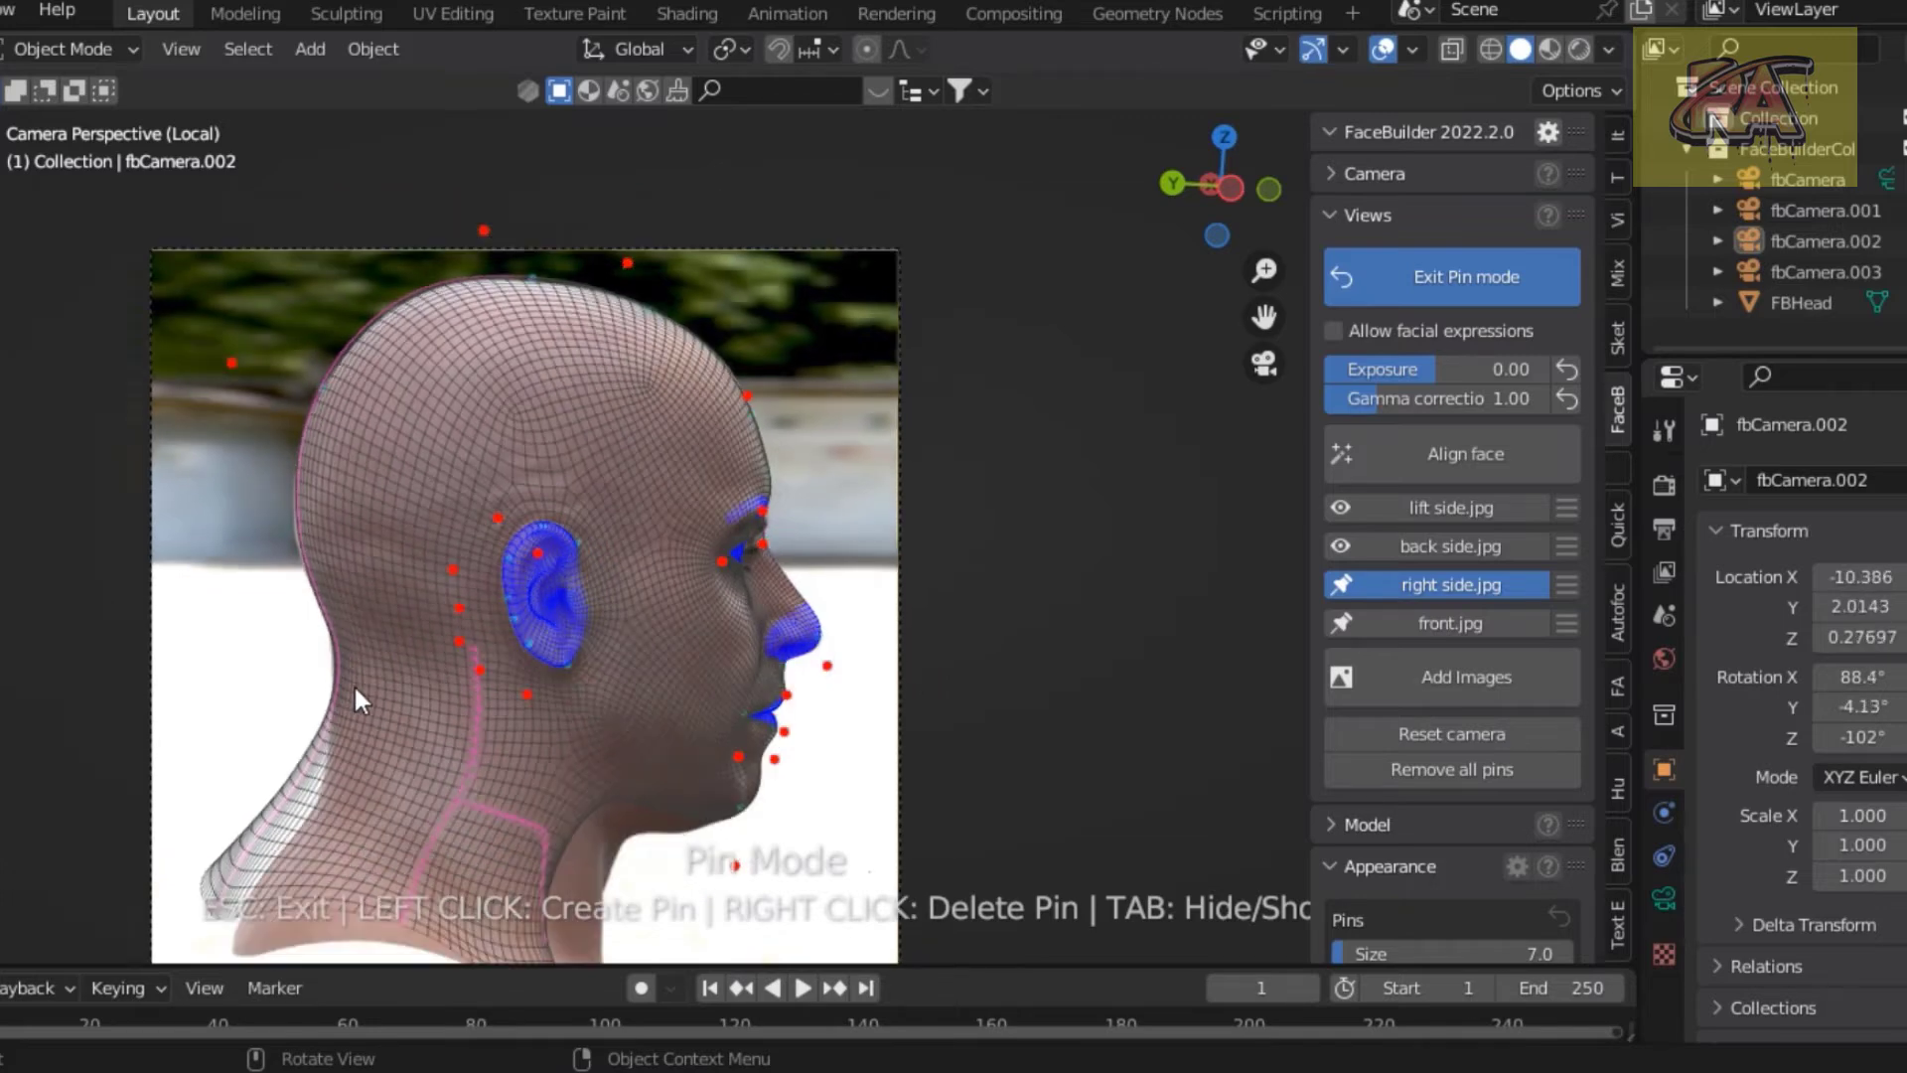
scroll(338, 760, "down", 2)
mouse_move(357, 767)
left_mouse_down()
mouse_move(384, 784)
mouse_move(355, 814)
mouse_move(374, 802)
left_mouse_up()
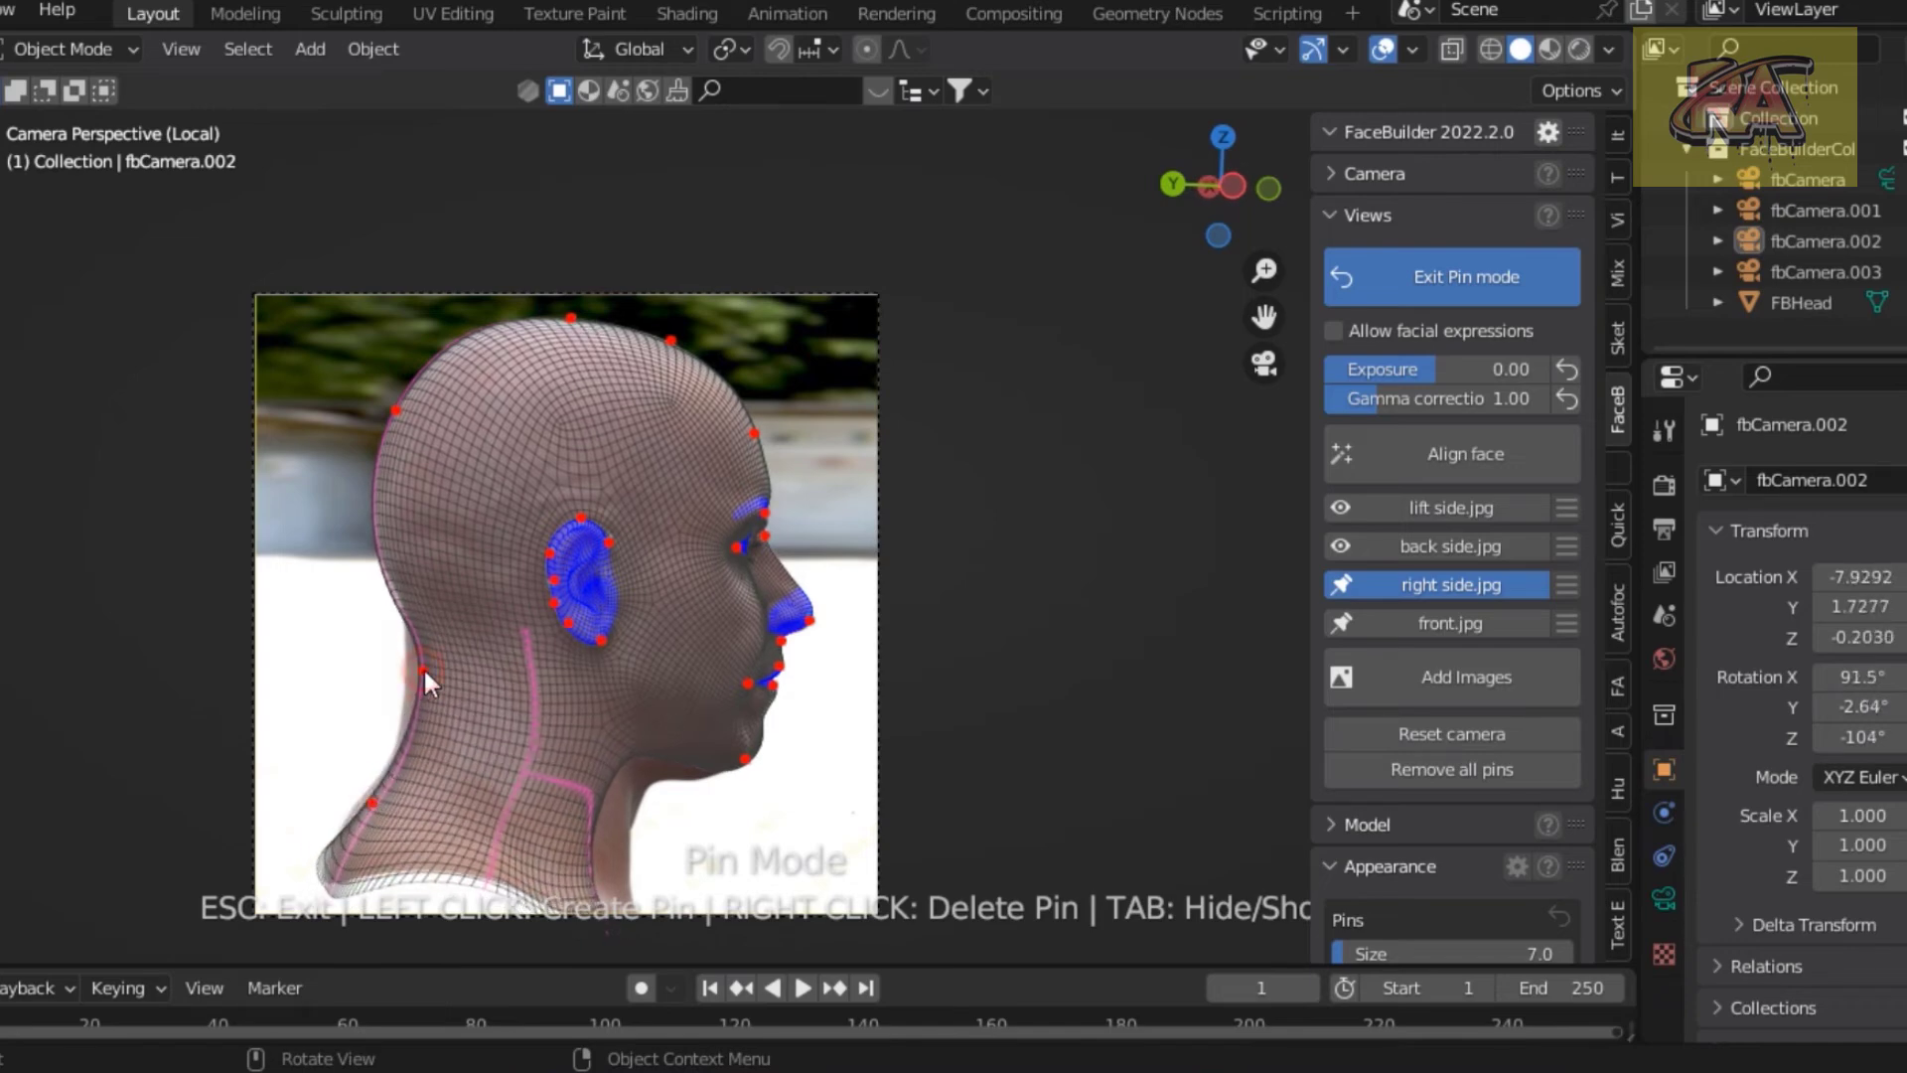
left_click_drag(412, 679, 407, 674)
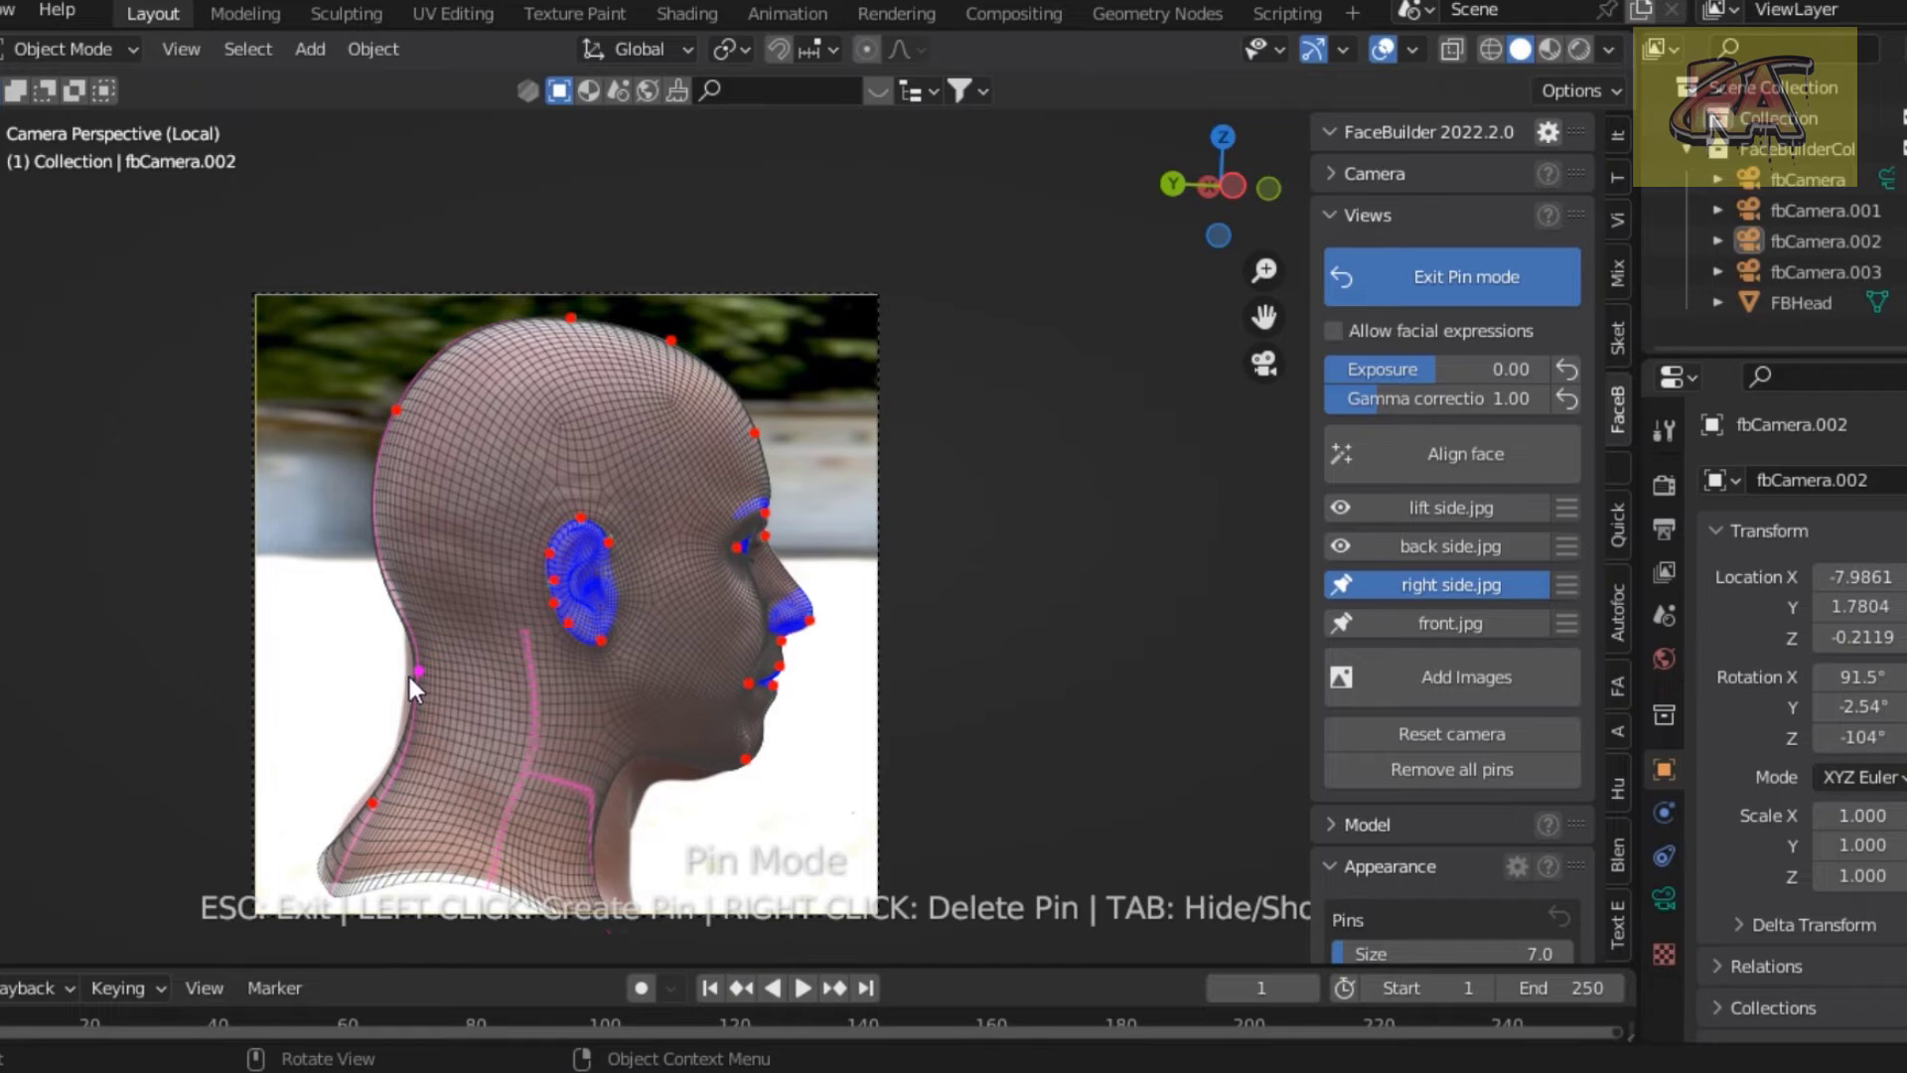
left_click(401, 594)
left_click_drag(401, 593, 401, 594)
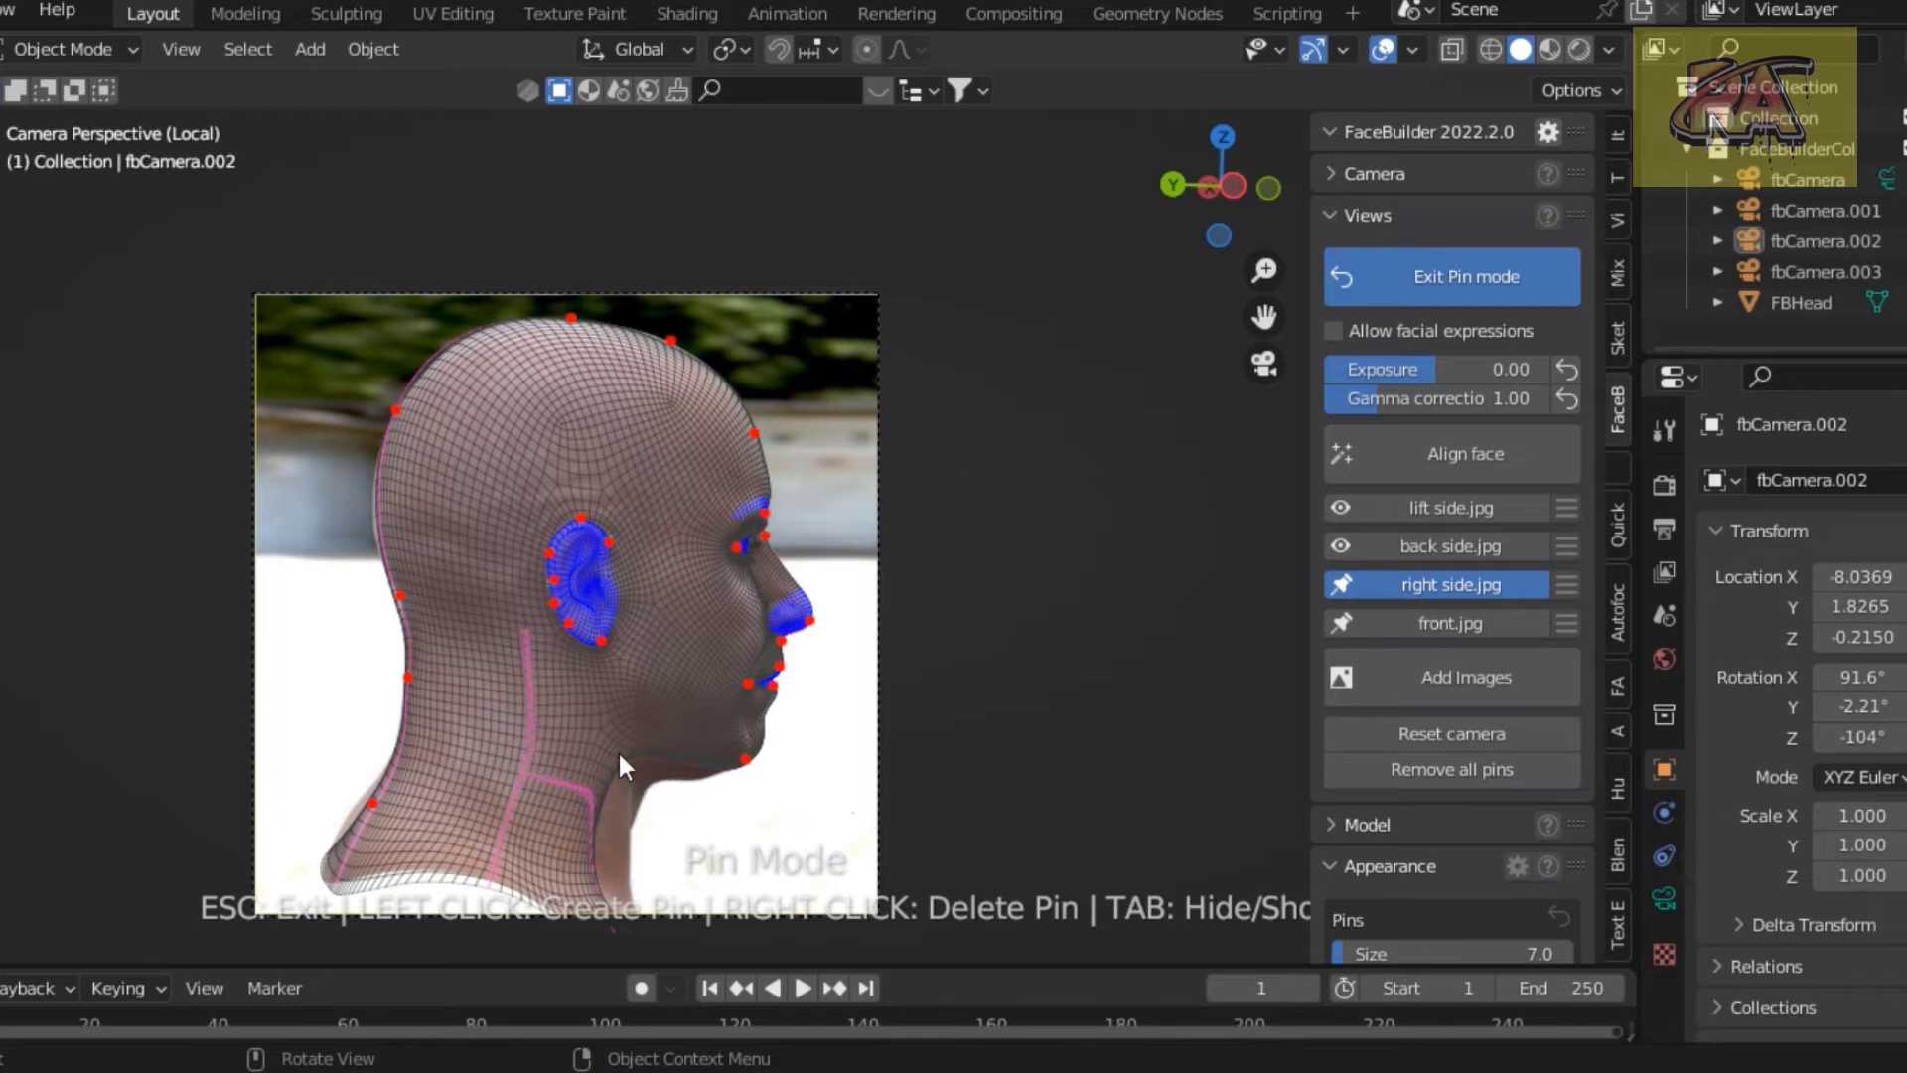
mouse_move(621, 754)
left_mouse_down()
mouse_move(638, 766)
mouse_move(630, 840)
left_mouse_up()
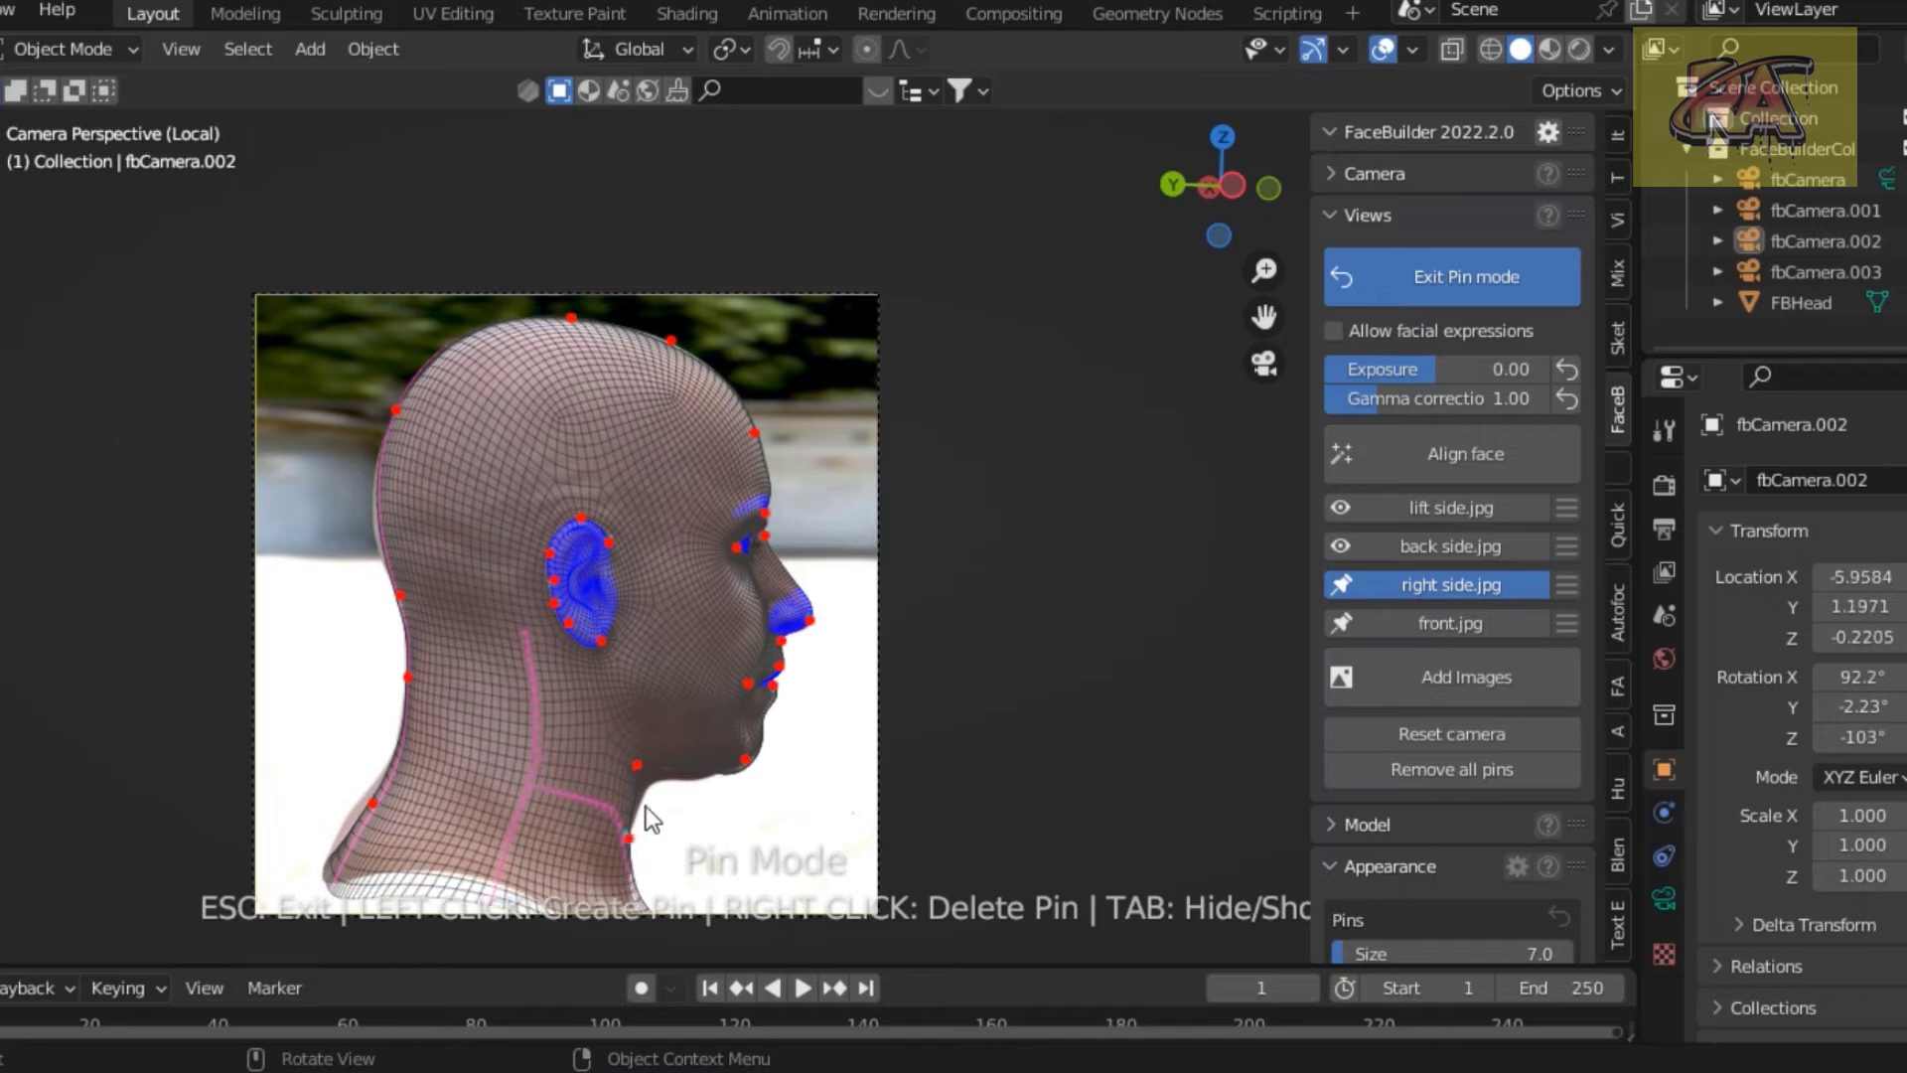
Delete the misplaced chin pin and re-pin the chin to the photo outline.
scroll(646, 809, "up", 1)
scroll(644, 864, "up", 2)
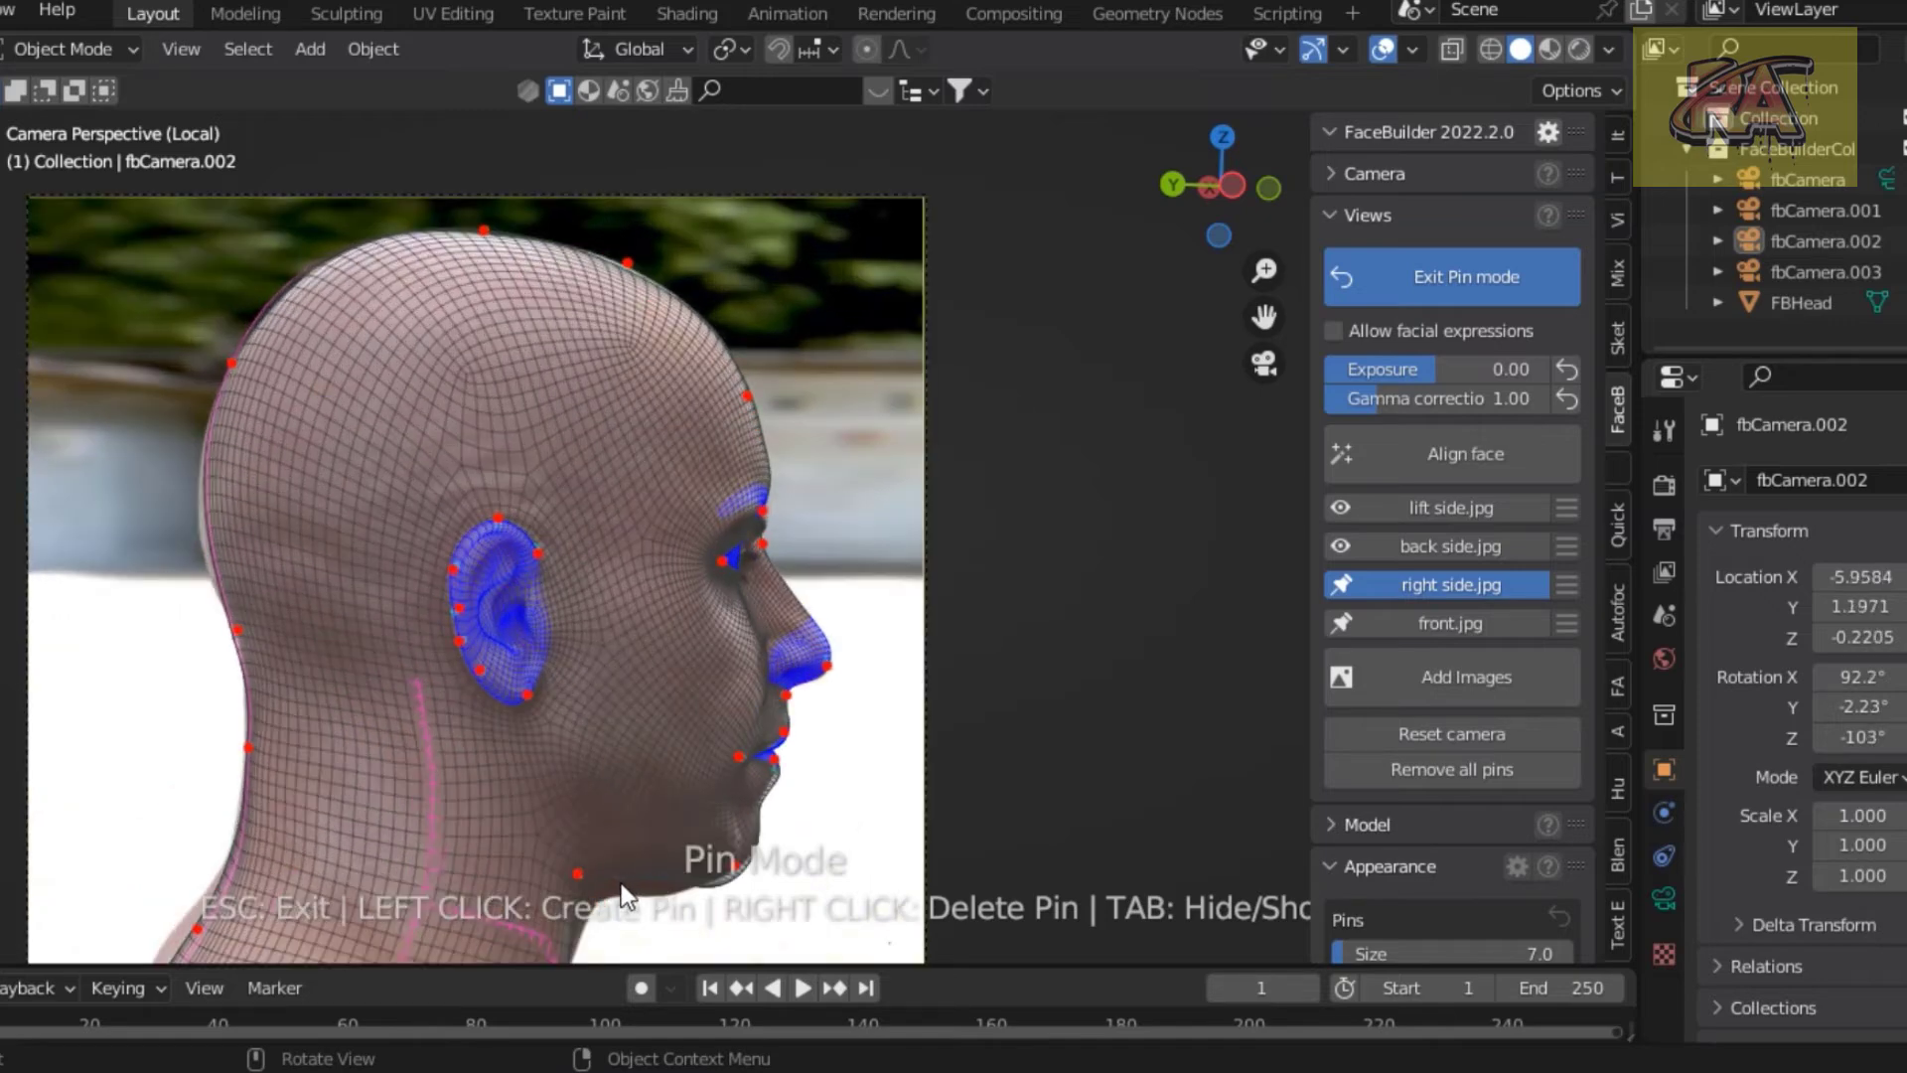
left_click_drag(1263, 316, 1187, 217)
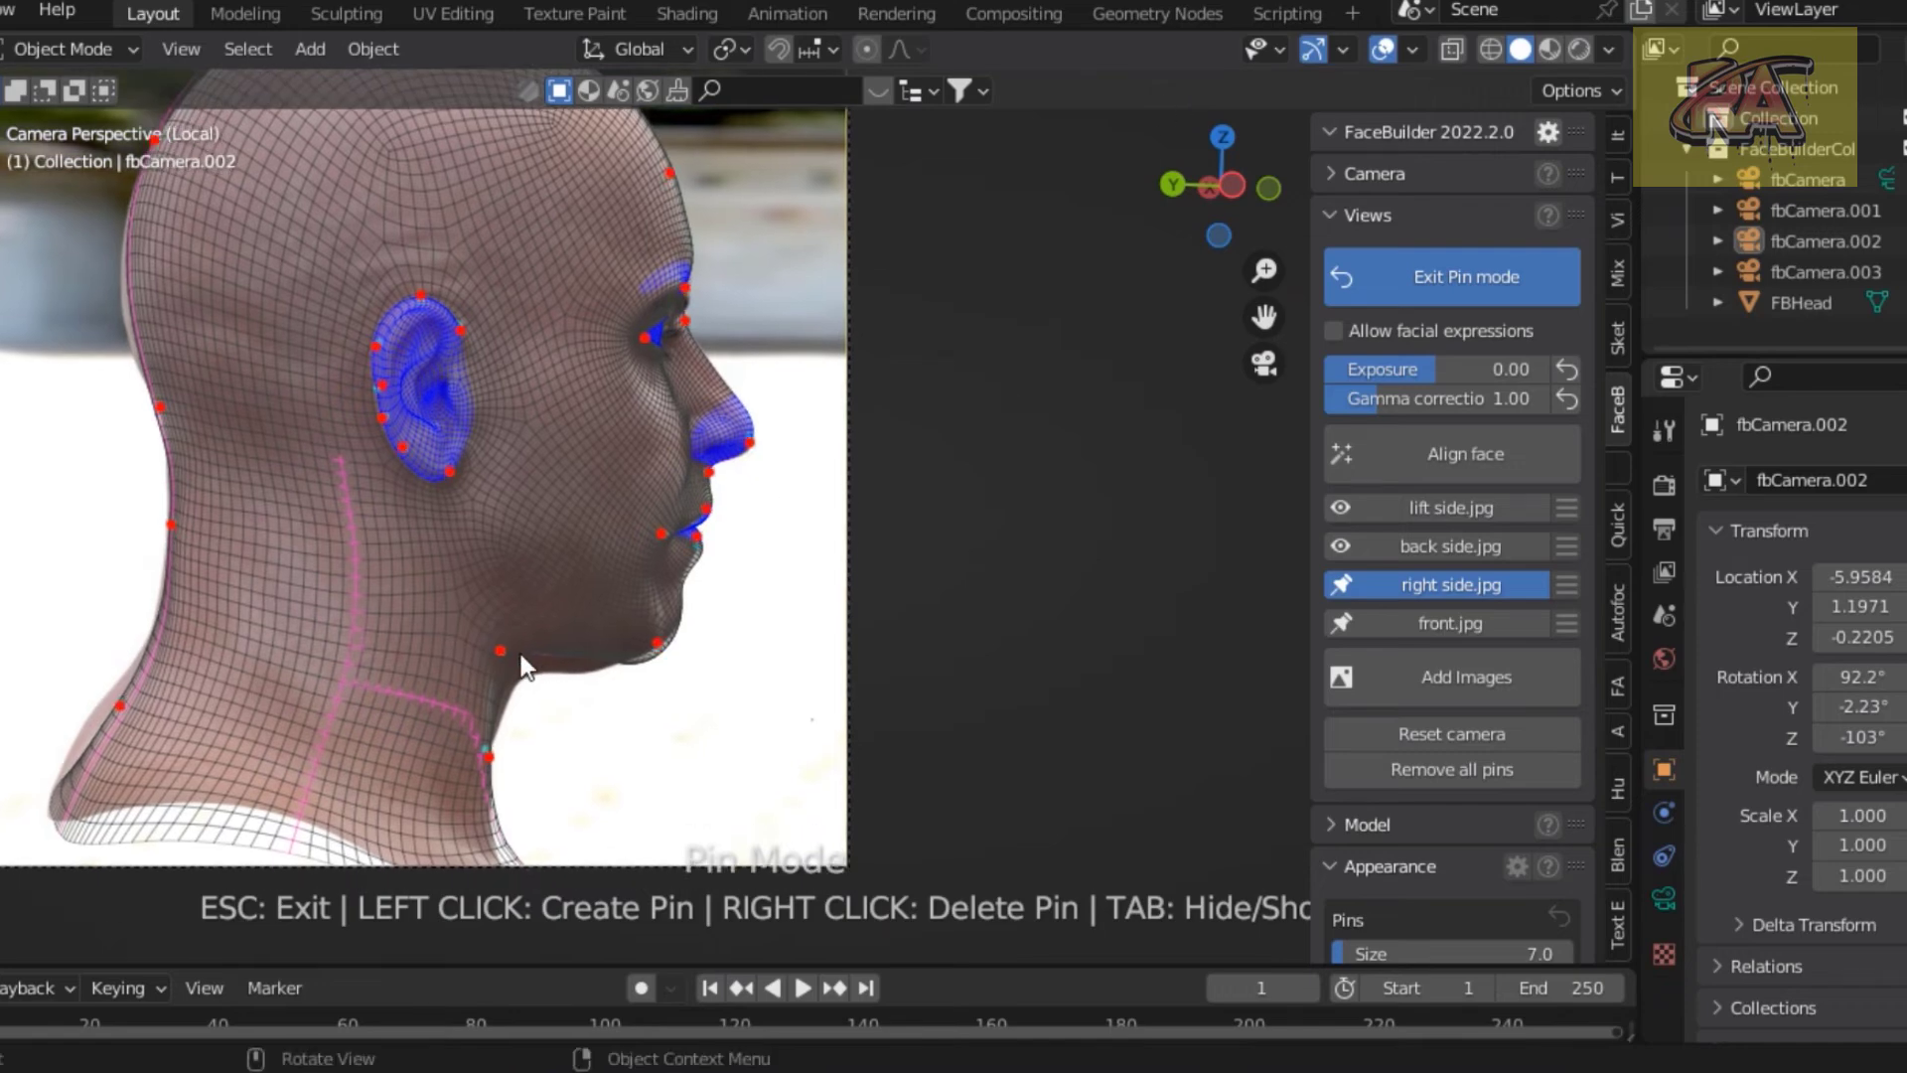
left_click_drag(500, 651, 557, 672)
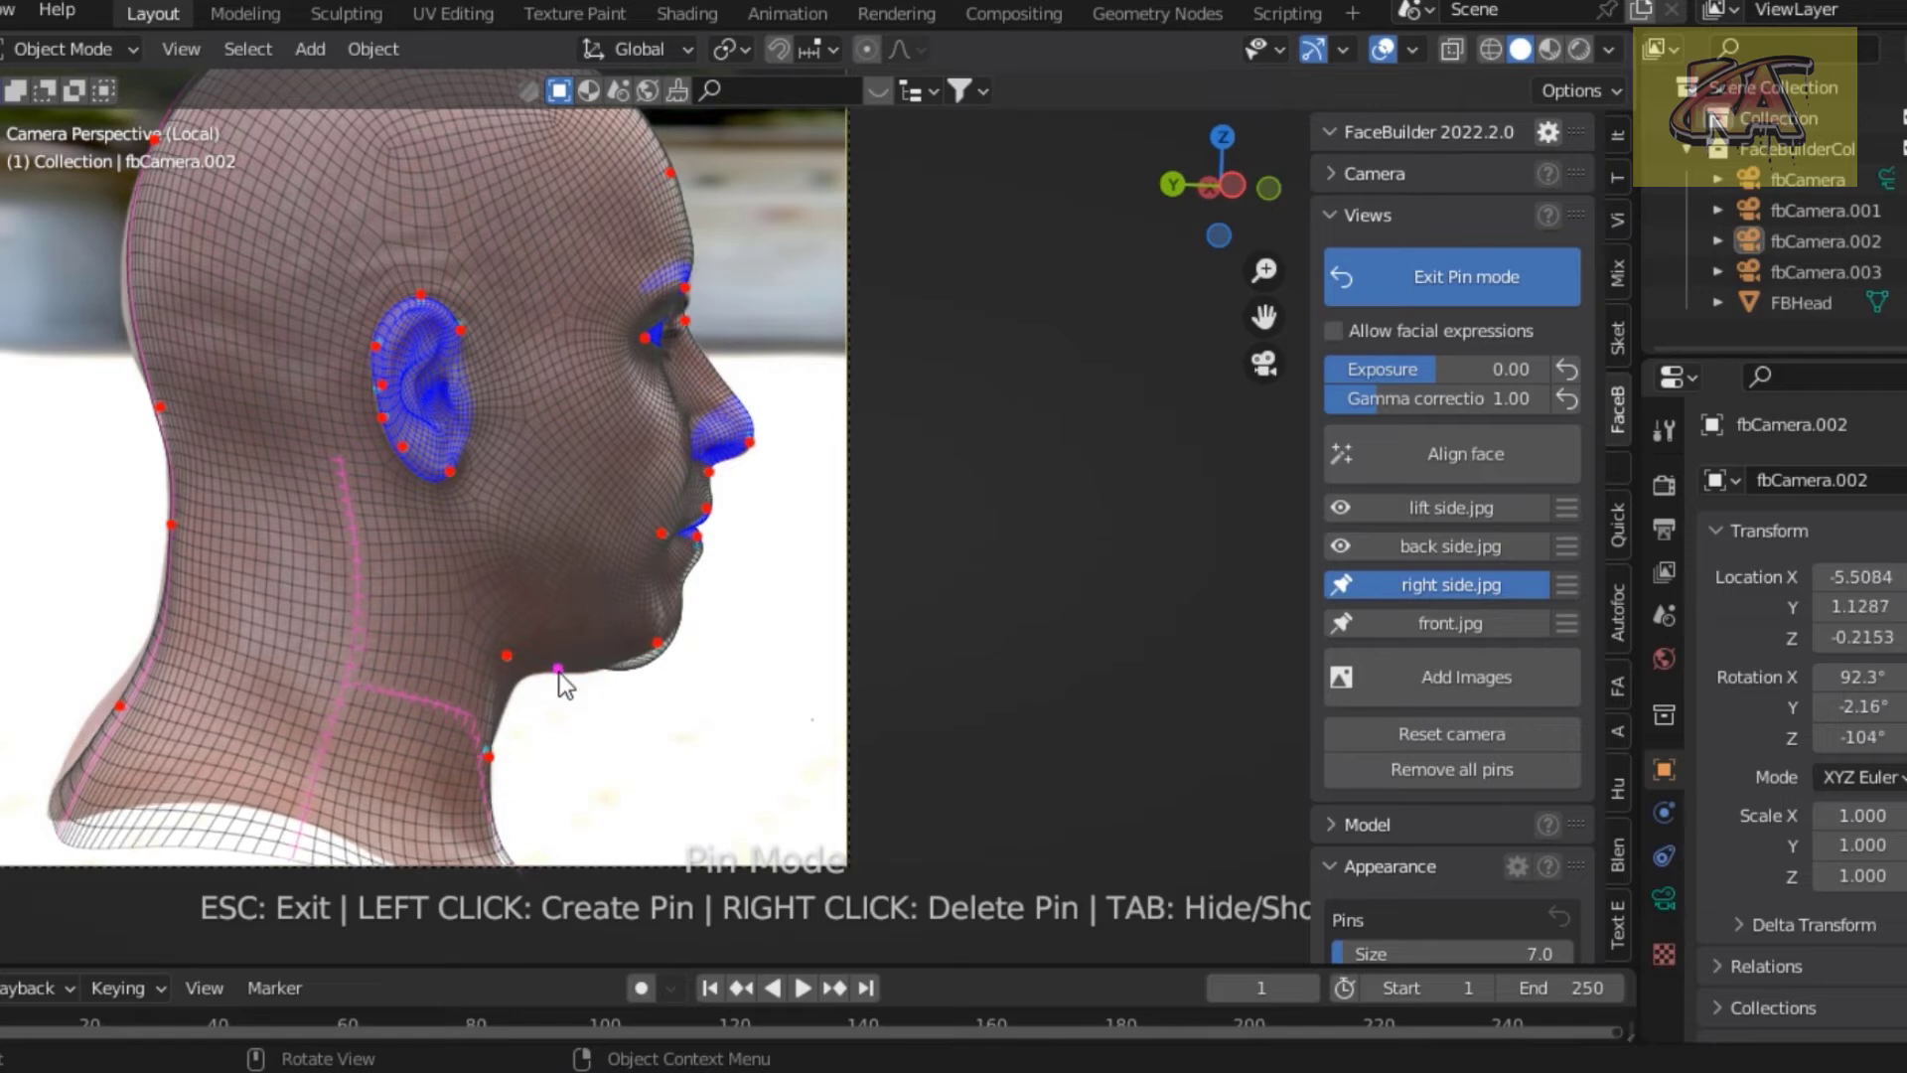
right_click(640, 666)
left_click_drag(635, 658, 631, 651)
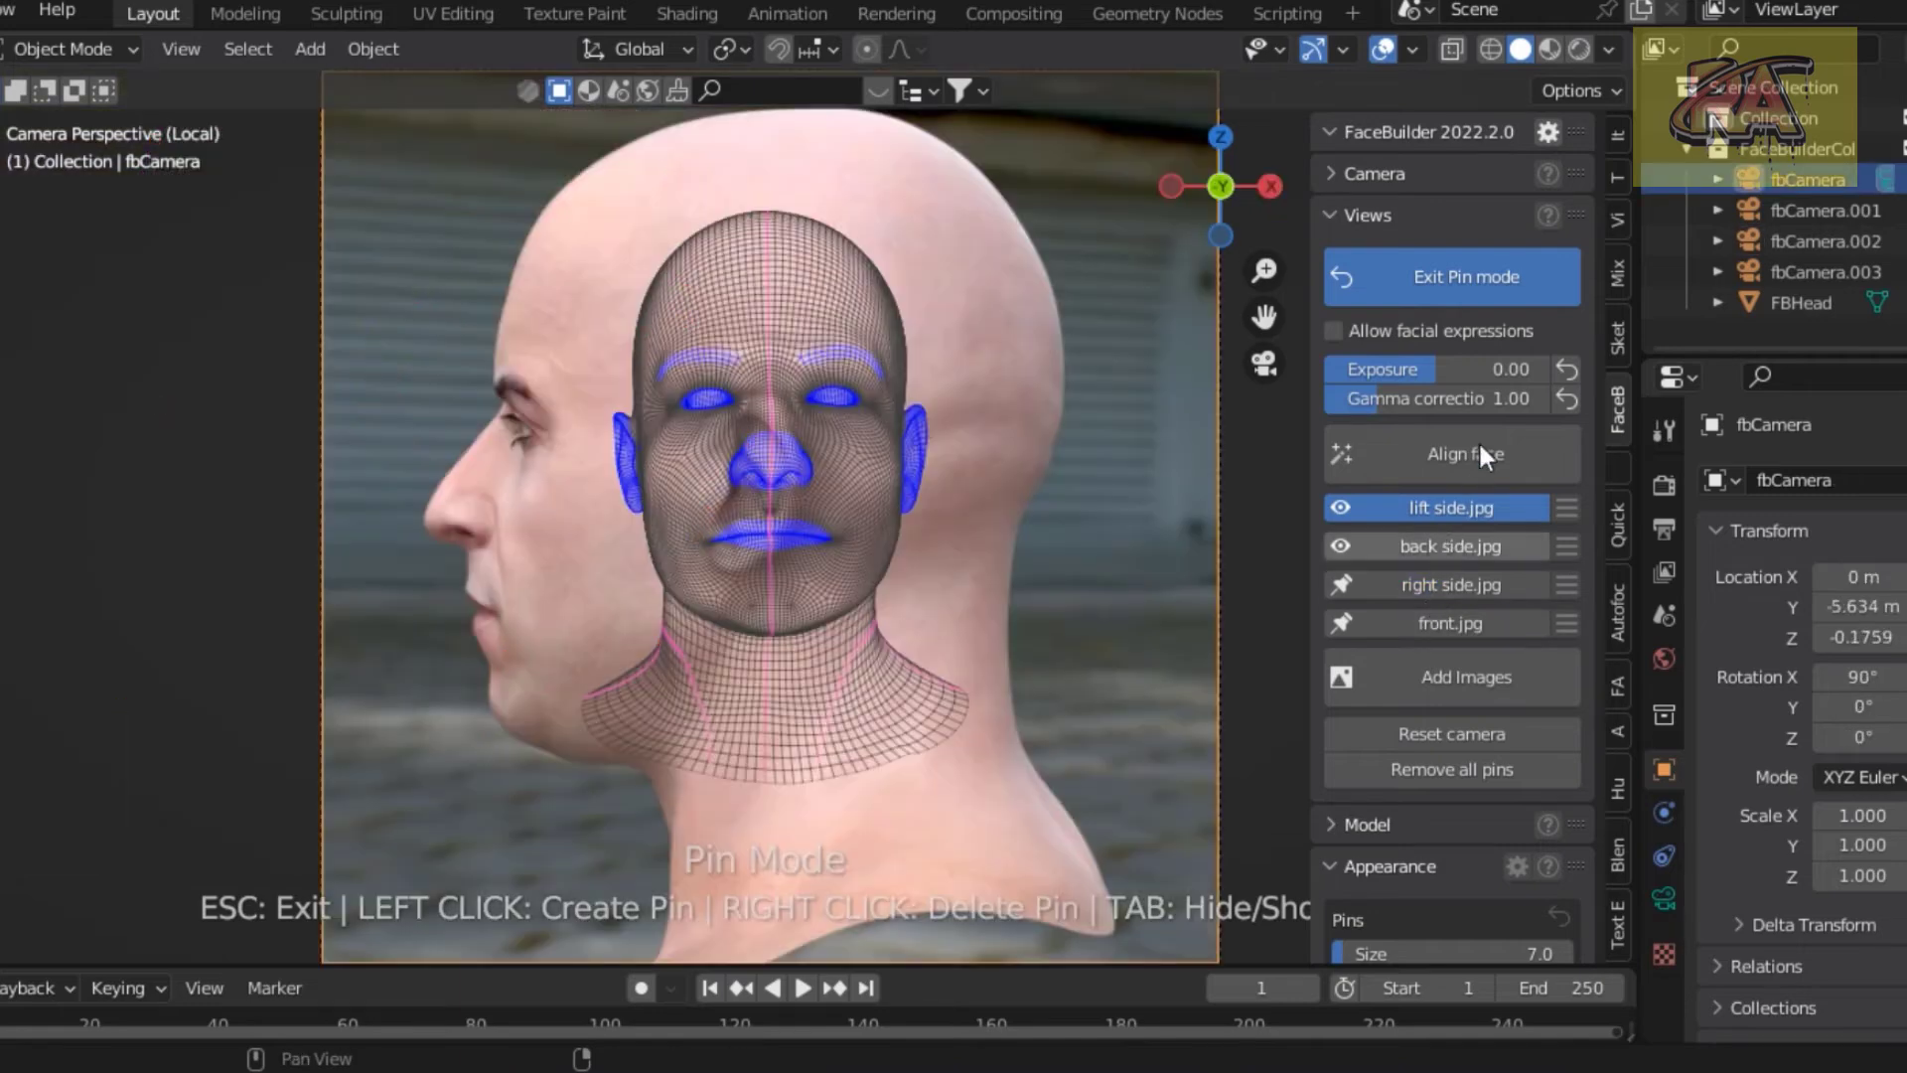
Auto-align the face on lift side.jpg, then pin the nose bridge and crown.
left_click(1478, 439)
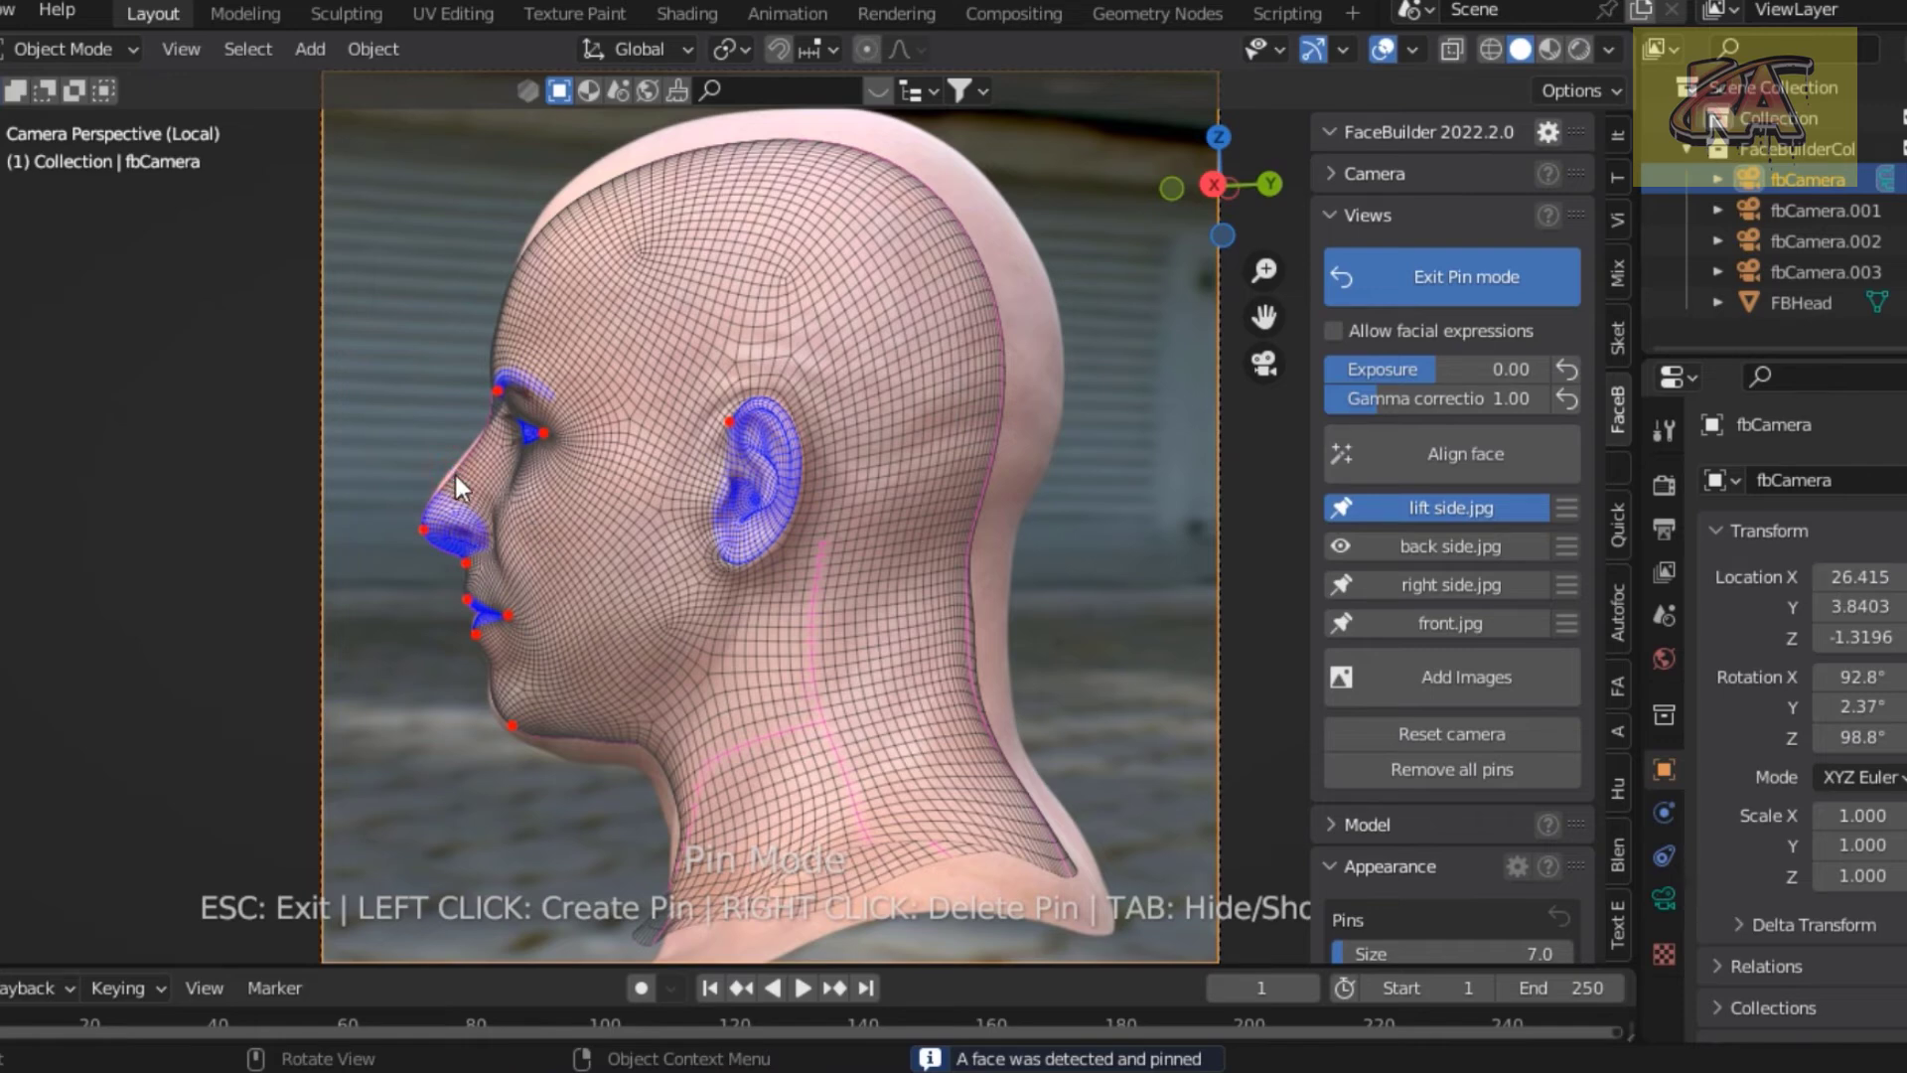
left_click_drag(455, 475, 456, 450)
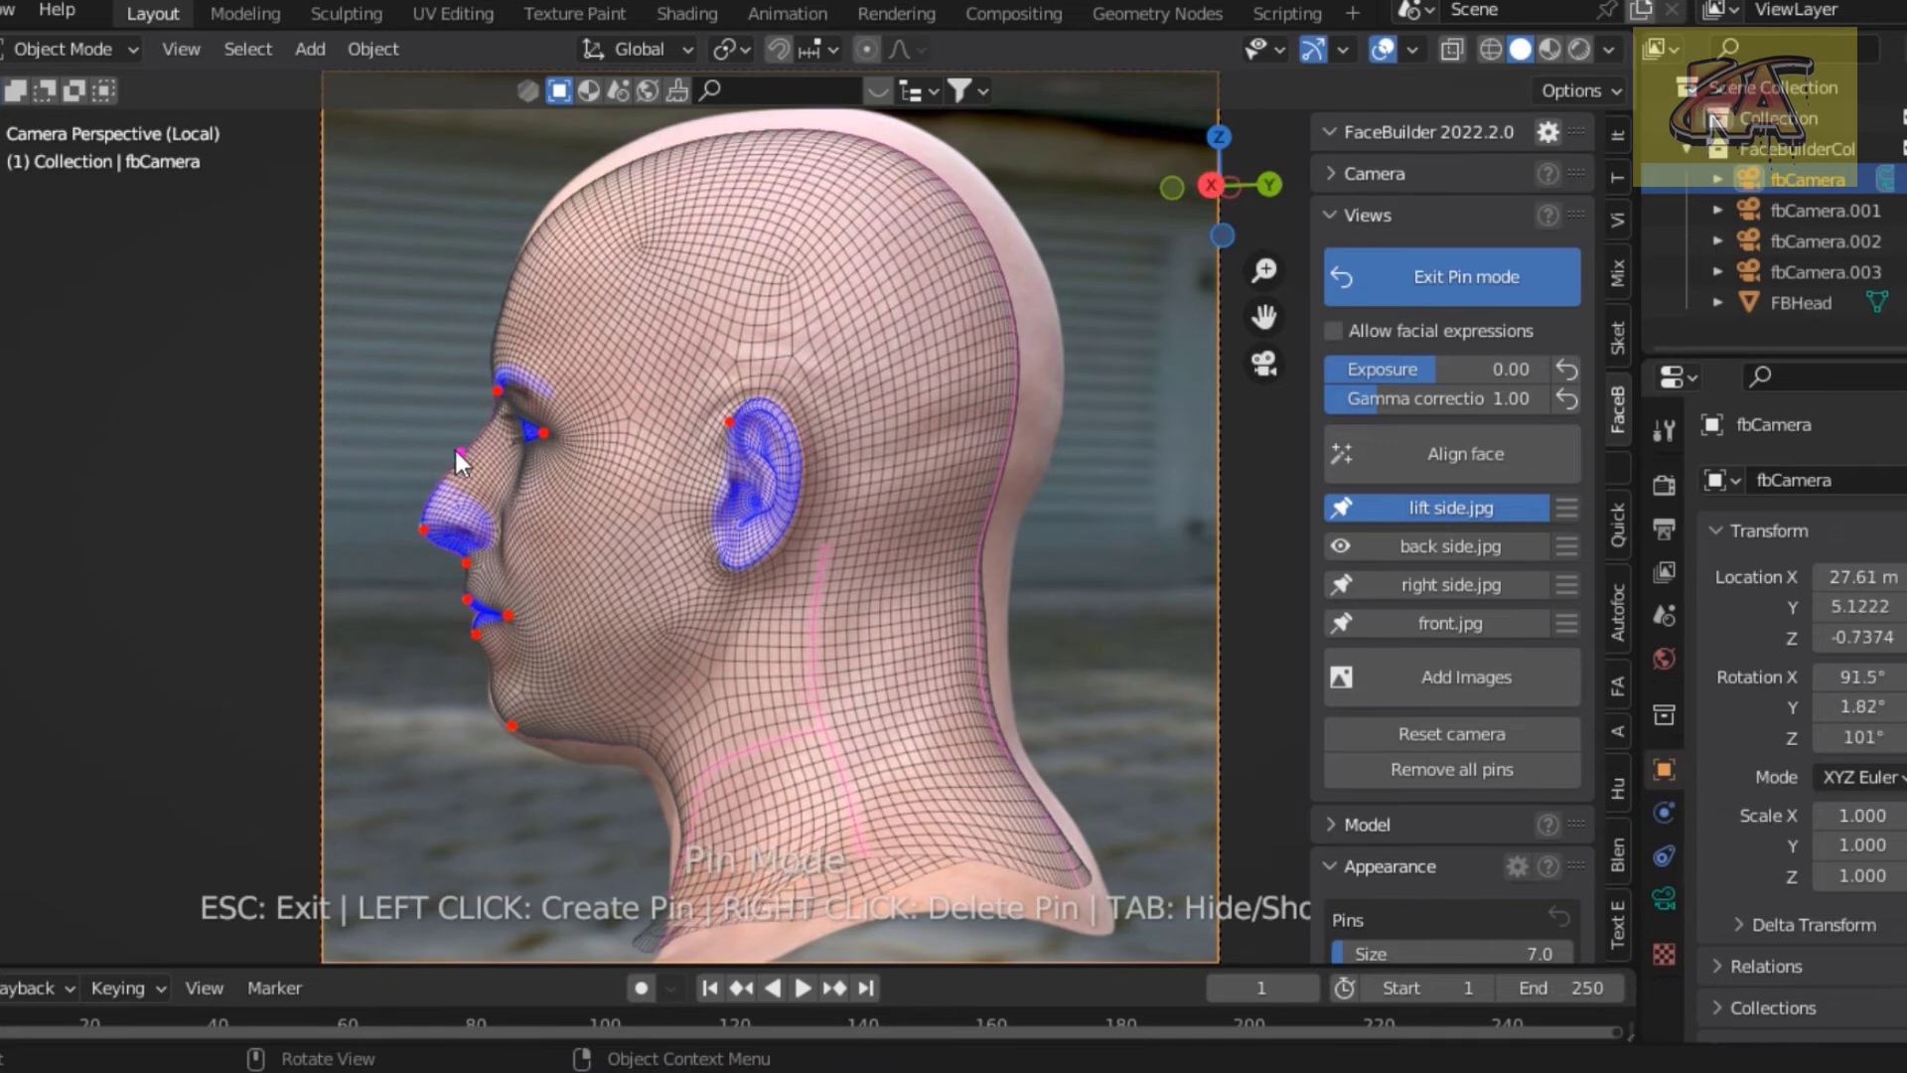
left_click(959, 205)
left_click_drag(969, 192, 987, 175)
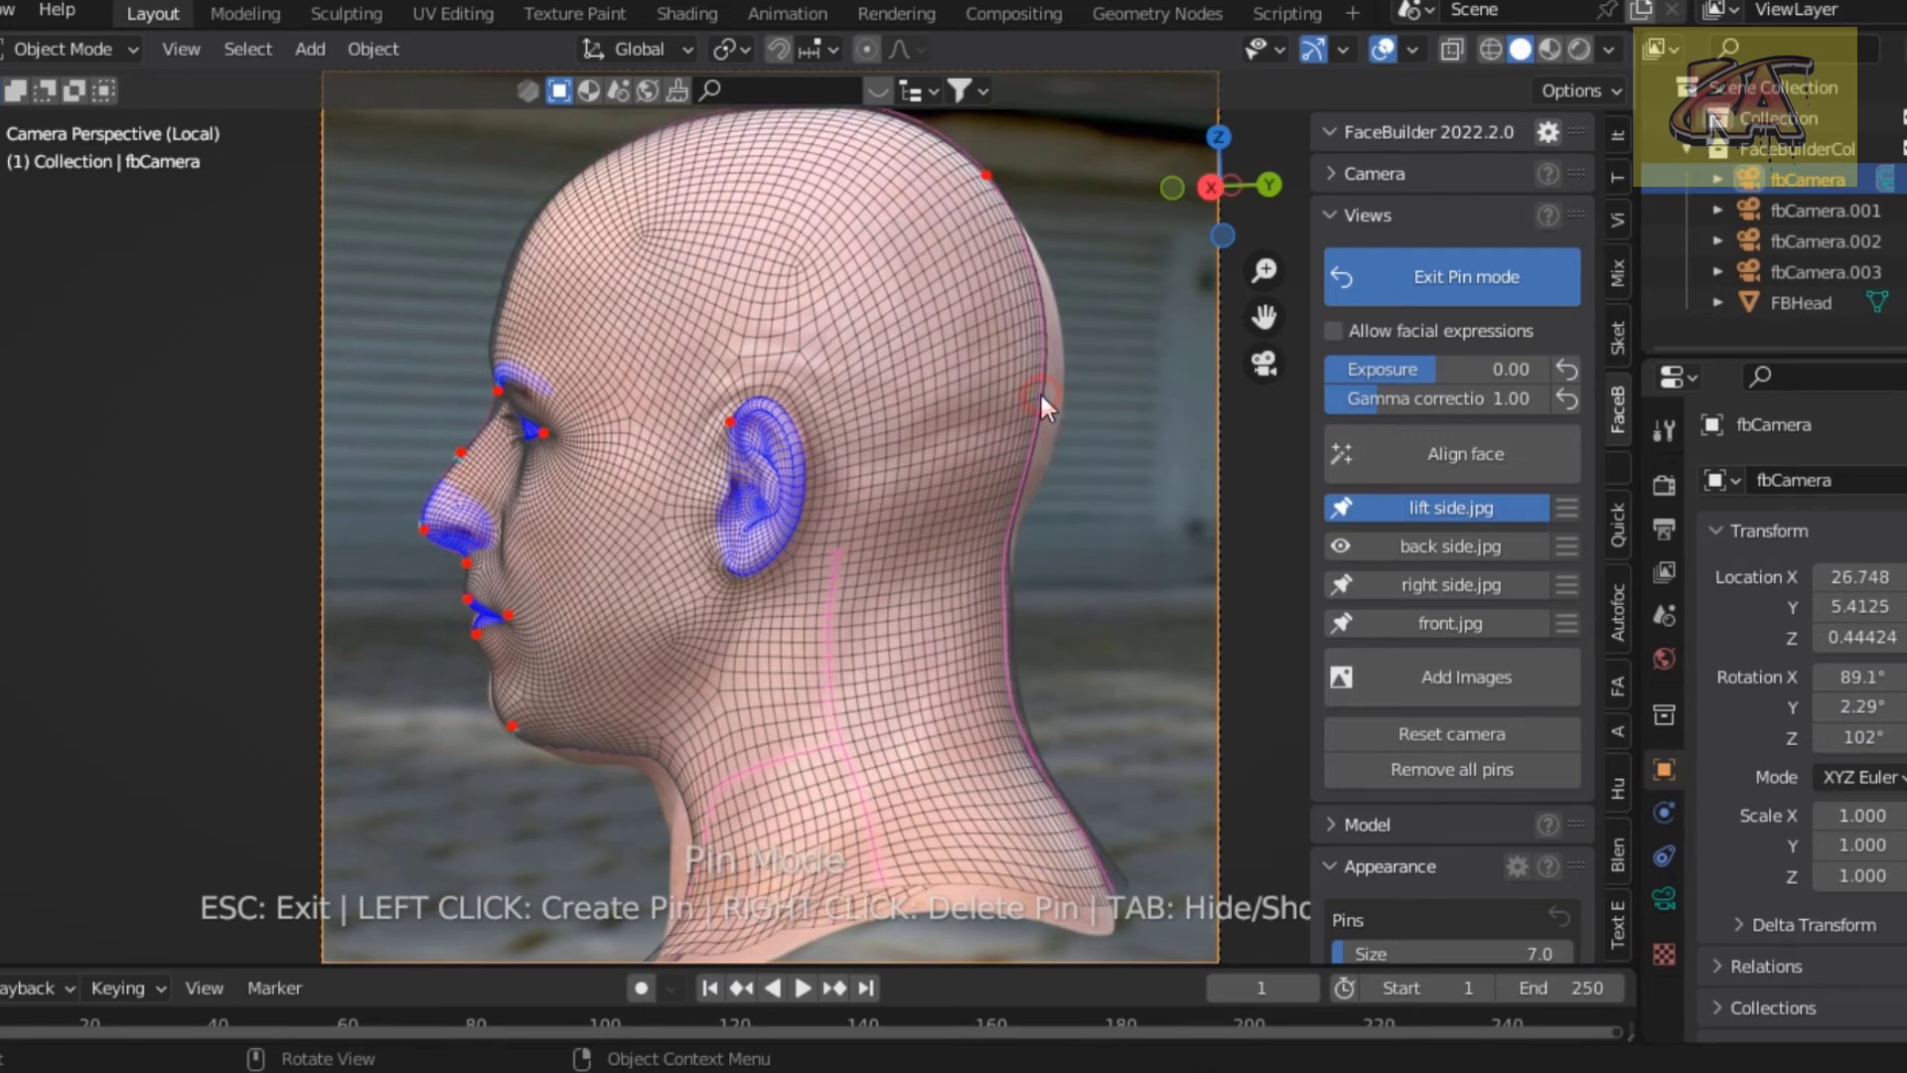
Pin the back of head and neck, then try Align face on back side.jpg.
left_click_drag(1039, 393, 1053, 421)
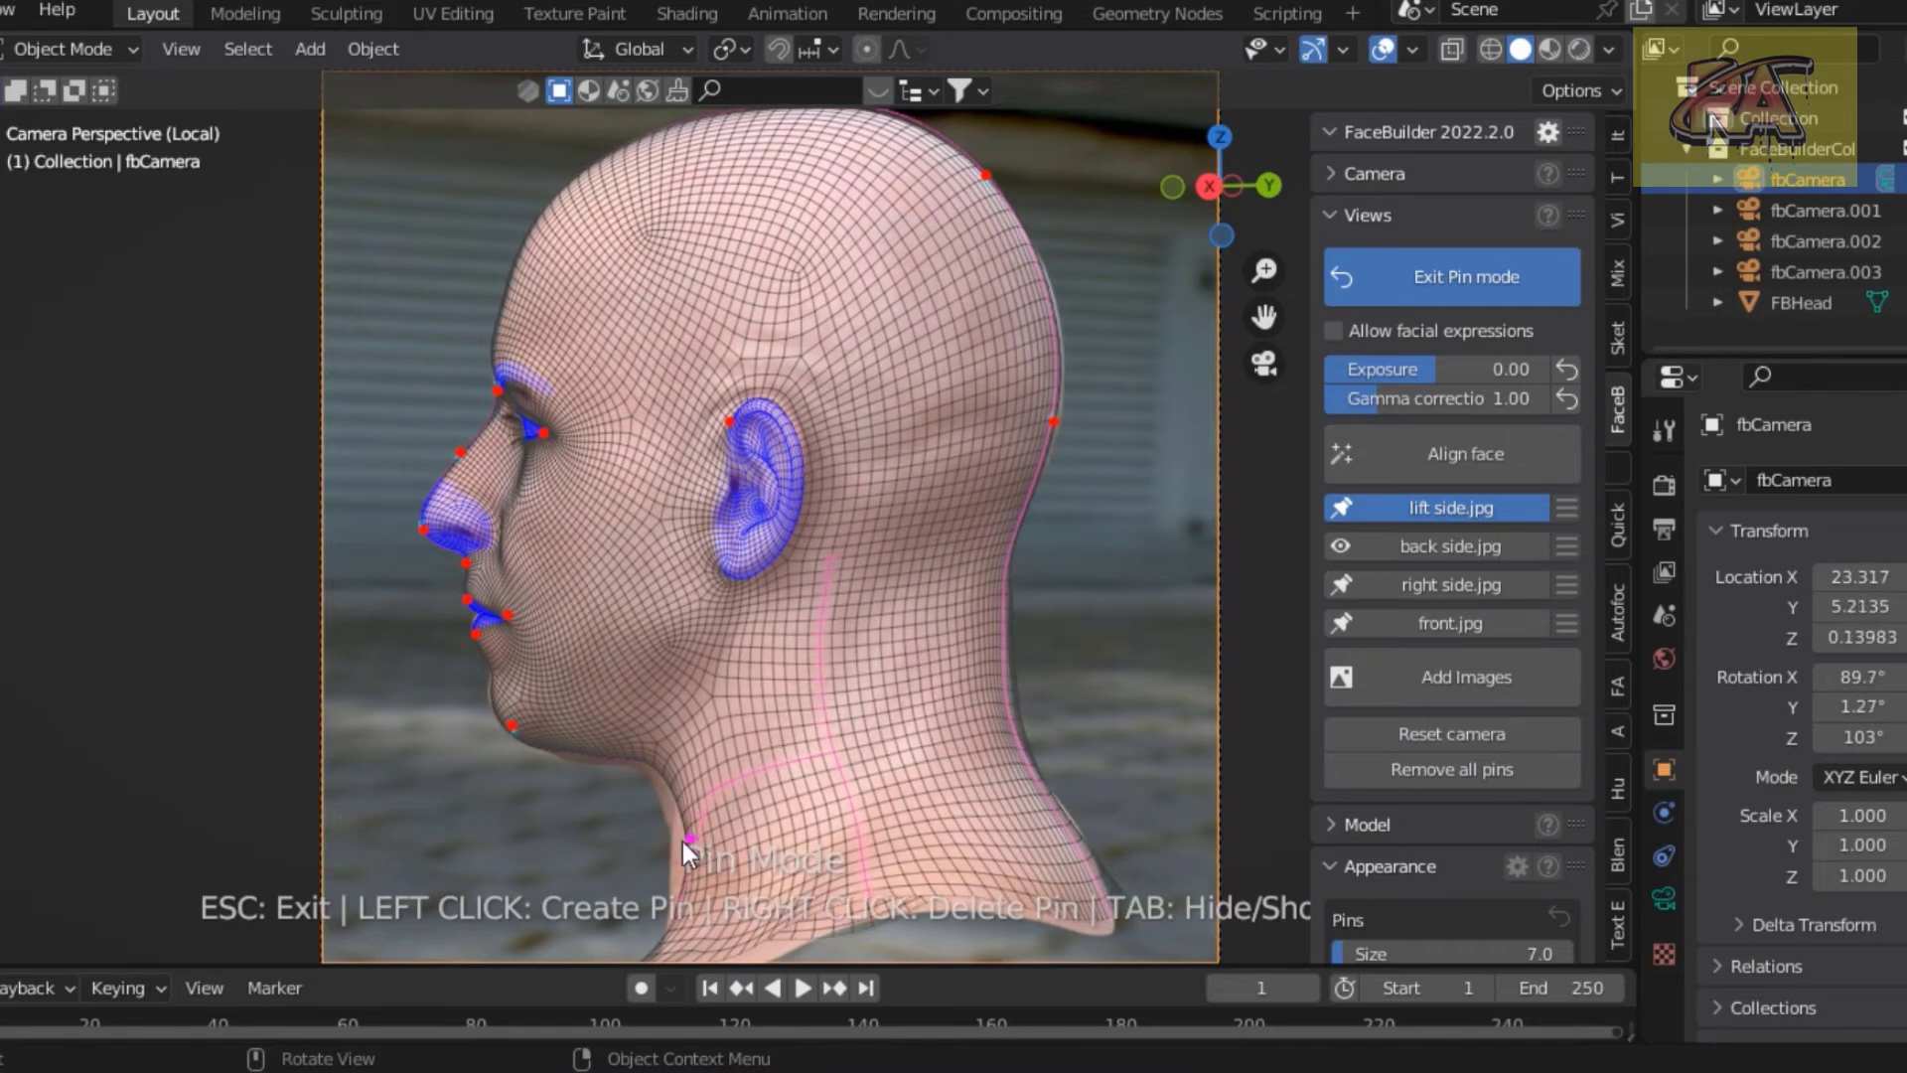
left_click_drag(682, 842, 675, 849)
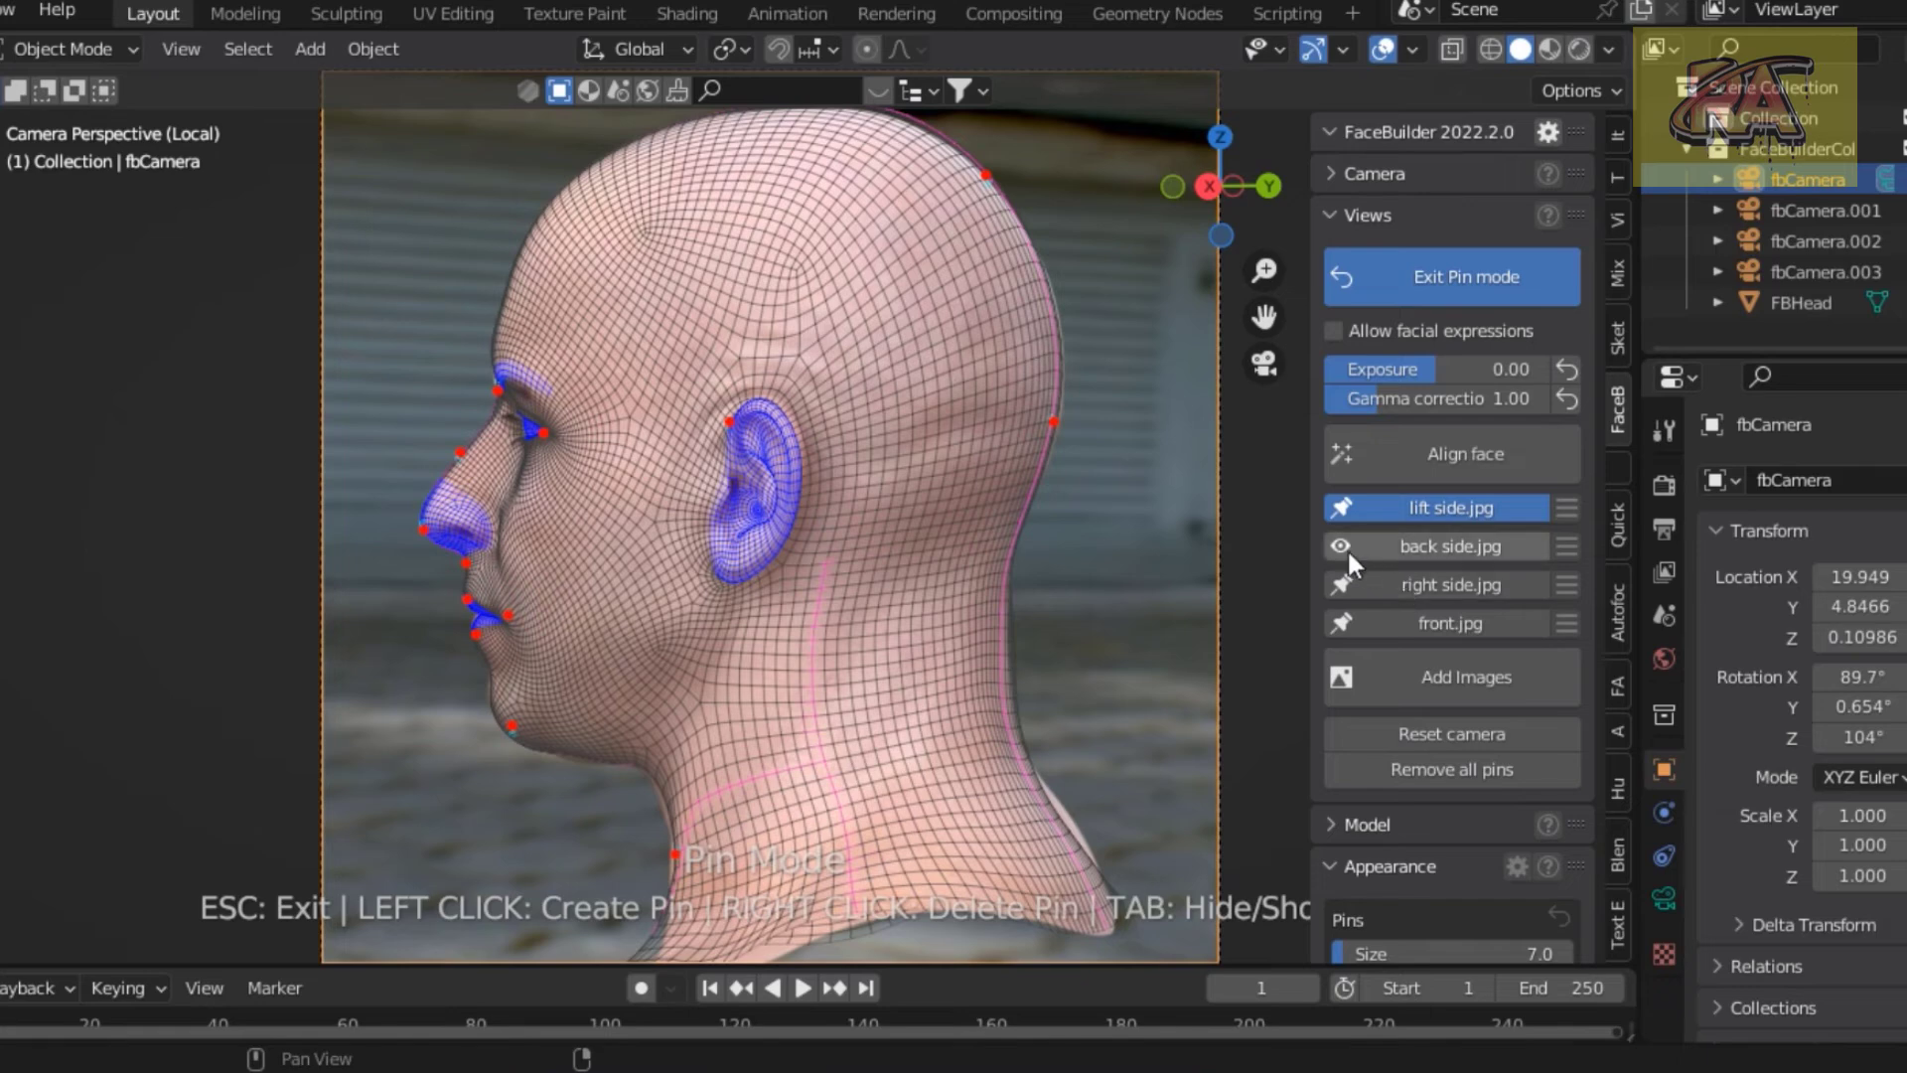
left_click(1439, 630)
left_click(1454, 471)
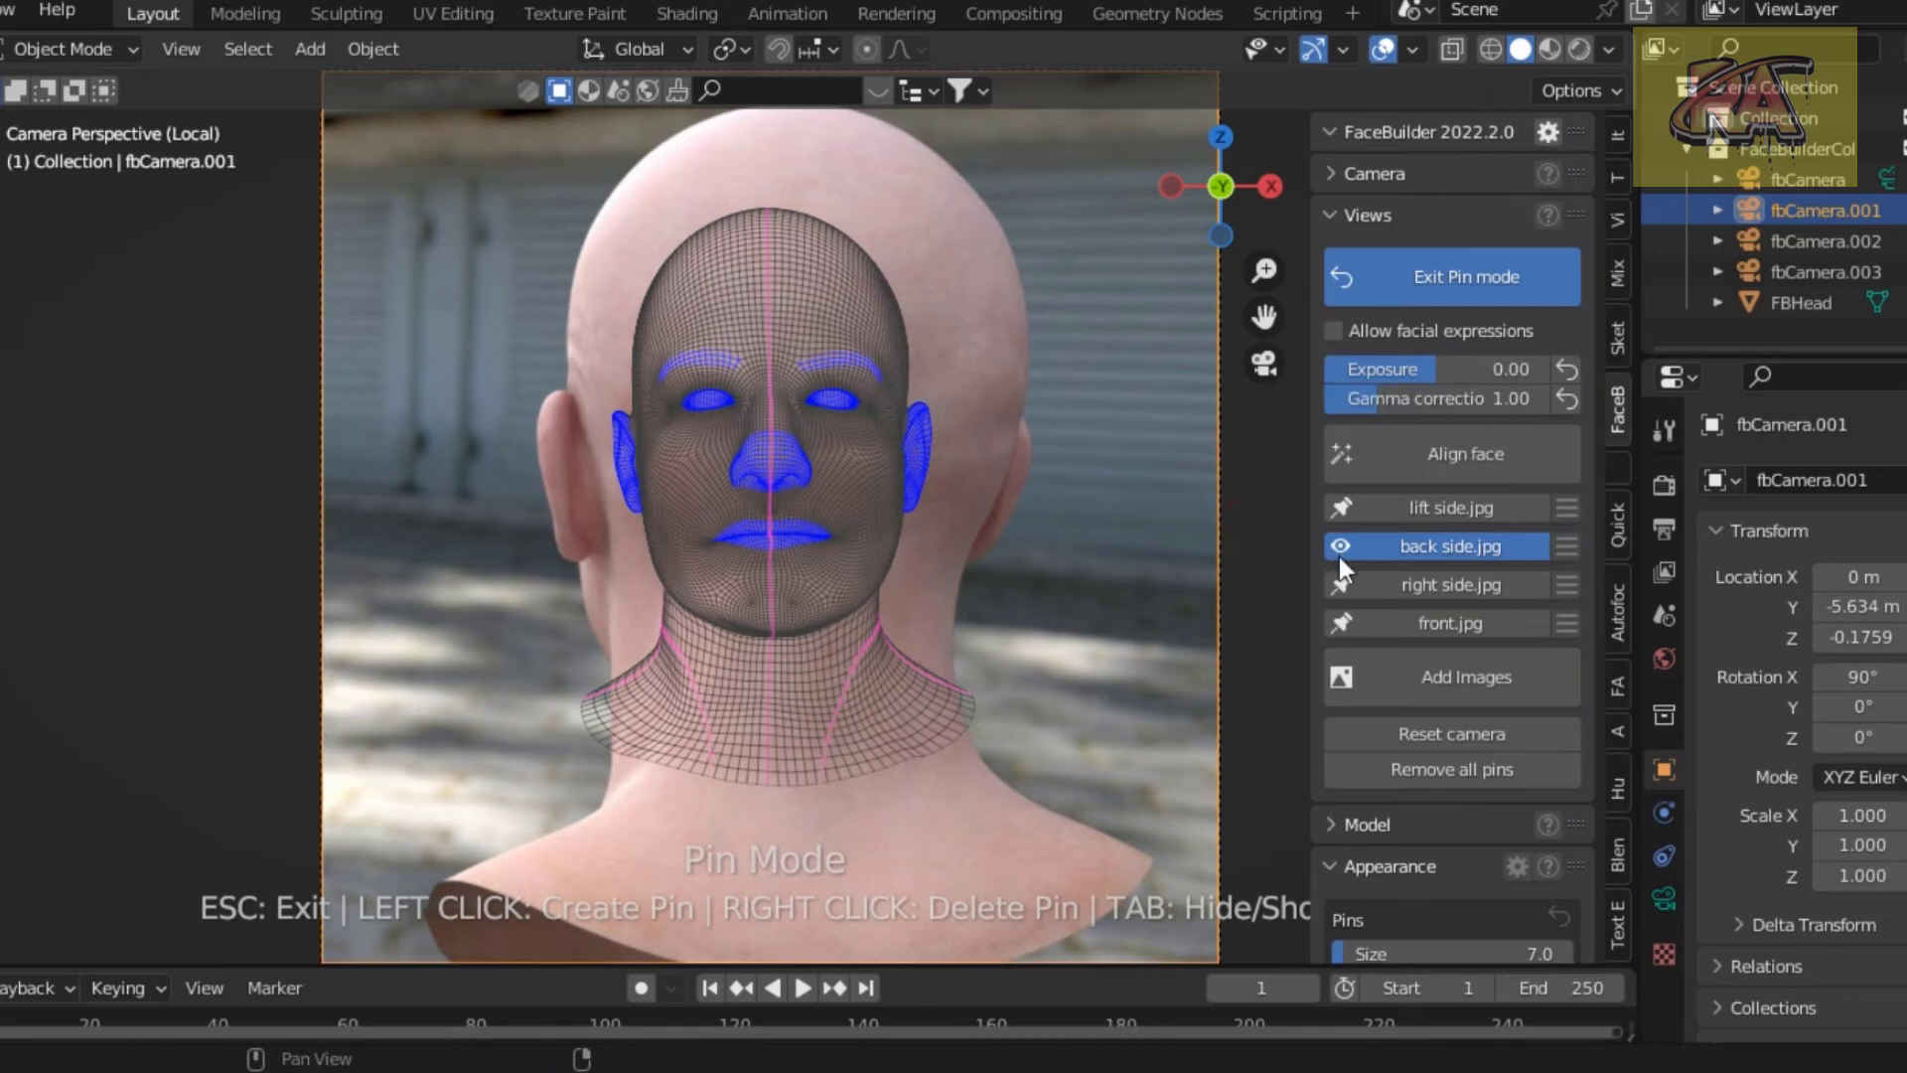
Try creating a texture from all usable photos, which errors while still in Pin Mode.
scroll(1408, 713, "down", 8)
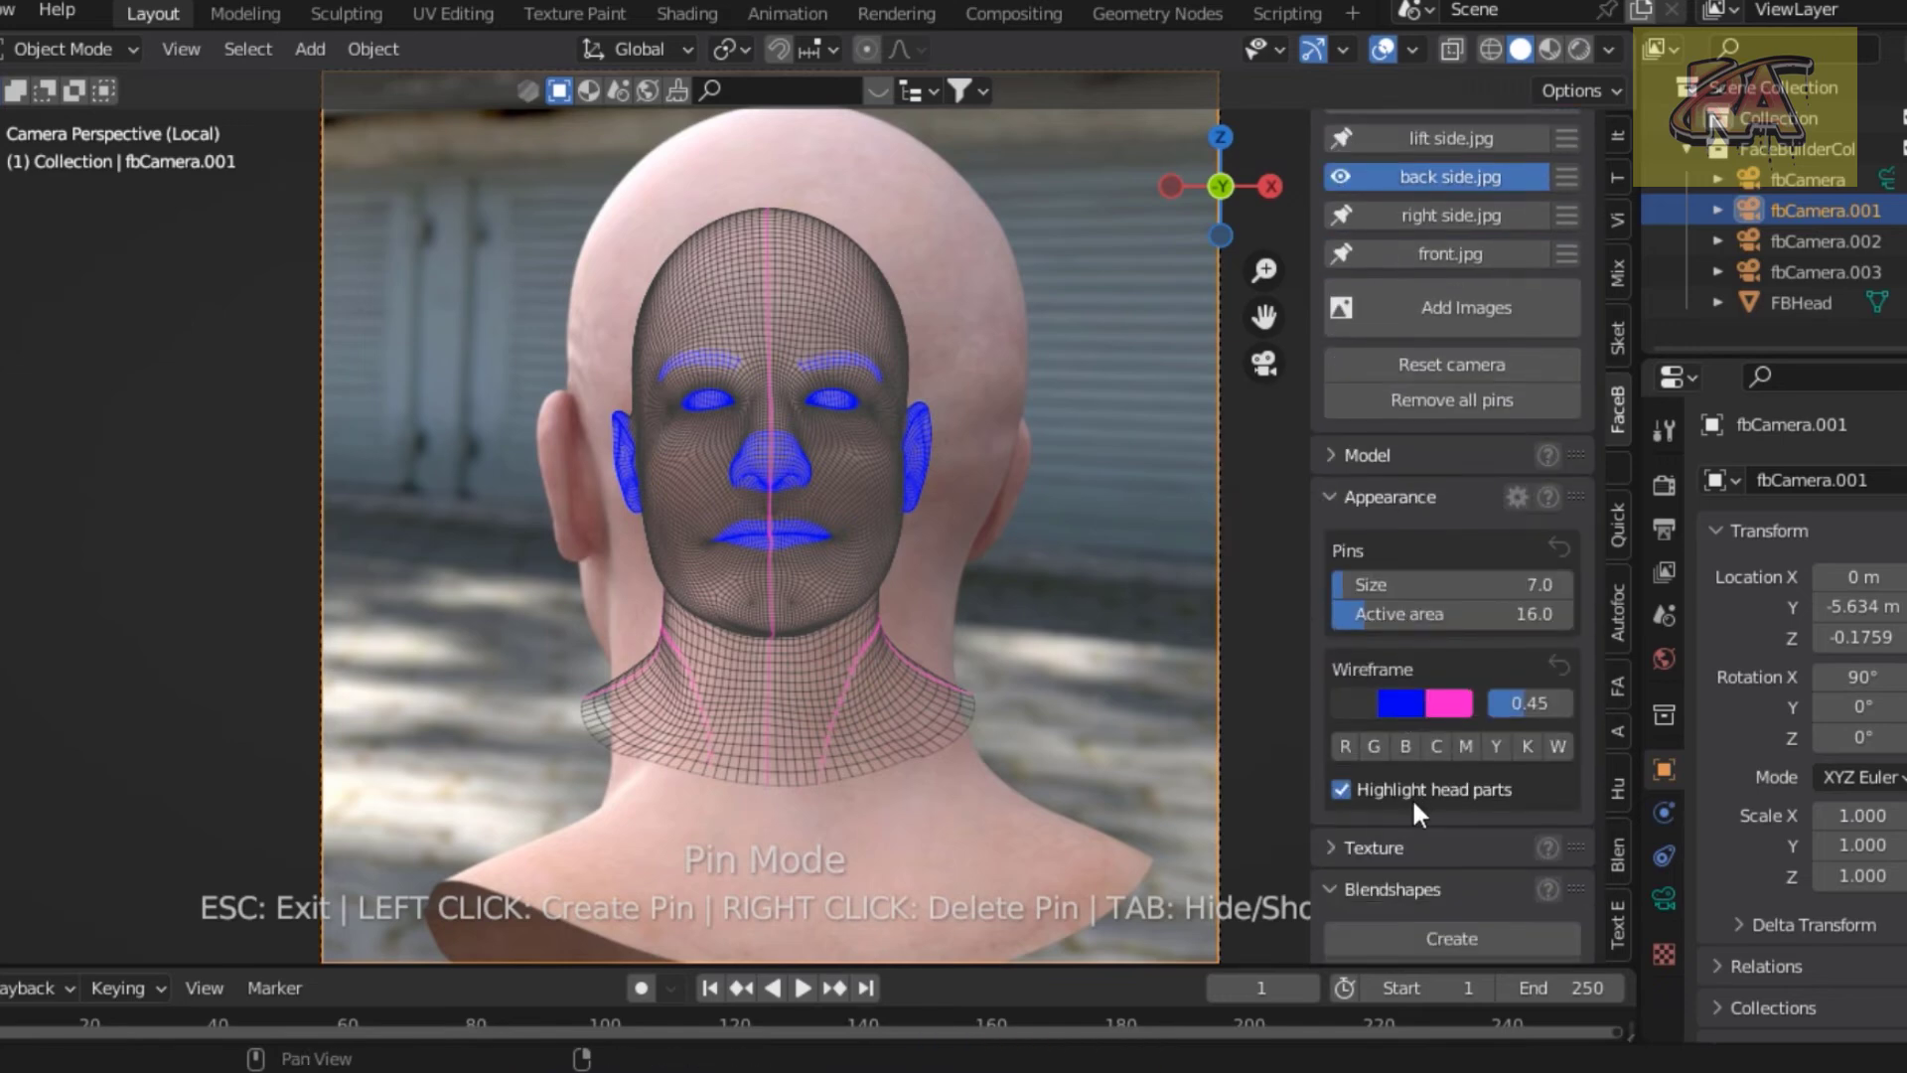
scroll(1414, 804, "down", 2)
left_click(1332, 758)
scroll(1409, 914, "down", 3)
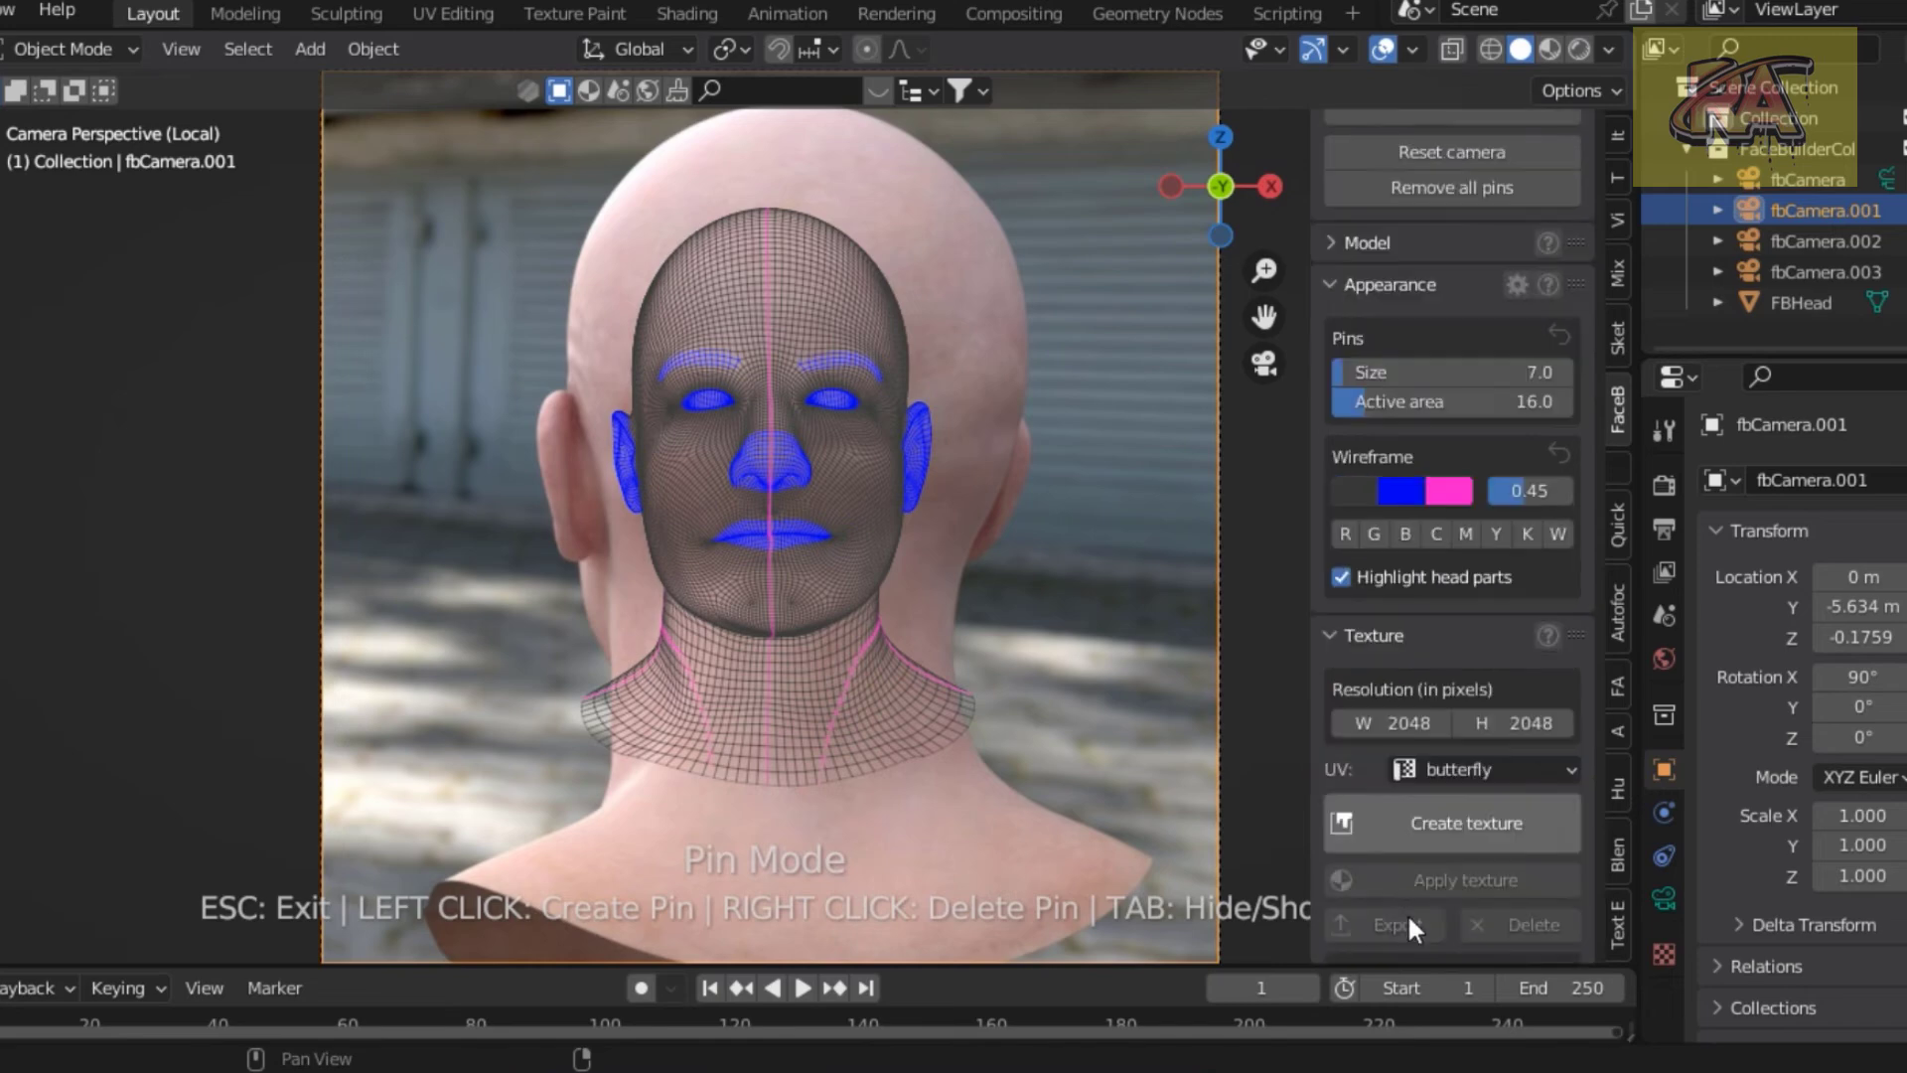
scroll(1409, 914, "down", 1)
left_click(1440, 752)
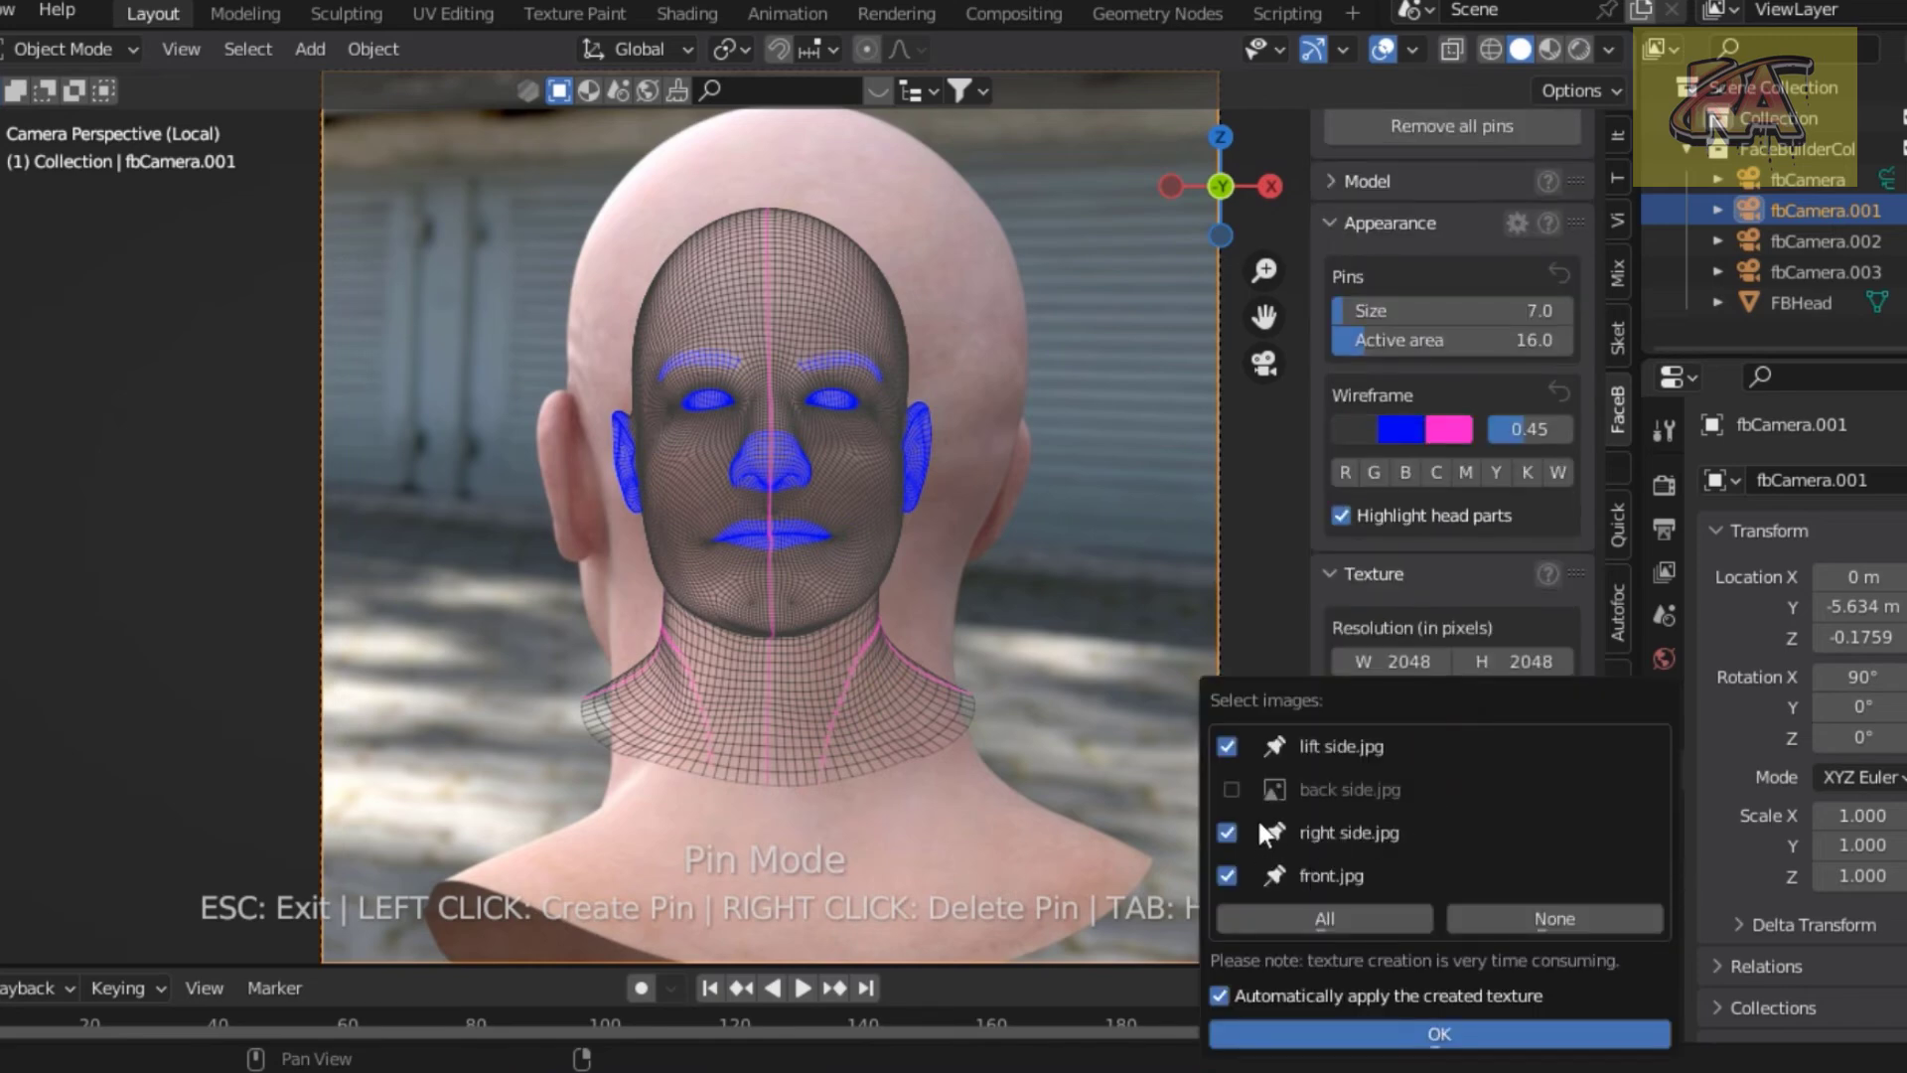
left_click(1333, 914)
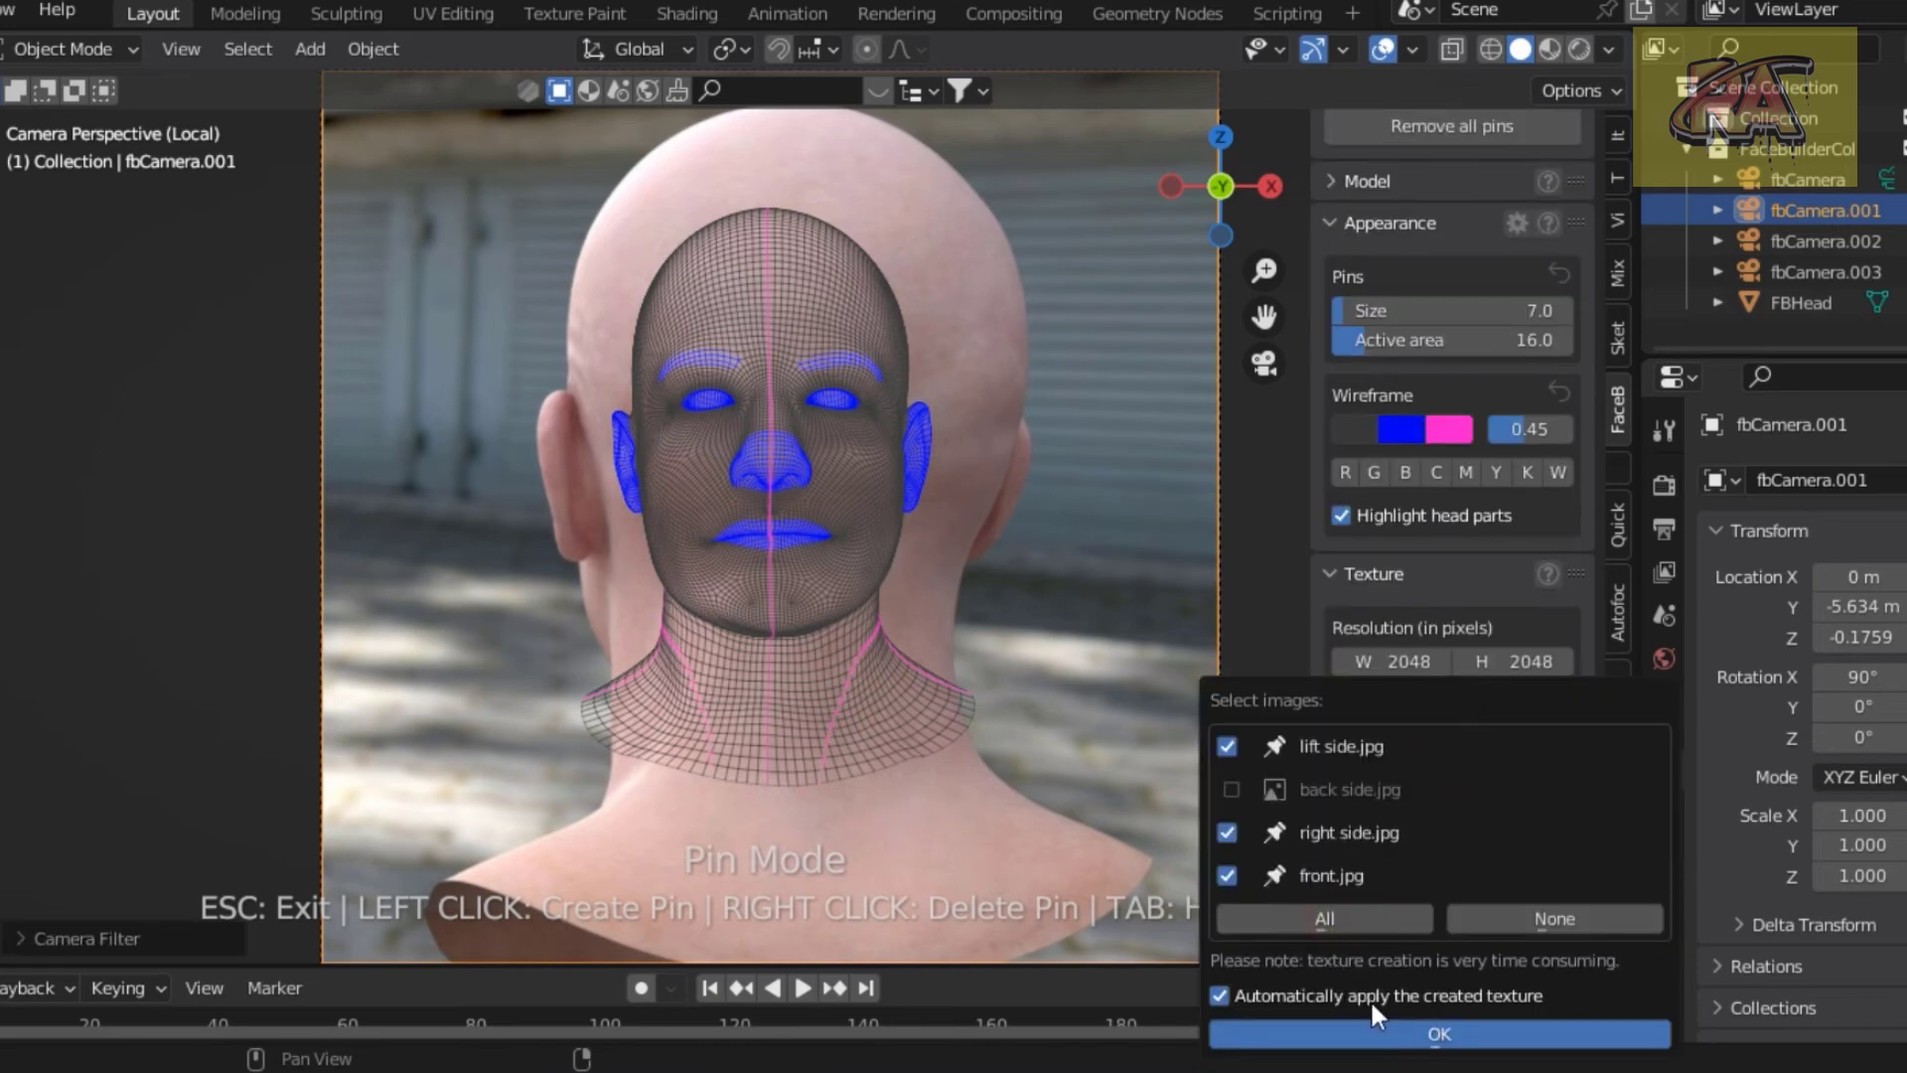
left_click(1402, 1032)
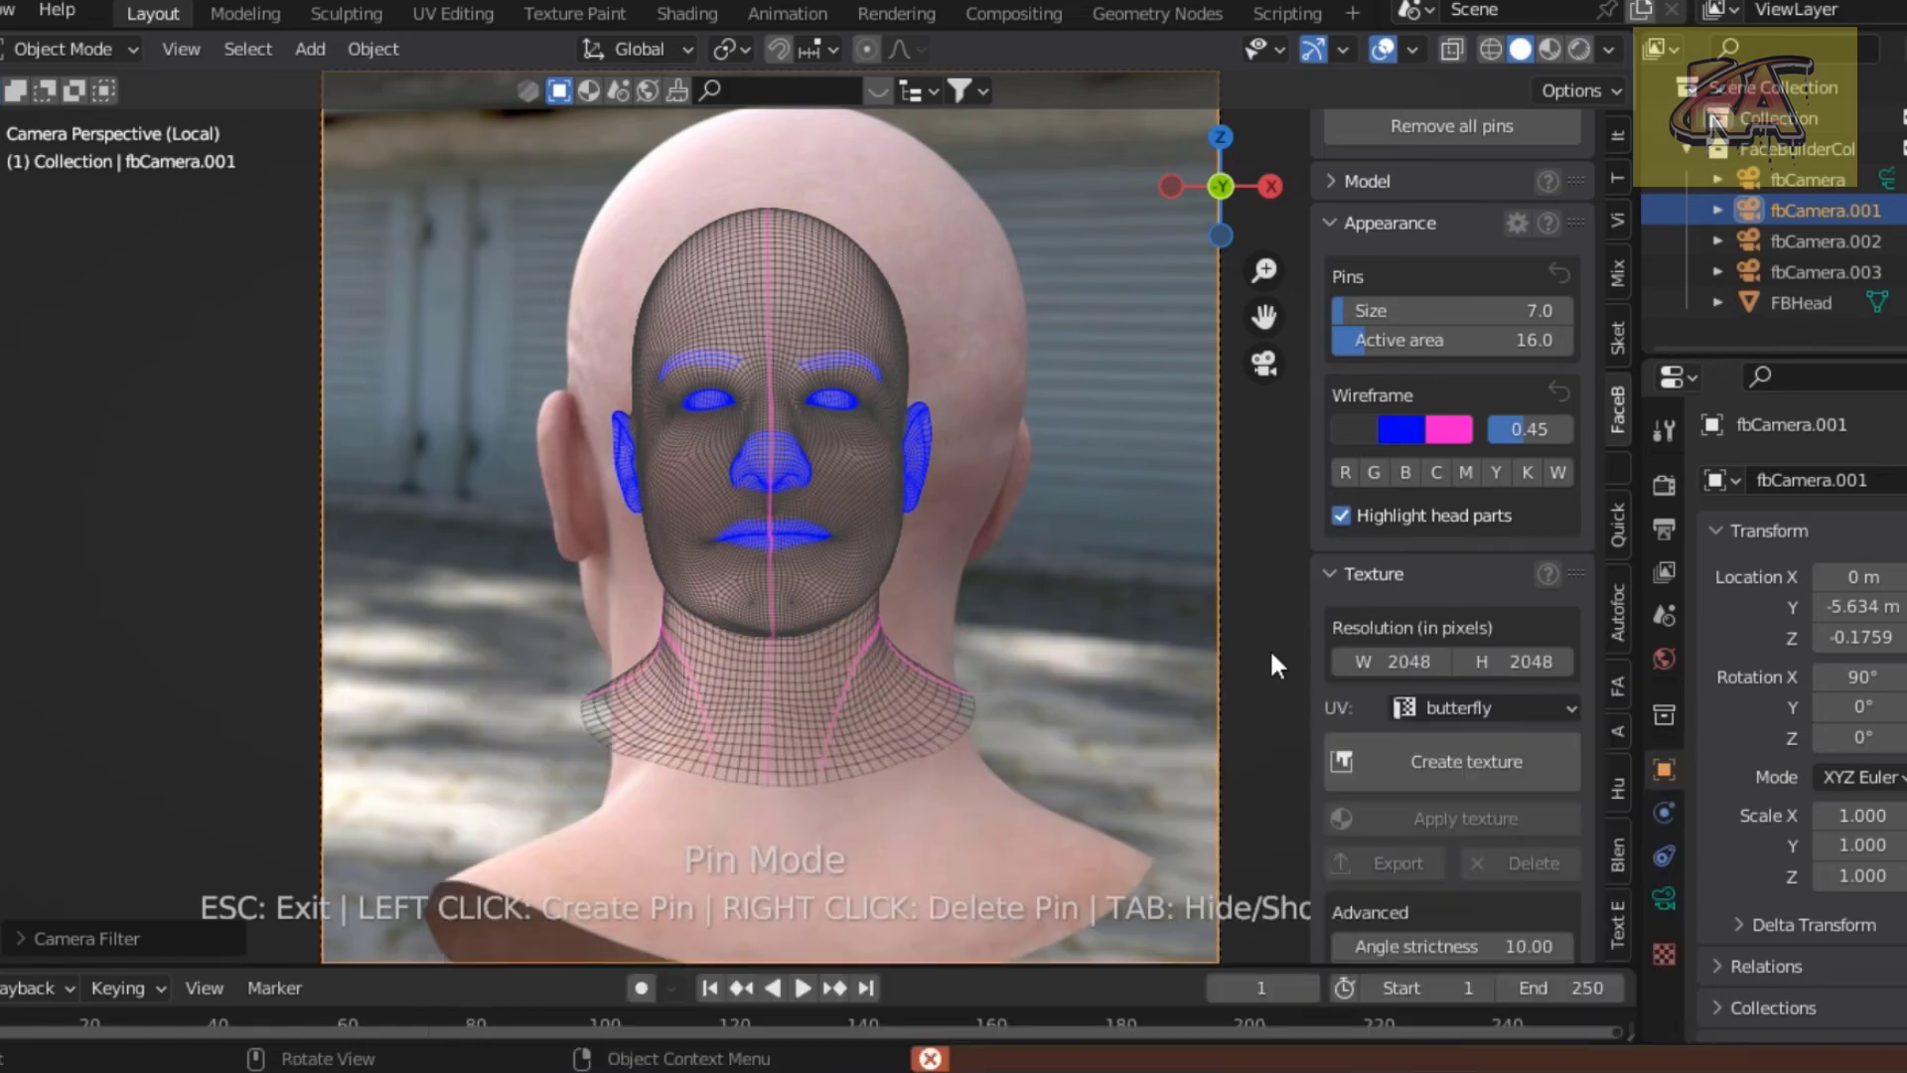
Exit Pin Mode, orbit the head, and reopen Create texture's photo selection.
scroll(1347, 447, "up", 3)
scroll(1344, 427, "up", 4)
scroll(1345, 427, "up", 3)
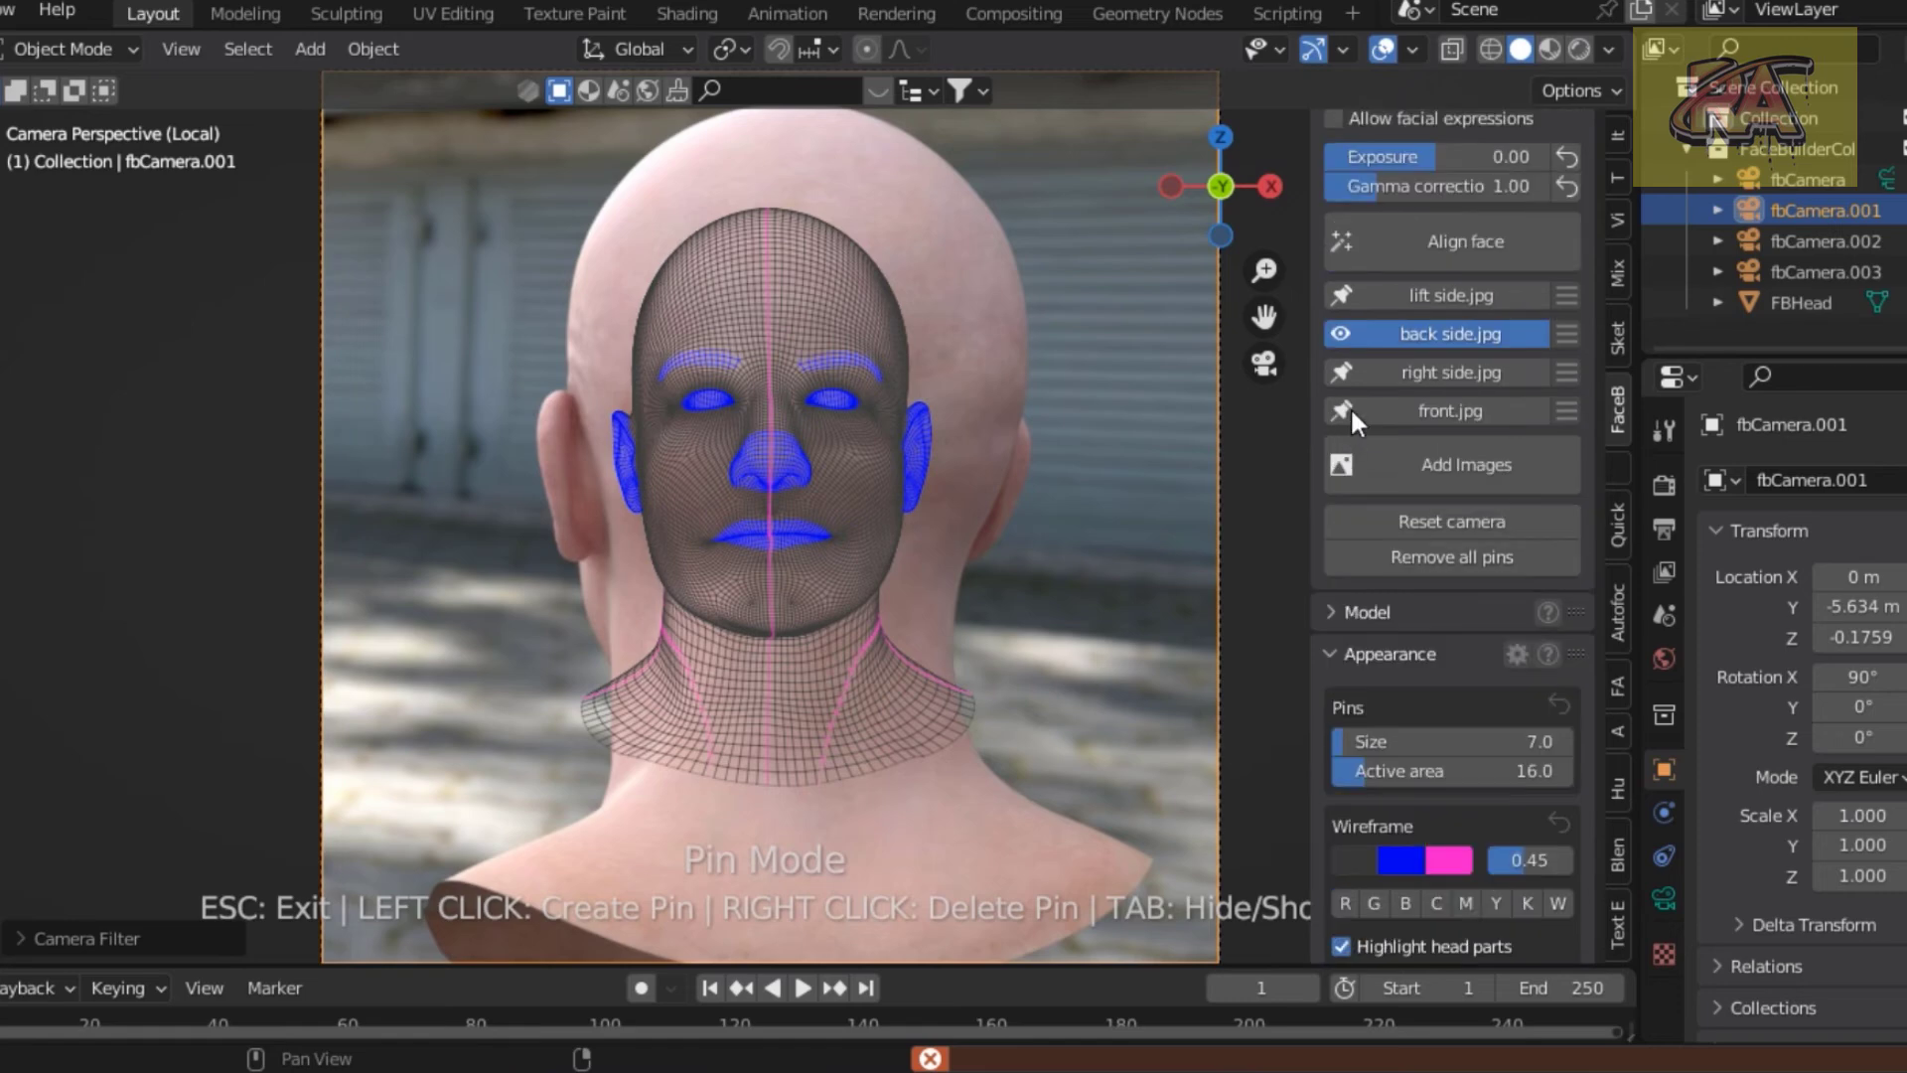
left_click(1339, 336)
scroll(1342, 357, "up", 3)
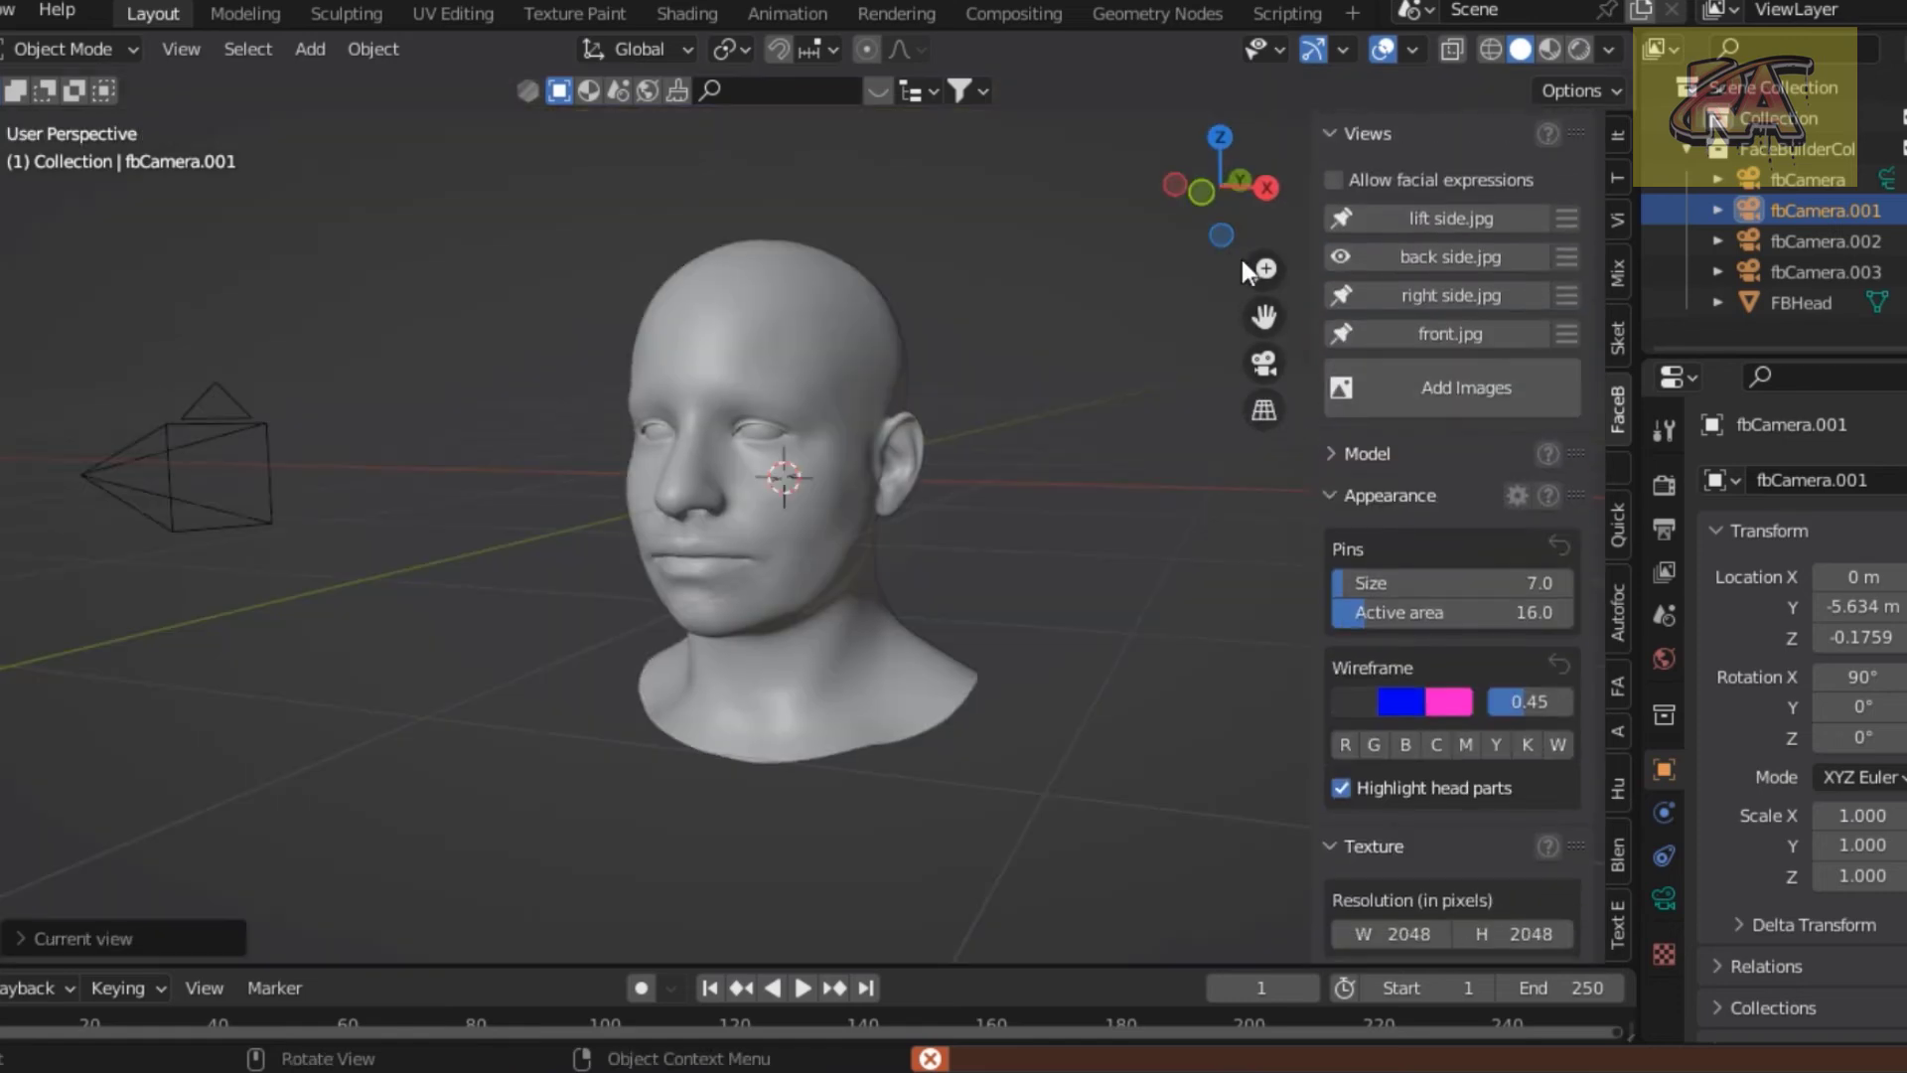
left_click_drag(1200, 199, 1196, 183)
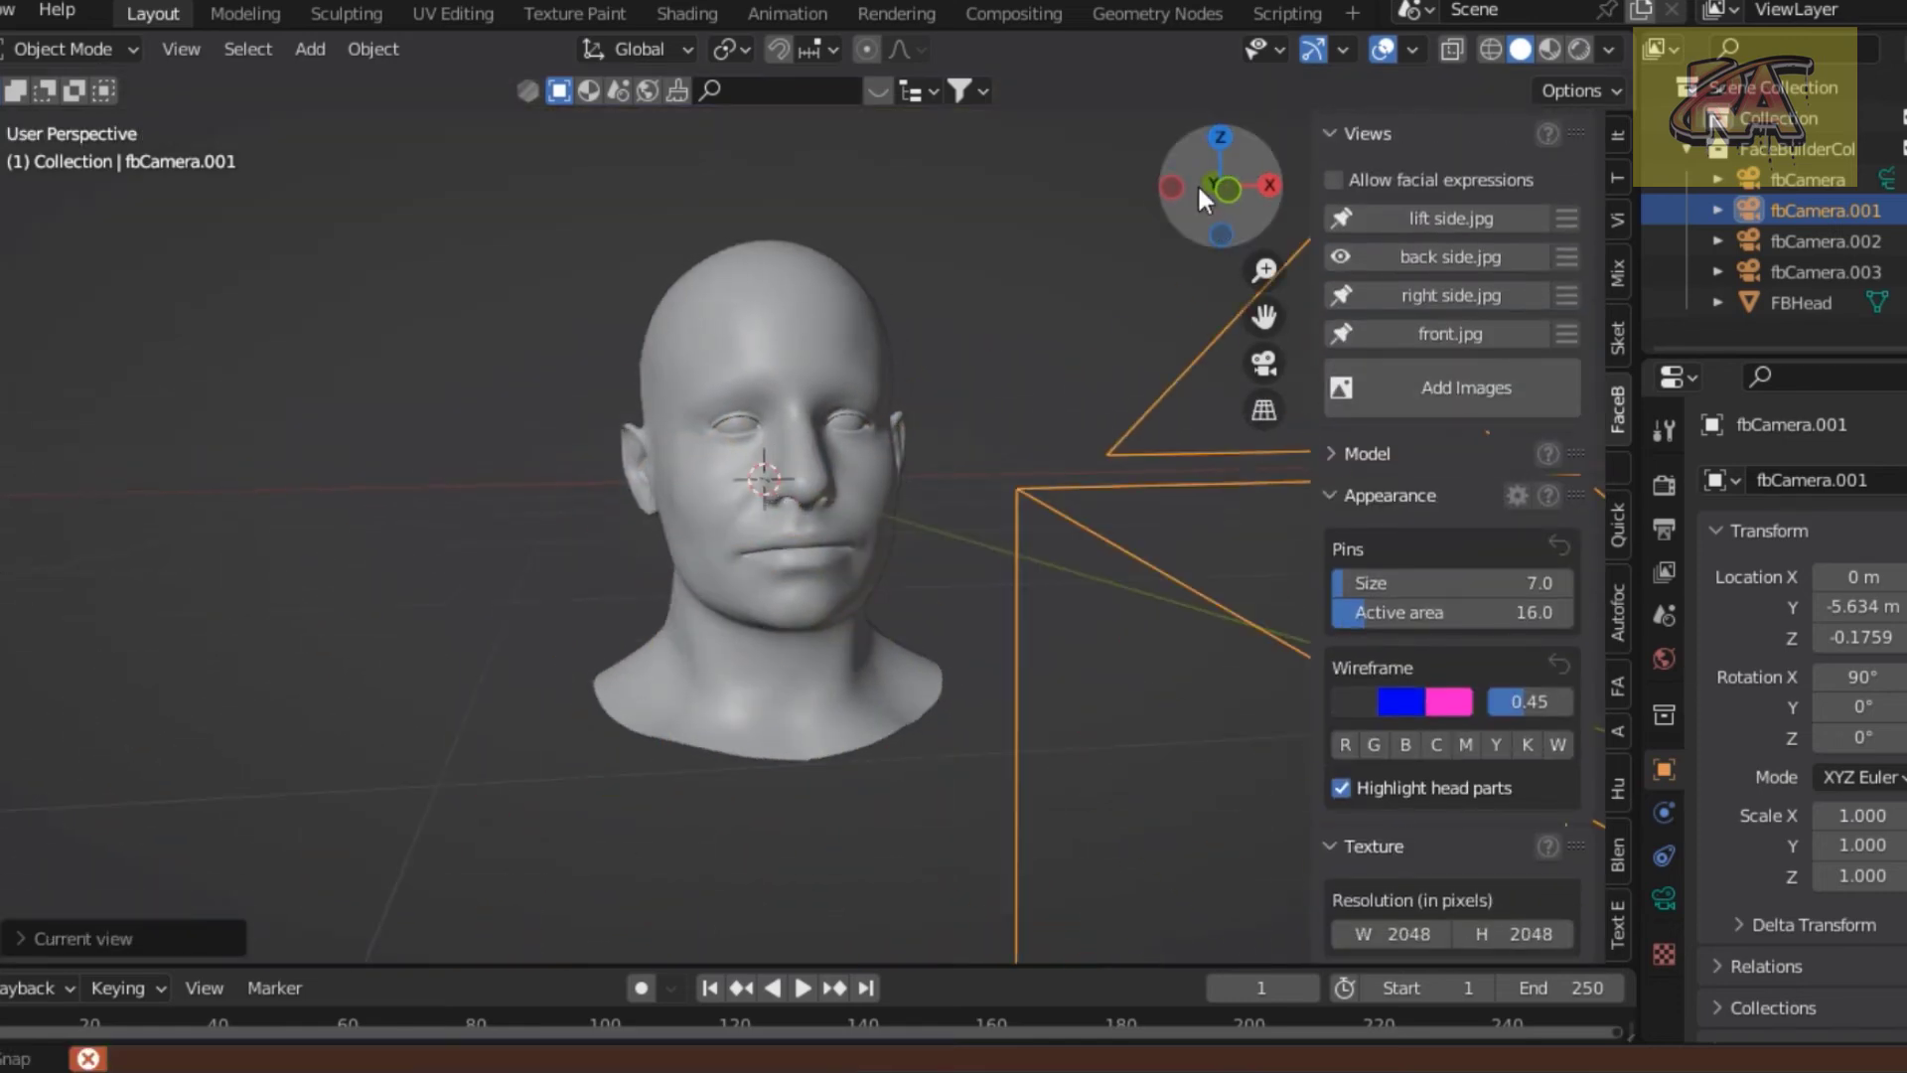
scroll(1381, 725, "down", 4)
scroll(1397, 759, "down", 5)
scroll(1396, 759, "down", 2)
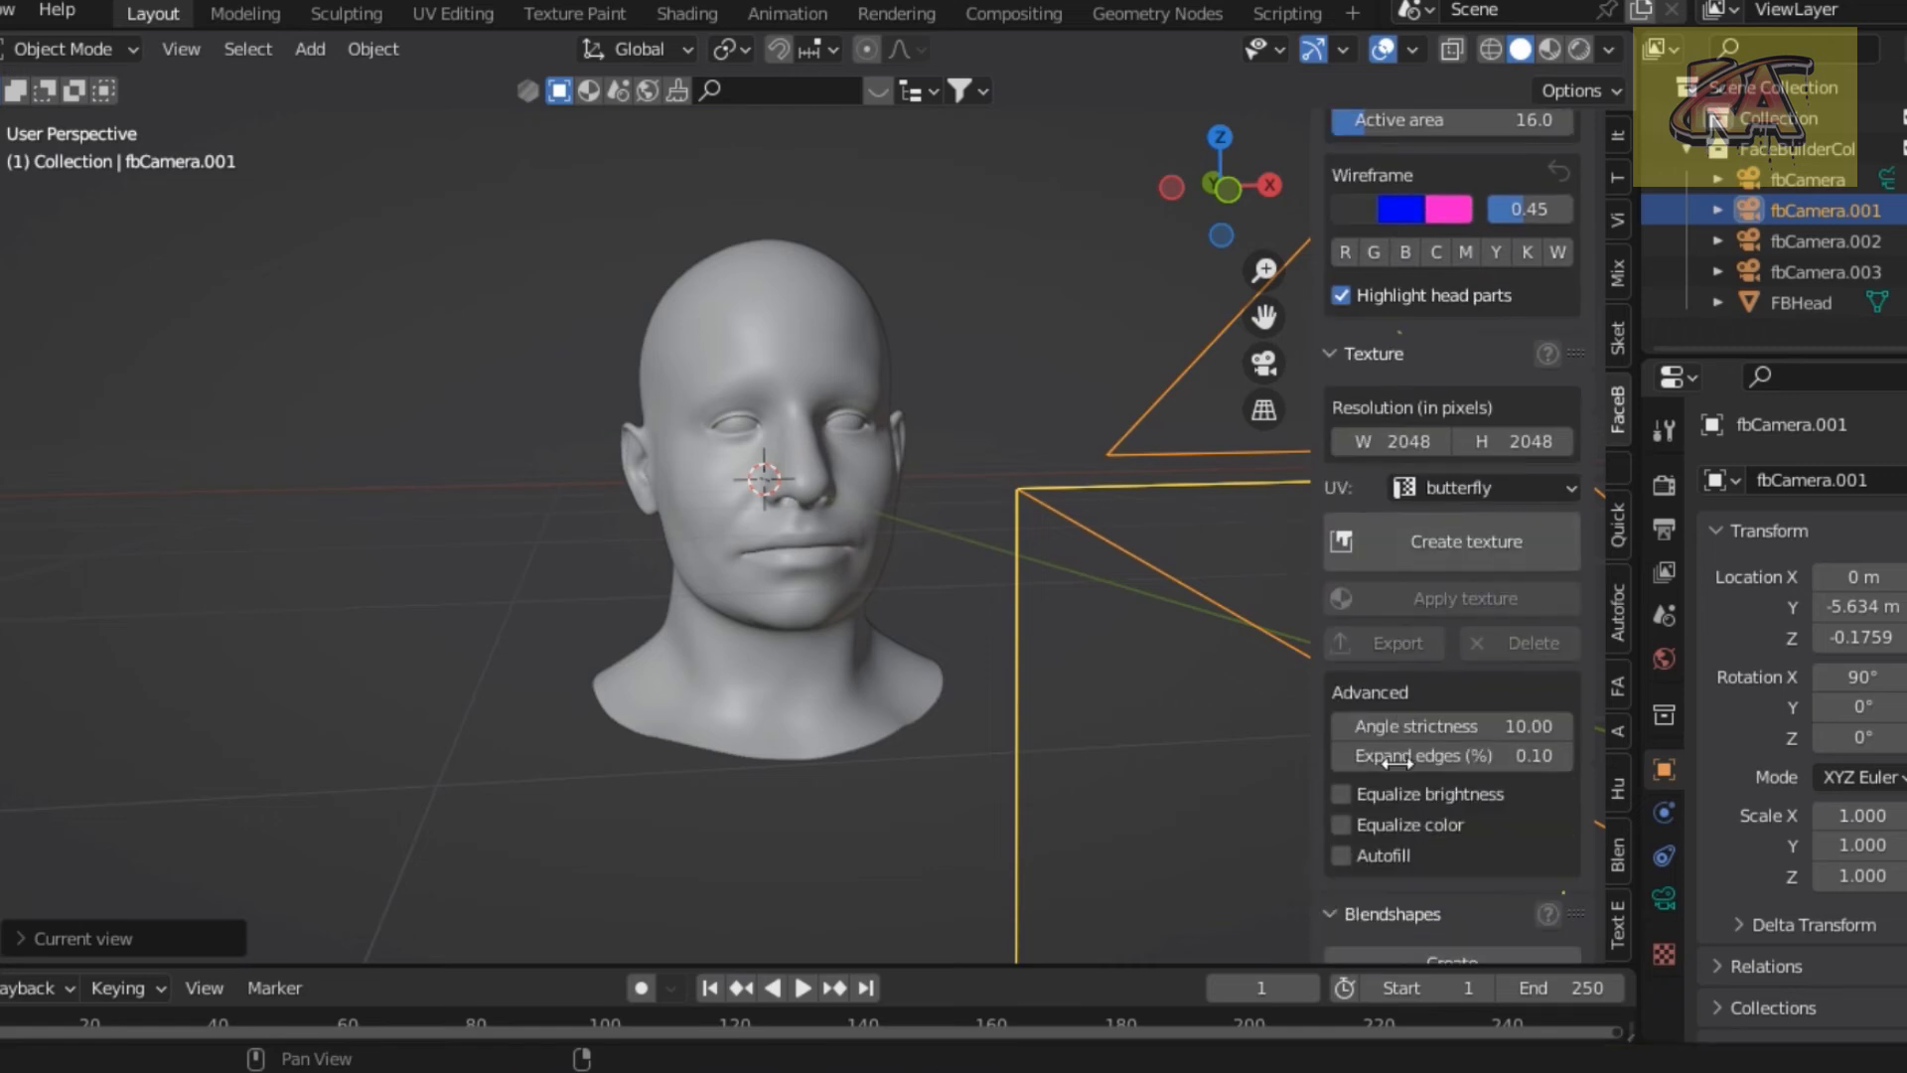
scroll(1404, 862, "down", 3)
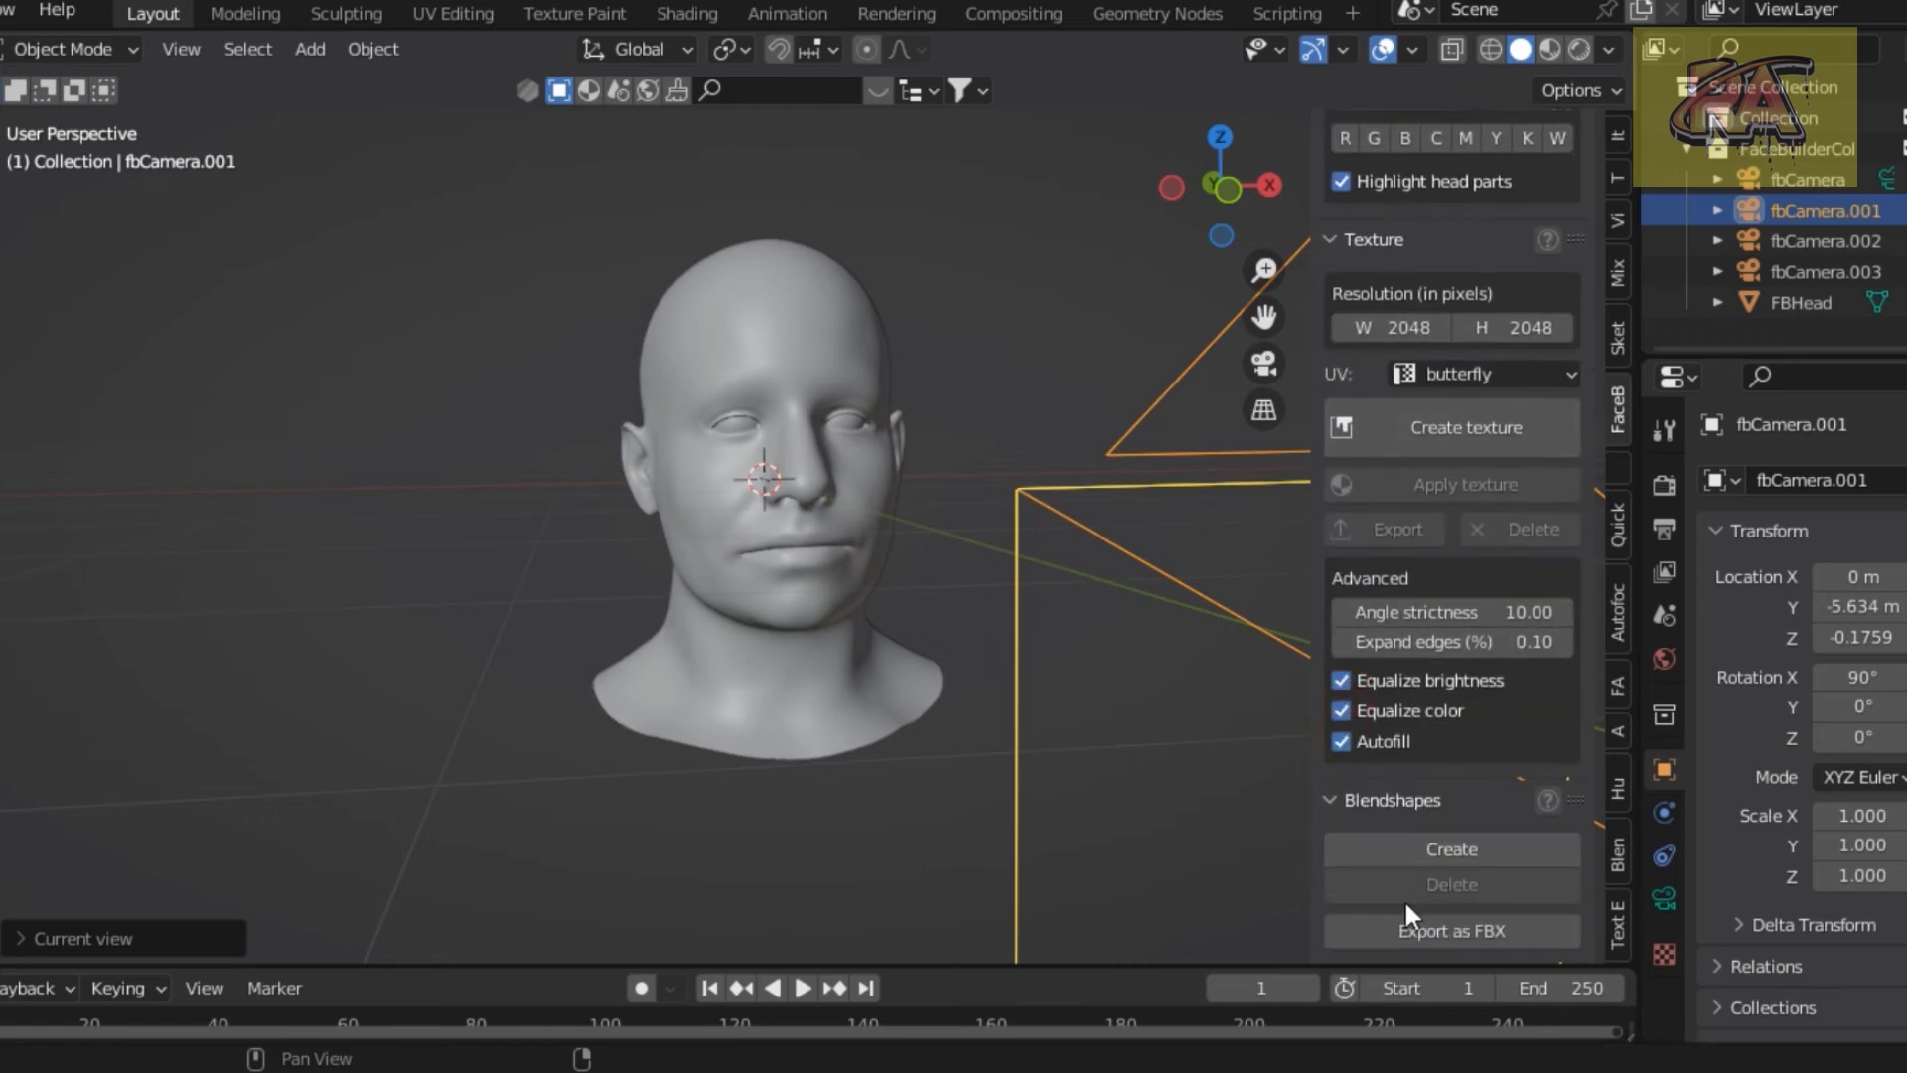
scroll(1386, 705, "up", 2)
left_click(1433, 491)
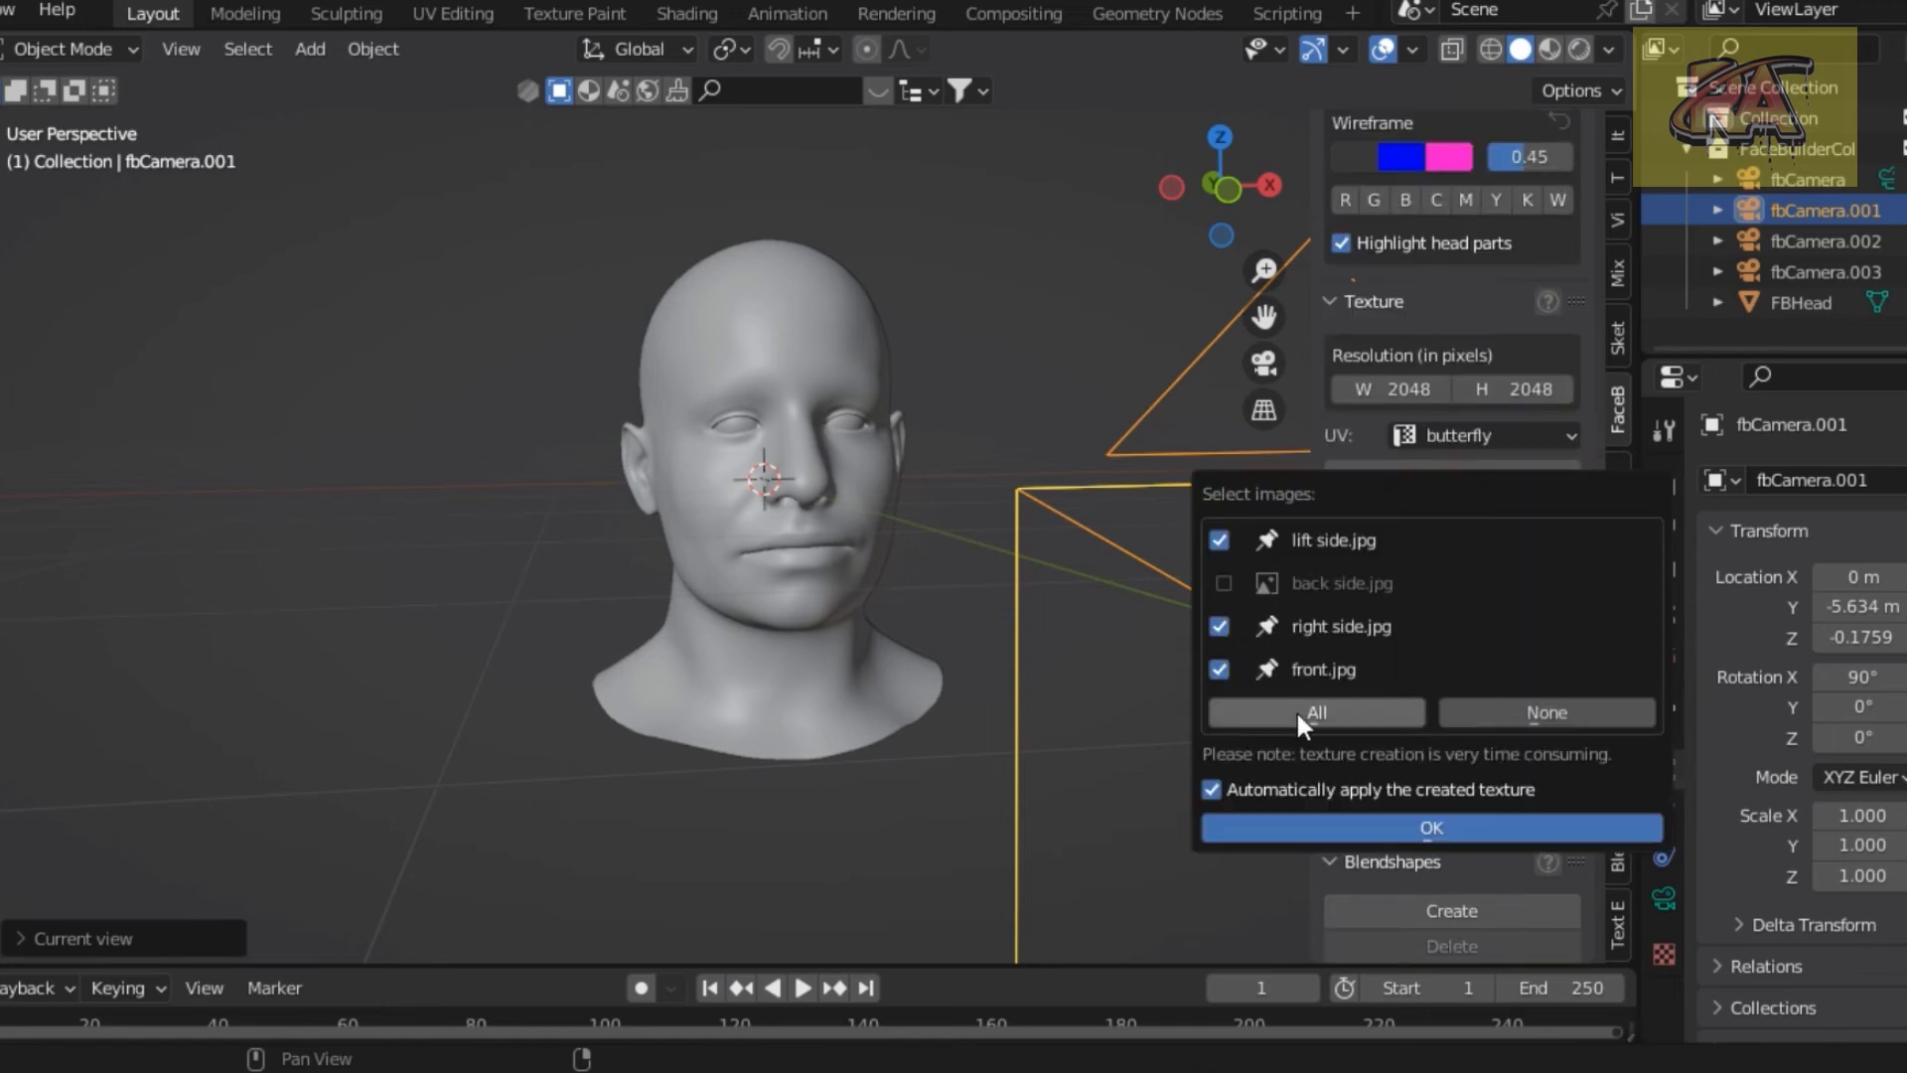
Build the texture from the checked photos and raise viewport lighting Strength to 2.000.
left_click(1357, 826)
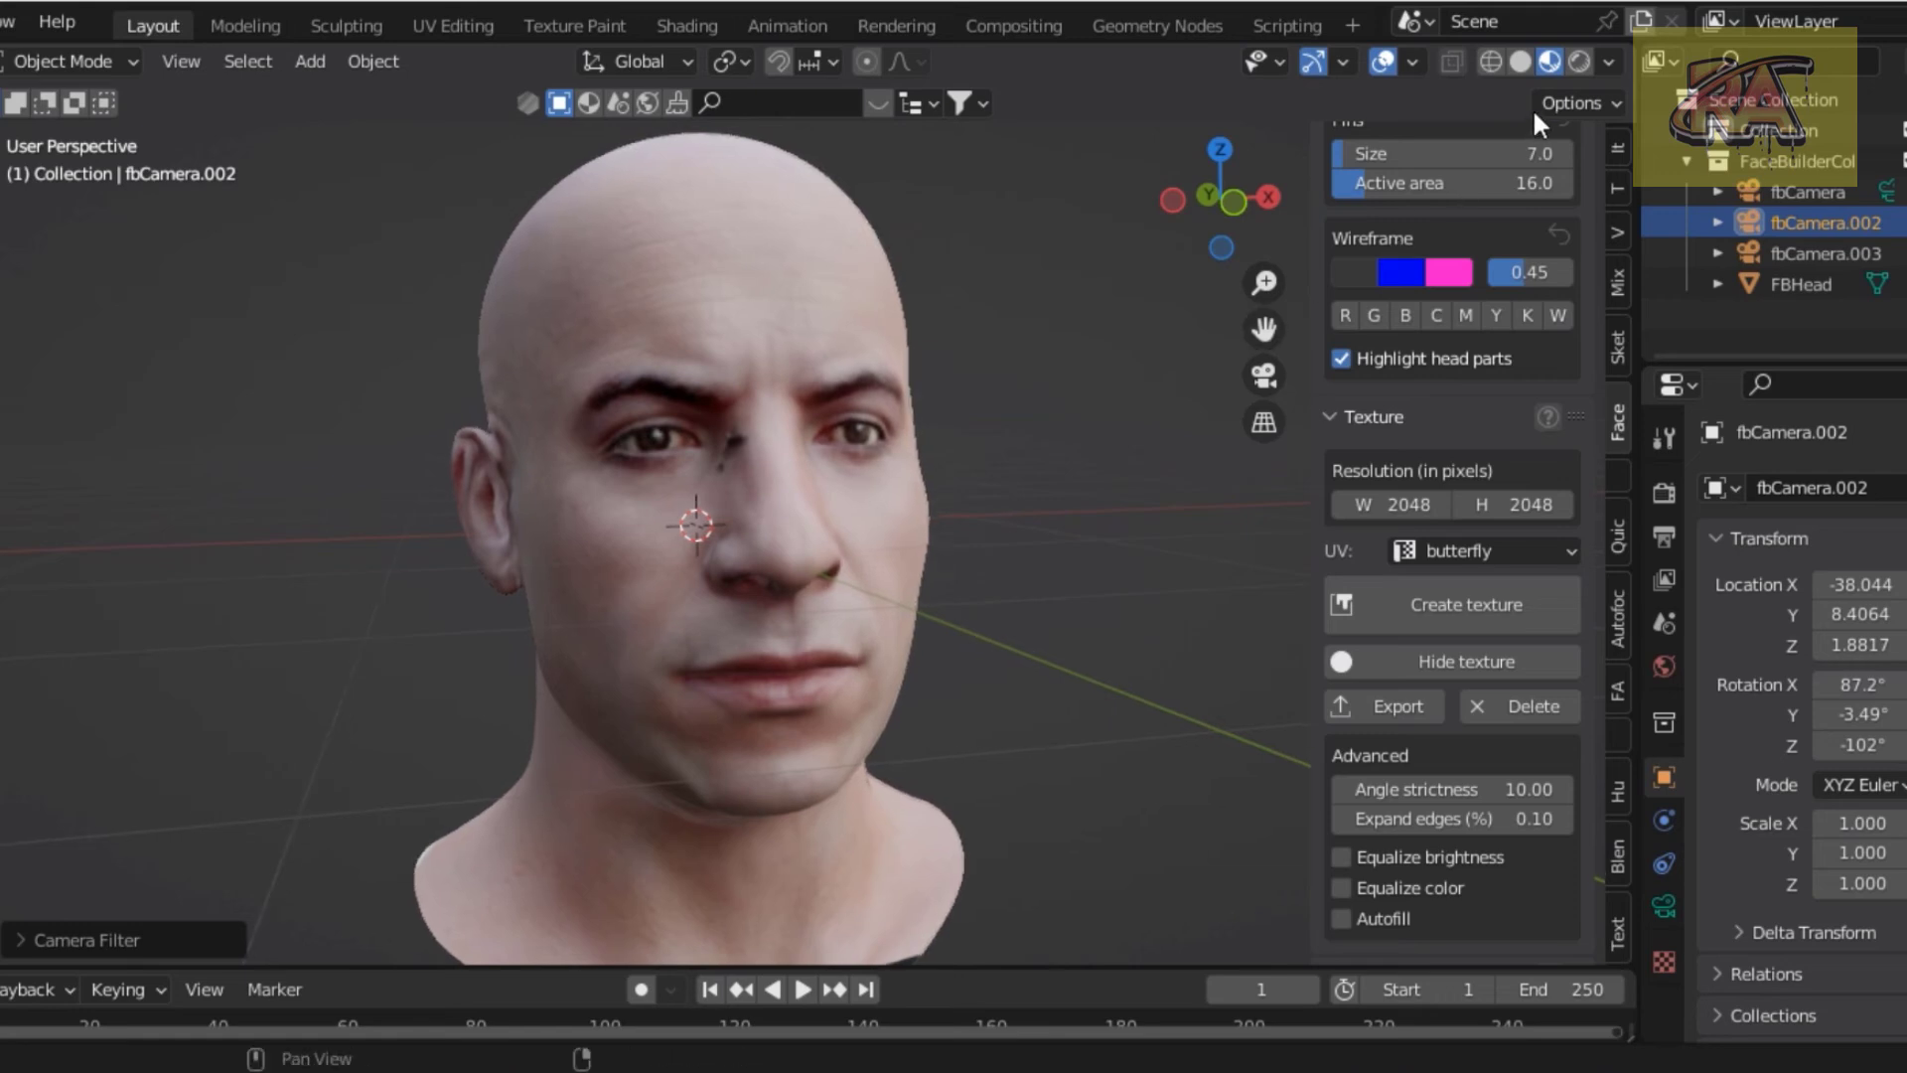
left_click(1608, 62)
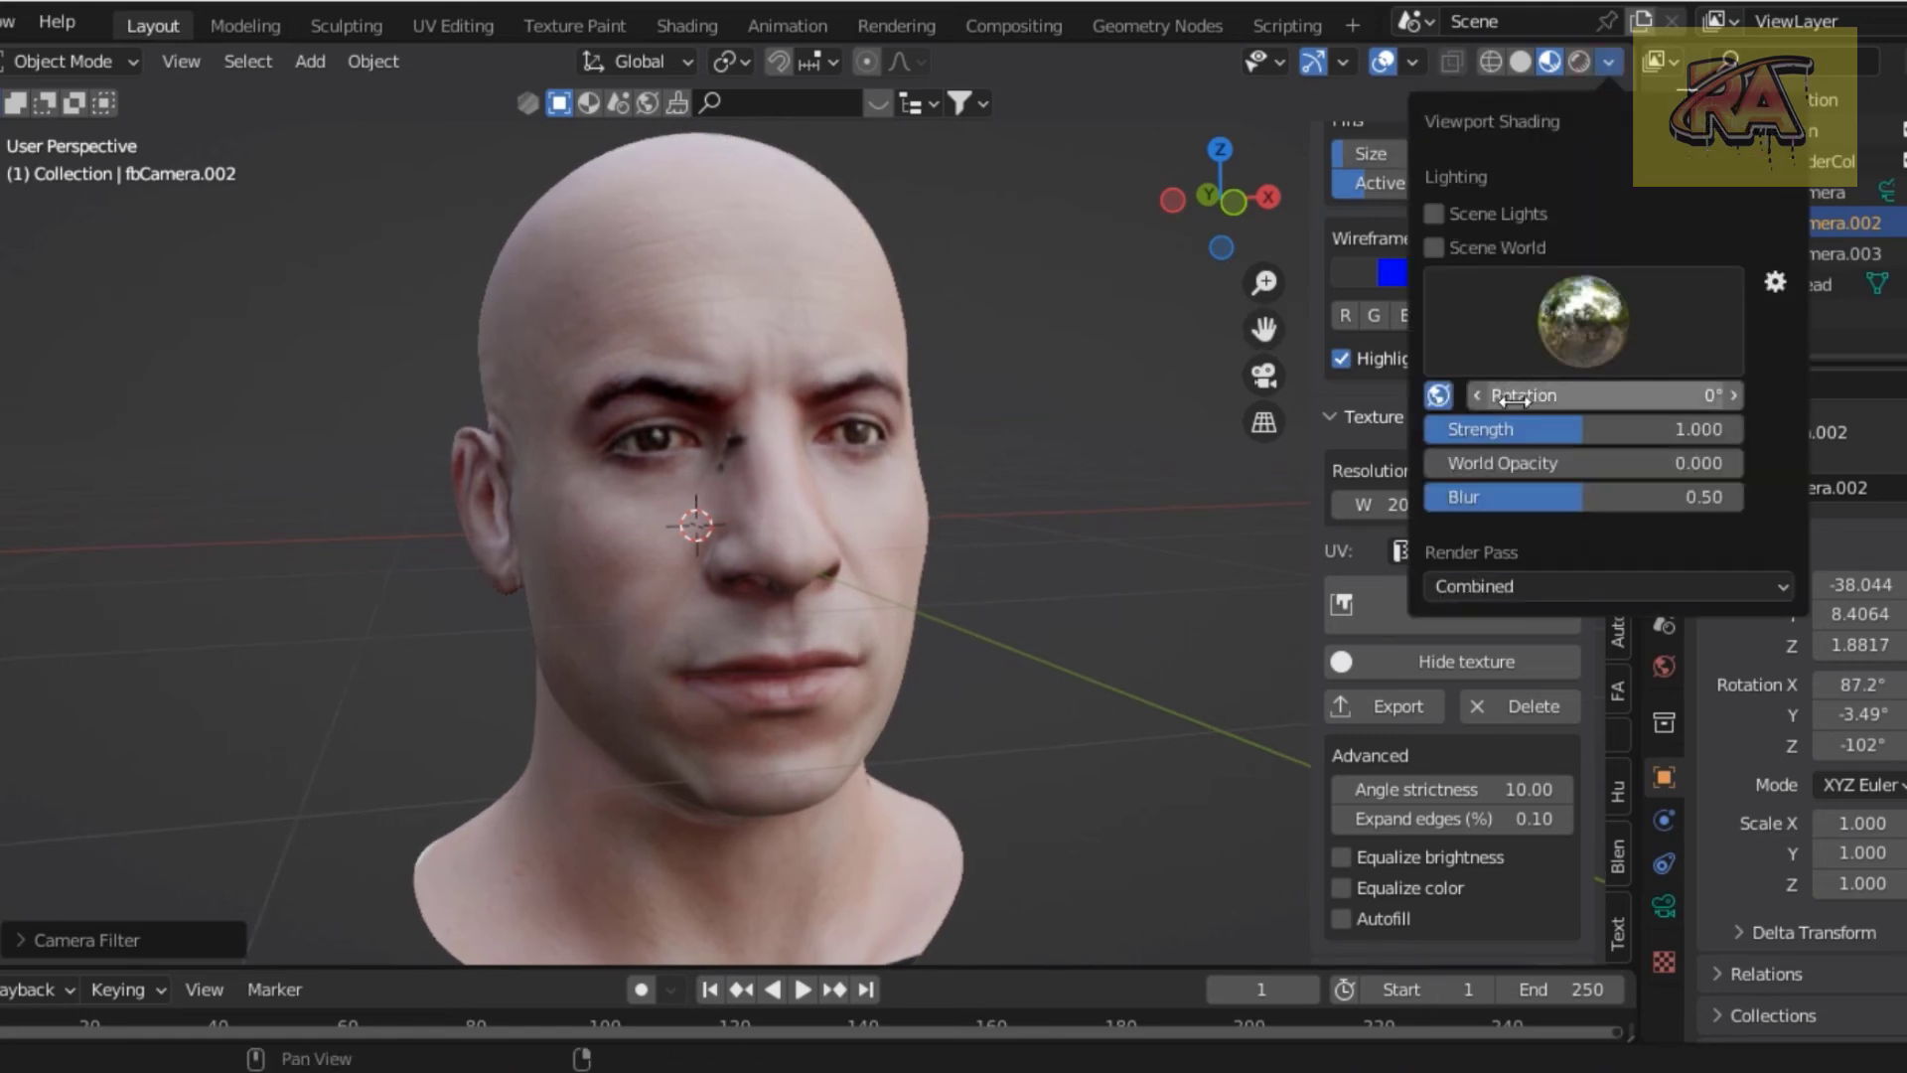
left_click(1529, 426)
left_click_drag(1528, 428, 1738, 428)
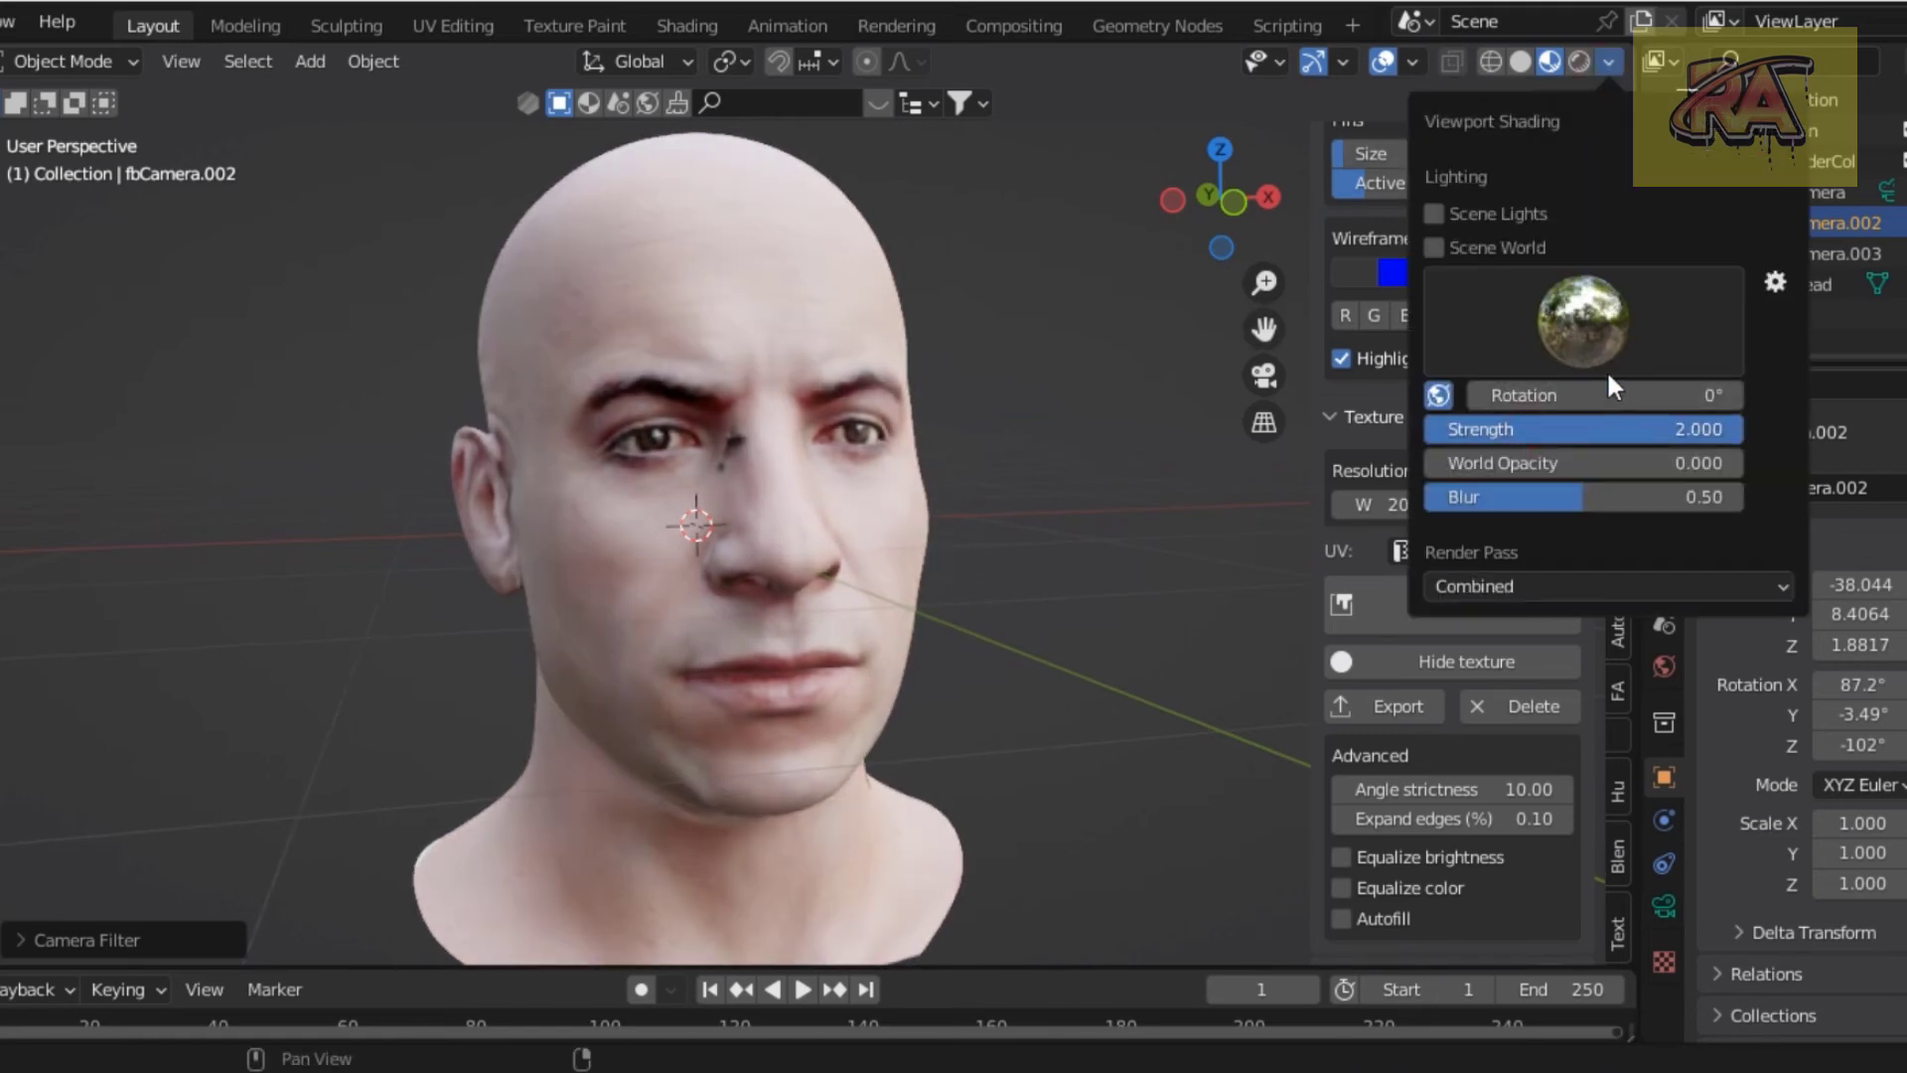
Switch to a different HDRI and orbit to view the textured head.
left_click(1066, 432)
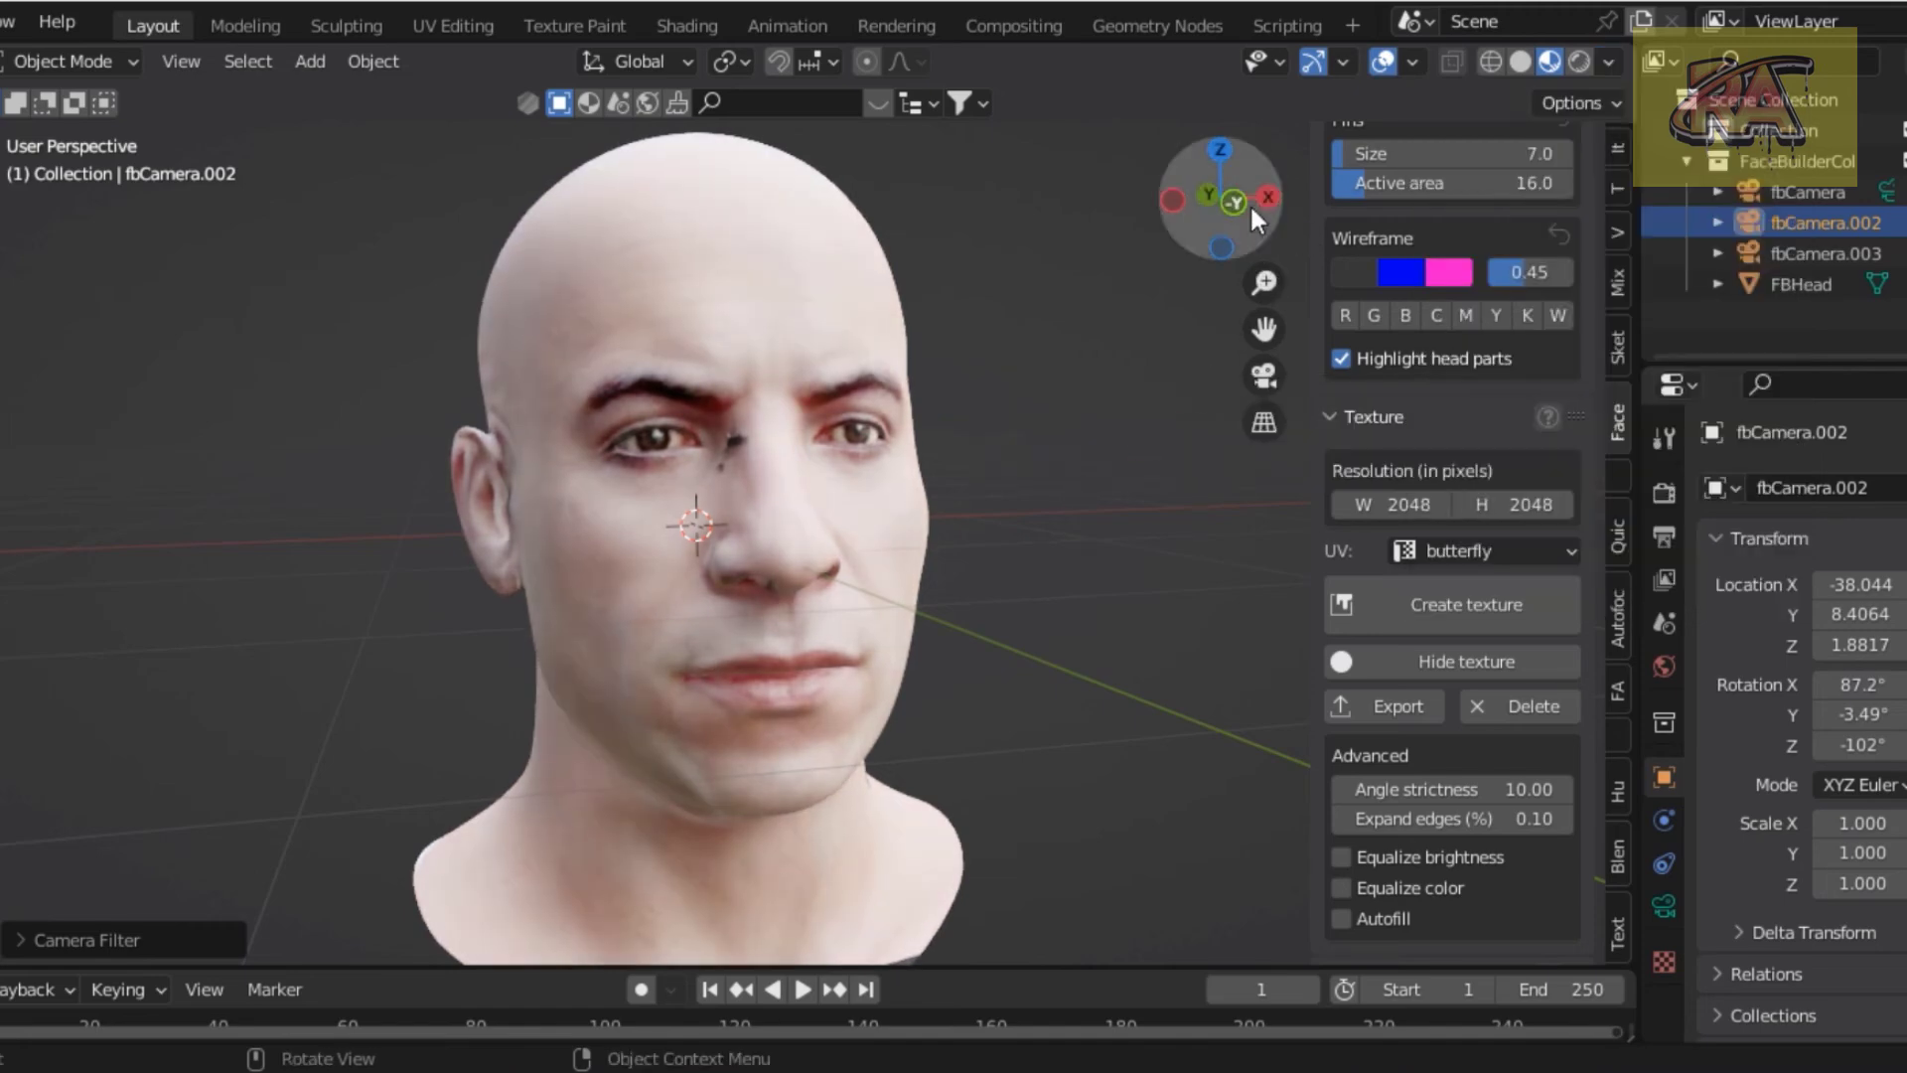
left_click_drag(1249, 203, 1224, 209)
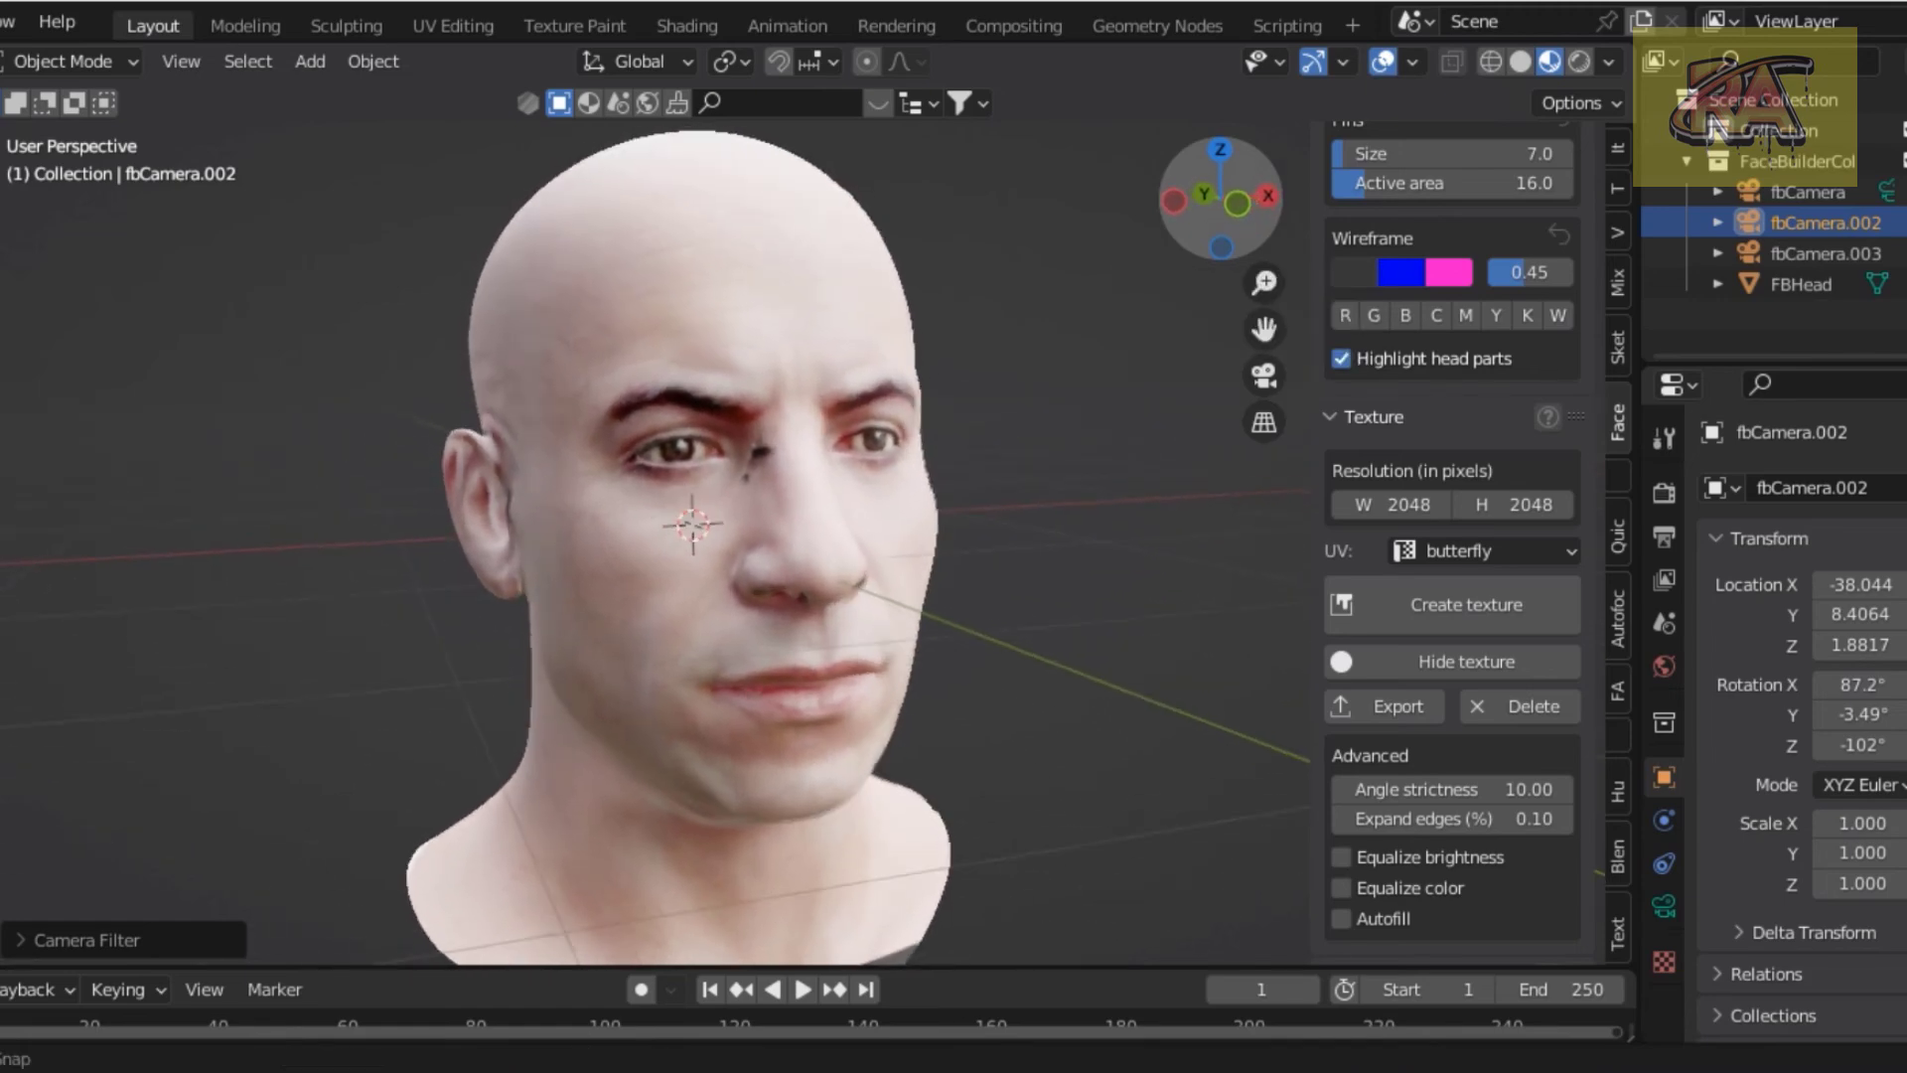
left_click_drag(1224, 209, 1218, 207)
scroll(1446, 731, "down", 4)
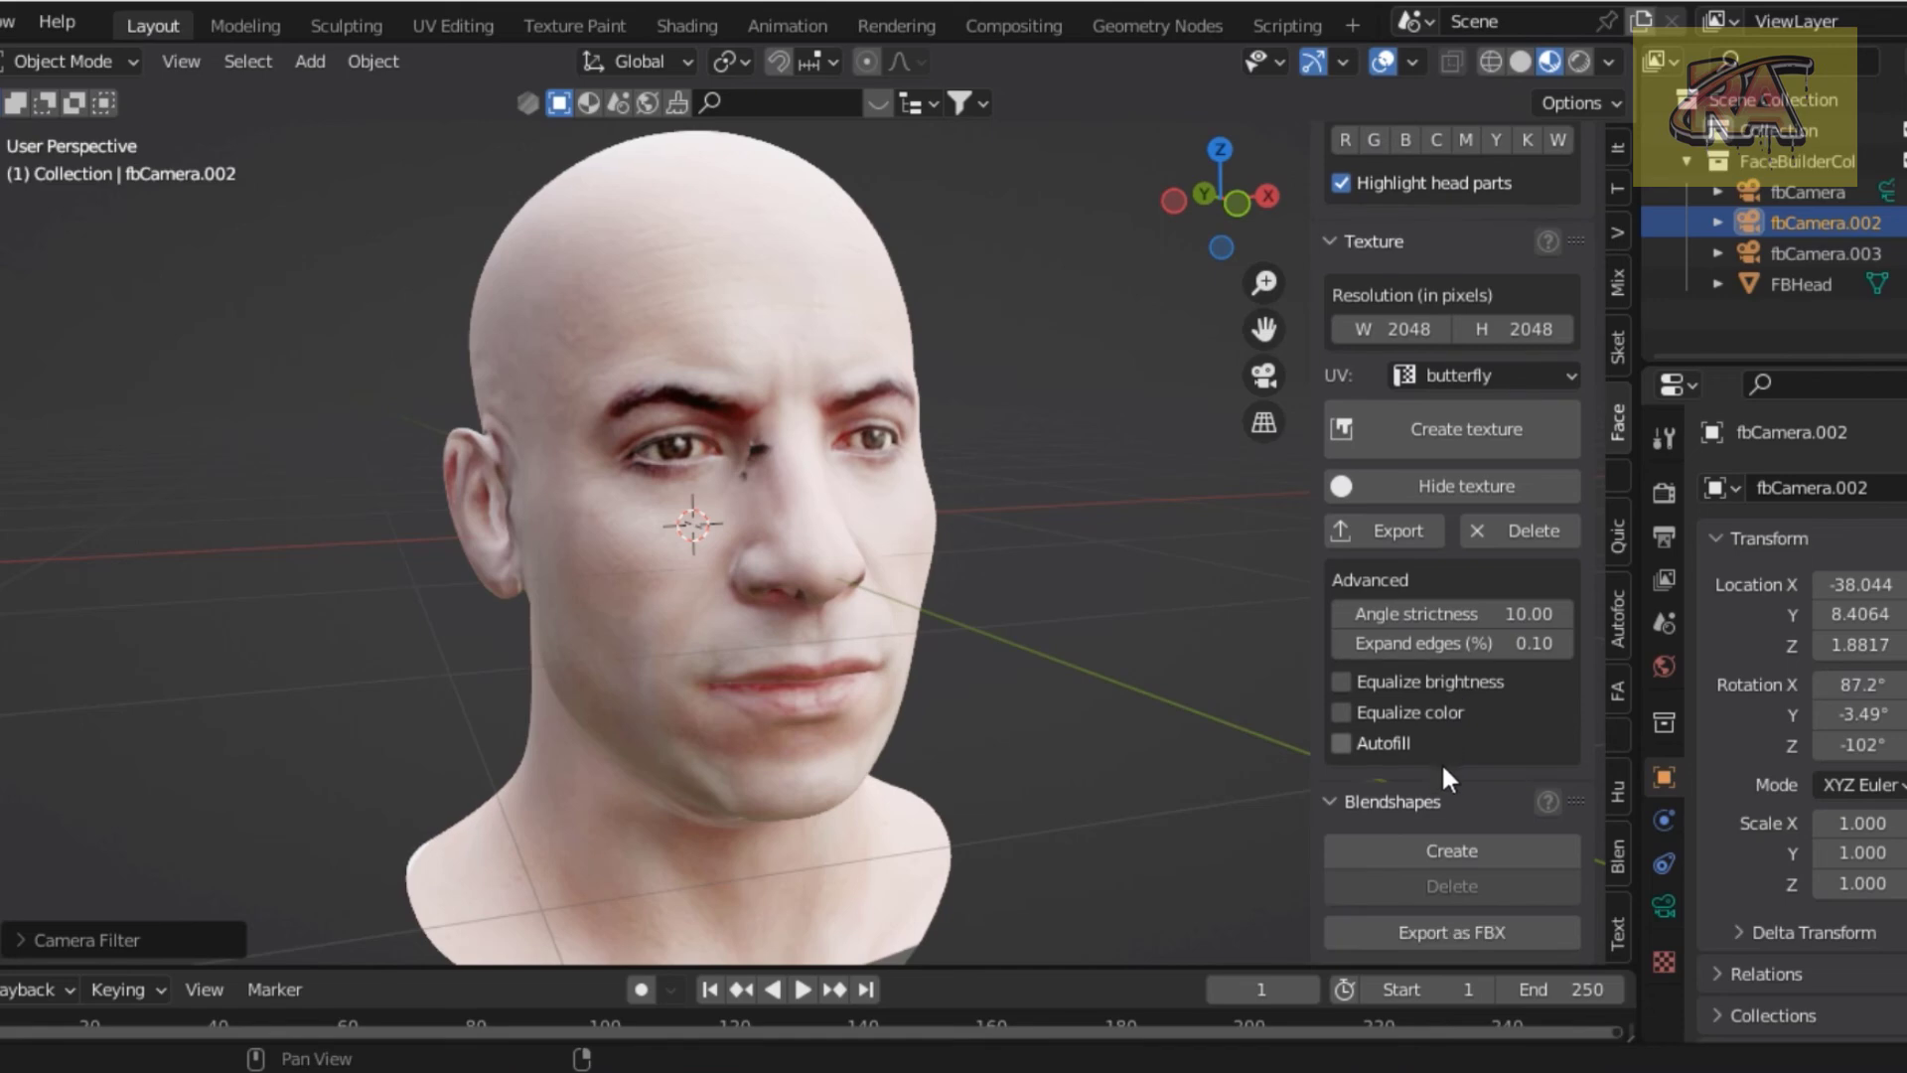
Create the head's blendshapes and add example facial animation keyframes.
left_click(1456, 828)
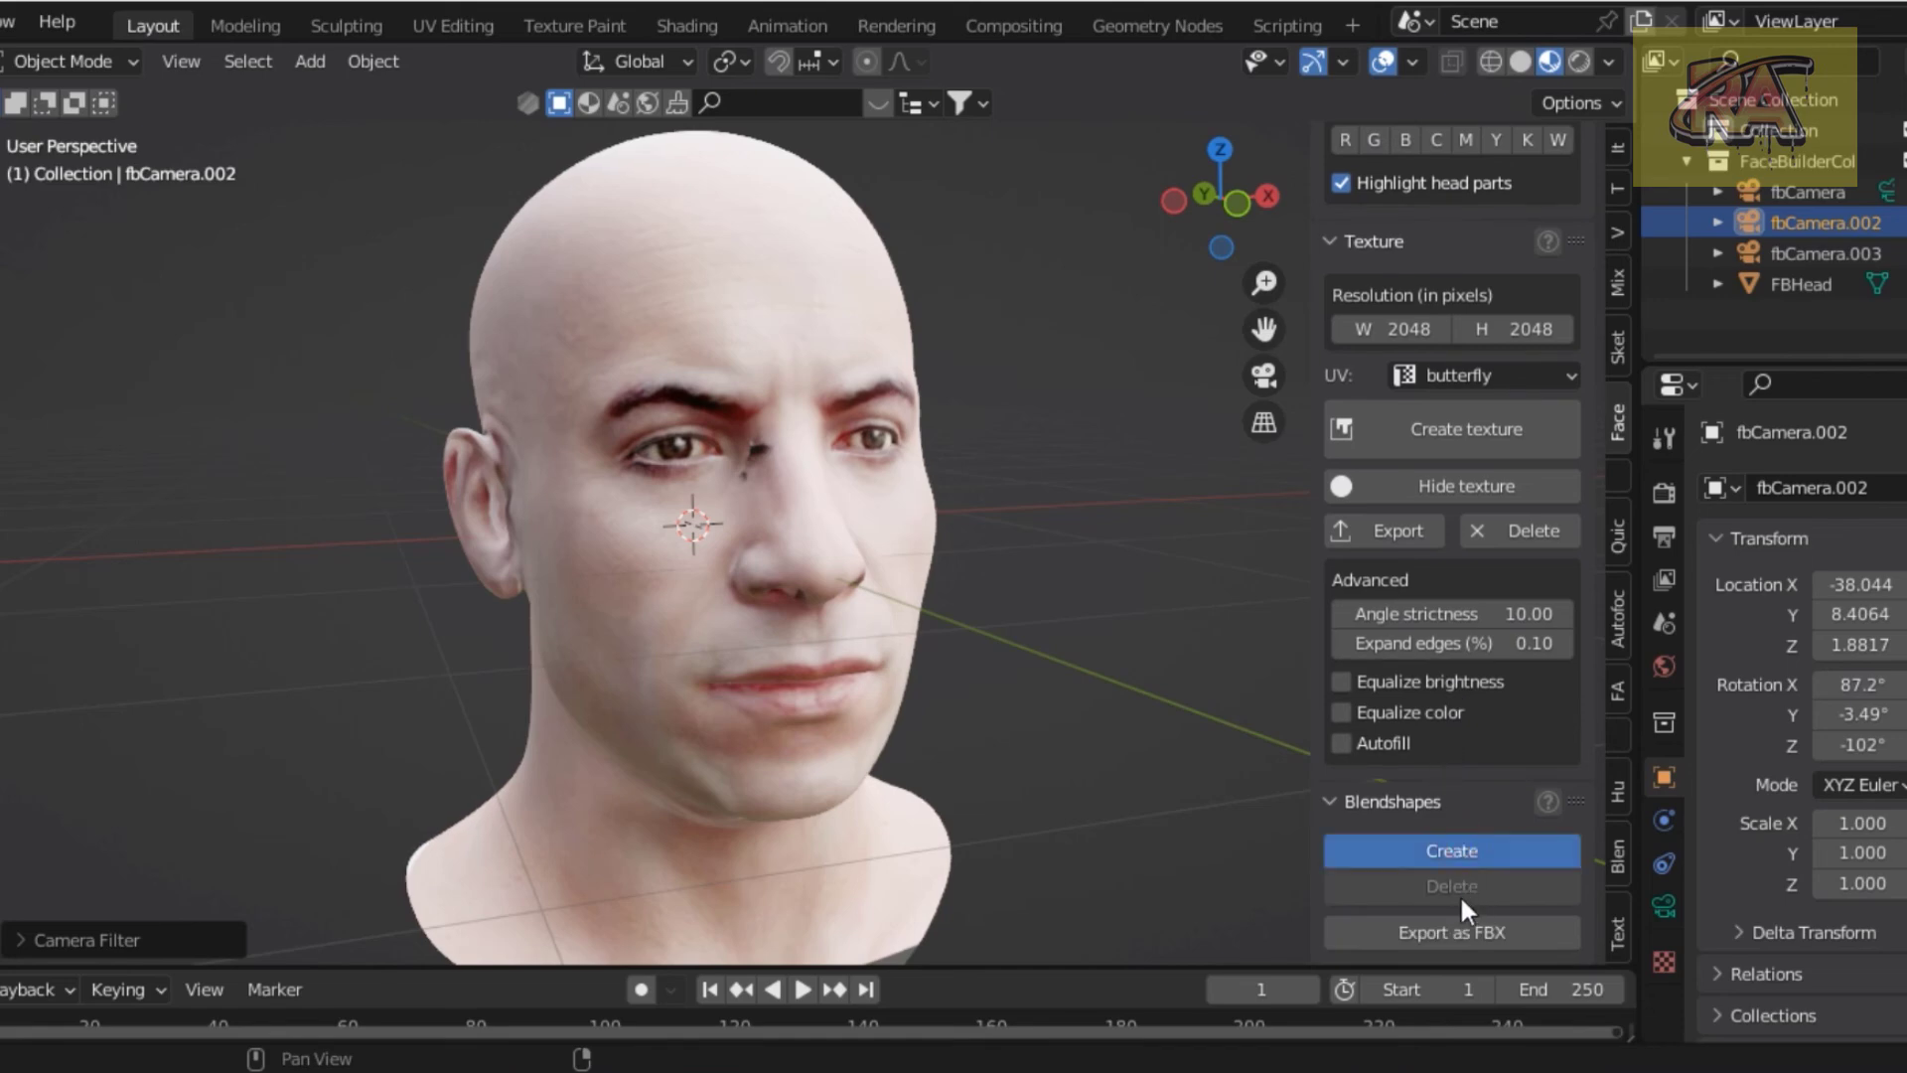
scroll(1458, 919, "down", 5)
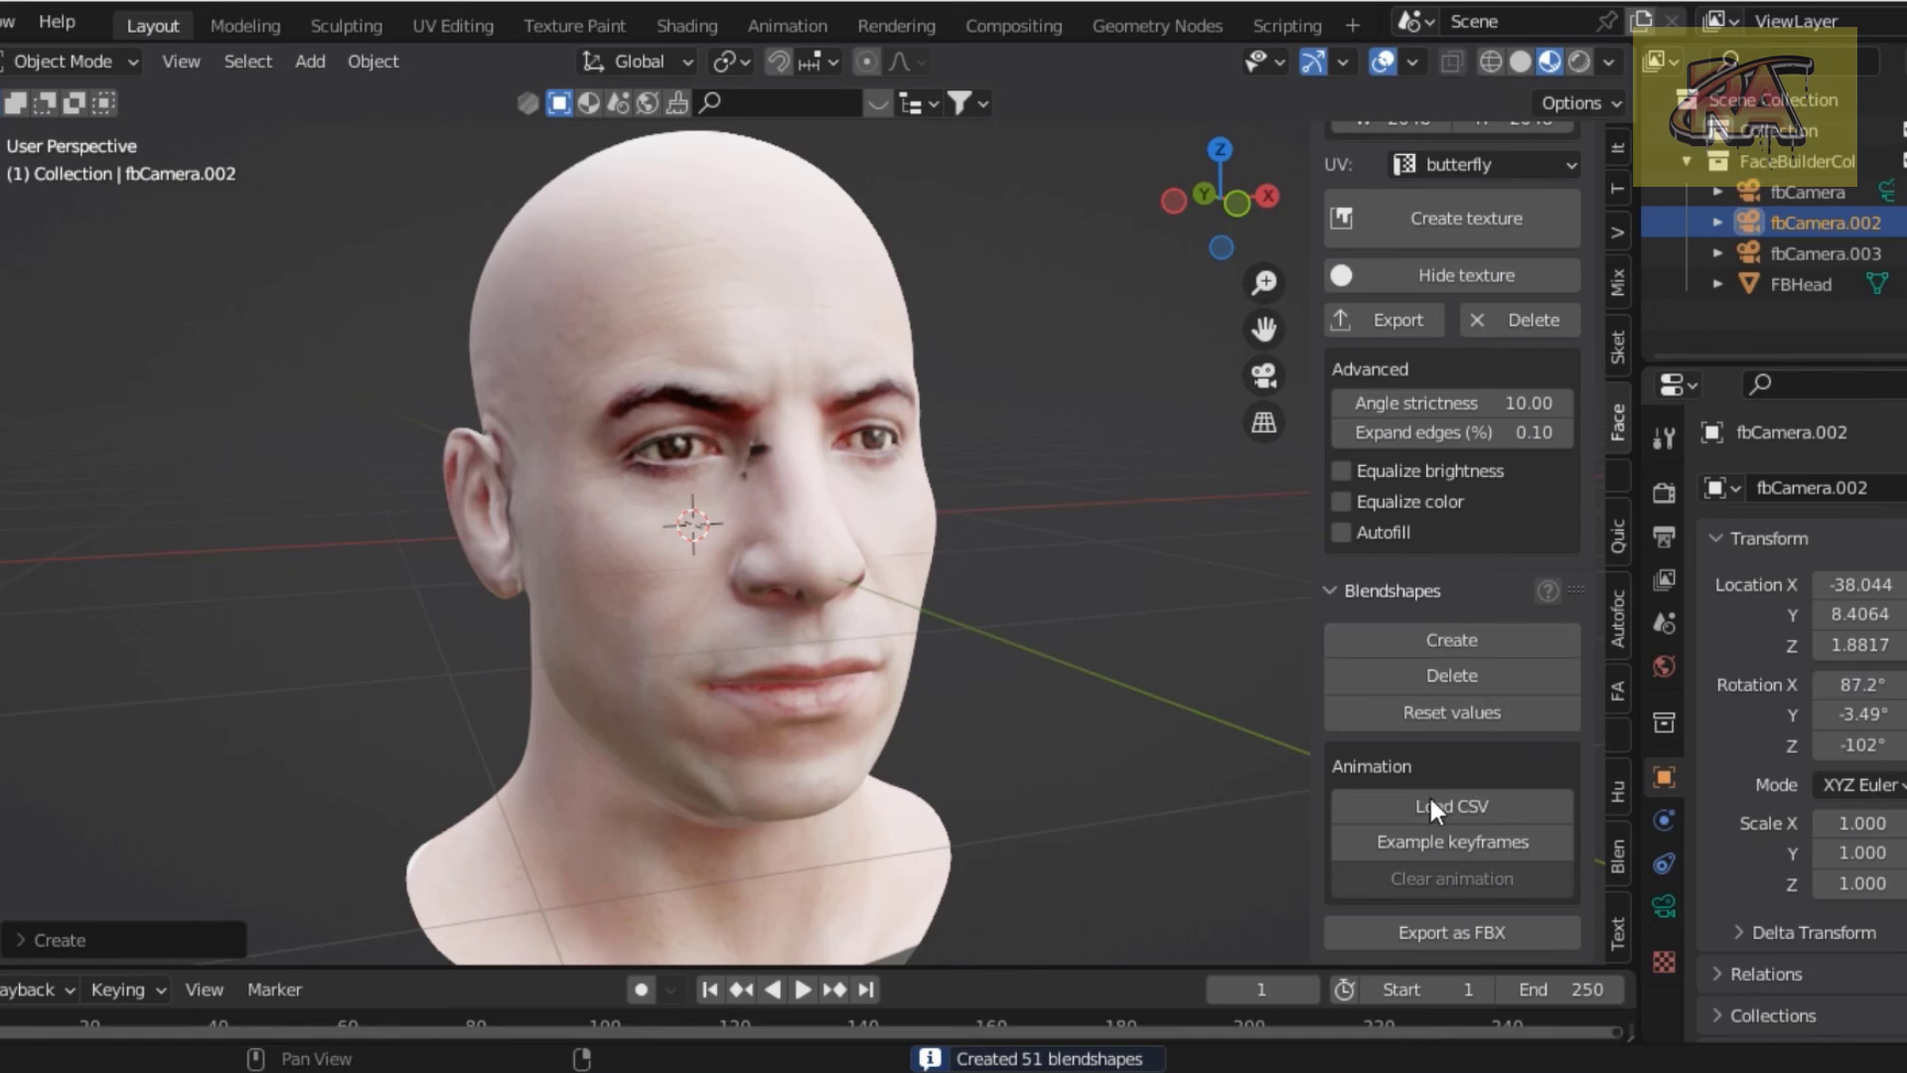
left_click(1445, 837)
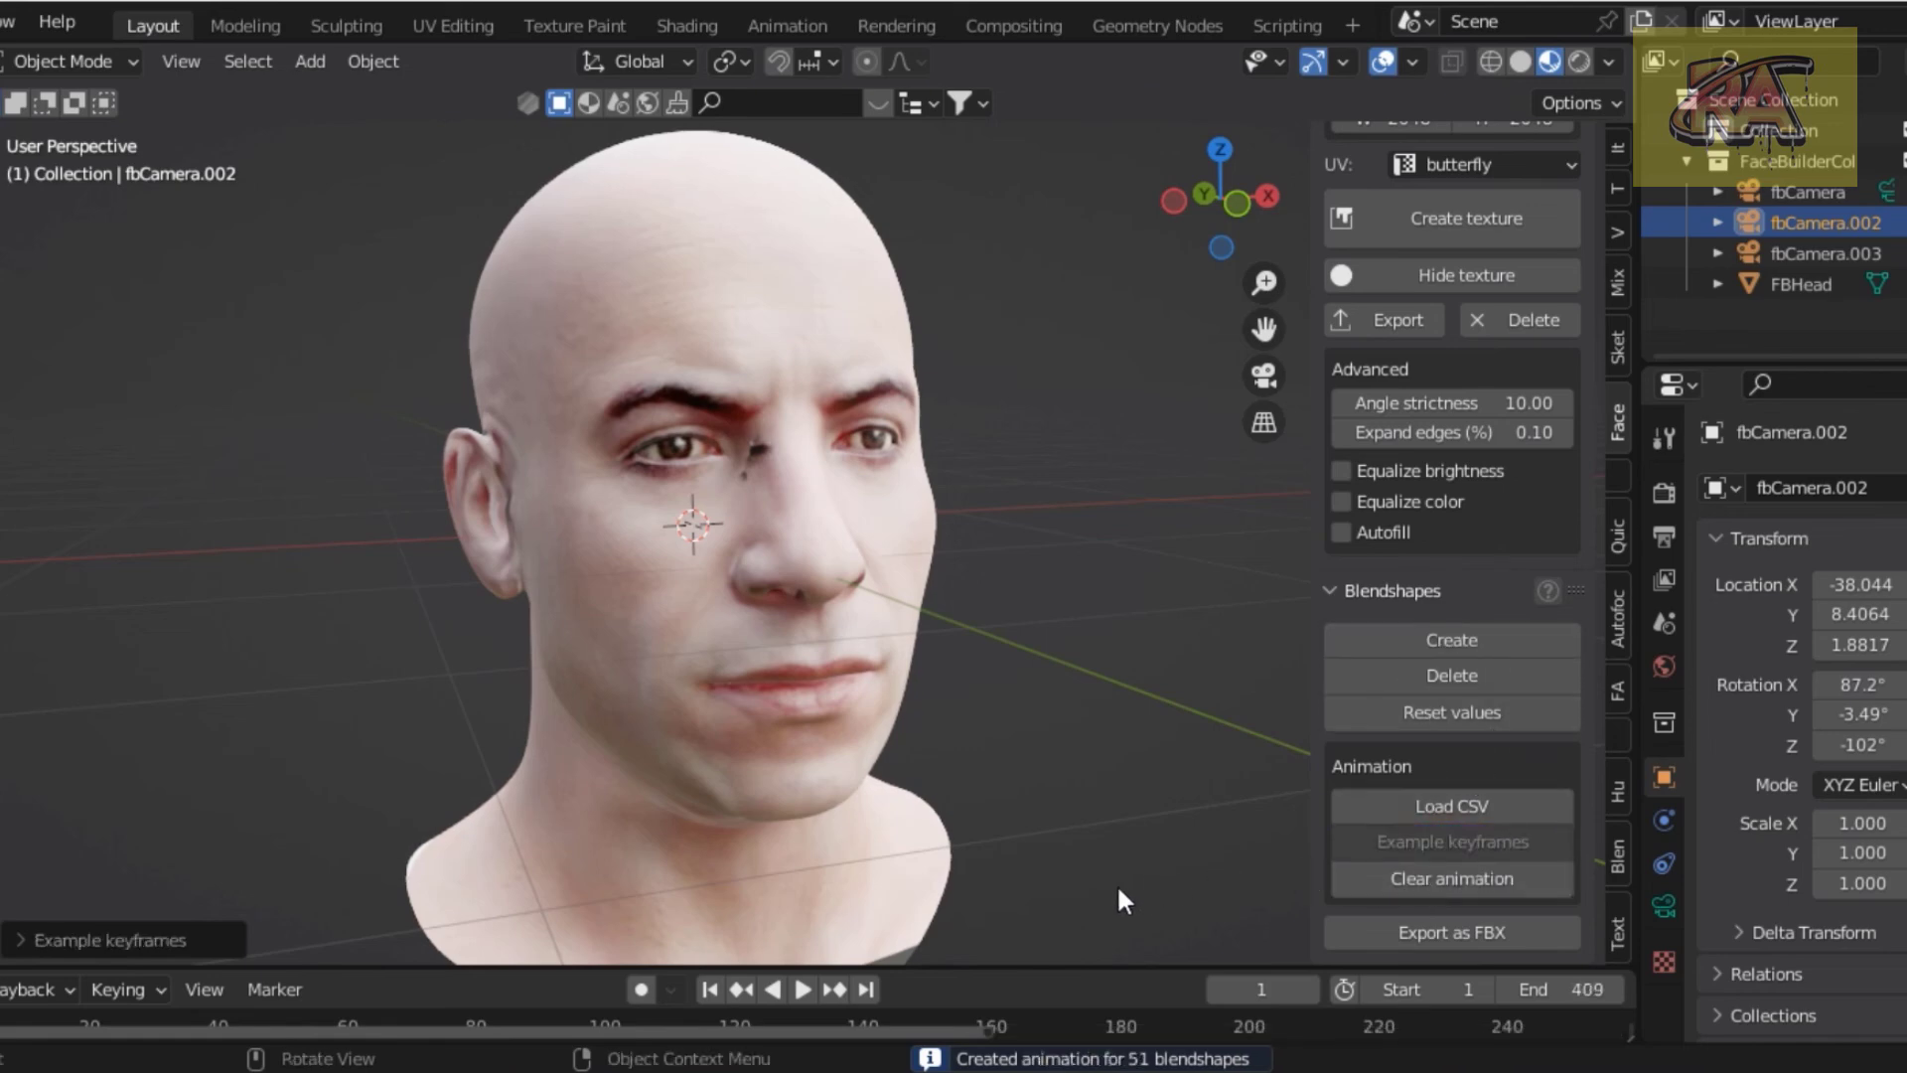
Play the 1–409 frame facial animation, pausing and resuming it several times.
left_click(801, 989)
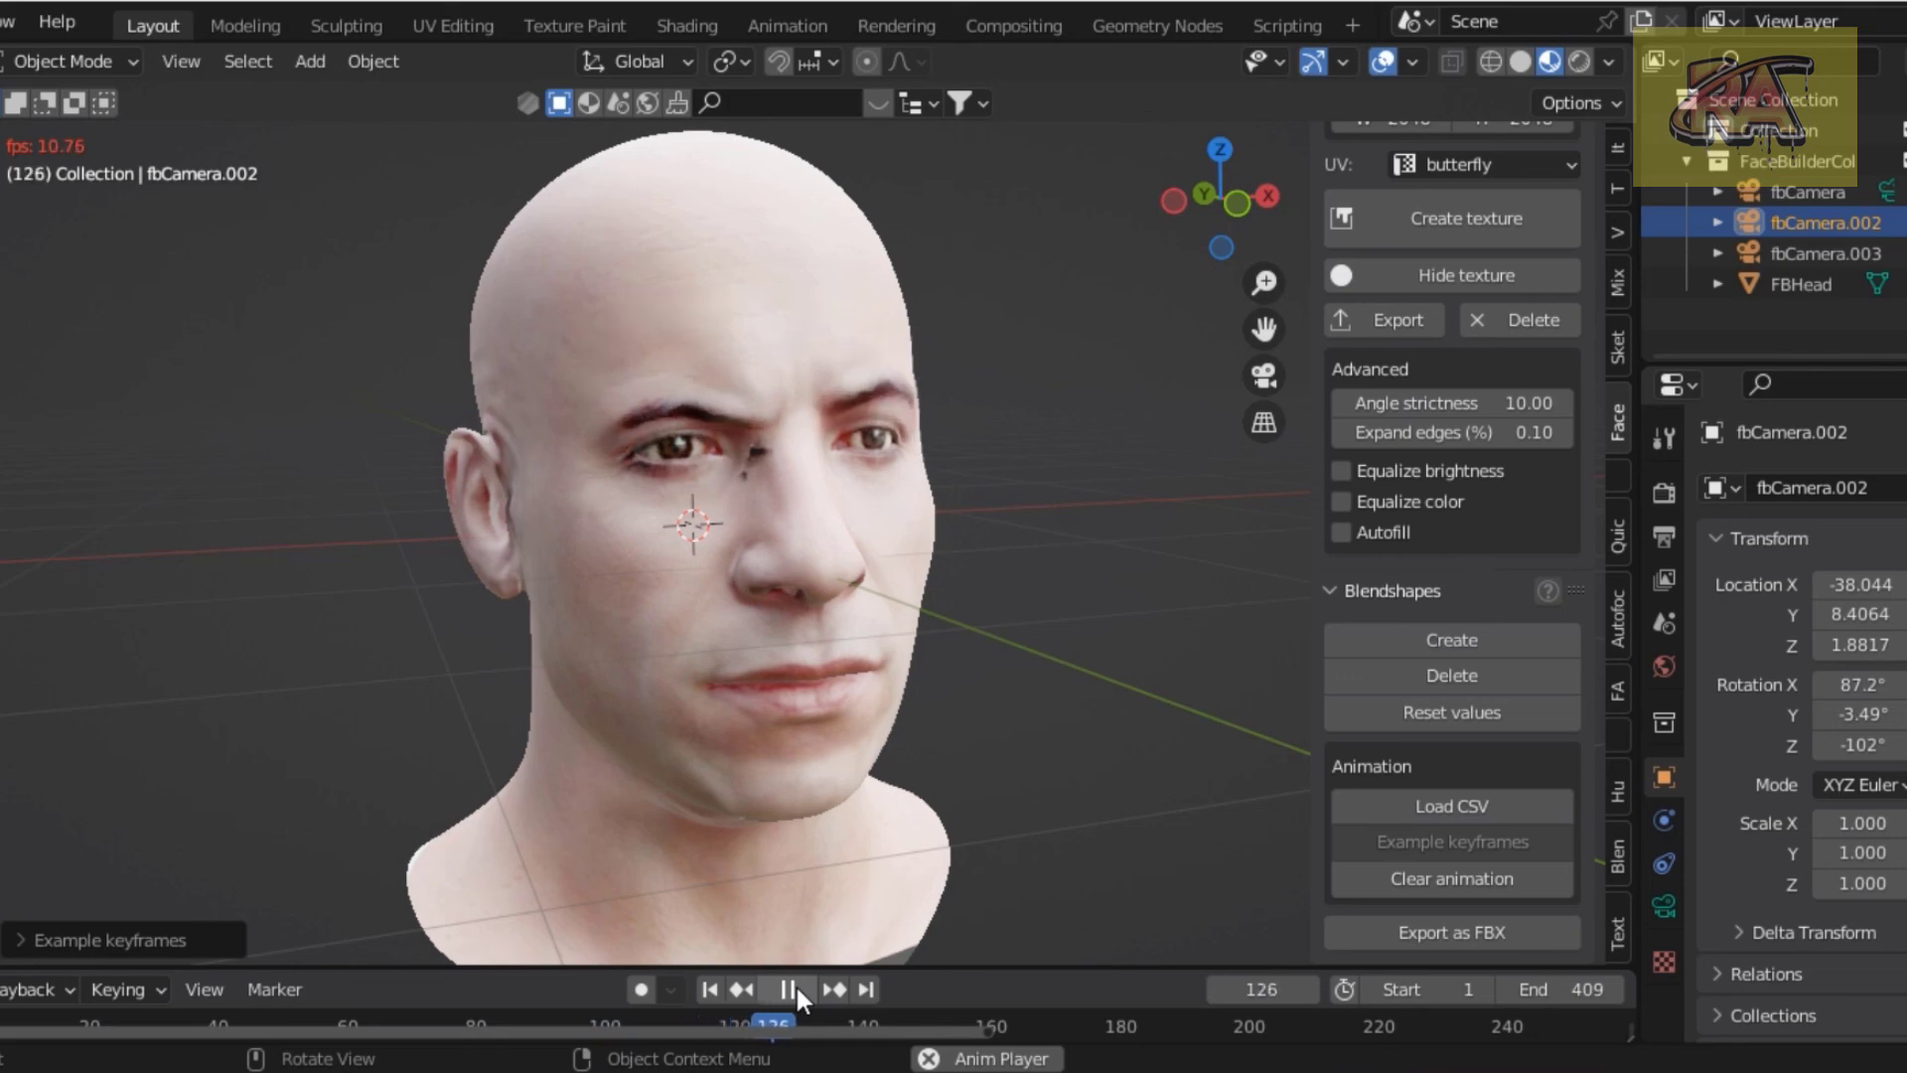
left_click(796, 983)
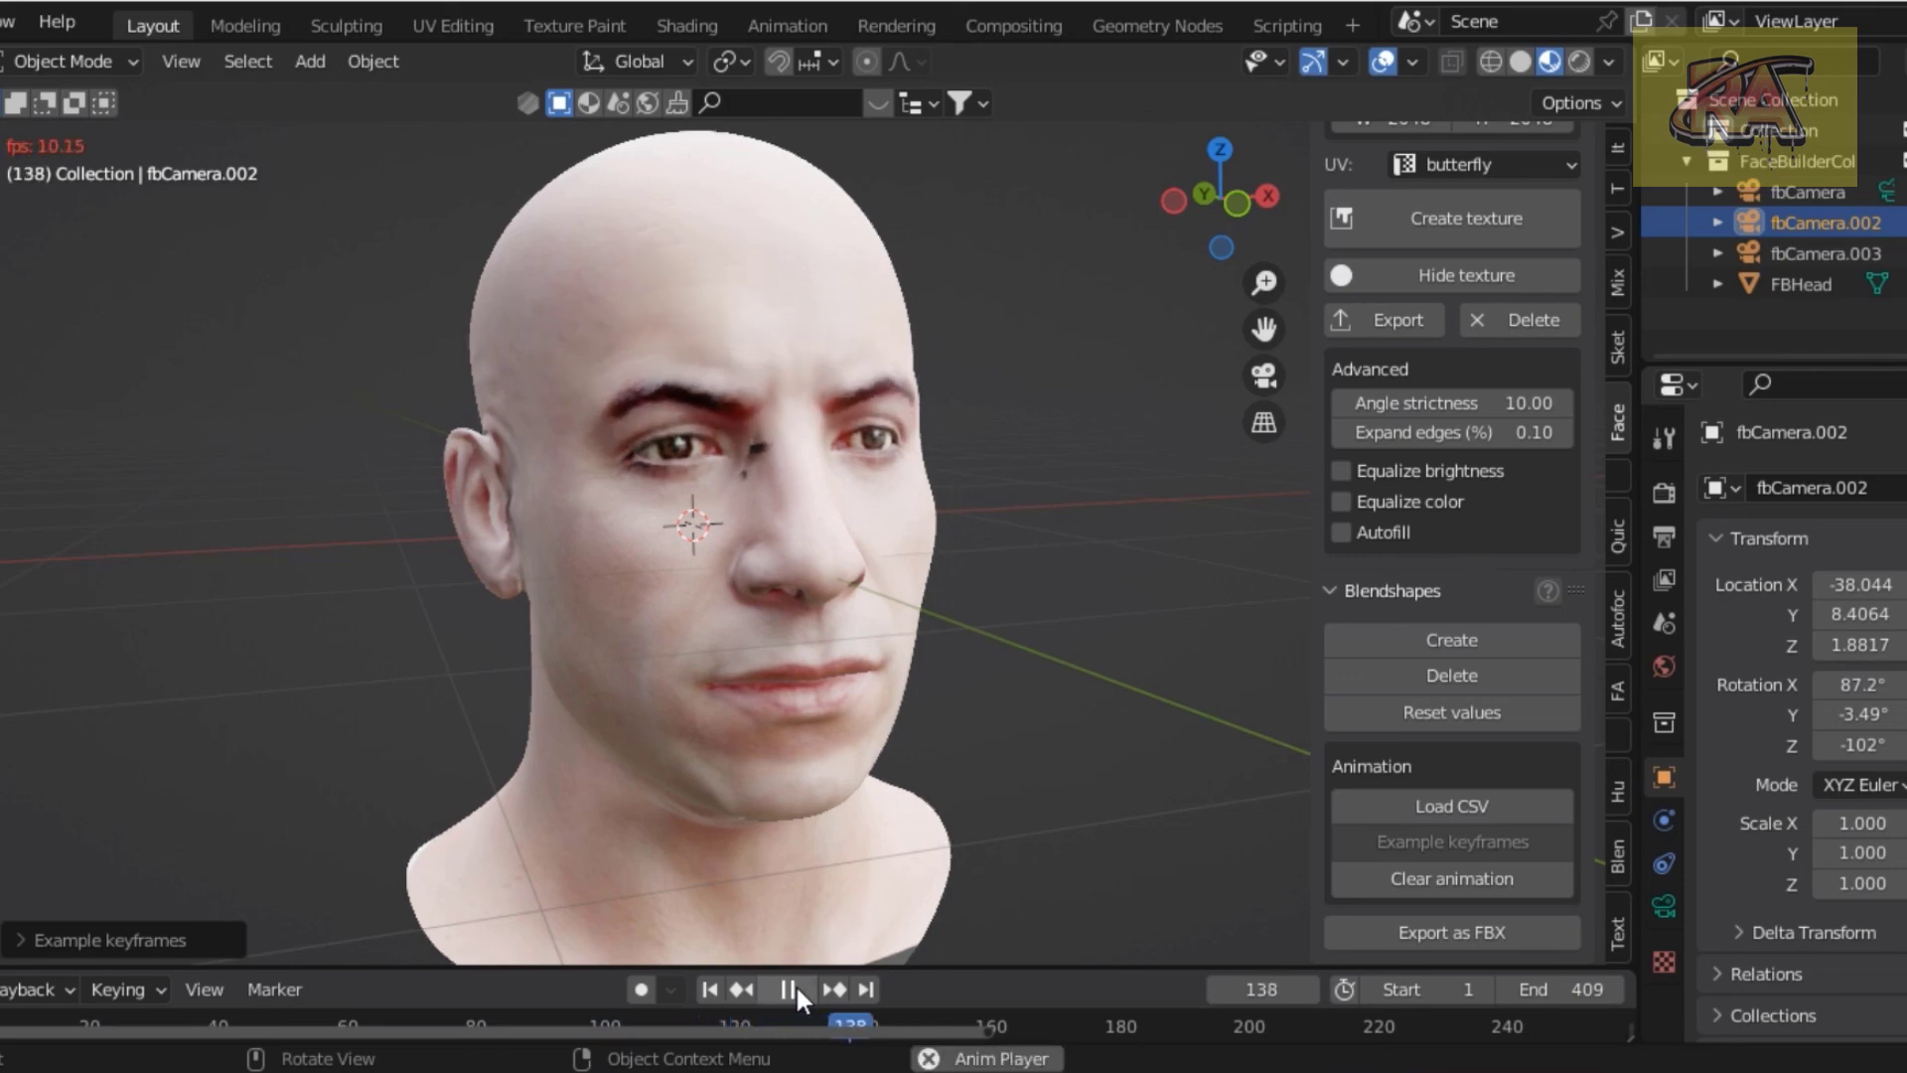
left_click(795, 983)
left_click(797, 987)
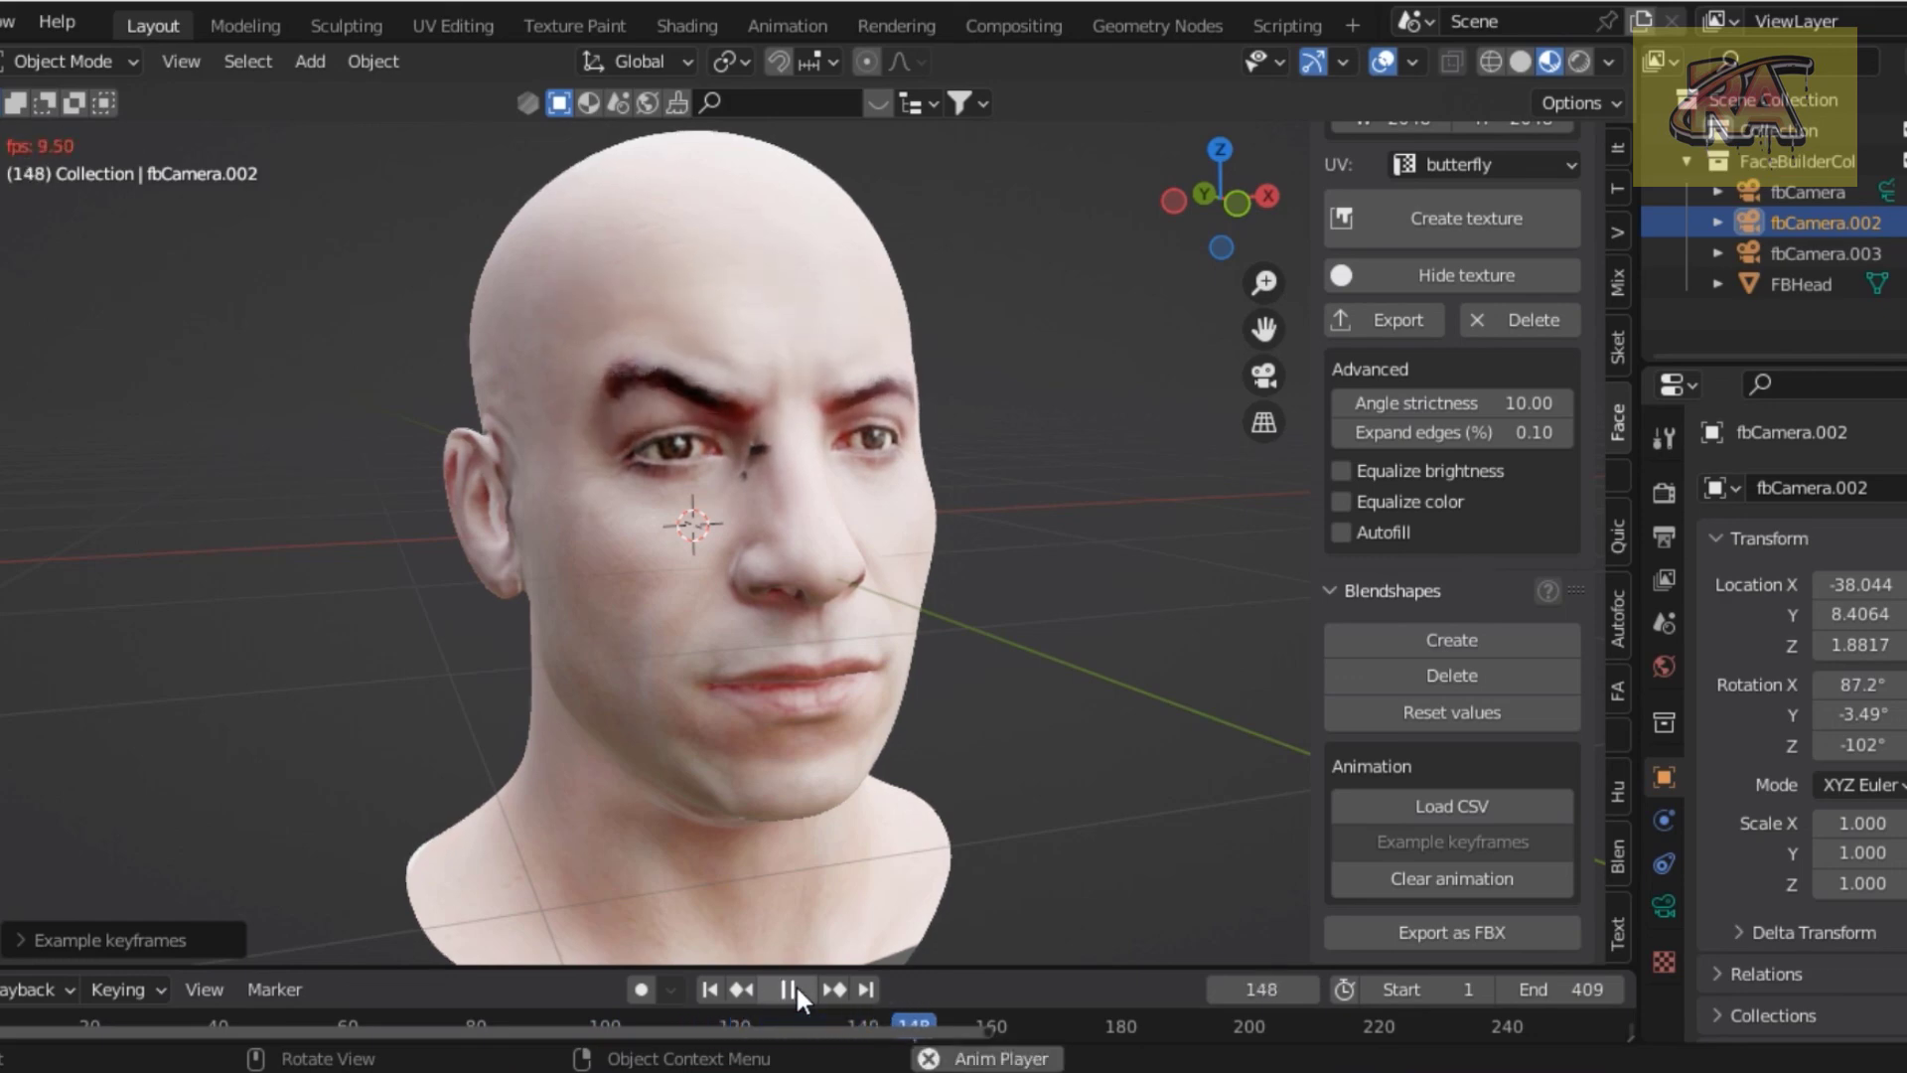
left_click(795, 983)
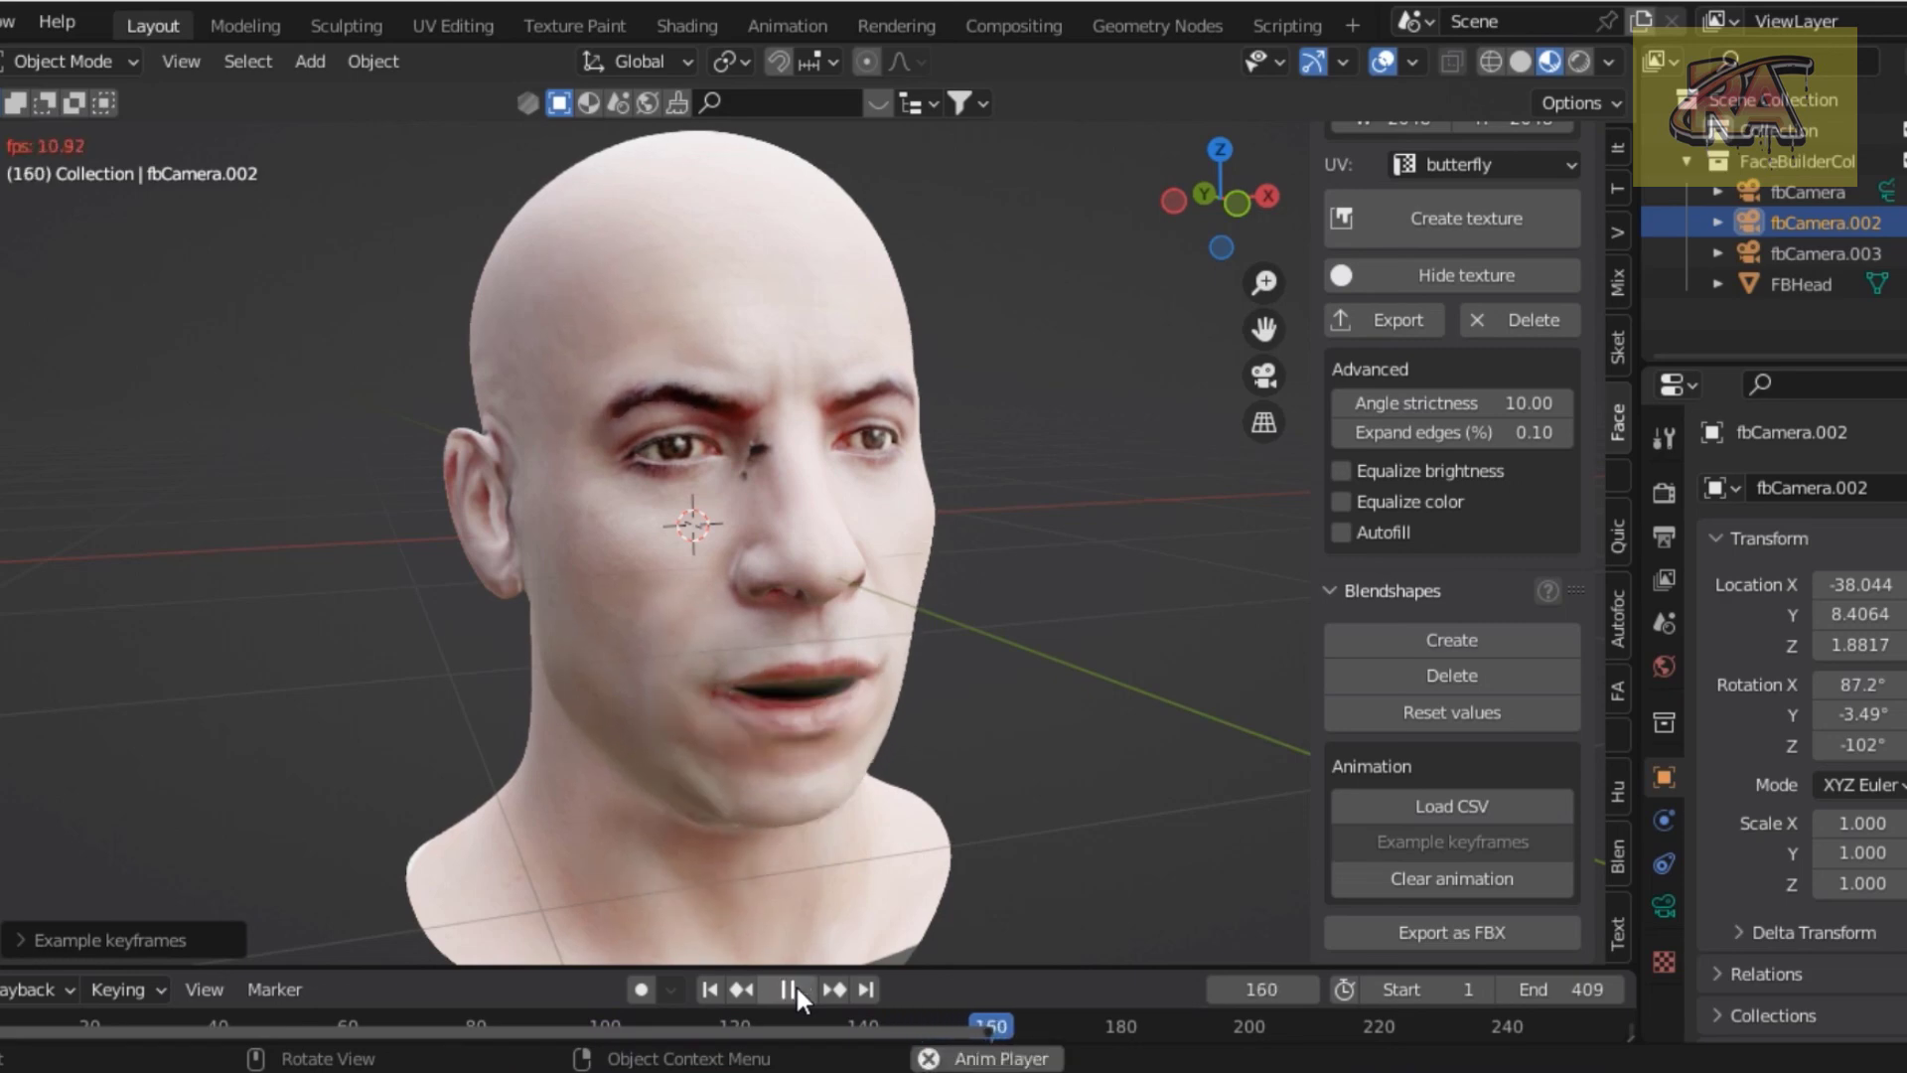
left_click(796, 983)
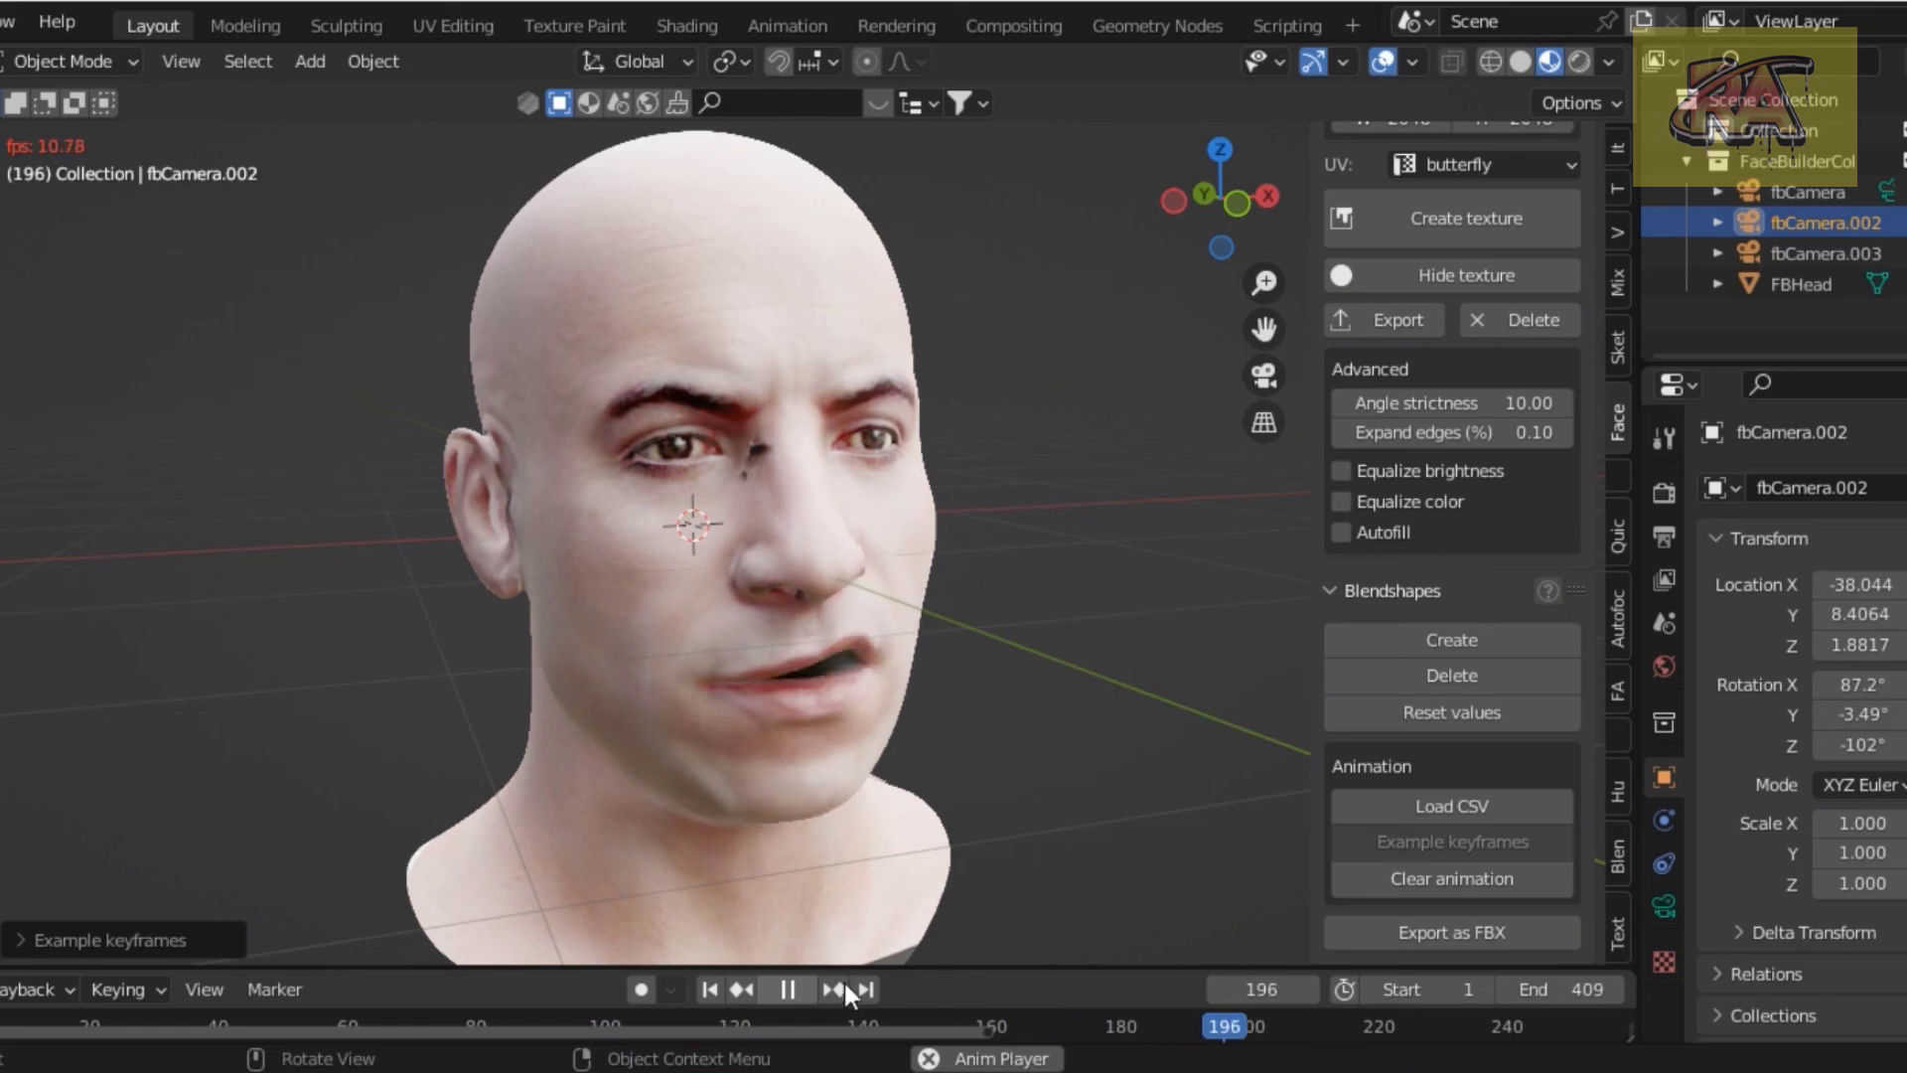
left_click(1536, 988)
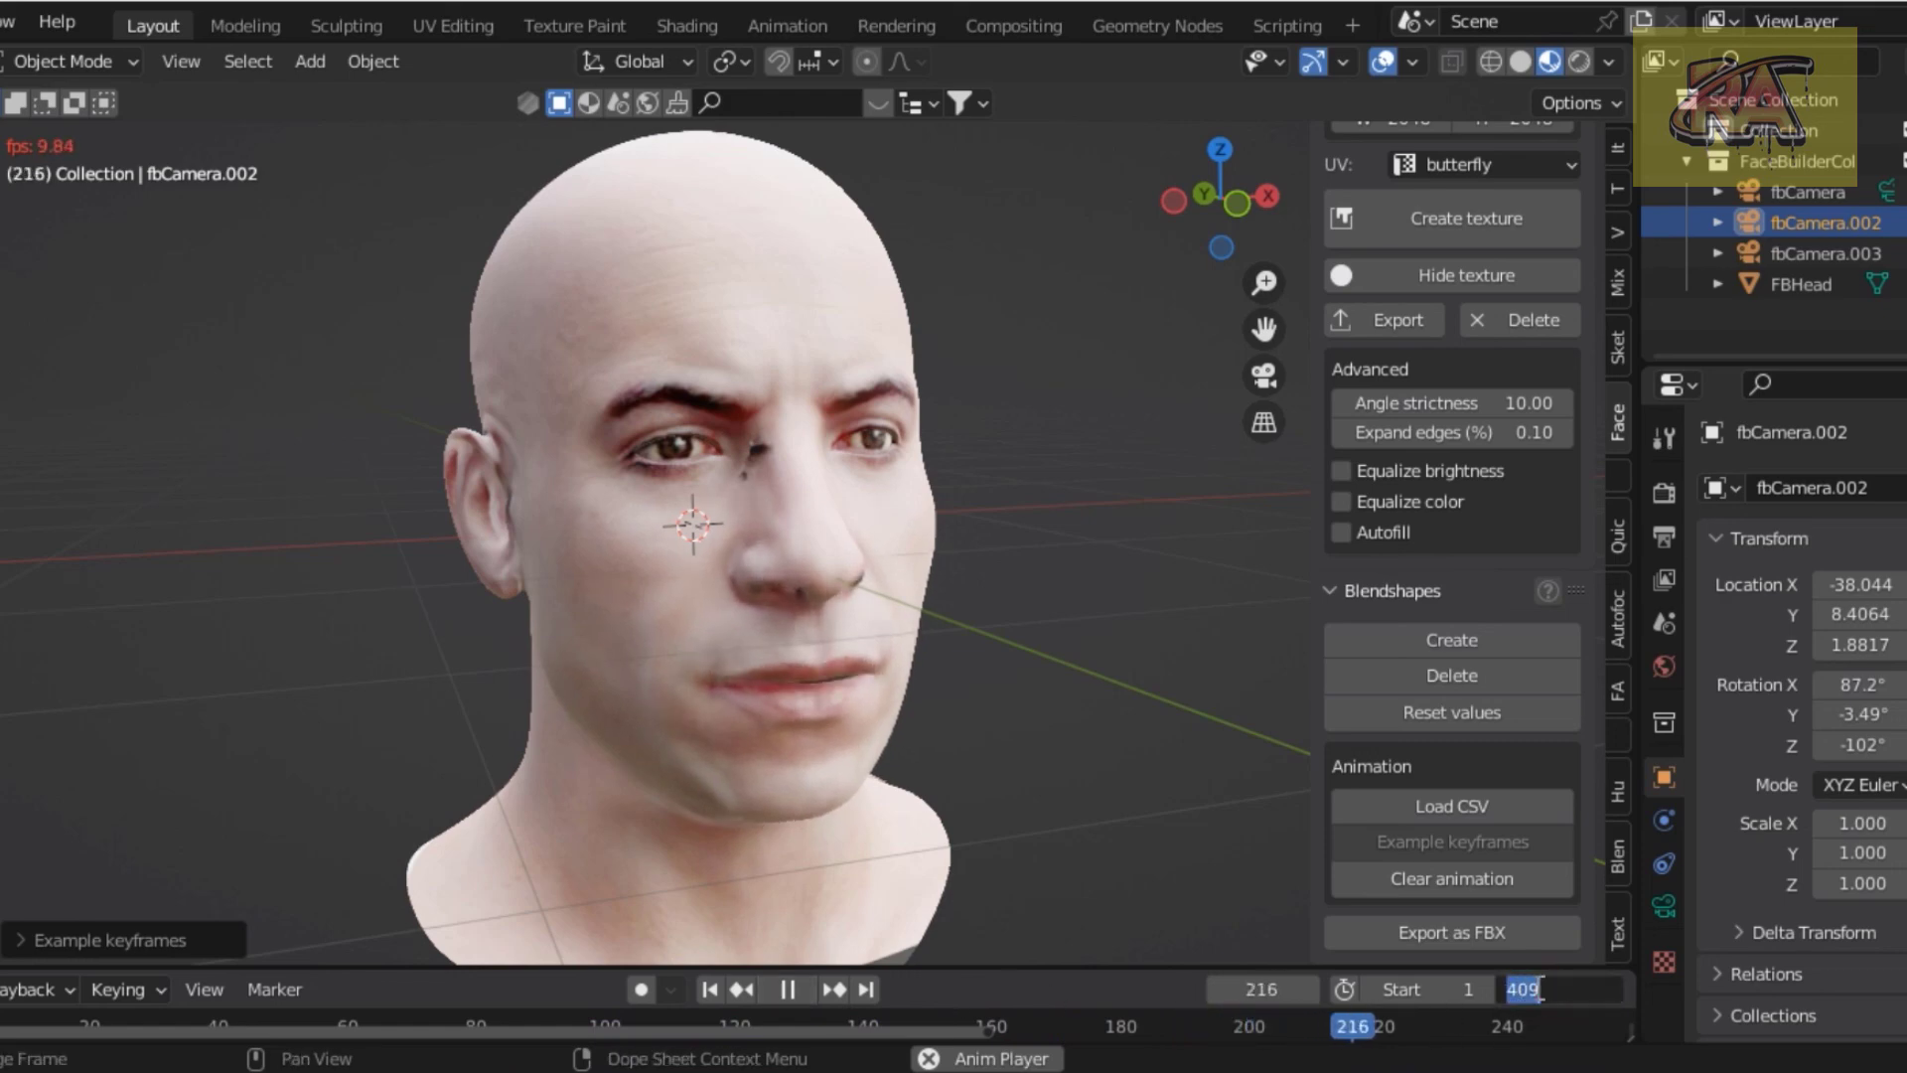